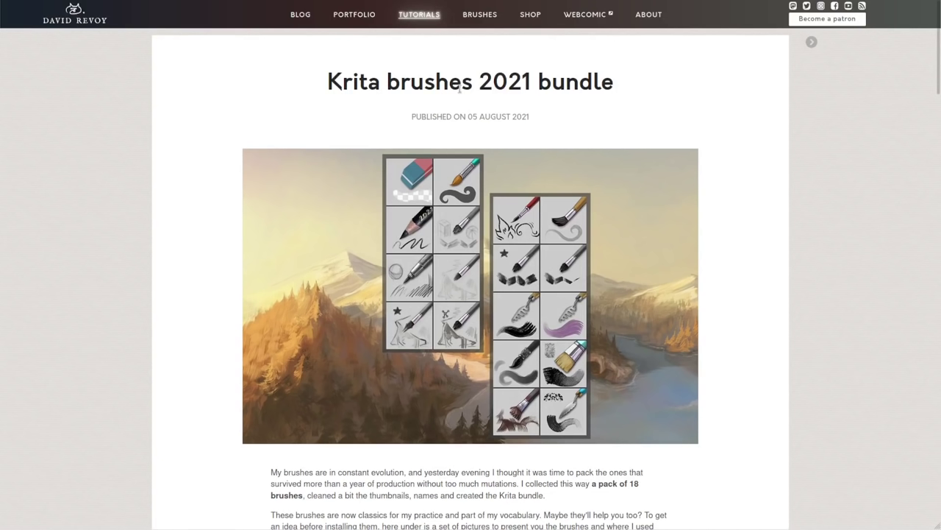
Find the bundle page's Download section, bring up the download prompt for 2021-08-05_Deevad_2021.zip, and dismiss it
{"action": "middle_click", "coordinate": [703, 78]}
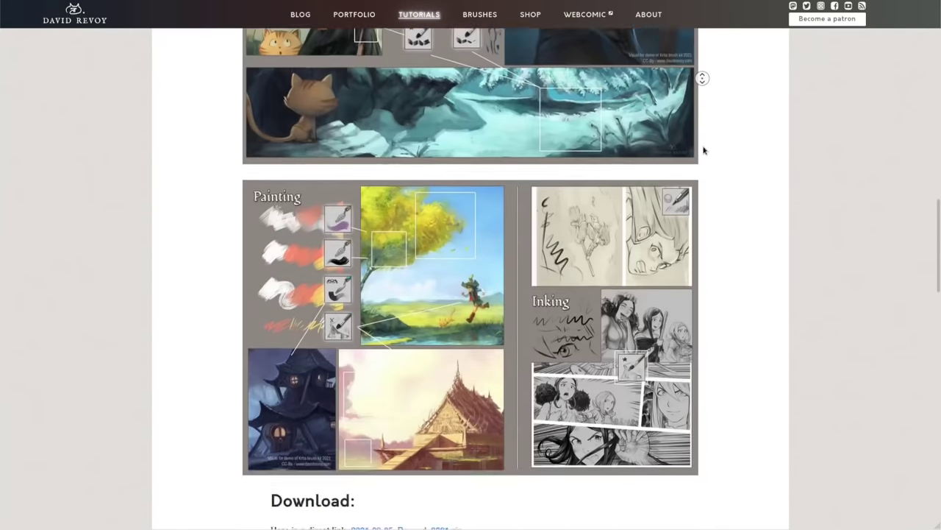
{"action": "left_click", "coordinate": [703, 146]}
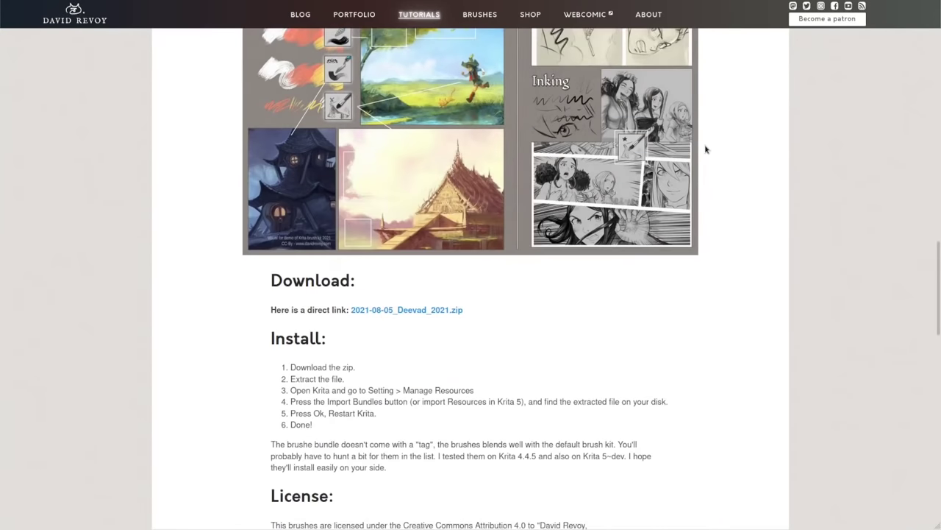
{"action": "left_click_drag", "start_coordinate": [270, 282], "coordinate": [374, 294]}
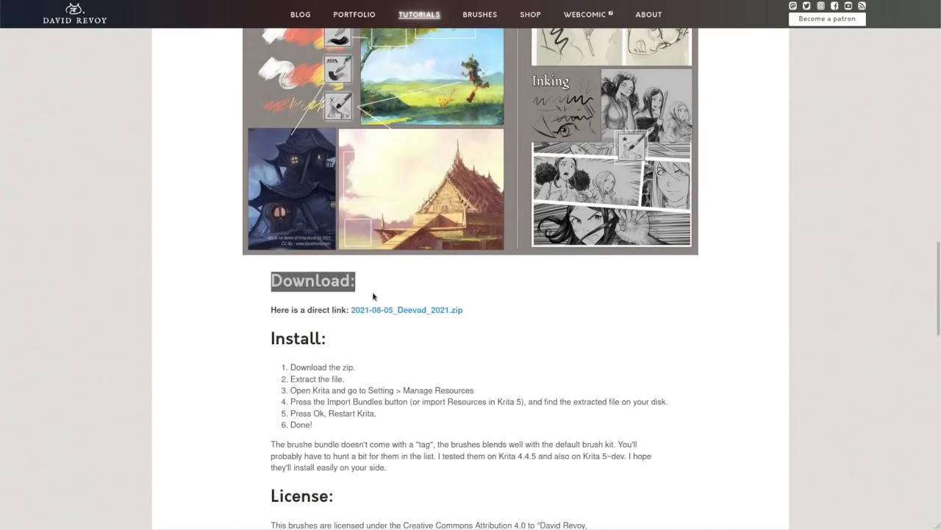
{"action": "left_click", "coordinate": [374, 312]}
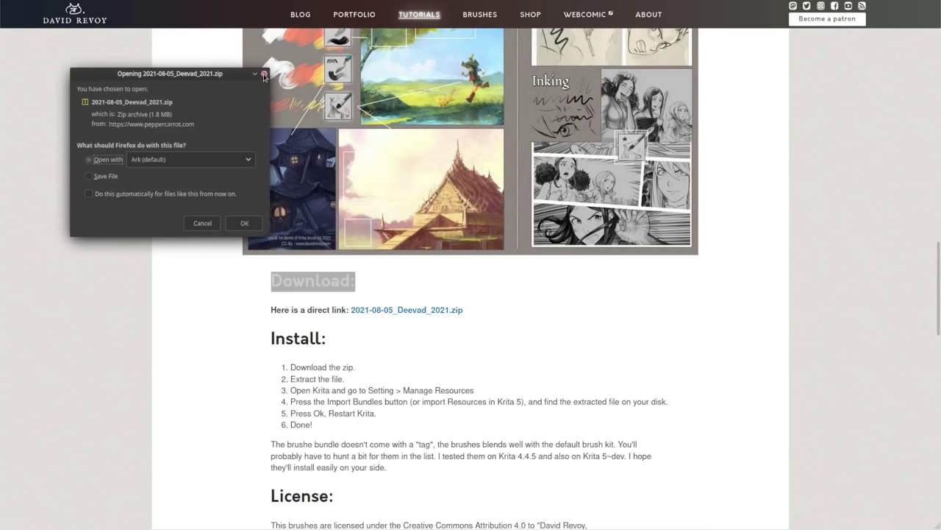
{"action": "key", "text": "Return"}
Highlight and read the six numbered installation instructions for the brush bundle
{"action": "left_click", "coordinate": [576, 323]}
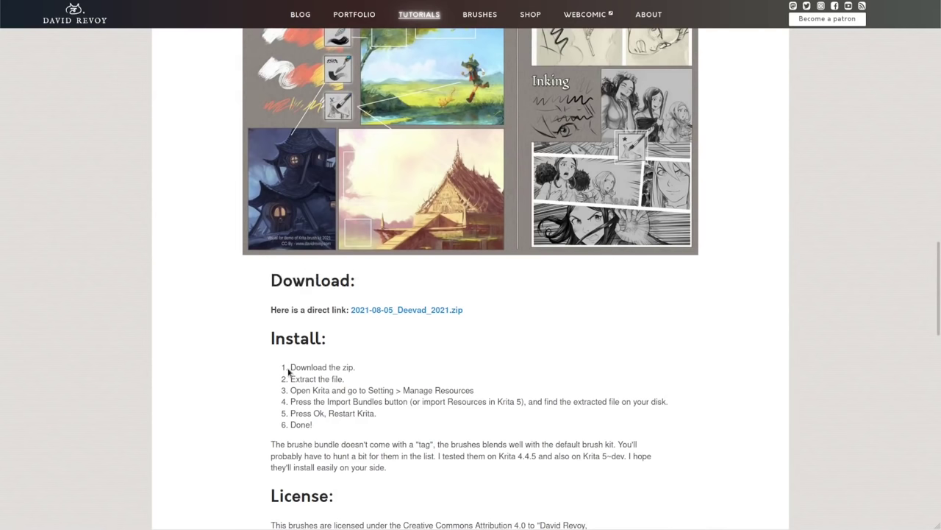
{"action": "left_click_drag", "start_coordinate": [290, 367], "coordinate": [379, 425]}
{"action": "left_click", "coordinate": [379, 425]}
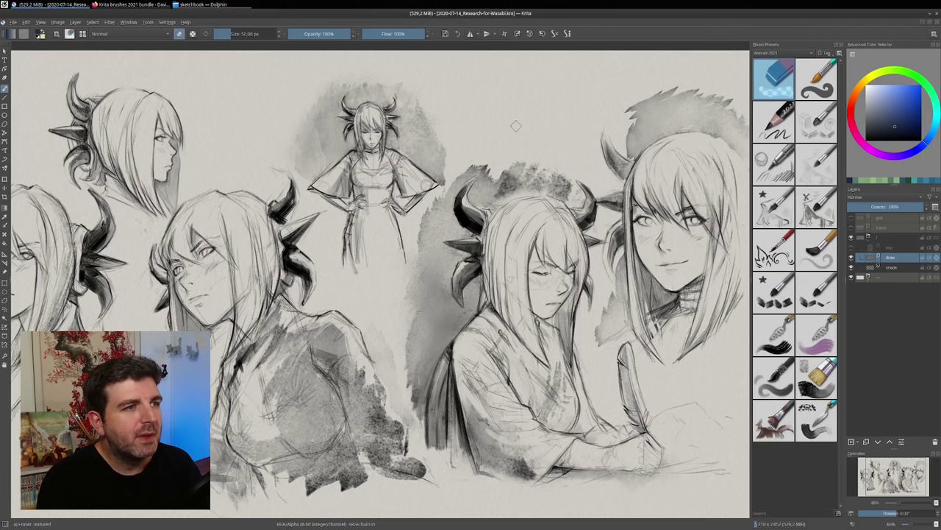
Switch to Krita, enlarge the textured eraser brush, and reduce it to about 30.58 px over the empty paper
{"action": "left_click_drag", "start_coordinate": [510, 130], "coordinate": [567, 125]}
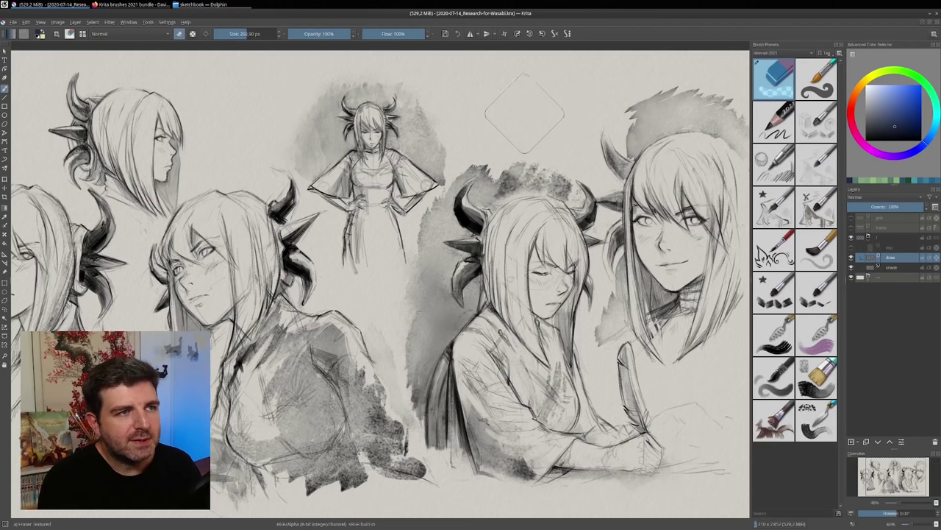
{"action": "mouse_move", "coordinate": [545, 125]}
{"action": "left_mouse_down"}
{"action": "mouse_move", "coordinate": [493, 135]}
{"action": "mouse_move", "coordinate": [523, 122]}
{"action": "mouse_move", "coordinate": [496, 214]}
{"action": "left_mouse_up"}
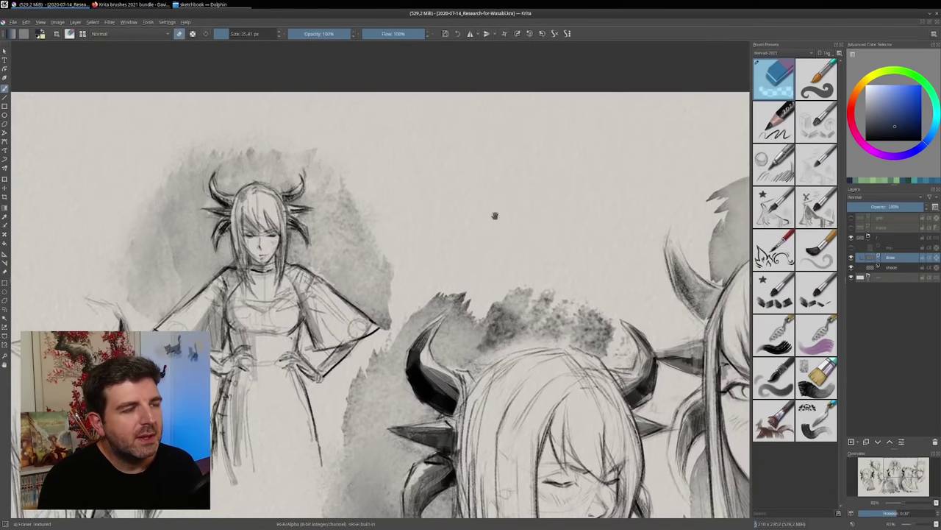
{"action": "left_click_drag", "start_coordinate": [552, 196], "coordinate": [541, 205]}
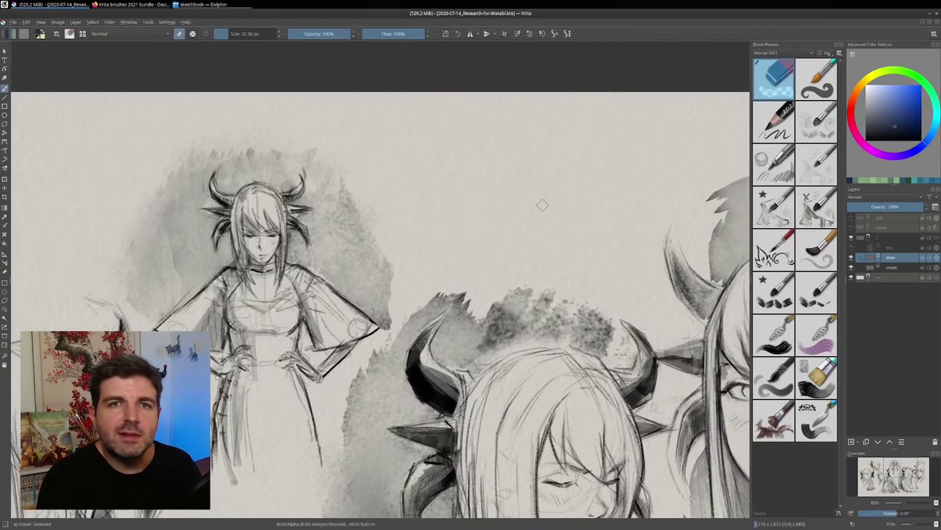
Scribble a row of pencil test strokes with the Sketcher brush in the empty paper area beside the small standing figure
{"action": "left_click", "coordinate": [773, 122]}
{"action": "left_click_drag", "start_coordinate": [494, 143], "coordinate": [447, 212]}
{"action": "left_click_drag", "start_coordinate": [512, 156], "coordinate": [465, 214]}
{"action": "left_click_drag", "start_coordinate": [535, 169], "coordinate": [505, 223]}
{"action": "left_click_drag", "start_coordinate": [540, 197], "coordinate": [579, 244]}
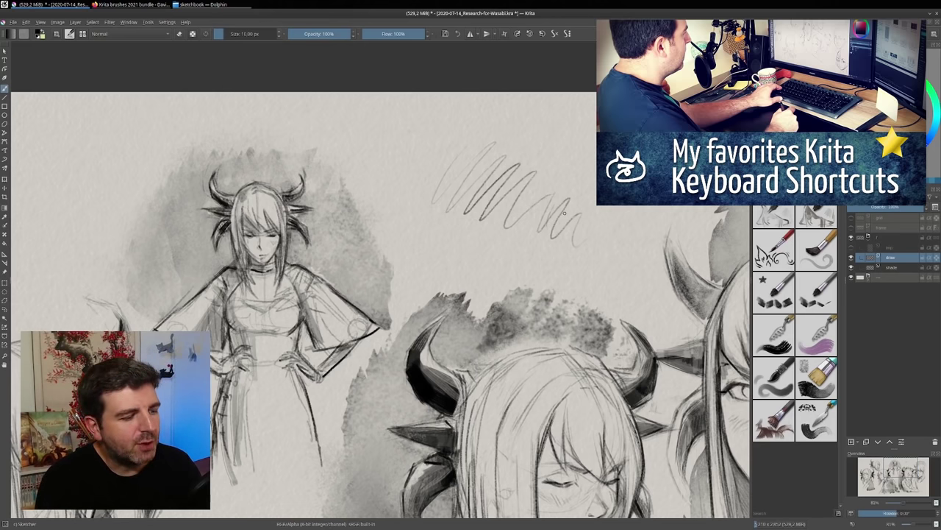
Alternate between the Sketcher brush and the textured eraser, extending the scribble and erasing and redrawing parts of it
{"action": "key", "text": "e"}
{"action": "mouse_move", "coordinate": [562, 192]}
{"action": "left_mouse_down"}
{"action": "mouse_move", "coordinate": [566, 183]}
{"action": "mouse_move", "coordinate": [543, 224]}
{"action": "mouse_move", "coordinate": [570, 220]}
{"action": "mouse_move", "coordinate": [581, 252]}
{"action": "mouse_move", "coordinate": [582, 218]}
{"action": "mouse_move", "coordinate": [562, 195]}
{"action": "mouse_move", "coordinate": [531, 239]}
{"action": "mouse_move", "coordinate": [586, 192]}
{"action": "mouse_move", "coordinate": [625, 250]}
{"action": "left_mouse_up"}
{"action": "key", "text": "/"}
{"action": "mouse_move", "coordinate": [574, 202]}
{"action": "left_mouse_down"}
{"action": "mouse_move", "coordinate": [552, 159]}
{"action": "mouse_move", "coordinate": [515, 168]}
{"action": "left_mouse_up"}
{"action": "key", "text": "/"}
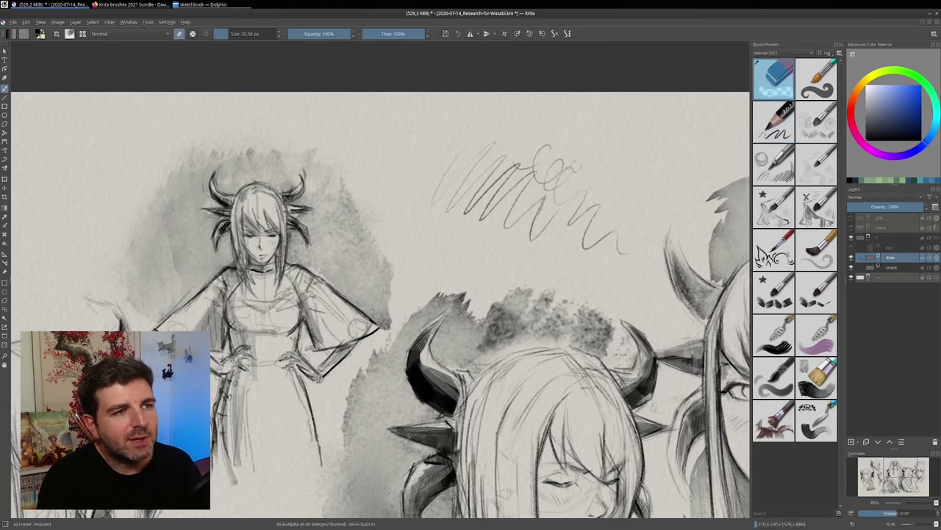
{"action": "mouse_move", "coordinate": [572, 171]}
{"action": "left_mouse_down"}
{"action": "mouse_move", "coordinate": [528, 219]}
{"action": "mouse_move", "coordinate": [529, 231]}
{"action": "mouse_move", "coordinate": [570, 171]}
{"action": "mouse_move", "coordinate": [540, 245]}
{"action": "mouse_move", "coordinate": [598, 194]}
{"action": "left_mouse_up"}
{"action": "key", "text": "/"}
{"action": "mouse_move", "coordinate": [537, 206]}
{"action": "left_mouse_down"}
{"action": "mouse_move", "coordinate": [574, 176]}
{"action": "mouse_move", "coordinate": [575, 235]}
{"action": "mouse_move", "coordinate": [619, 232]}
{"action": "left_mouse_up"}
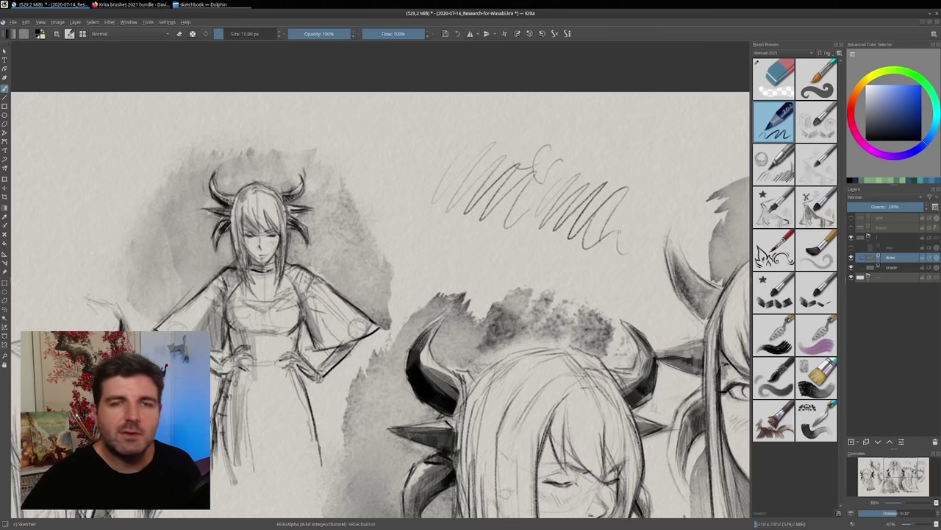
Undo all the pencil test scribbles and erasures on the draw layer
{"action": "scroll", "coordinate": [512, 214], "scroll_direction": "down", "scroll_amount": 5}
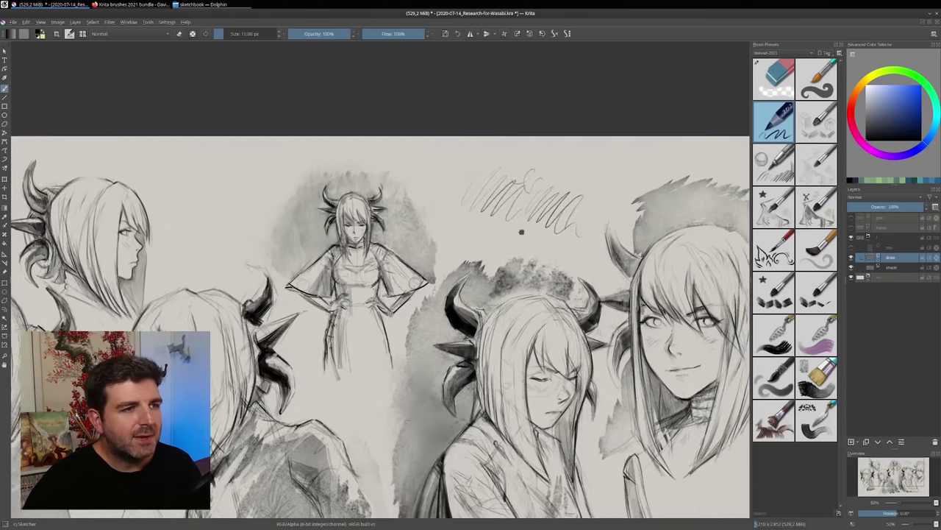
{"action": "key", "text": "ctrl+z"}
{"action": "key", "text": "ctrl+z"}
{"action": "key", "text": "ctrl+z"}
{"action": "key", "text": "ctrl+z"}
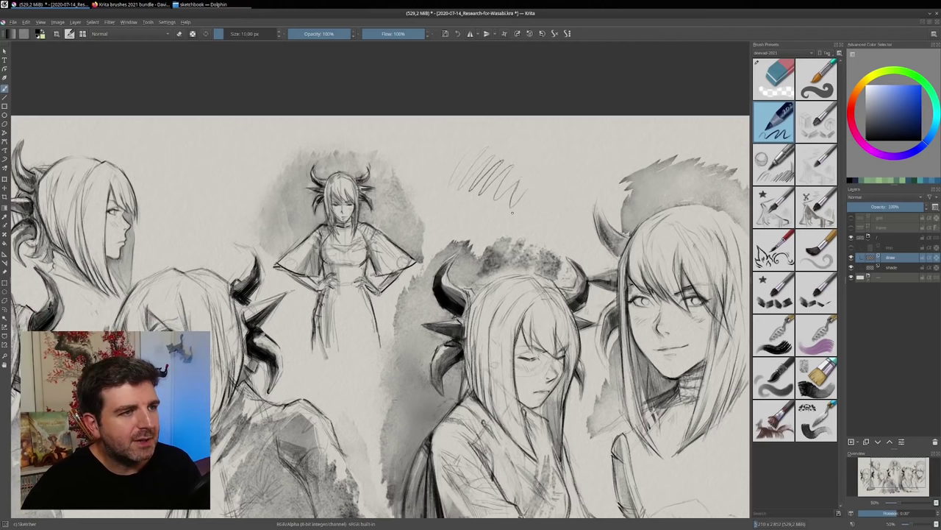
{"action": "key", "text": "ctrl+z"}
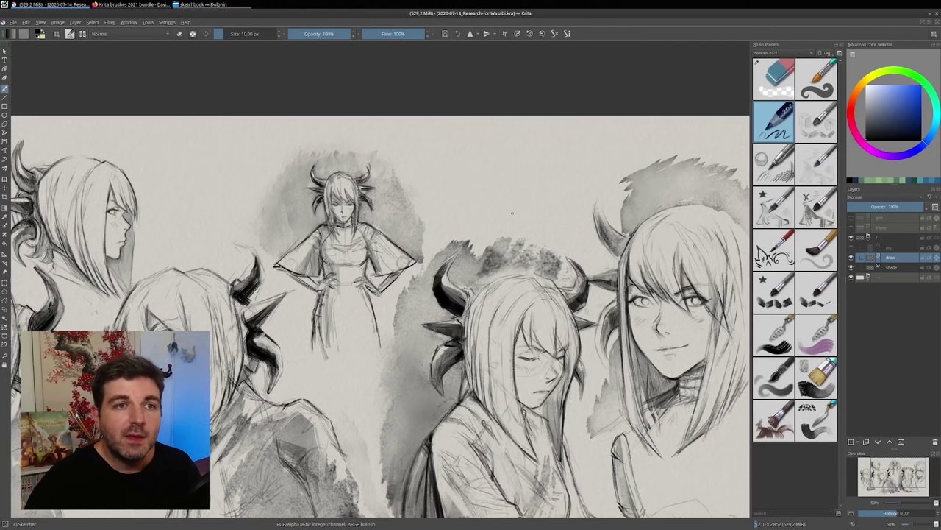
Choose the Basic-5_Size plus brush and frame the seated figure on the canvas
{"action": "left_click", "coordinate": [812, 88]}
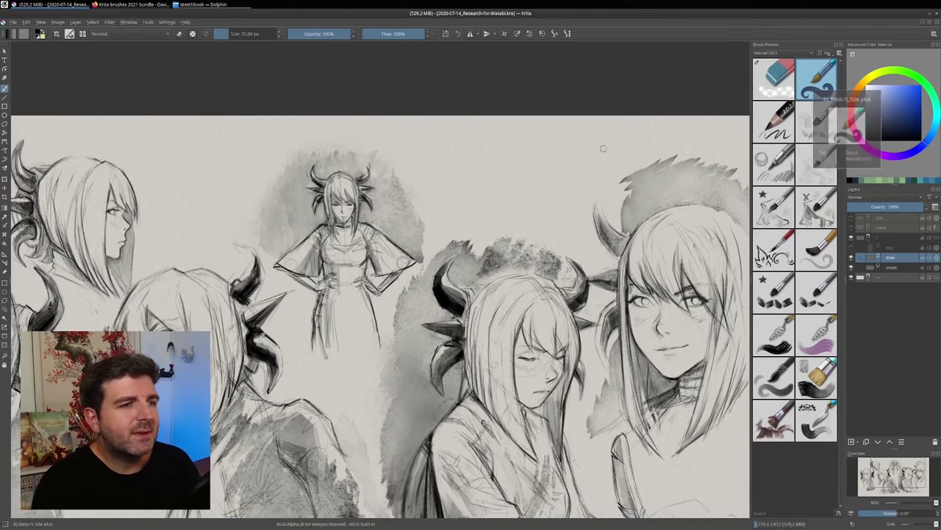
{"action": "left_click_drag", "start_coordinate": [549, 321], "coordinate": [552, 251]}
{"action": "mouse_move", "coordinate": [572, 347]}
{"action": "left_mouse_down"}
{"action": "mouse_move", "coordinate": [564, 254]}
{"action": "mouse_move", "coordinate": [554, 268]}
{"action": "mouse_move", "coordinate": [540, 240]}
{"action": "left_mouse_up"}
Look up the default Basic-5_Size brush among all presets for comparison, and return to the Basic-5_Size plus brush
{"action": "left_click", "coordinate": [81, 33]}
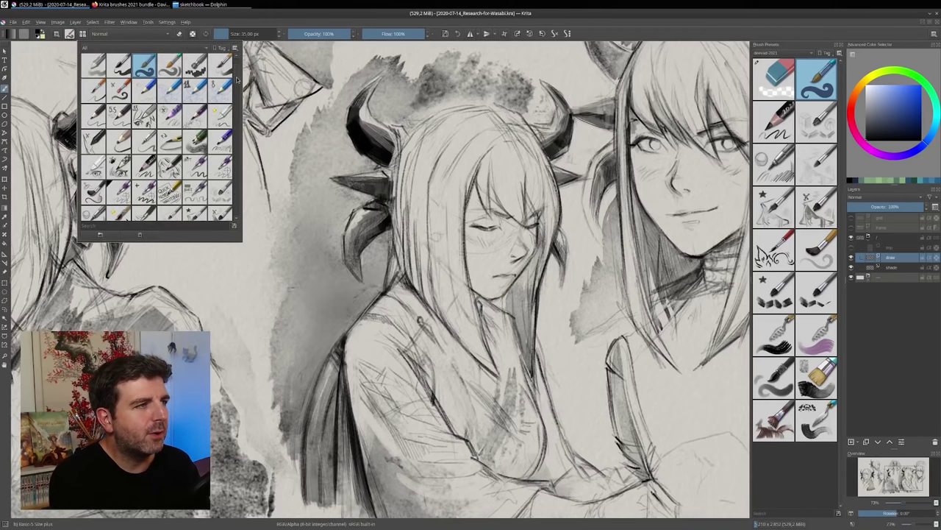
{"action": "scroll", "coordinate": [237, 79], "scroll_direction": "up", "scroll_amount": 2}
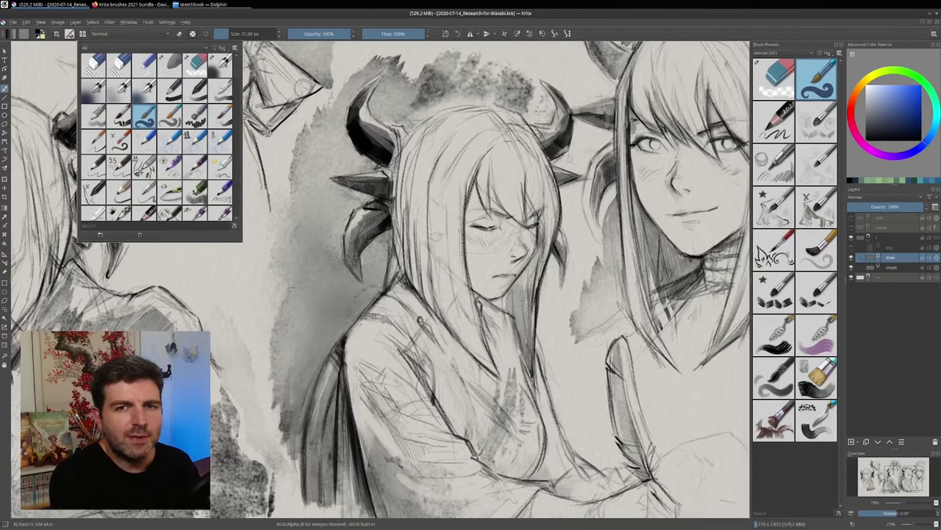
{"action": "left_click", "coordinate": [121, 116]}
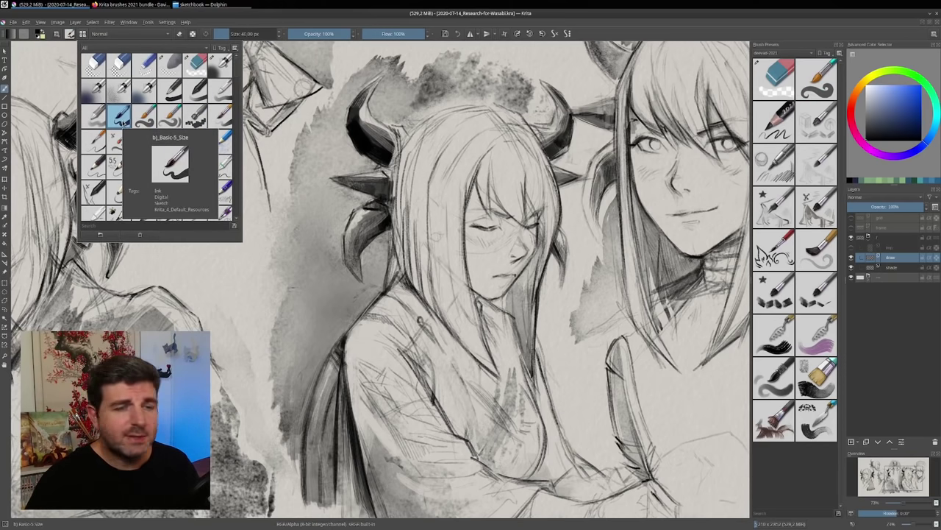
{"action": "left_click", "coordinate": [826, 87]}
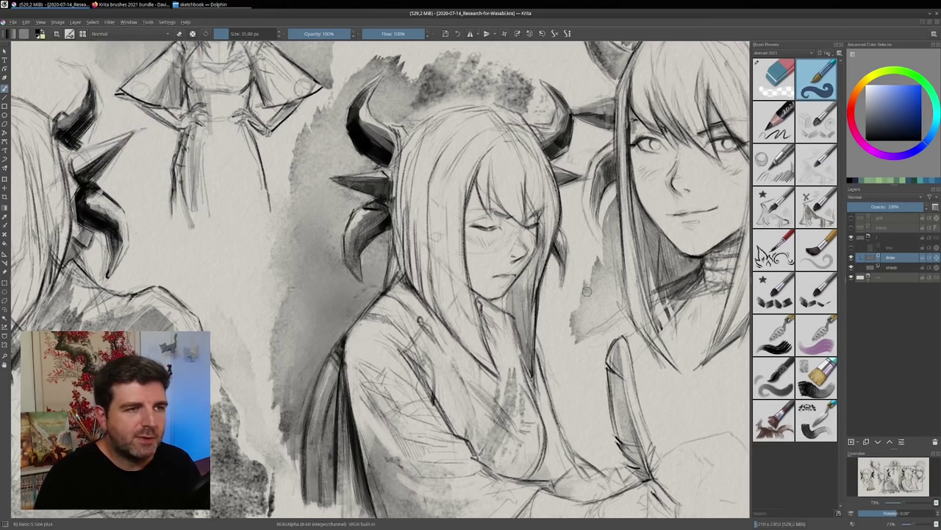
Add a new paint layer directly above the shade layer and choose a light blue paint colour
{"action": "left_click", "coordinate": [891, 267]}
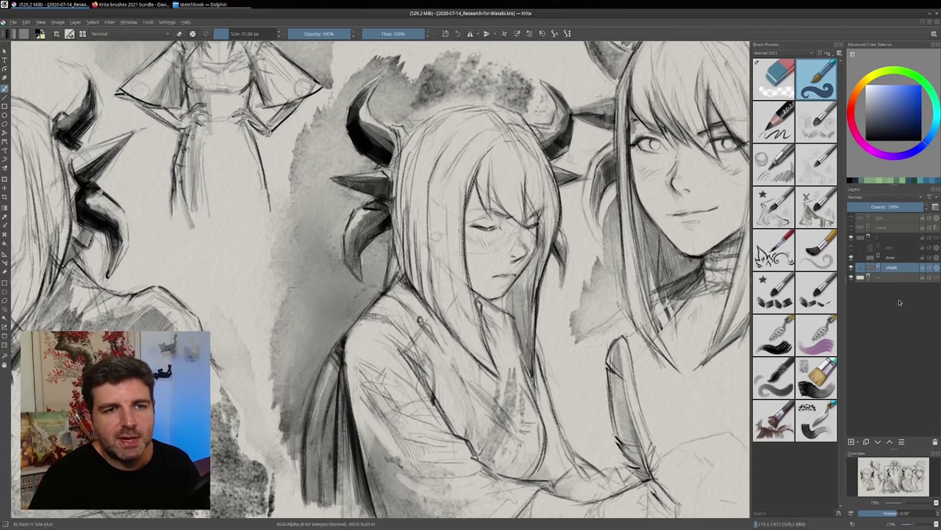
{"action": "left_click", "coordinate": [851, 441]}
{"action": "left_click_drag", "start_coordinate": [906, 102], "coordinate": [901, 85]}
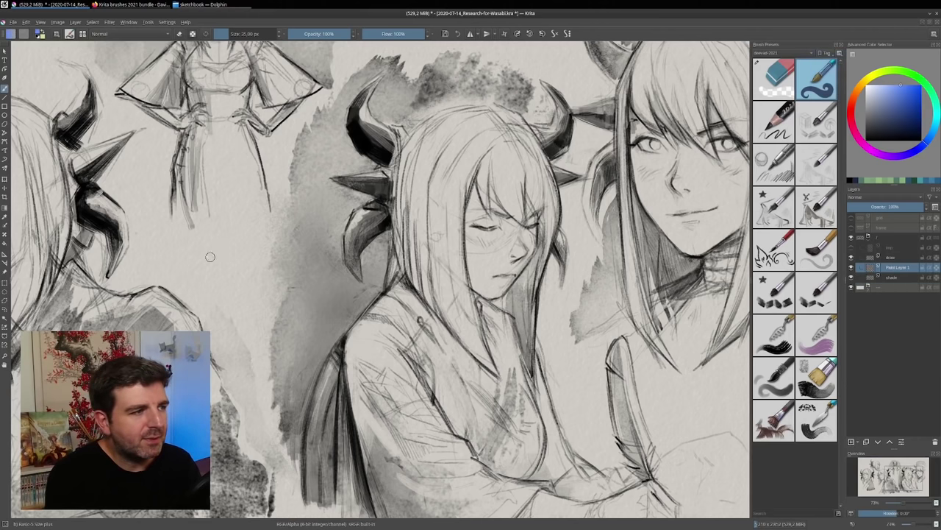
Scribble thin and broad light blue test strokes beside and across the seated figure, with the brush at about 86.80 px
{"action": "mouse_move", "coordinate": [211, 254]}
{"action": "left_mouse_down", "text": "shift"}
{"action": "mouse_move", "coordinate": [234, 254]}
{"action": "mouse_move", "coordinate": [278, 278]}
{"action": "left_mouse_up", "text": "shift"}
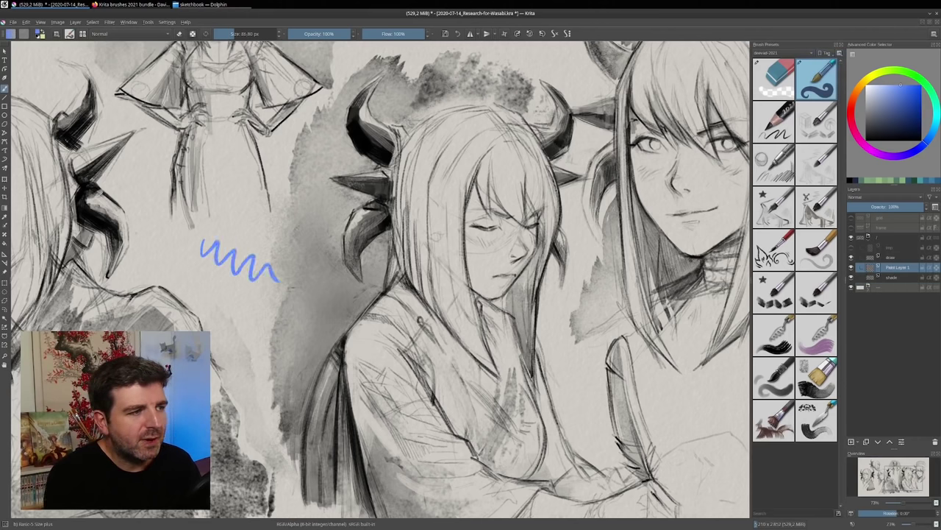
{"action": "mouse_move", "coordinate": [239, 221]}
{"action": "left_mouse_down"}
{"action": "mouse_move", "coordinate": [250, 241]}
{"action": "mouse_move", "coordinate": [314, 264]}
{"action": "left_mouse_up"}
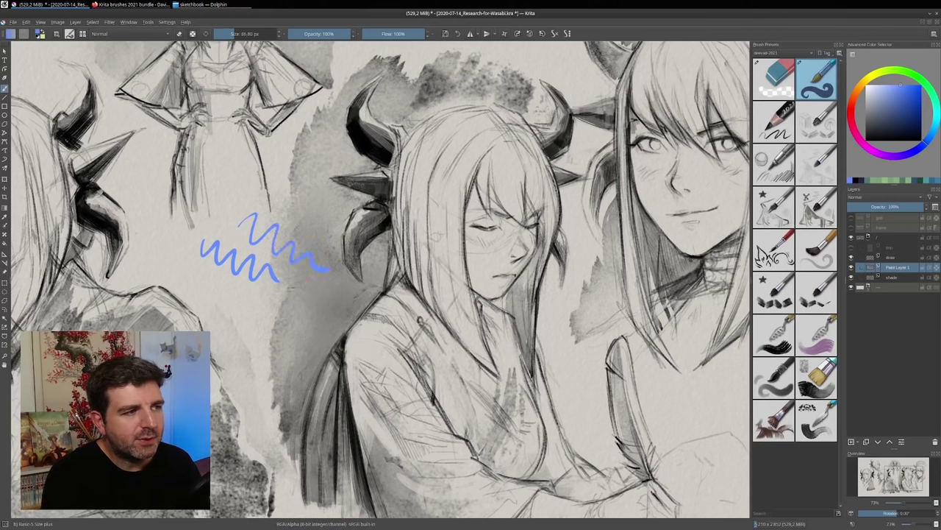
{"action": "left_click_drag", "start_coordinate": [235, 225], "coordinate": [322, 254]}
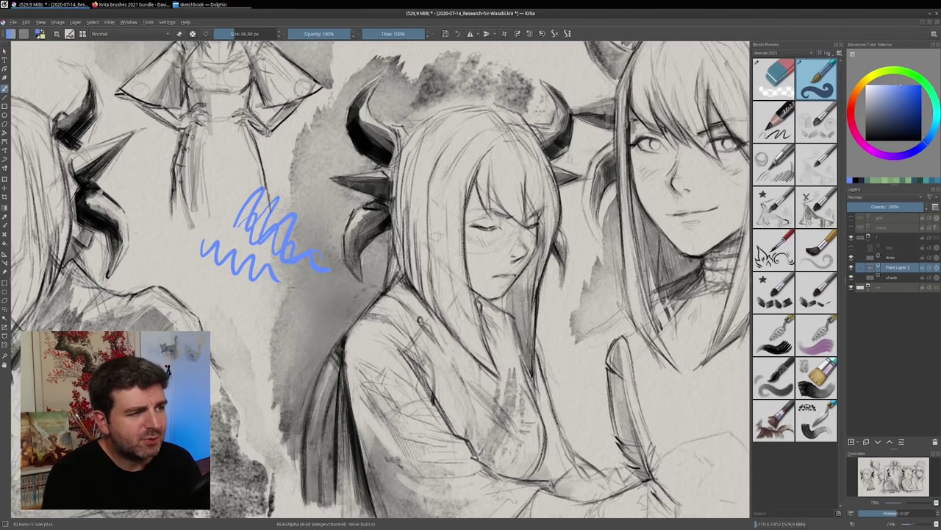
{"action": "mouse_move", "coordinate": [316, 295]}
{"action": "left_mouse_down"}
{"action": "mouse_move", "coordinate": [431, 324]}
{"action": "mouse_move", "coordinate": [551, 386]}
{"action": "left_mouse_up"}
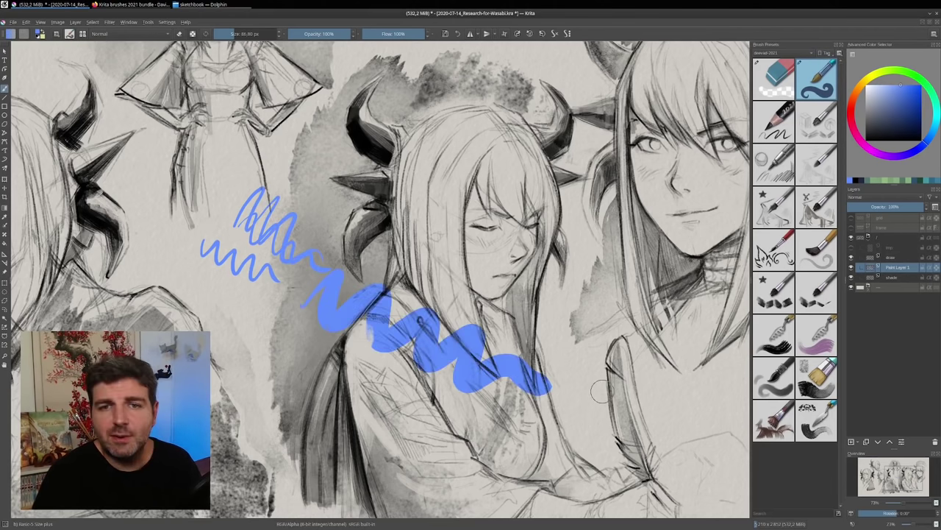
Undo all the light blue test scribbles on the new paint layer
{"action": "key", "text": "ctrl+z"}
{"action": "key", "text": "ctrl+z"}
{"action": "key", "text": "ctrl+z"}
{"action": "key", "text": "ctrl+z"}
{"action": "key", "text": "ctrl+z"}
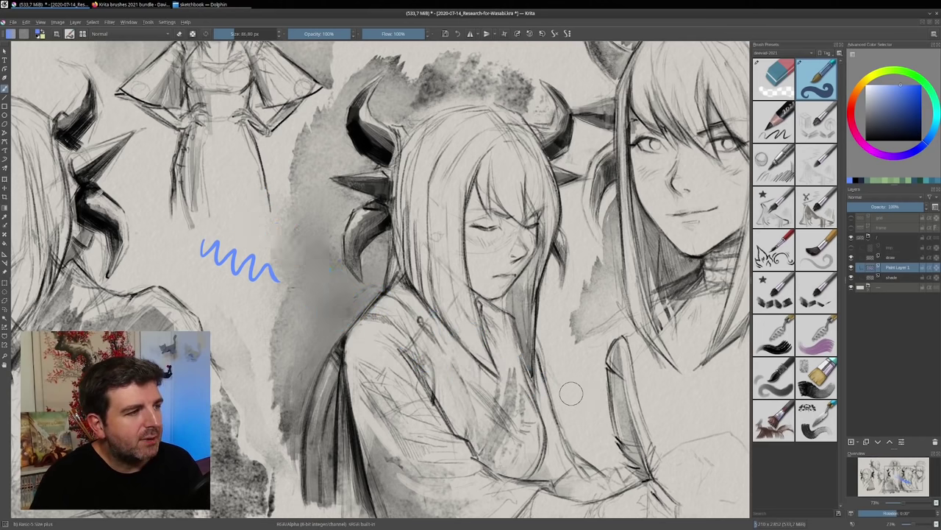
Block in the seated figure's hair edge, face and chest in flat blue with brush sizes from about 35 to 171 px, and clear the layer
{"action": "left_click_drag", "start_coordinate": [408, 303], "coordinate": [393, 303]}
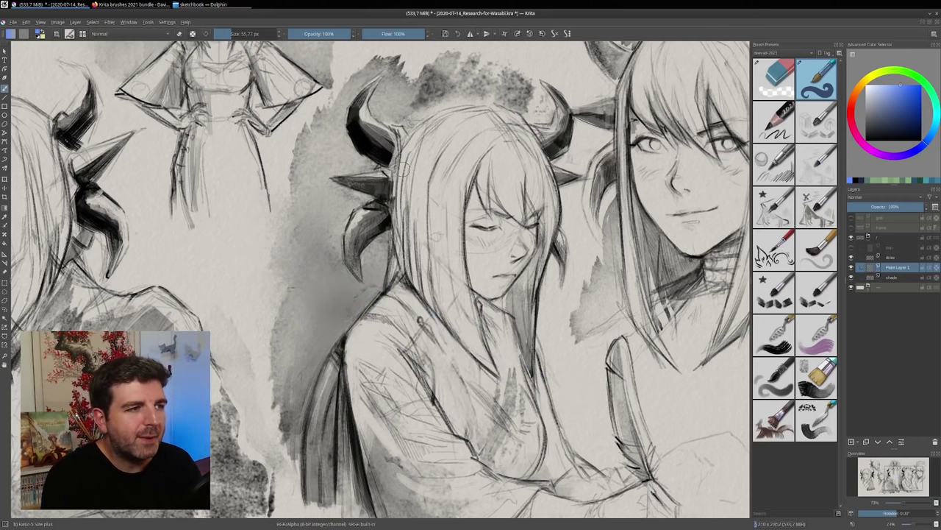
{"action": "mouse_move", "coordinate": [529, 298]}
{"action": "left_mouse_down"}
{"action": "mouse_move", "coordinate": [534, 343]}
{"action": "mouse_move", "coordinate": [523, 362]}
{"action": "mouse_move", "coordinate": [537, 357]}
{"action": "mouse_move", "coordinate": [556, 445]}
{"action": "mouse_move", "coordinate": [574, 473]}
{"action": "left_mouse_up"}
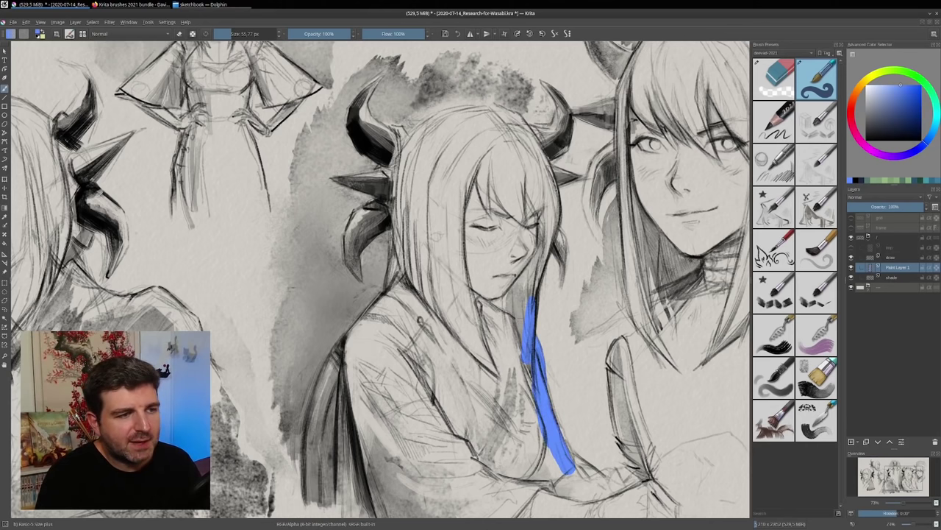
{"action": "mouse_move", "coordinate": [526, 309]}
{"action": "left_mouse_down"}
{"action": "mouse_move", "coordinate": [551, 228]}
{"action": "mouse_move", "coordinate": [537, 161]}
{"action": "left_mouse_up"}
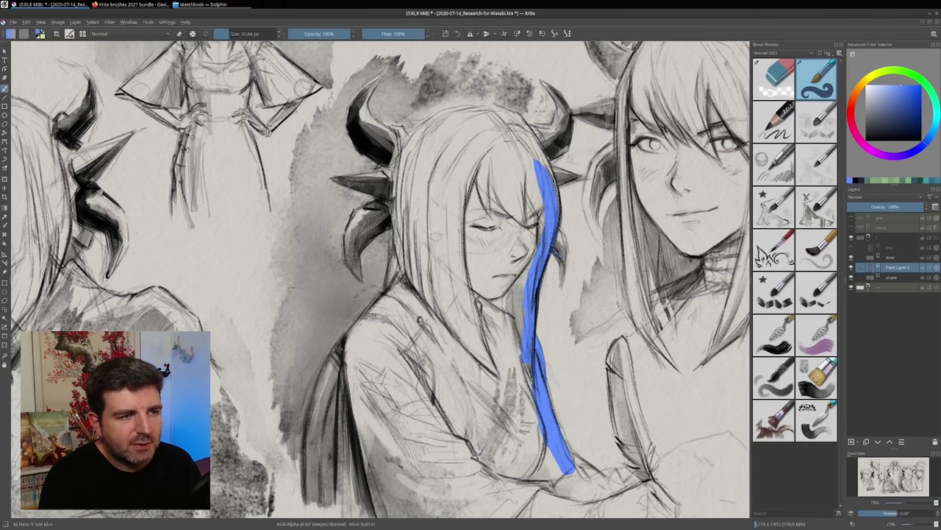
{"action": "mouse_move", "coordinate": [553, 249]}
{"action": "left_mouse_down"}
{"action": "mouse_move", "coordinate": [560, 278]}
{"action": "mouse_move", "coordinate": [563, 247]}
{"action": "left_mouse_up"}
{"action": "mouse_move", "coordinate": [522, 197]}
{"action": "left_mouse_down"}
{"action": "mouse_move", "coordinate": [495, 312]}
{"action": "mouse_move", "coordinate": [506, 397]}
{"action": "mouse_move", "coordinate": [562, 496]}
{"action": "mouse_move", "coordinate": [566, 486]}
{"action": "left_mouse_up"}
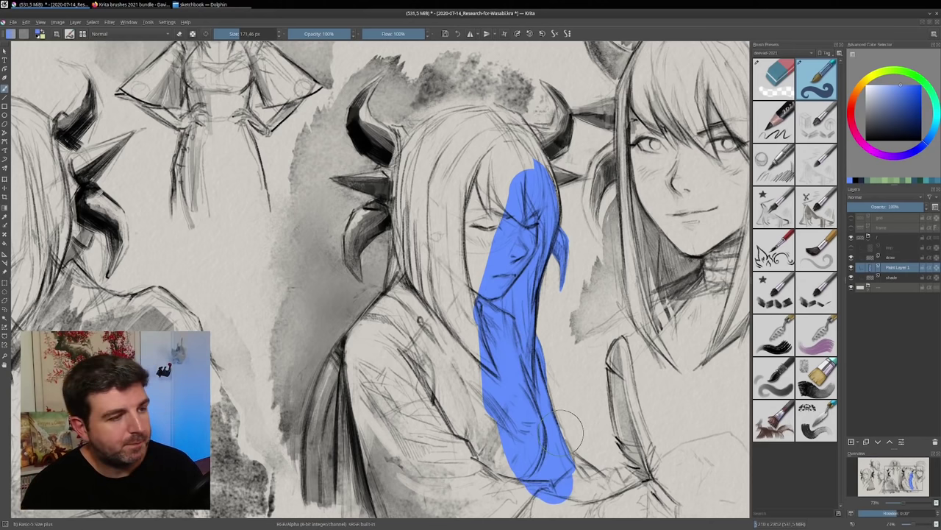
{"action": "key", "text": "Delete"}
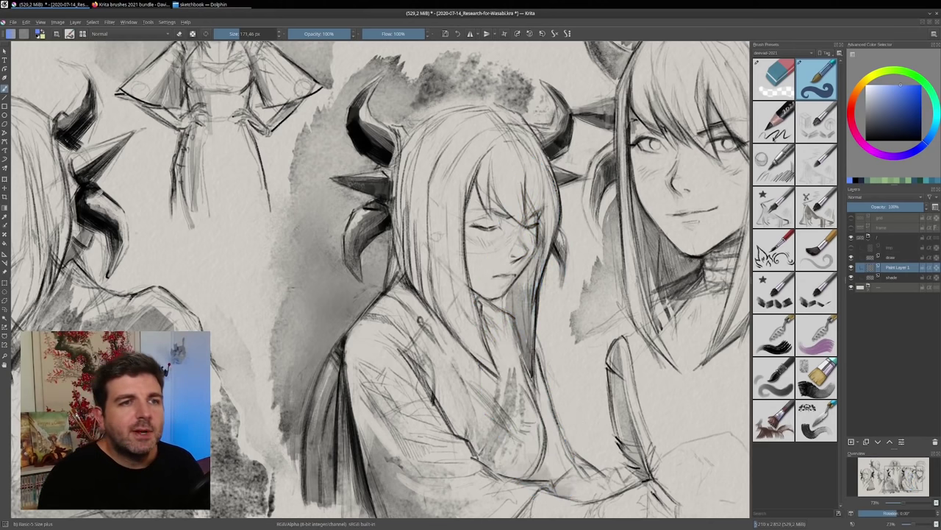
Sketch dark pencil contours along the outer hair of the large smiling portrait with the Sketcher brush, at about 11.71 px
{"action": "left_click", "coordinate": [774, 135]}
{"action": "left_click_drag", "start_coordinate": [631, 257], "coordinate": [579, 335]}
{"action": "scroll", "coordinate": [603, 281], "scroll_direction": "down", "scroll_amount": 2}
{"action": "left_click_drag", "start_coordinate": [655, 284], "coordinate": [634, 294]}
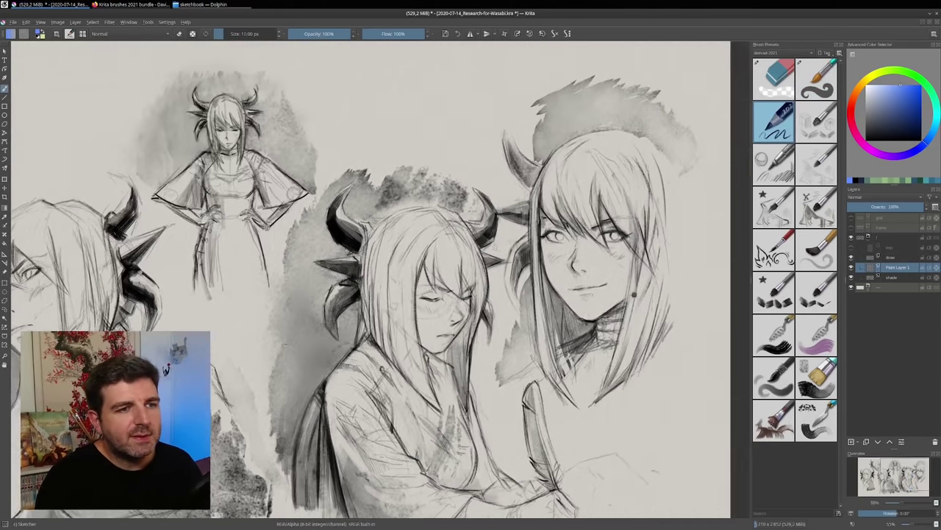
{"action": "scroll", "coordinate": [633, 294], "scroll_direction": "up", "scroll_amount": 2}
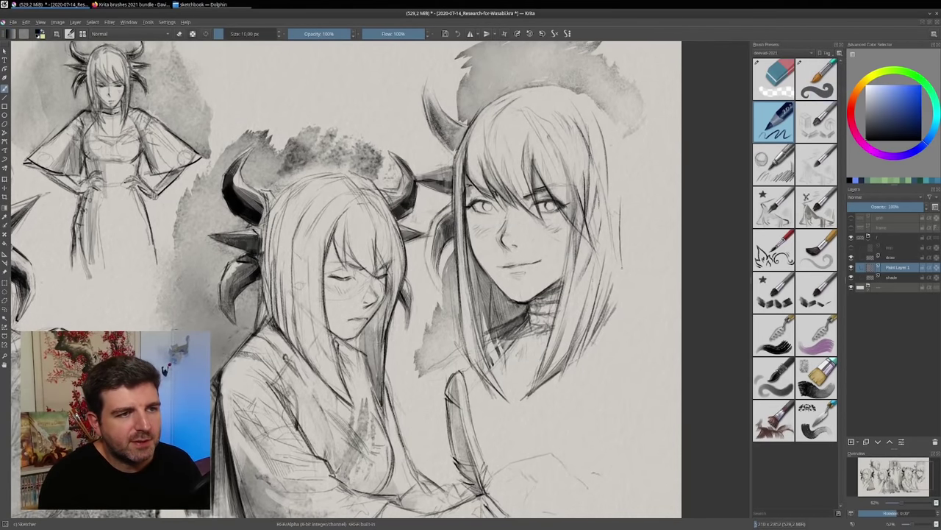
{"action": "scroll", "coordinate": [626, 210], "scroll_direction": "up", "scroll_amount": 2}
{"action": "left_click_drag", "start_coordinate": [618, 171], "coordinate": [616, 292]}
{"action": "left_click_drag", "start_coordinate": [620, 187], "coordinate": [630, 175], "text": "shift"}
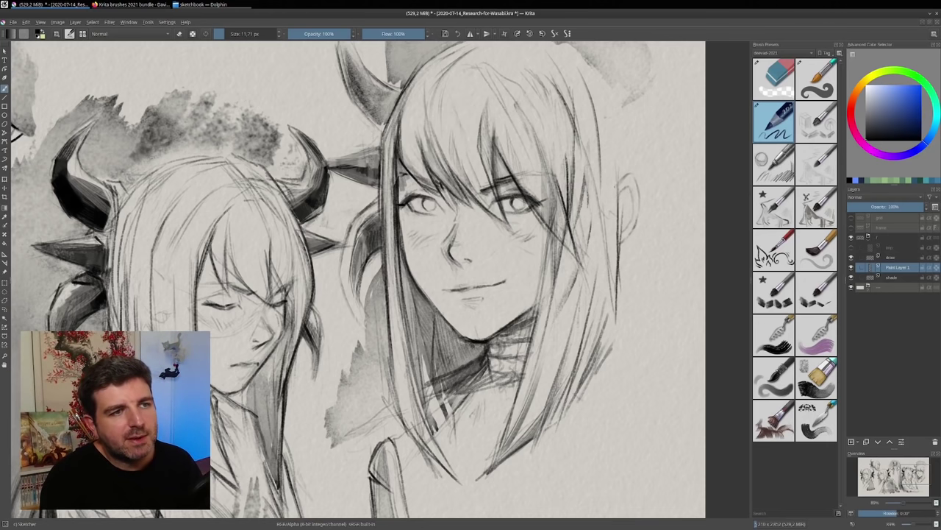
Sketch pencil contours around the outer ear and hair of the large smiling portrait with the Sketcher brush, at about 11.71 and 7.67 px
{"action": "mouse_move", "coordinate": [632, 145]}
{"action": "left_mouse_down"}
{"action": "mouse_move", "coordinate": [615, 178]}
{"action": "mouse_move", "coordinate": [622, 165]}
{"action": "left_mouse_up"}
{"action": "left_click_drag", "start_coordinate": [647, 102], "coordinate": [668, 179]}
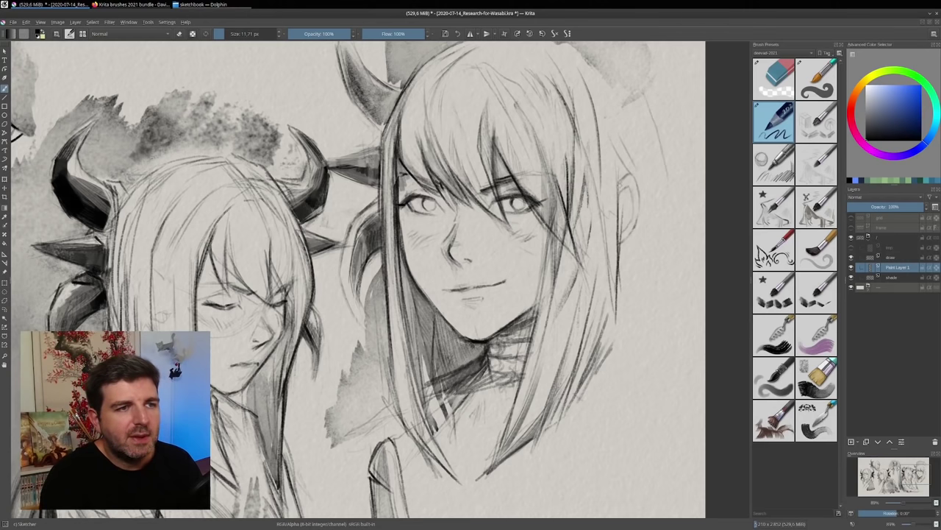
{"action": "key", "text": "bracketleft"}
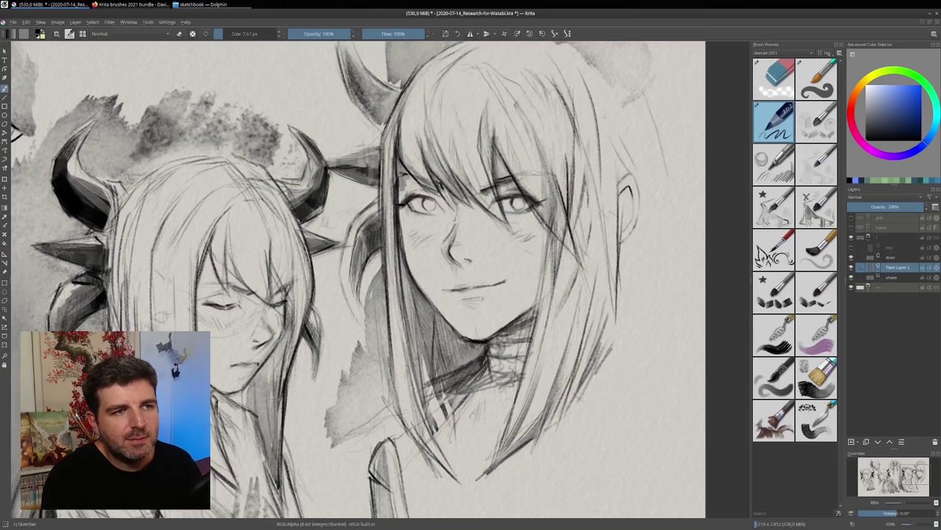
{"action": "scroll", "coordinate": [631, 187], "scroll_direction": "up", "scroll_amount": 4}
{"action": "mouse_move", "coordinate": [603, 177]}
{"action": "left_mouse_down"}
{"action": "mouse_move", "coordinate": [632, 161]}
{"action": "mouse_move", "coordinate": [644, 177]}
{"action": "mouse_move", "coordinate": [648, 231]}
{"action": "mouse_move", "coordinate": [641, 274]}
{"action": "mouse_move", "coordinate": [601, 295]}
{"action": "left_mouse_up"}
{"action": "mouse_move", "coordinate": [600, 255]}
{"action": "left_mouse_down"}
{"action": "mouse_move", "coordinate": [618, 237]}
{"action": "mouse_move", "coordinate": [625, 270]}
{"action": "mouse_move", "coordinate": [609, 298]}
{"action": "mouse_move", "coordinate": [631, 319]}
{"action": "mouse_move", "coordinate": [628, 380]}
{"action": "mouse_move", "coordinate": [632, 212]}
{"action": "left_mouse_up"}
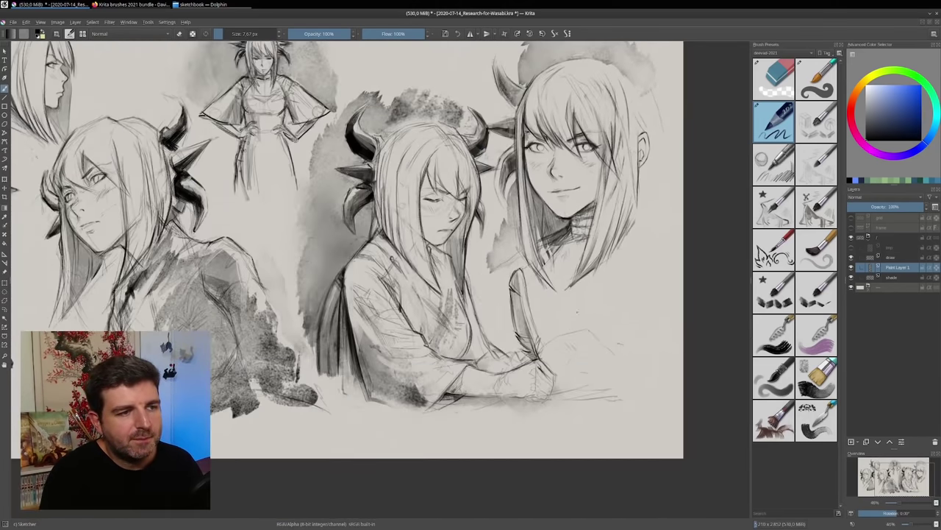
Sketch dark pencil lines on the seated figure's hand beside the quill, finishing with the brush at about 11.38 px
{"action": "left_click_drag", "start_coordinate": [549, 357], "coordinate": [550, 346]}
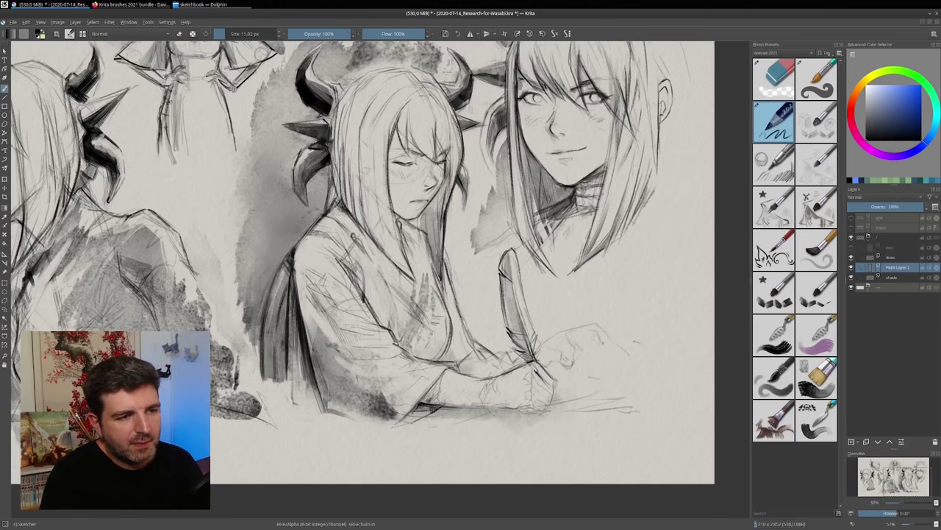
{"action": "left_click_drag", "start_coordinate": [607, 362], "coordinate": [611, 347]}
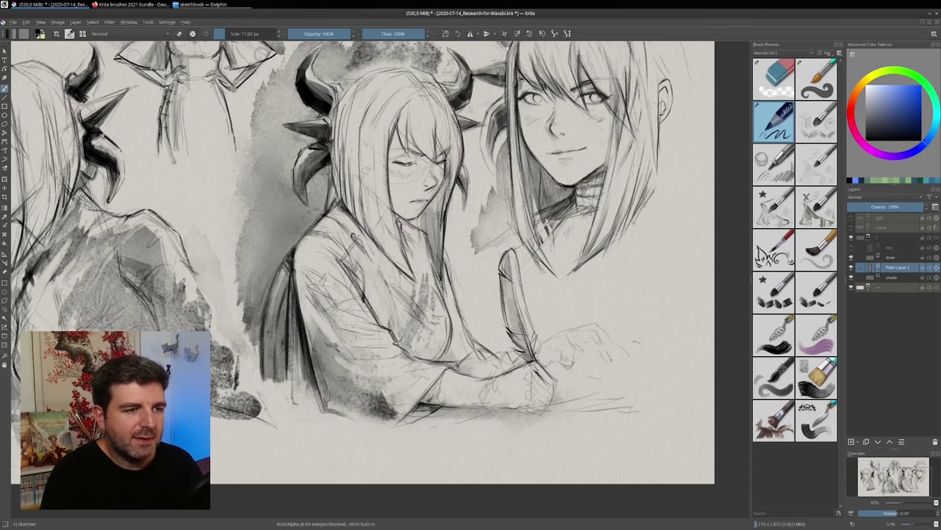
{"action": "left_click_drag", "start_coordinate": [551, 345], "coordinate": [574, 363]}
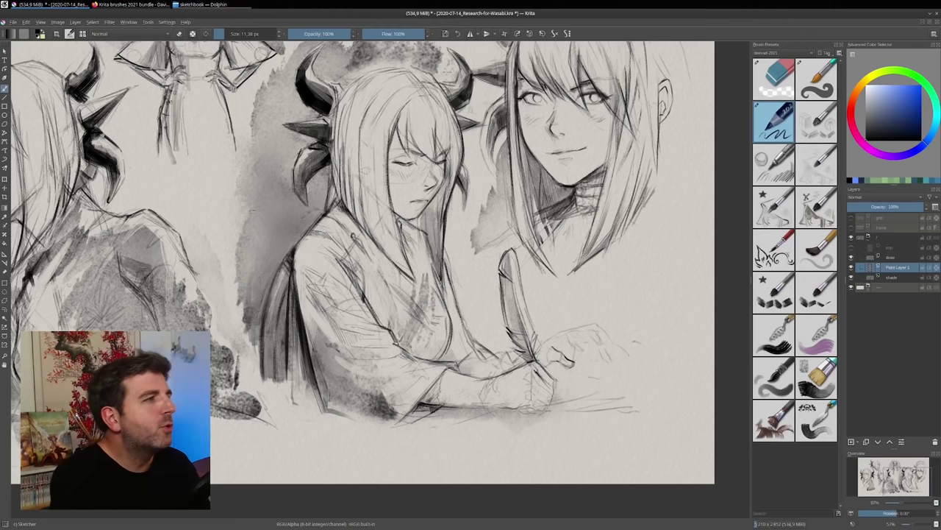
Compare the thin, medium and large Charcoal Pencil presets in the full brush list, and reselect the Sketcher brush
{"action": "left_click", "coordinate": [70, 33]}
{"action": "scroll", "coordinate": [234, 115], "scroll_direction": "down", "scroll_amount": 8}
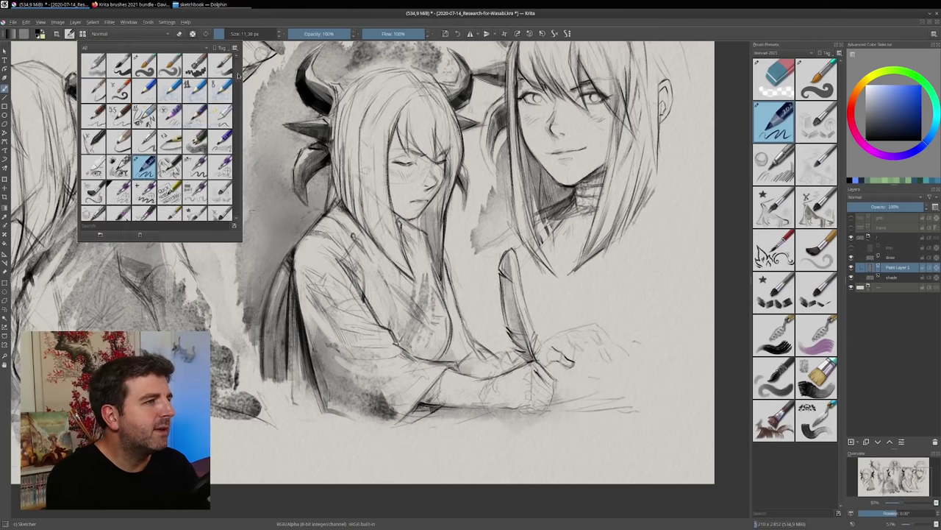
{"action": "scroll", "coordinate": [239, 121], "scroll_direction": "down", "scroll_amount": 6}
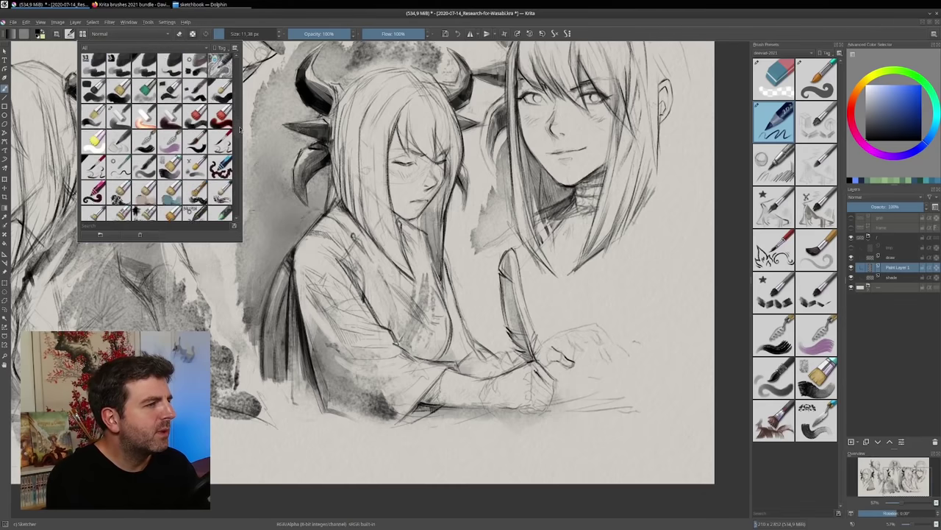
{"action": "scroll", "coordinate": [240, 147], "scroll_direction": "down", "scroll_amount": 1}
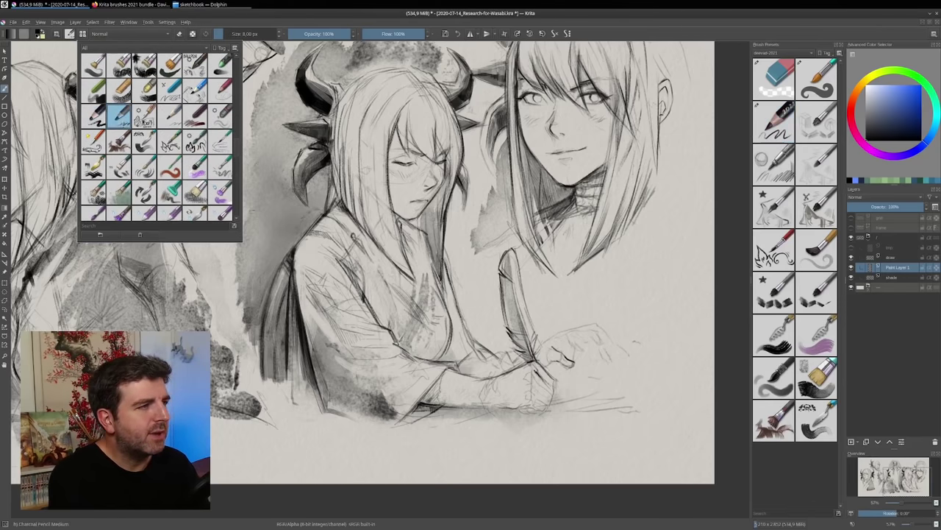
{"action": "left_click", "coordinate": [169, 116]}
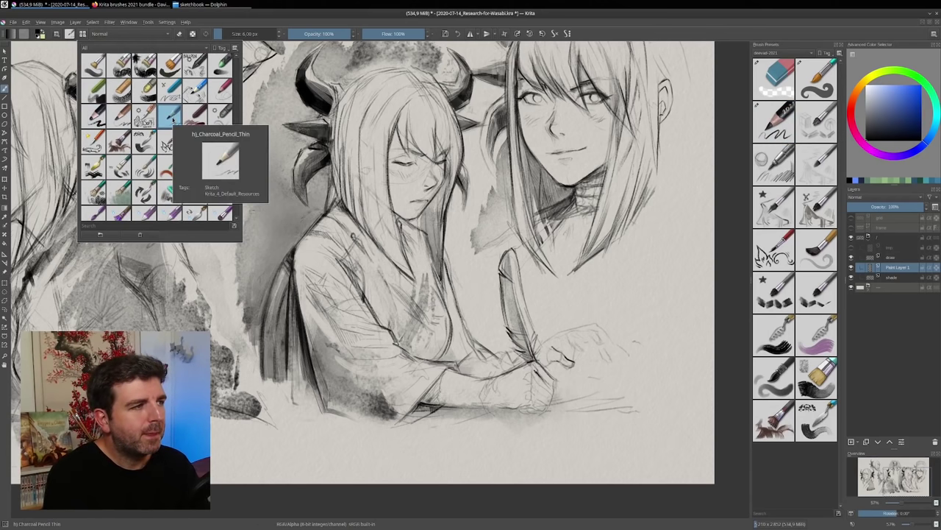
{"action": "left_click", "coordinate": [121, 118]}
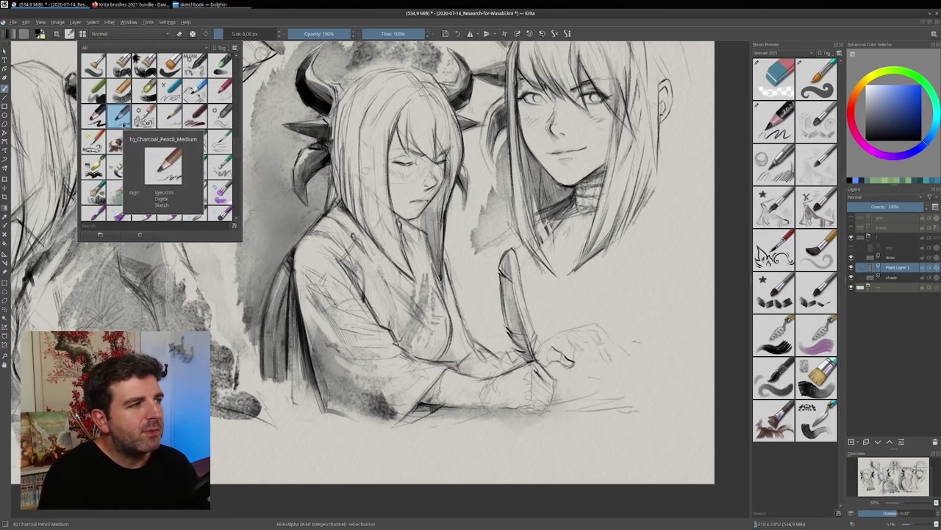
{"action": "left_click", "coordinate": [96, 117]}
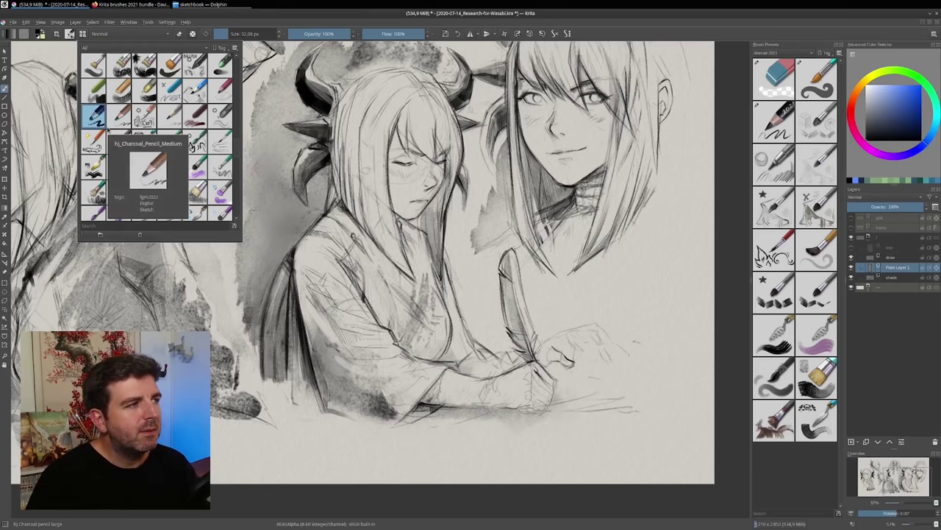
{"action": "left_click", "coordinate": [784, 126]}
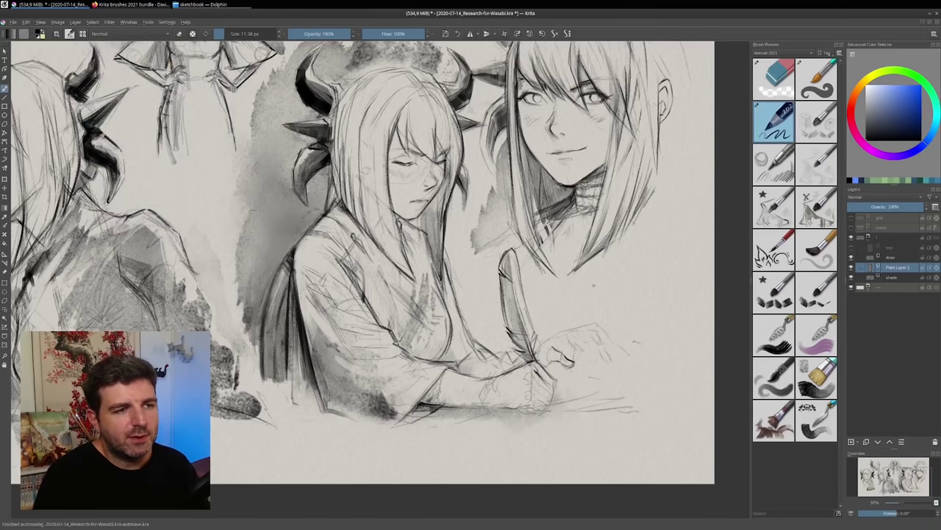
{"action": "mouse_move", "coordinate": [630, 278]}
{"action": "left_mouse_down"}
{"action": "mouse_move", "coordinate": [611, 313]}
{"action": "mouse_move", "coordinate": [651, 331]}
{"action": "mouse_move", "coordinate": [677, 361]}
{"action": "left_mouse_up"}
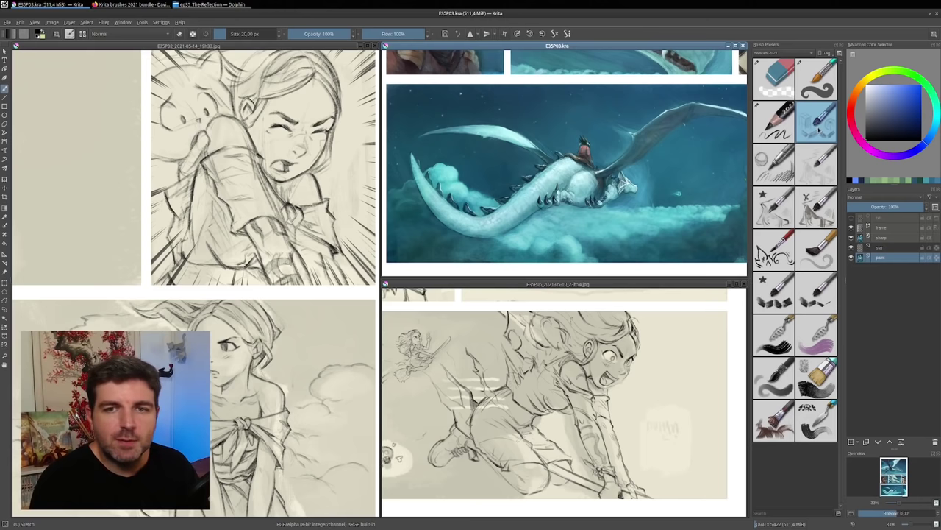
Try the Sketch-Stronger preset, switch back to the Sketch brush, and bring up the girl-and-cat panel on the E35P02 page
{"action": "left_click", "coordinate": [787, 157]}
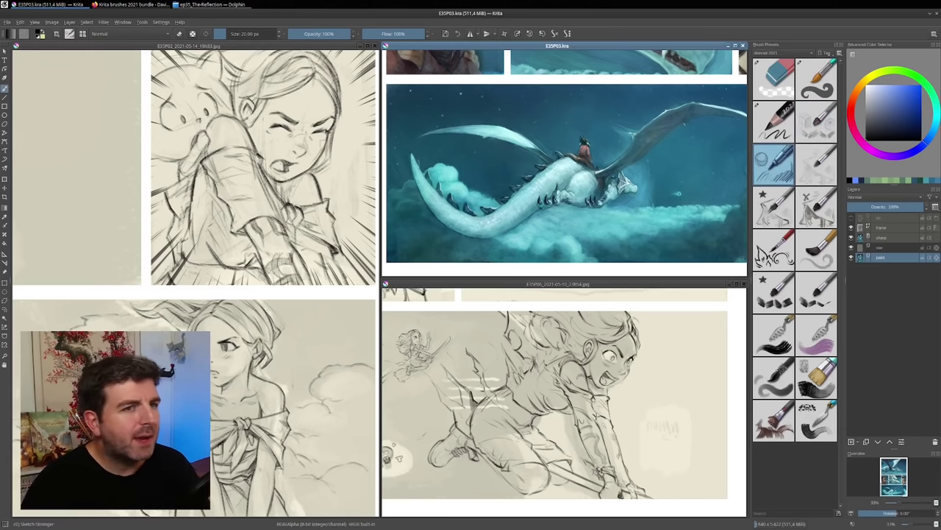
{"action": "left_click", "coordinate": [818, 121]}
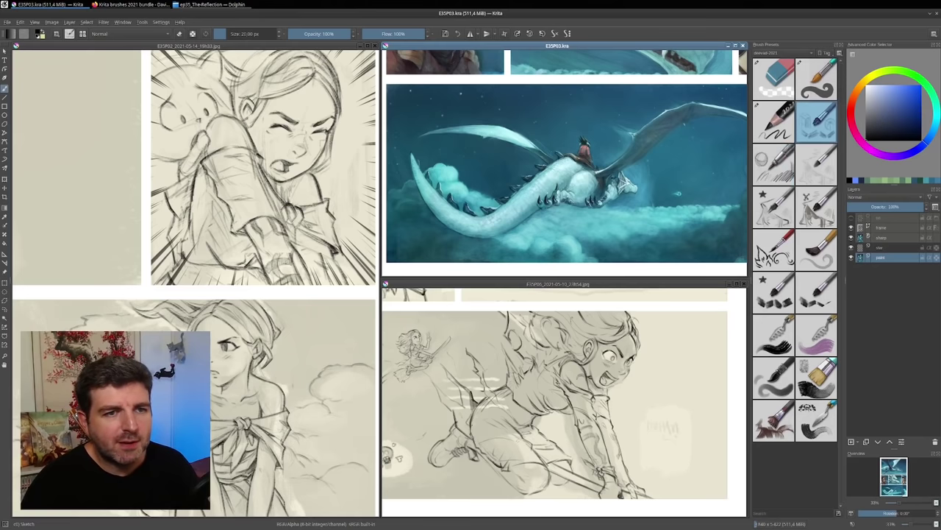
{"action": "left_click", "coordinate": [307, 161]}
{"action": "left_click_drag", "start_coordinate": [307, 161], "coordinate": [299, 204]}
{"action": "mouse_move", "coordinate": [232, 439]}
{"action": "left_mouse_down"}
{"action": "mouse_move", "coordinate": [284, 288]}
{"action": "mouse_move", "coordinate": [223, 254]}
{"action": "left_mouse_up"}
{"action": "key", "text": "plus"}
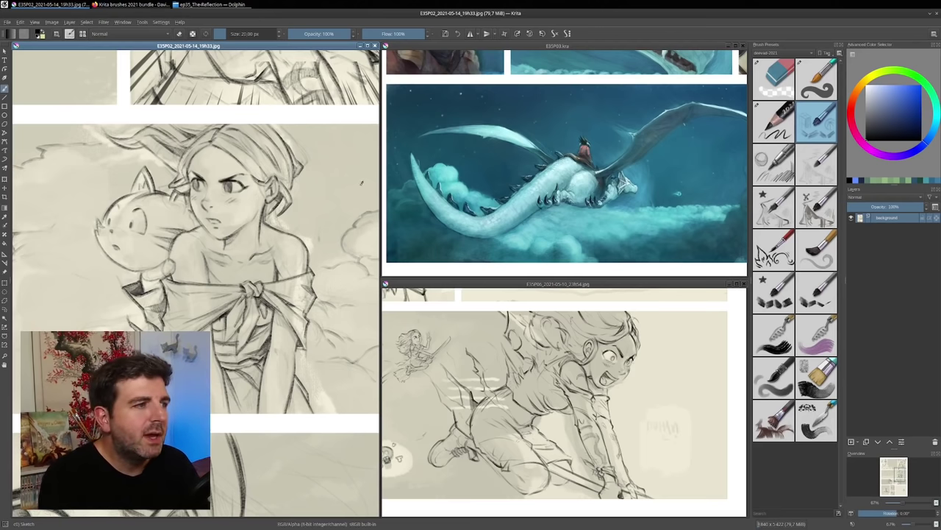
Draw curved and diagonal test strokes beside the girl's shoulder with the Sketch brush at about 11.97 px
{"action": "key", "text": "bracketright"}
{"action": "key", "text": "bracketleft"}
{"action": "left_click_drag", "start_coordinate": [298, 230], "coordinate": [323, 266]}
{"action": "left_click_drag", "start_coordinate": [312, 234], "coordinate": [333, 189]}
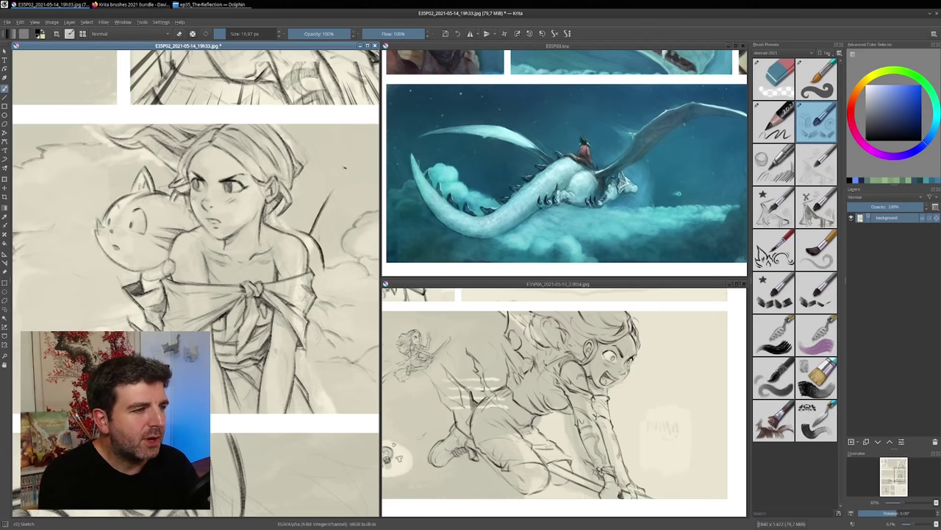
{"action": "left_click_drag", "start_coordinate": [316, 224], "coordinate": [340, 198]}
Add finer diagonal test lines above the girl's shoulder with the Sketch brush, reducing its size to about 6.51 px
{"action": "scroll", "coordinate": [336, 246], "scroll_direction": "down", "scroll_amount": 1}
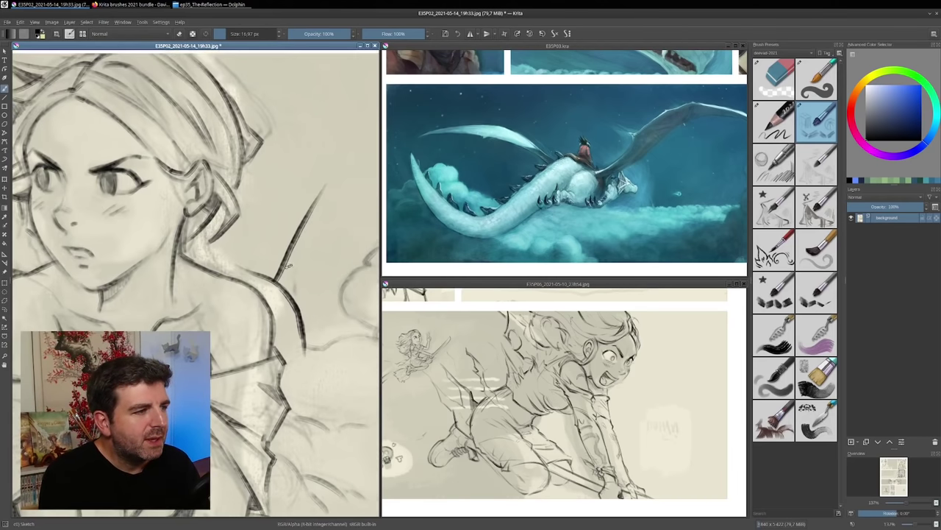
{"action": "mouse_move", "coordinate": [282, 263]}
{"action": "left_mouse_down"}
{"action": "mouse_move", "coordinate": [278, 220]}
{"action": "mouse_move", "coordinate": [312, 155]}
{"action": "left_mouse_up"}
{"action": "mouse_move", "coordinate": [295, 213]}
{"action": "left_mouse_down"}
{"action": "mouse_move", "coordinate": [303, 174]}
{"action": "mouse_move", "coordinate": [269, 188]}
{"action": "left_mouse_up"}
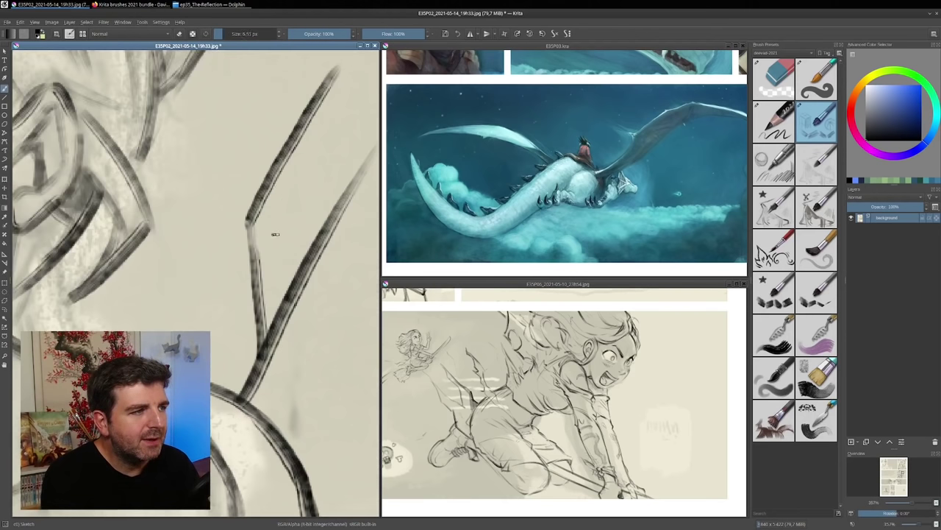
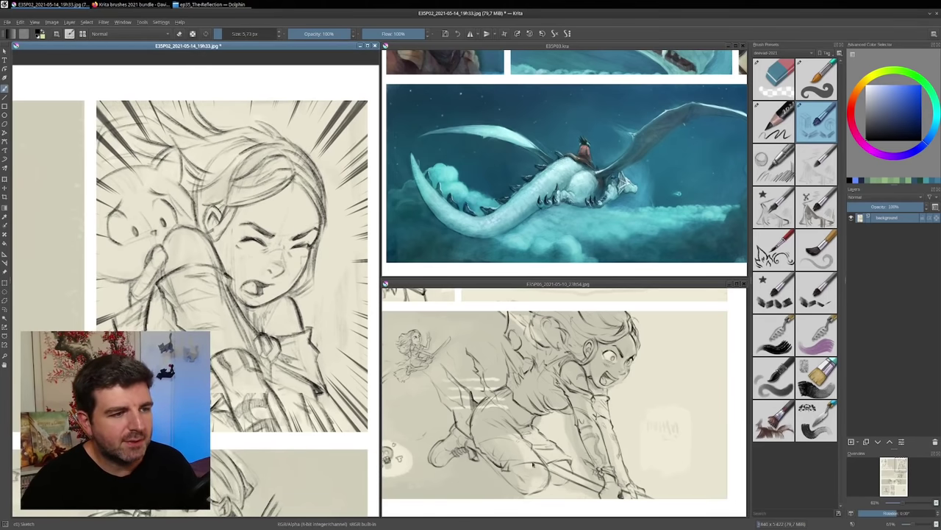
Examine the pencil line work across the panels of the E35P06 page, from the shouting girl to the small flying figure
{"action": "left_click", "coordinate": [581, 348]}
{"action": "left_click_drag", "start_coordinate": [581, 348], "coordinate": [655, 325]}
{"action": "scroll", "coordinate": [629, 338], "scroll_direction": "up", "scroll_amount": 1}
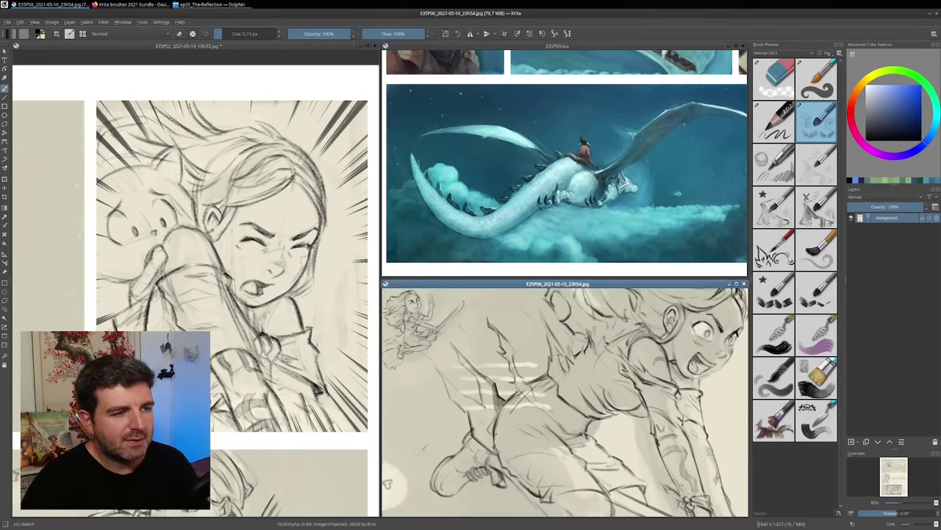
{"action": "left_click_drag", "start_coordinate": [595, 313], "coordinate": [628, 504]}
{"action": "left_click_drag", "start_coordinate": [545, 331], "coordinate": [686, 466]}
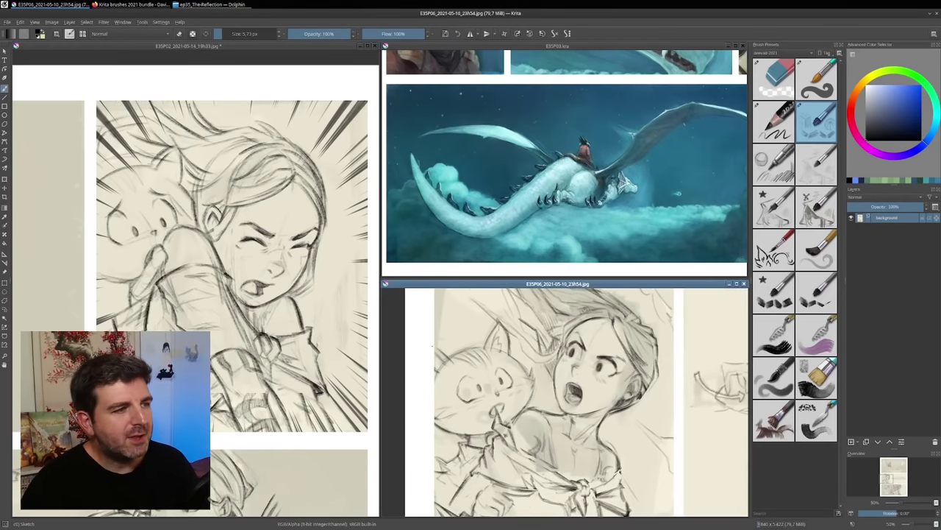
{"action": "left_click_drag", "start_coordinate": [744, 348], "coordinate": [654, 463]}
{"action": "left_click_drag", "start_coordinate": [639, 317], "coordinate": [581, 492]}
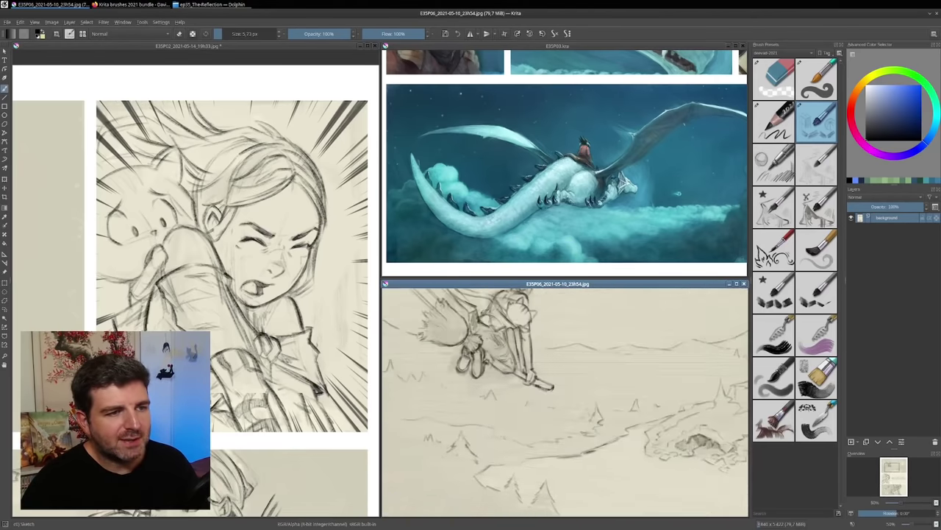
{"action": "left_click_drag", "start_coordinate": [531, 326], "coordinate": [550, 411]}
{"action": "scroll", "coordinate": [536, 386], "scroll_direction": "up", "scroll_amount": 1}
{"action": "scroll", "coordinate": [551, 410], "scroll_direction": "up", "scroll_amount": 1}
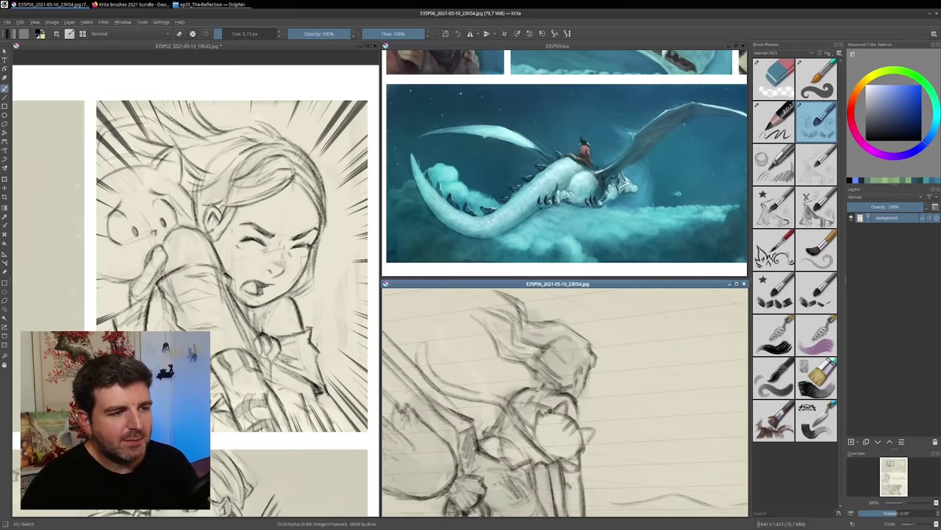
{"action": "scroll", "coordinate": [550, 410], "scroll_direction": "up", "scroll_amount": 2}
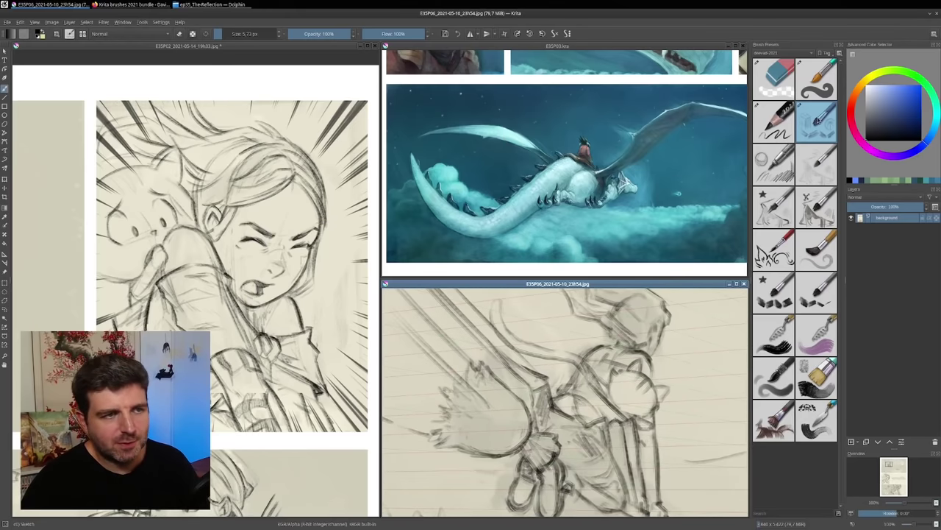
Draw thick dark test strokes beside the flying girl's head with the Sketch-Stronger brush at about 25.94 px
{"action": "left_click", "coordinate": [774, 162]}
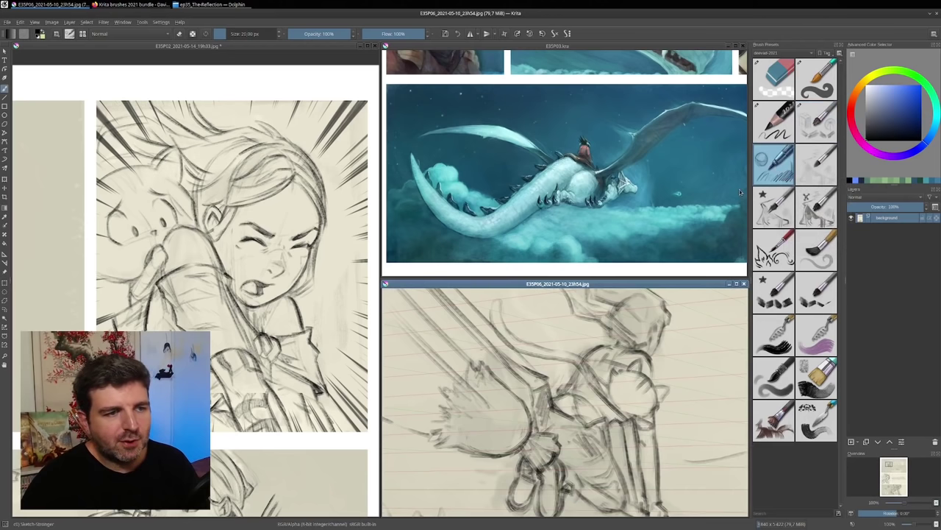
{"action": "left_click_drag", "start_coordinate": [677, 310], "coordinate": [666, 353]}
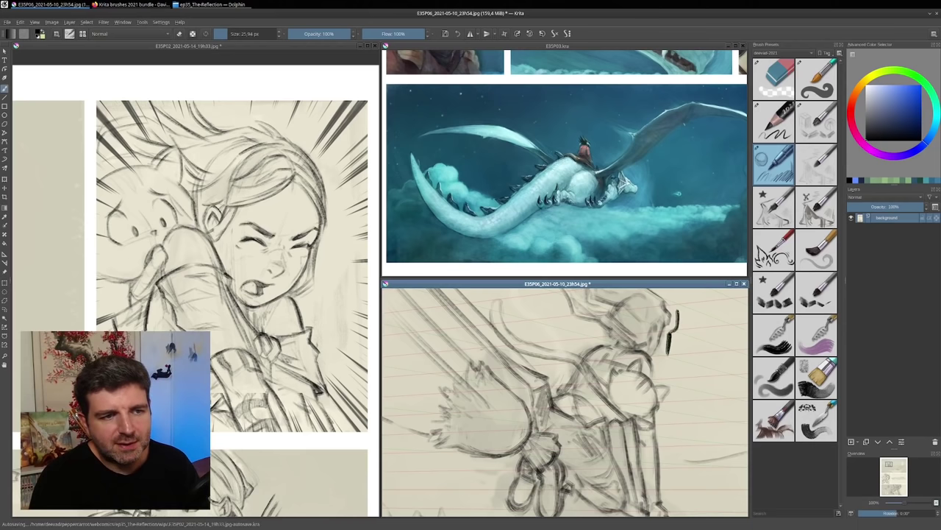
{"action": "mouse_move", "coordinate": [678, 312]}
{"action": "left_mouse_down"}
{"action": "mouse_move", "coordinate": [672, 303]}
{"action": "mouse_move", "coordinate": [684, 291]}
{"action": "mouse_move", "coordinate": [692, 310]}
{"action": "left_mouse_up"}
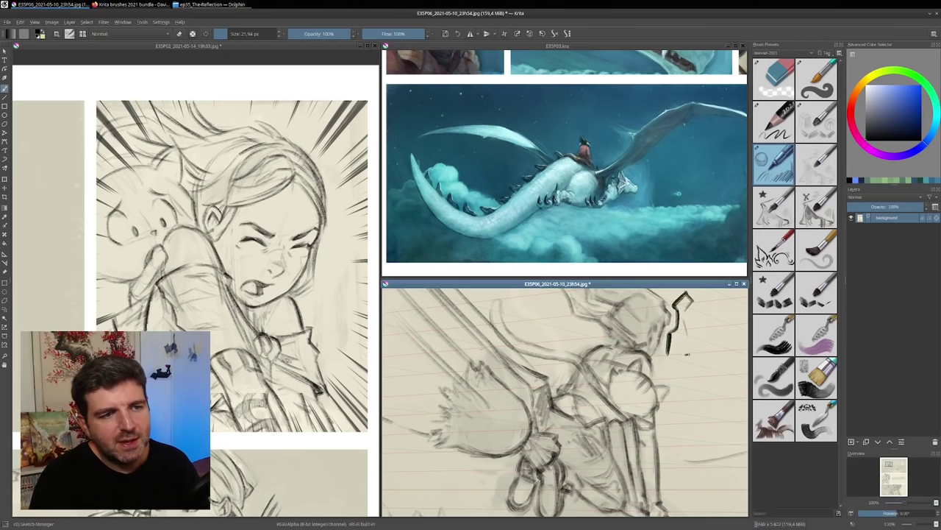
Maximise the E35P03.kra window and frame its large panel of the white dragon in flight
{"action": "left_click", "coordinate": [663, 213]}
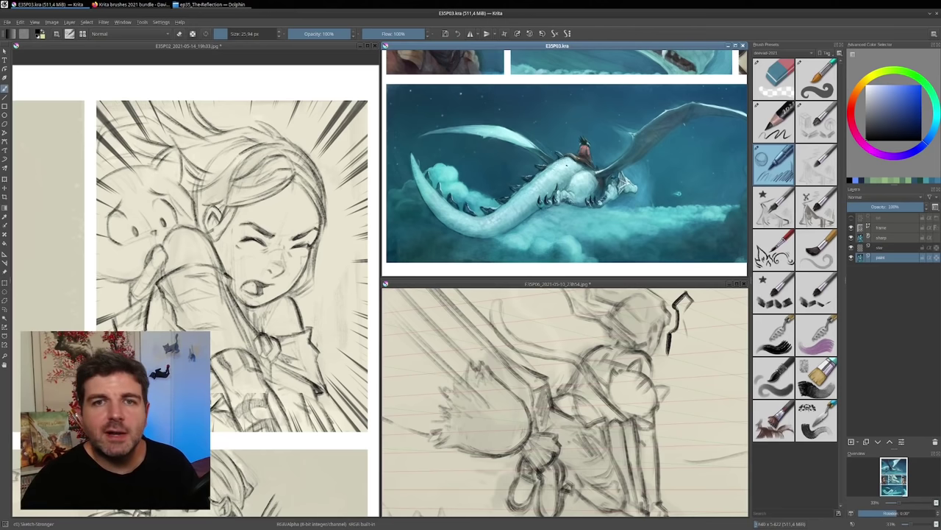
{"action": "scroll", "coordinate": [586, 160], "scroll_direction": "up", "scroll_amount": 1}
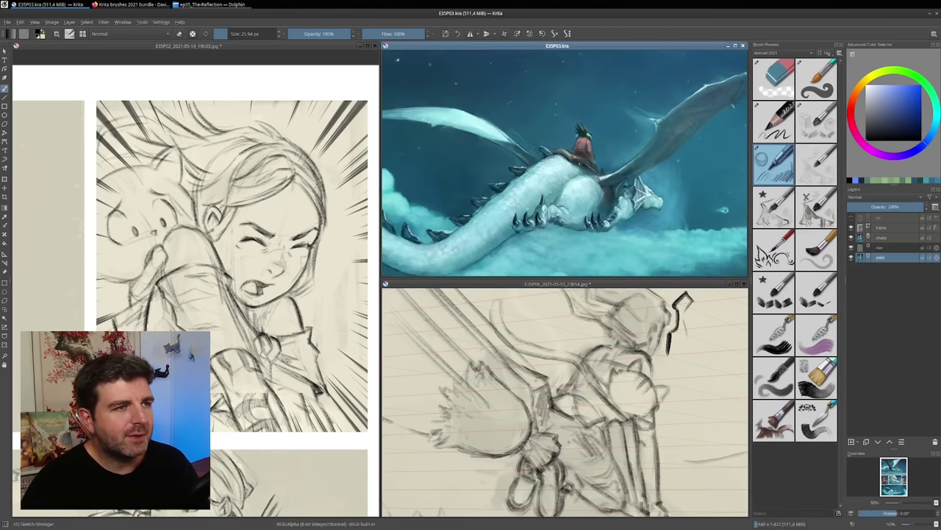
{"action": "double_click", "coordinate": [577, 47]}
{"action": "left_click_drag", "start_coordinate": [518, 199], "coordinate": [587, 89]}
{"action": "scroll", "coordinate": [608, 156], "scroll_direction": "up", "scroll_amount": 1}
{"action": "left_click_drag", "start_coordinate": [470, 237], "coordinate": [474, 255]}
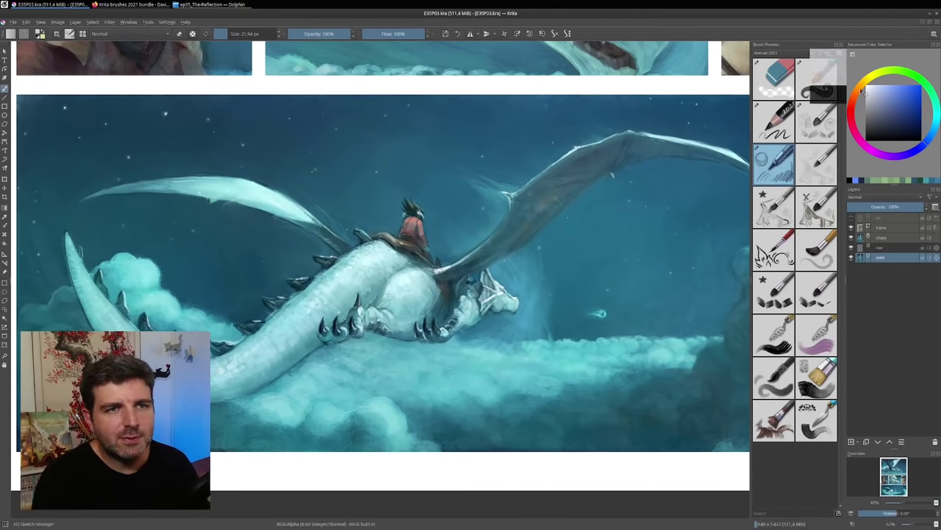
Add a new paint layer and draw white Sketch-Stronger highlights on the dragon and the rider's hair, at about 25.94 and 22.45 px
{"action": "left_click", "coordinate": [883, 248]}
{"action": "left_click", "coordinate": [851, 442]}
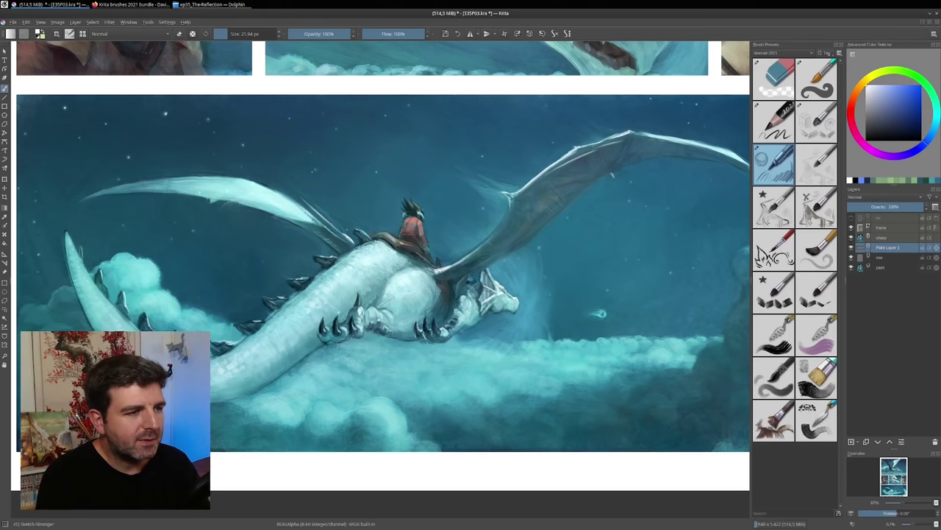
{"action": "left_click_drag", "start_coordinate": [486, 268], "coordinate": [497, 292]}
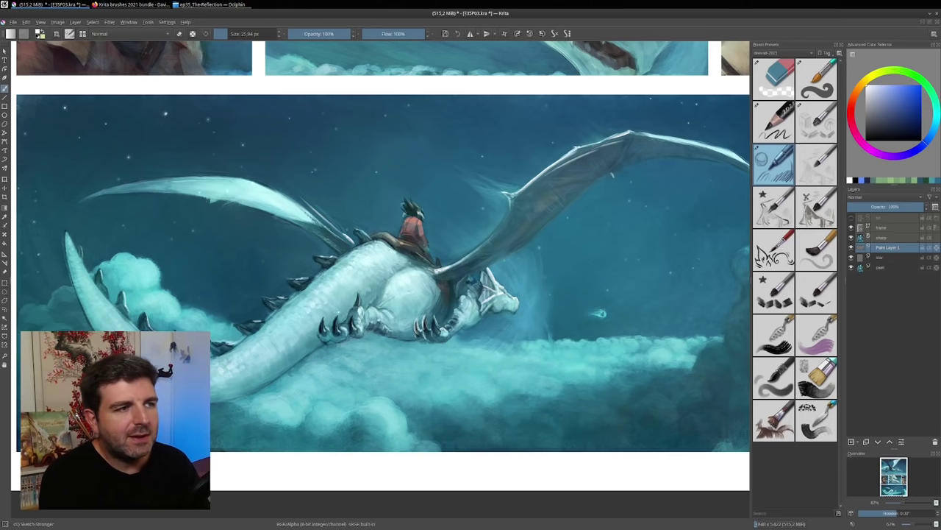
{"action": "left_click_drag", "start_coordinate": [412, 202], "coordinate": [409, 202], "text": "shift"}
{"action": "mouse_move", "coordinate": [414, 205]}
{"action": "left_mouse_down"}
{"action": "mouse_move", "coordinate": [403, 194]}
{"action": "mouse_move", "coordinate": [411, 198]}
{"action": "left_mouse_up"}
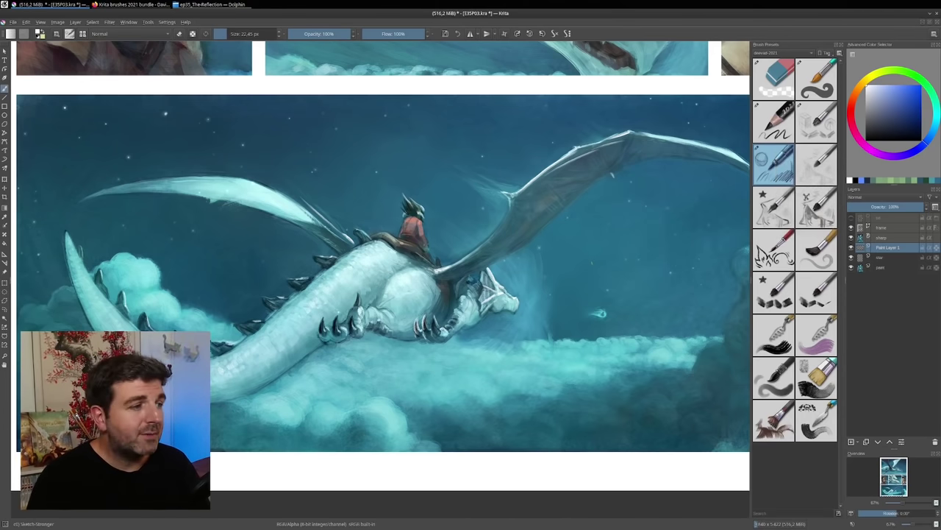
Examine the shouting girl and dragon head panels on the E35P03 page, trying the Sketch preset, returning to Sketch-Stronger and sampling the dragon panel's colour
{"action": "left_click", "coordinate": [815, 124]}
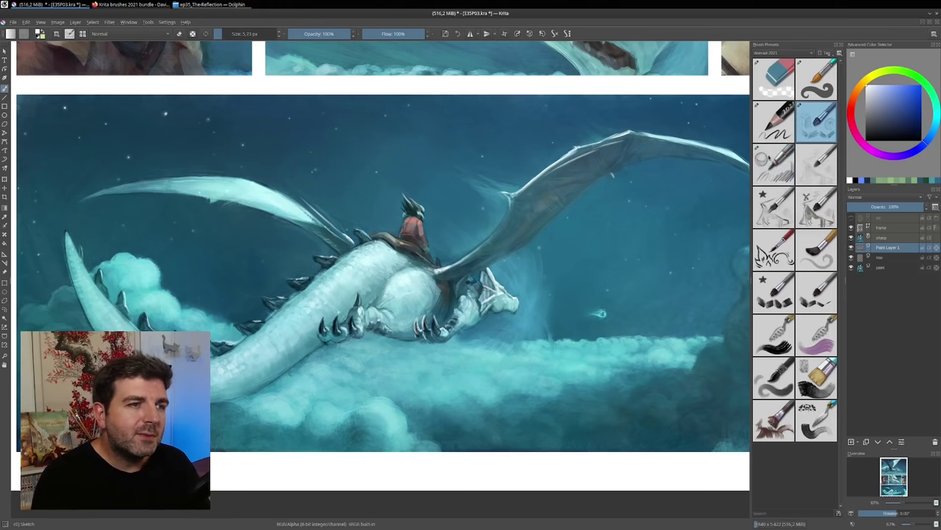
{"action": "left_click_drag", "start_coordinate": [447, 145], "coordinate": [594, 319]}
{"action": "left_click_drag", "start_coordinate": [466, 201], "coordinate": [552, 353]}
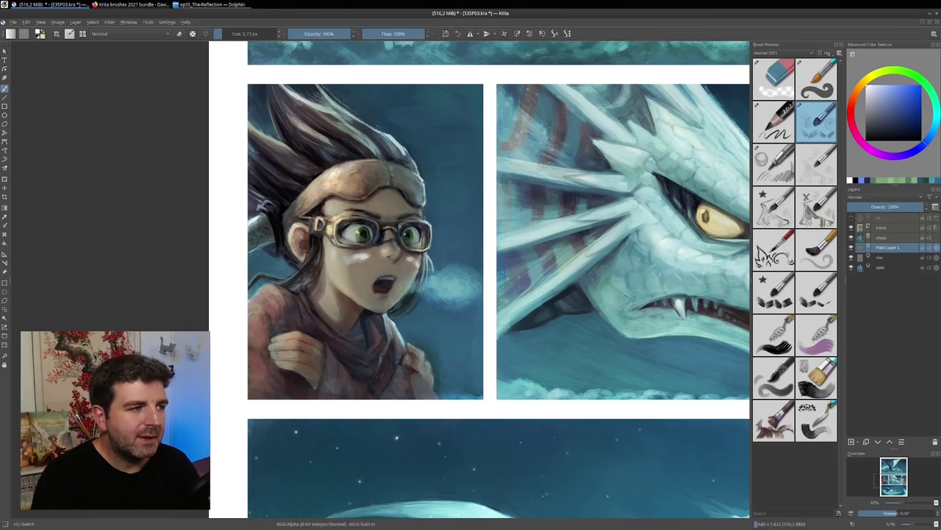
{"action": "left_click", "coordinate": [778, 170]}
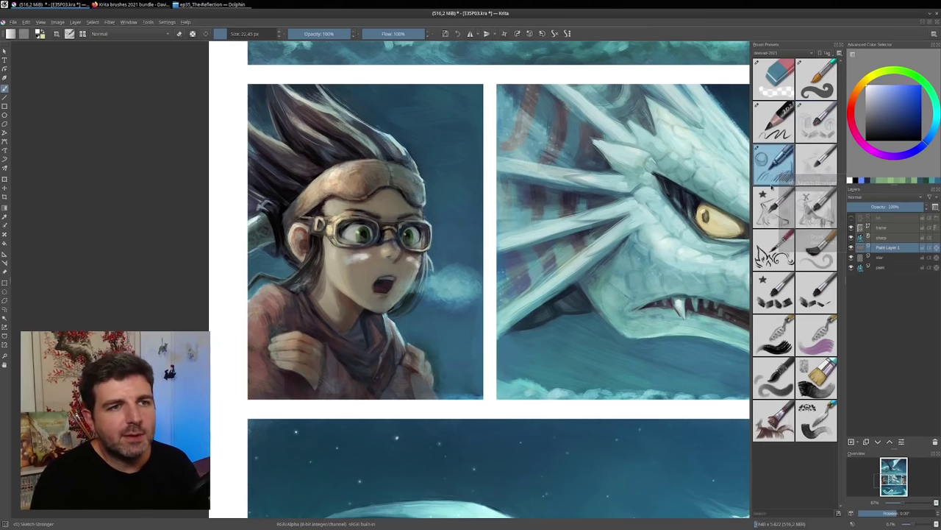
{"action": "left_click_drag", "start_coordinate": [710, 234], "coordinate": [546, 261]}
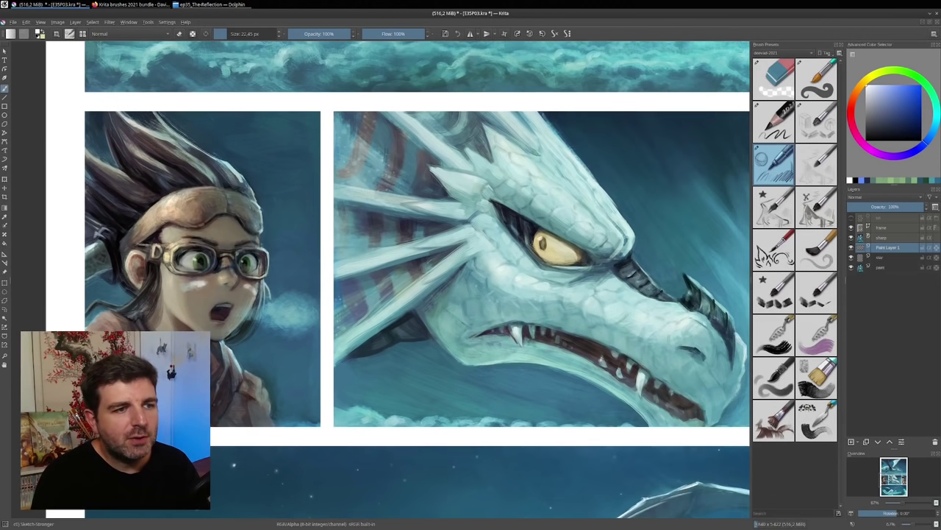
{"action": "left_click", "coordinate": [654, 285], "text": "ctrl"}
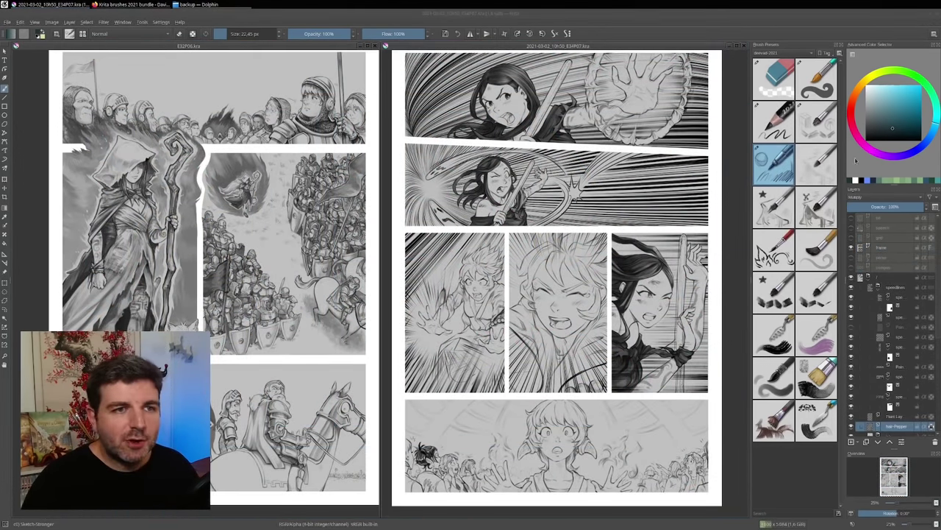
Go through the three Inking presets, return to Inking-1-Glazing and frame the shouting face in the E34P07 page's middle panel
{"action": "left_click", "coordinate": [818, 168]}
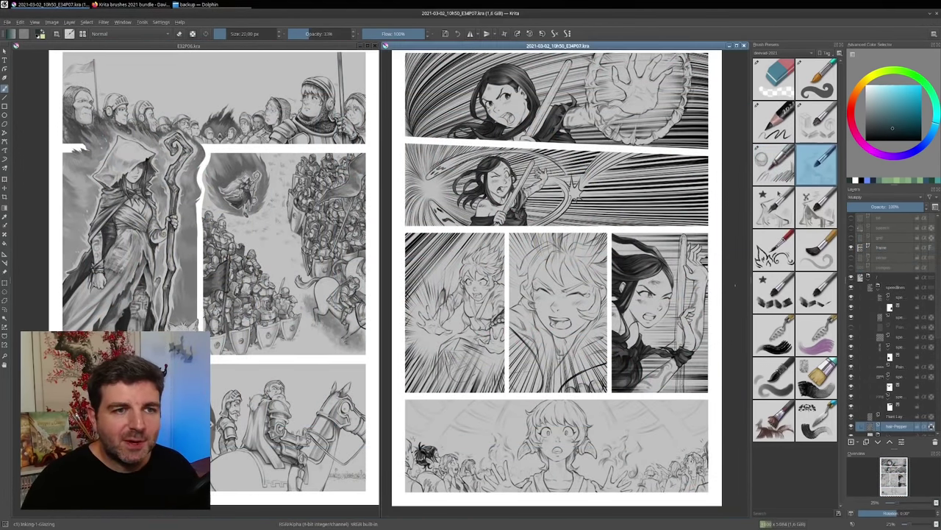
{"action": "left_click", "coordinate": [774, 210]}
{"action": "left_click", "coordinate": [815, 204]}
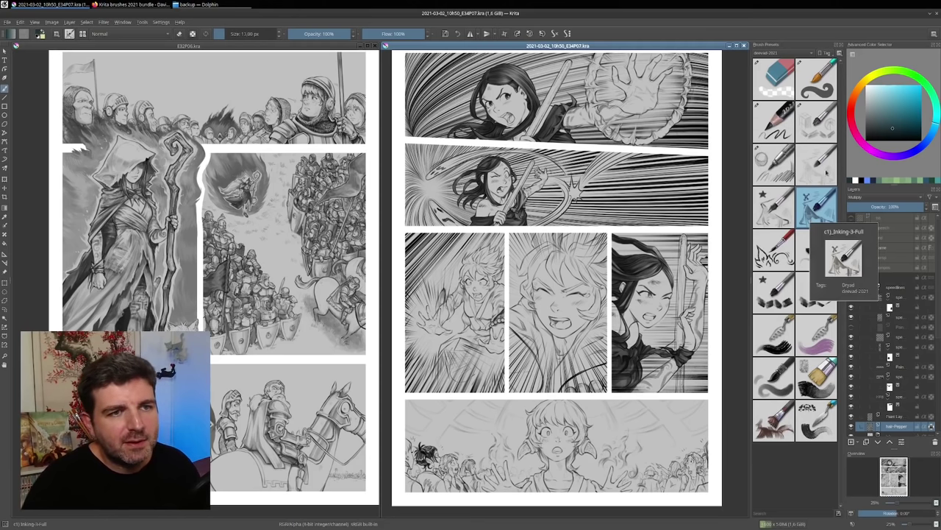
{"action": "left_click", "coordinate": [816, 163]}
{"action": "scroll", "coordinate": [524, 213], "scroll_direction": "up", "scroll_amount": 3}
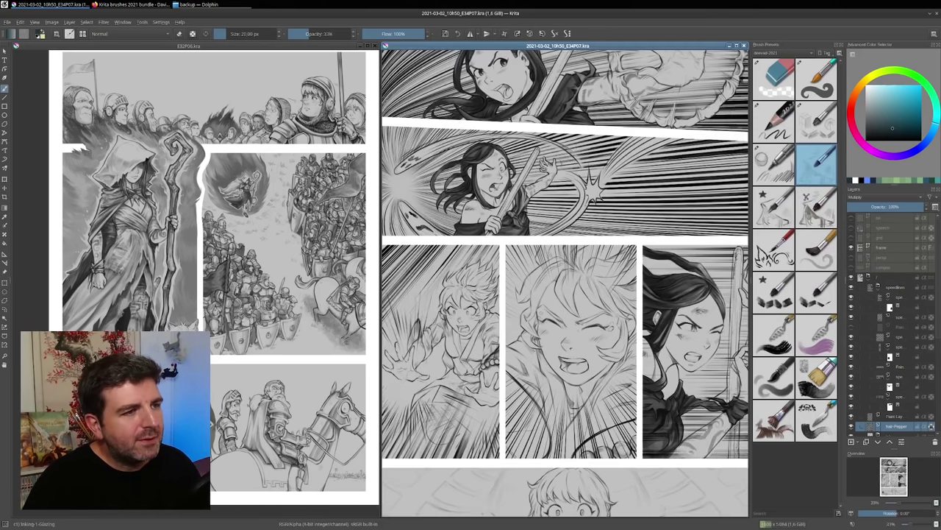
{"action": "mouse_move", "coordinate": [595, 342]}
{"action": "left_mouse_down"}
{"action": "mouse_move", "coordinate": [537, 144]}
{"action": "mouse_move", "coordinate": [555, 153]}
{"action": "left_mouse_up"}
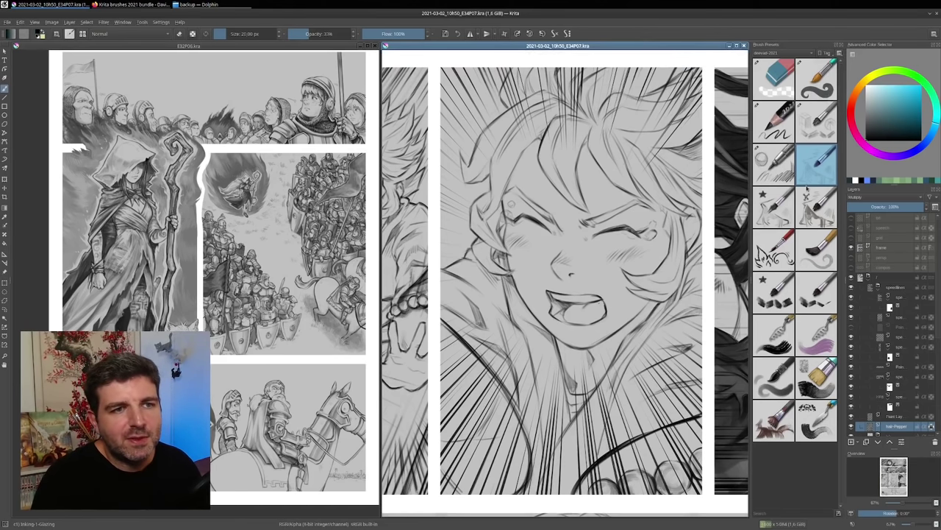
Select the Inking-2-Medium-Flow brush and frame the hooded woman with the staff on the E32P06 page
{"action": "left_click", "coordinate": [774, 206]}
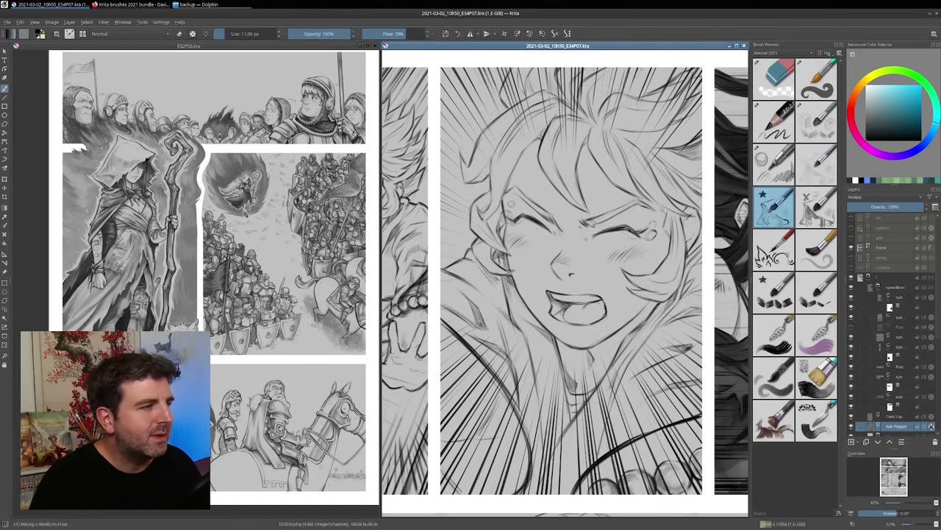
{"action": "left_click", "coordinate": [181, 174]}
{"action": "scroll", "coordinate": [175, 171], "scroll_direction": "up", "scroll_amount": 3}
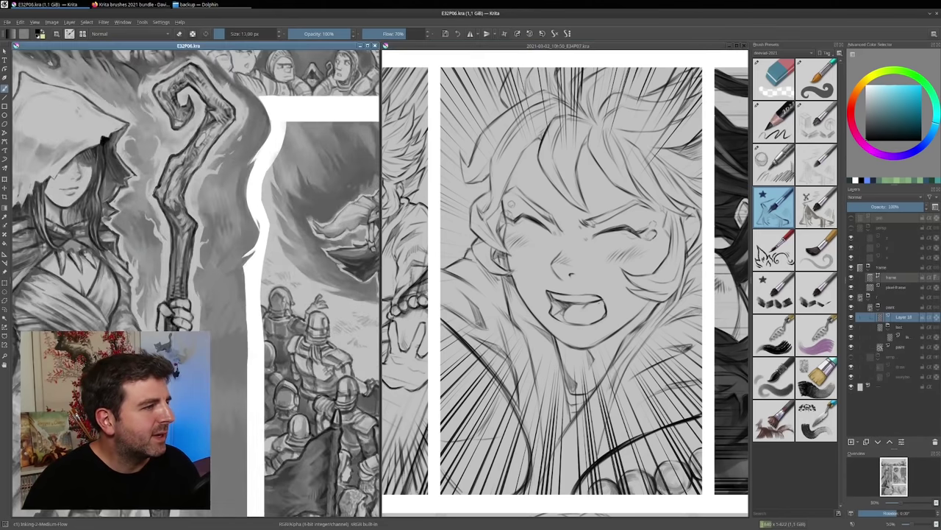
{"action": "left_click_drag", "start_coordinate": [148, 197], "coordinate": [234, 169]}
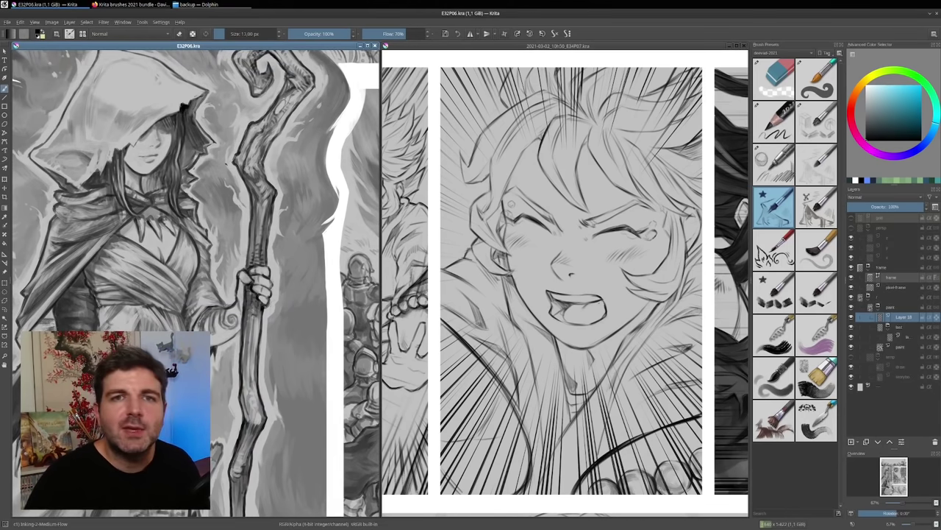
Examine the ink lines around the shouting character's eye and hair on the E34P07 page, from close up to the full panels
{"action": "scroll", "coordinate": [478, 175], "scroll_direction": "up", "scroll_amount": 2}
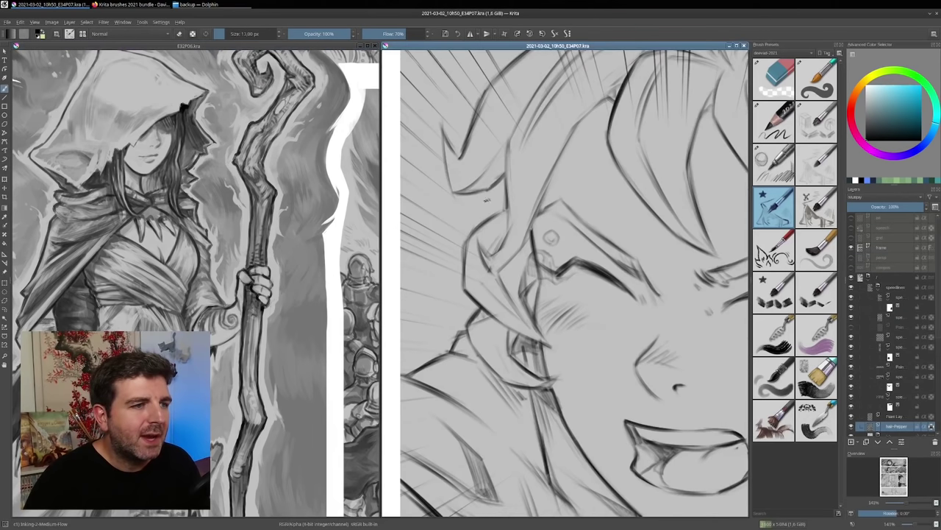
{"action": "left_click_drag", "start_coordinate": [519, 233], "coordinate": [550, 248]}
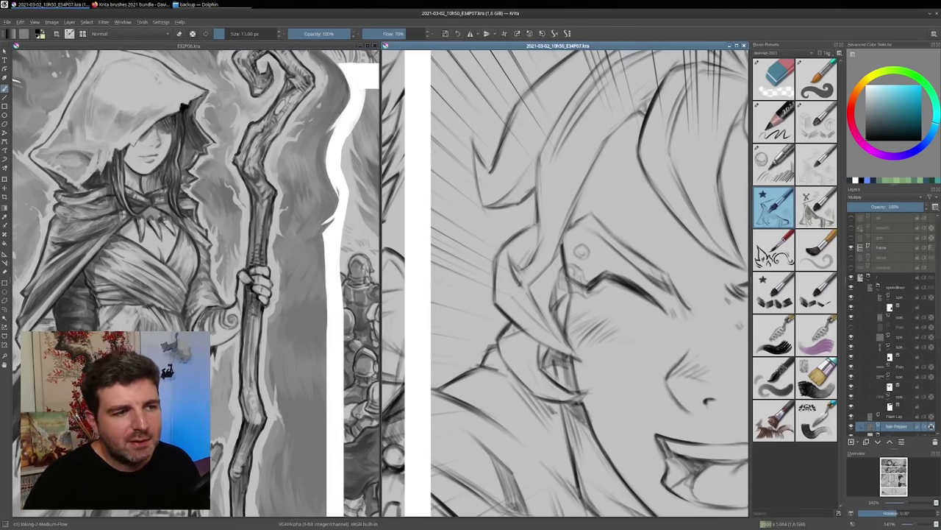
{"action": "scroll", "coordinate": [555, 260], "scroll_direction": "up", "scroll_amount": 5}
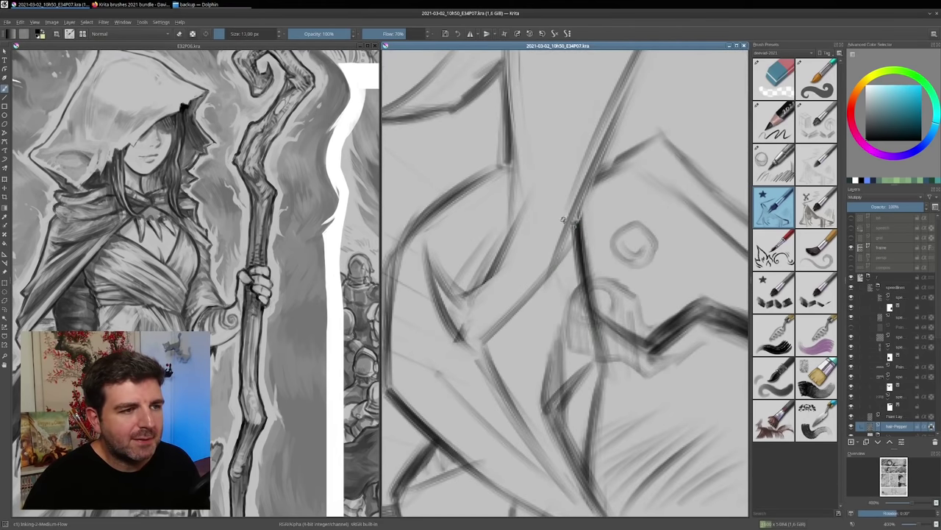
{"action": "scroll", "coordinate": [608, 251], "scroll_direction": "down", "scroll_amount": 5}
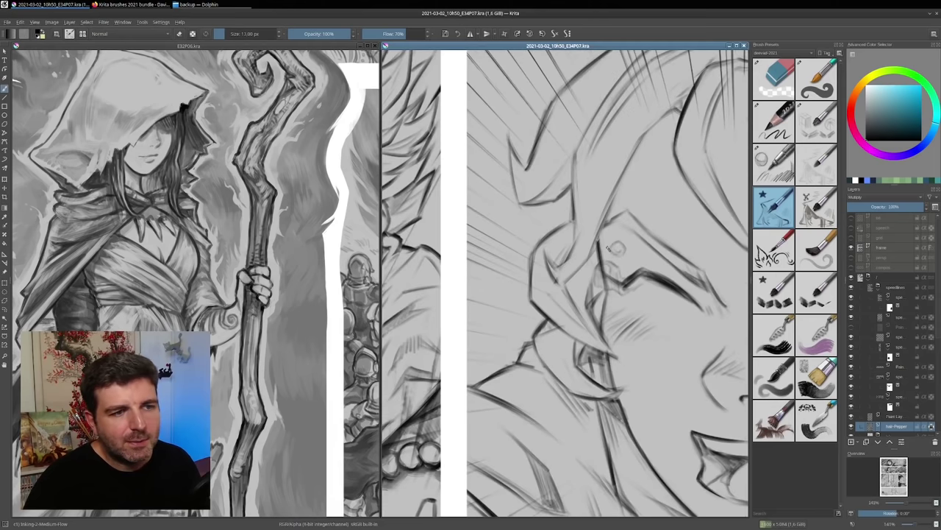
{"action": "scroll", "coordinate": [608, 251], "scroll_direction": "down", "scroll_amount": 5}
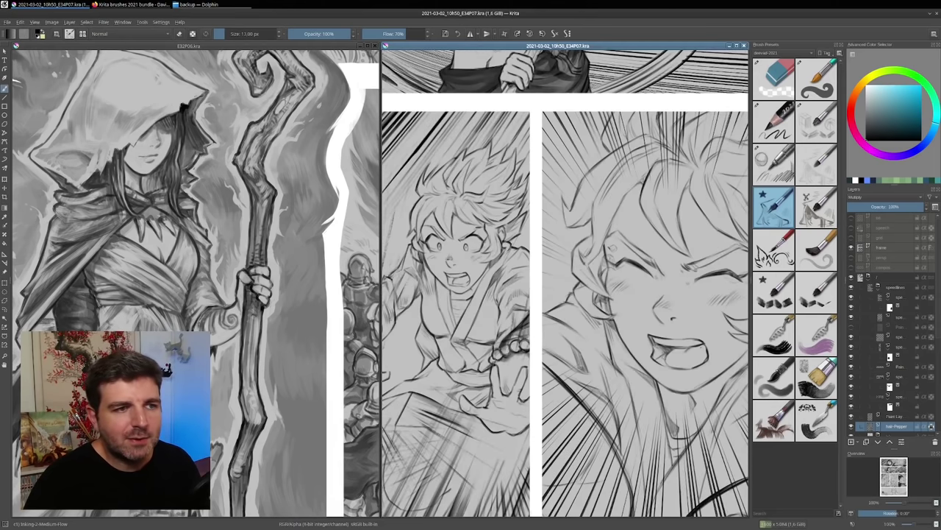
{"action": "scroll", "coordinate": [608, 251], "scroll_direction": "up", "scroll_amount": 2}
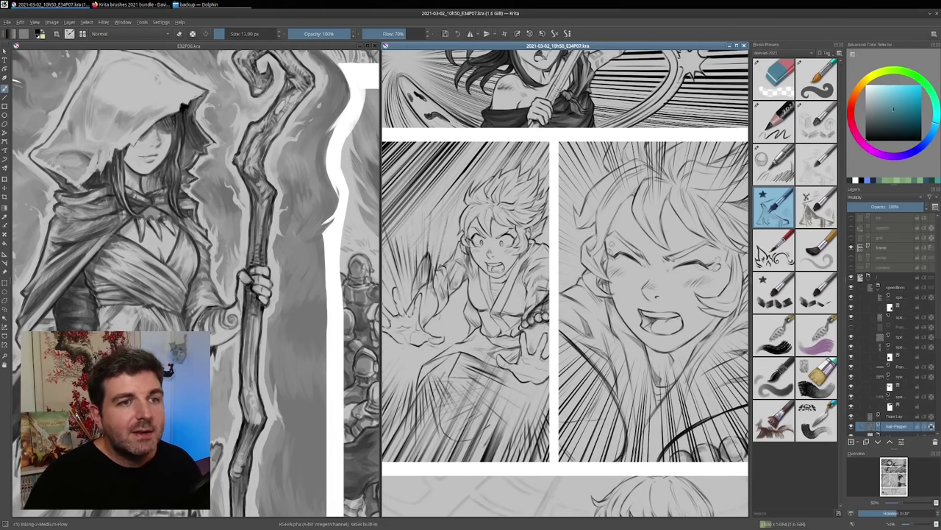
Switch to Inking-1-Glazing at about 14.10 px on the character's forehead and add a new paint layer above the speedlines group
{"action": "left_click", "coordinate": [826, 169]}
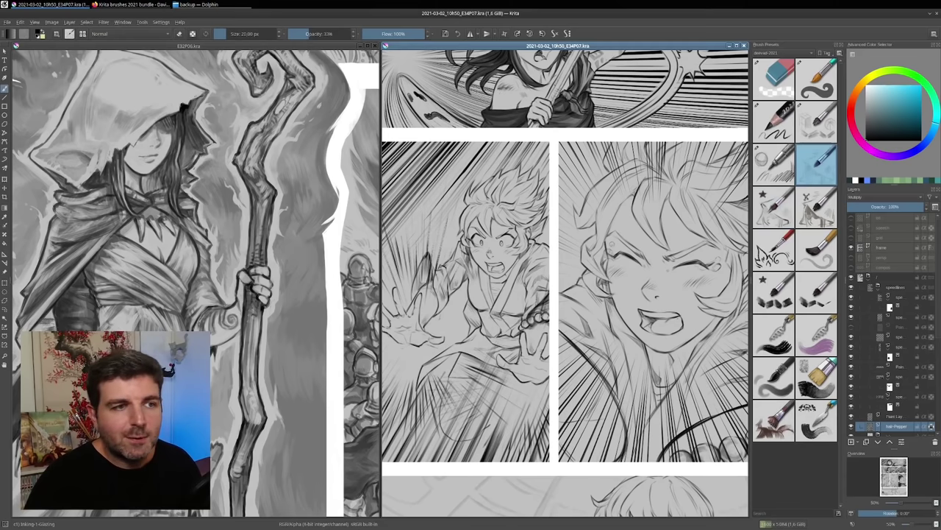
{"action": "scroll", "coordinate": [629, 227], "scroll_direction": "up", "scroll_amount": 3}
{"action": "left_click_drag", "start_coordinate": [654, 233], "coordinate": [613, 269]}
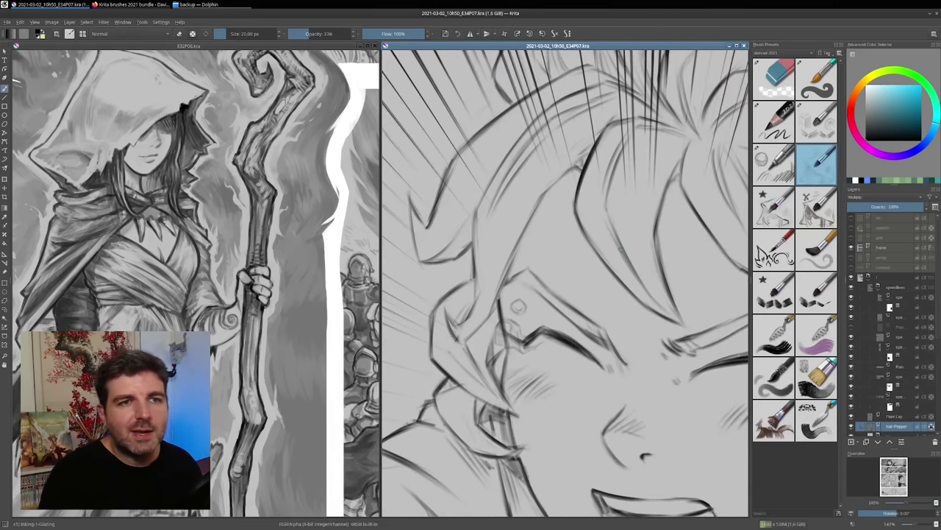
{"action": "mouse_move", "coordinate": [553, 199]}
{"action": "left_mouse_down"}
{"action": "mouse_move", "coordinate": [544, 156]}
{"action": "mouse_move", "coordinate": [554, 152]}
{"action": "mouse_move", "coordinate": [526, 230]}
{"action": "left_mouse_up"}
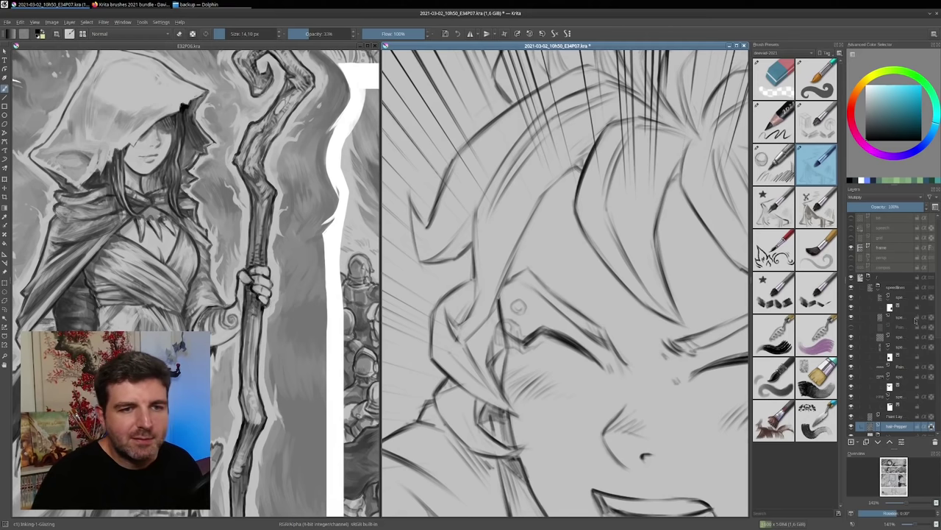
{"action": "left_click", "coordinate": [890, 288]}
{"action": "left_click", "coordinate": [854, 442]}
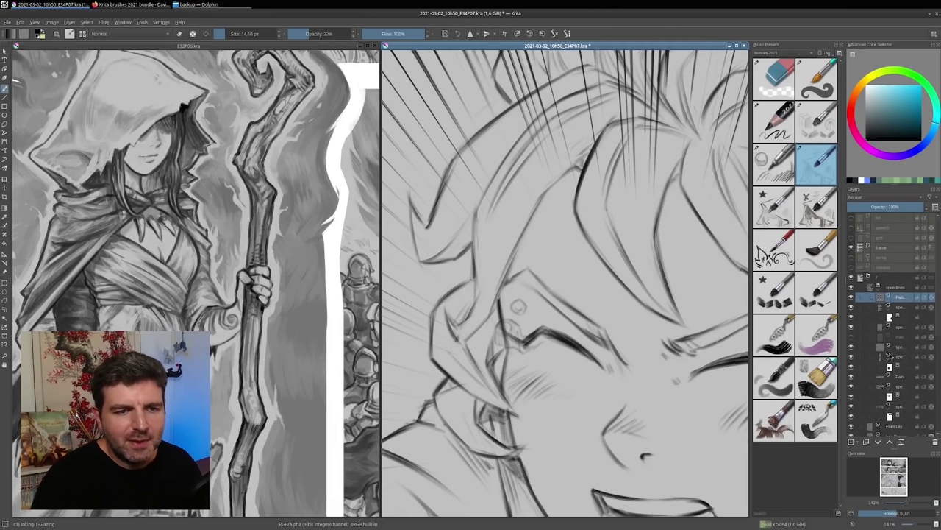
{"action": "left_click", "coordinate": [890, 441]}
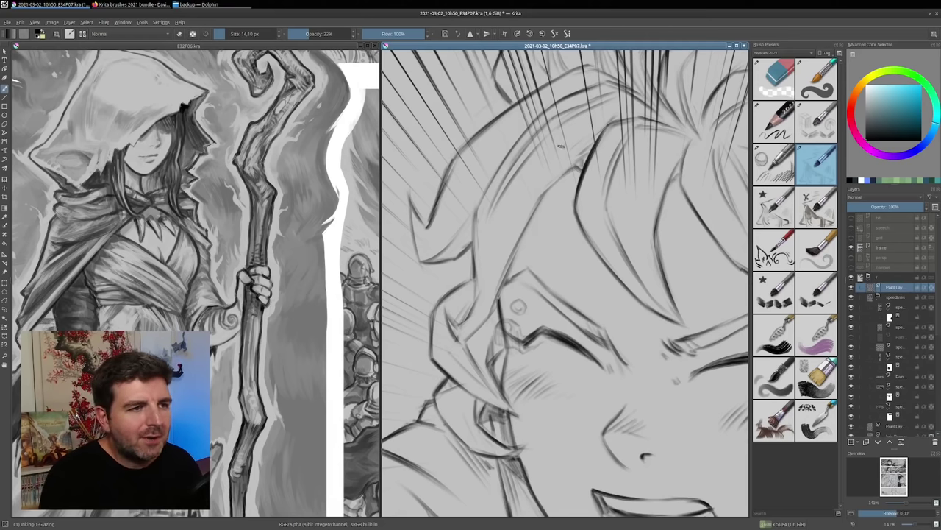
Draw faint curved hair strands across the forehead with Inking-1-Glazing at about 11.88 and 8.93 px, undoing the last stroke
{"action": "mouse_move", "coordinate": [555, 157]}
{"action": "left_mouse_down"}
{"action": "mouse_move", "coordinate": [531, 263]}
{"action": "mouse_move", "coordinate": [567, 337]}
{"action": "mouse_move", "coordinate": [586, 258]}
{"action": "left_mouse_up"}
{"action": "left_click_drag", "start_coordinate": [583, 262], "coordinate": [590, 248]}
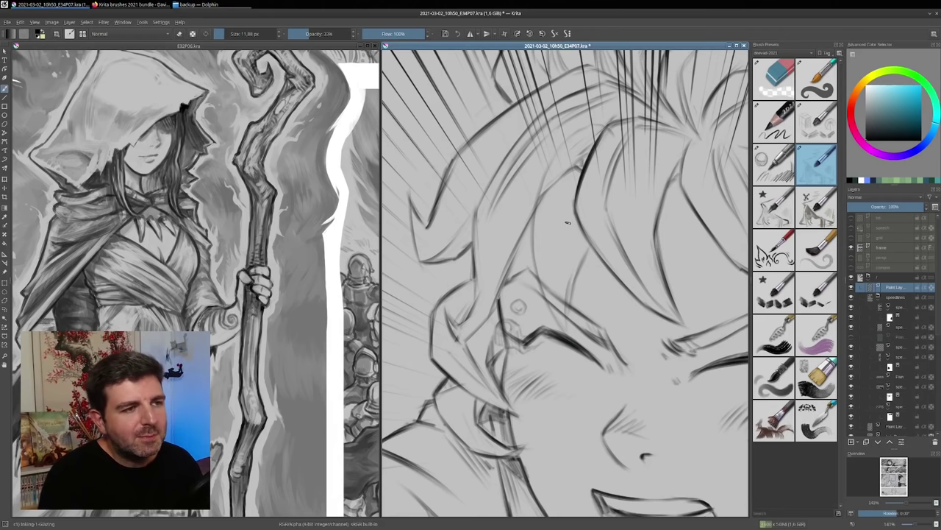
{"action": "left_click_drag", "start_coordinate": [568, 223], "coordinate": [564, 223]}
{"action": "left_click_drag", "start_coordinate": [598, 138], "coordinate": [554, 230]}
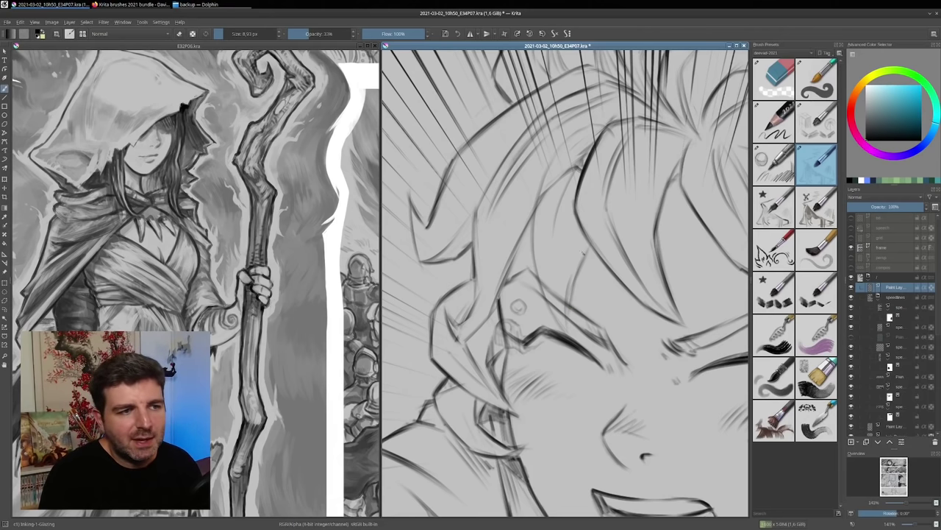
{"action": "left_click_drag", "start_coordinate": [586, 251], "coordinate": [575, 273]}
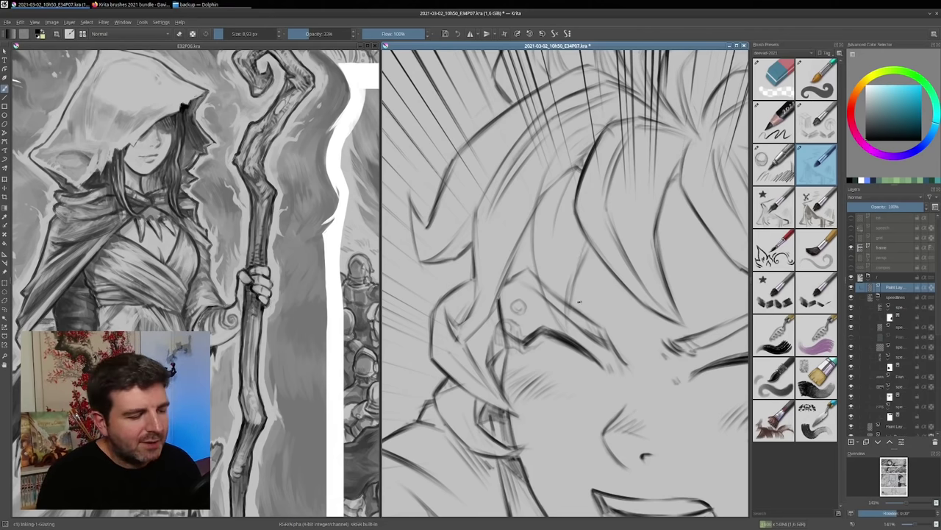
{"action": "key", "text": "ctrl+z"}
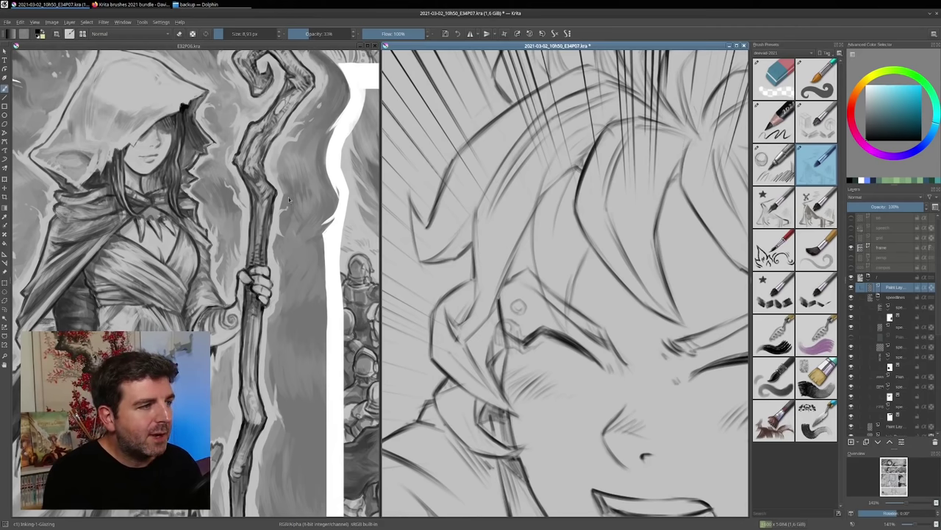
Paint grey glazing test strokes on the hooded woman's hood in E32P06 at about 60.70 px and 100% opacity
{"action": "left_click", "coordinate": [289, 197]}
{"action": "scroll", "coordinate": [247, 200], "scroll_direction": "down", "scroll_amount": 4}
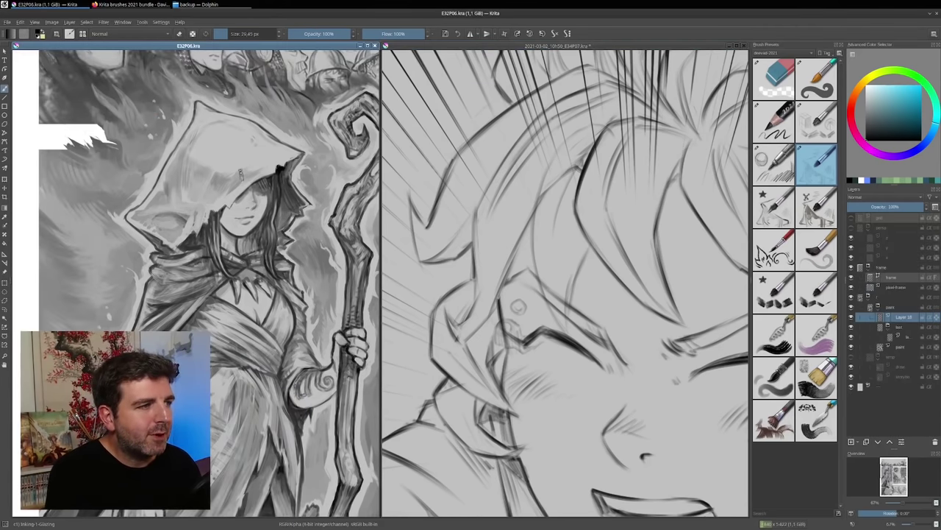
{"action": "left_click_drag", "start_coordinate": [241, 175], "coordinate": [255, 175]}
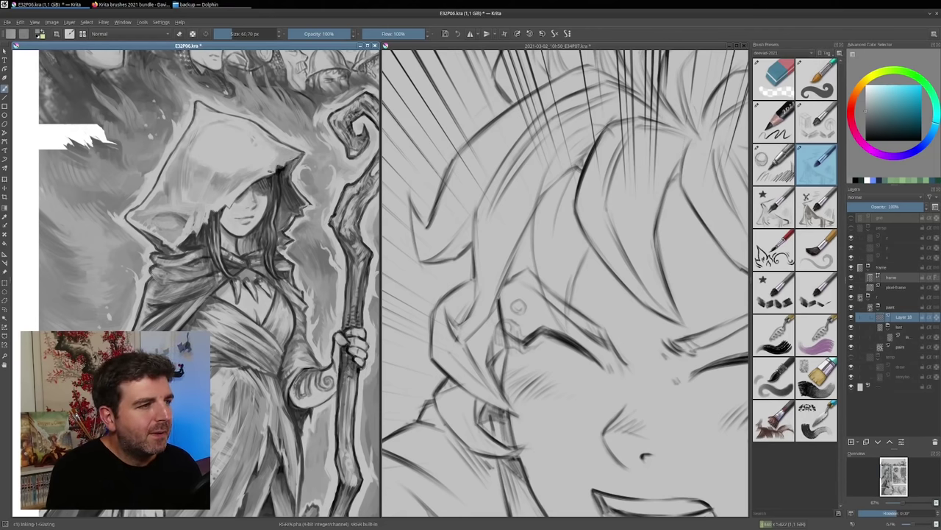
{"action": "left_click_drag", "start_coordinate": [206, 119], "coordinate": [233, 121]}
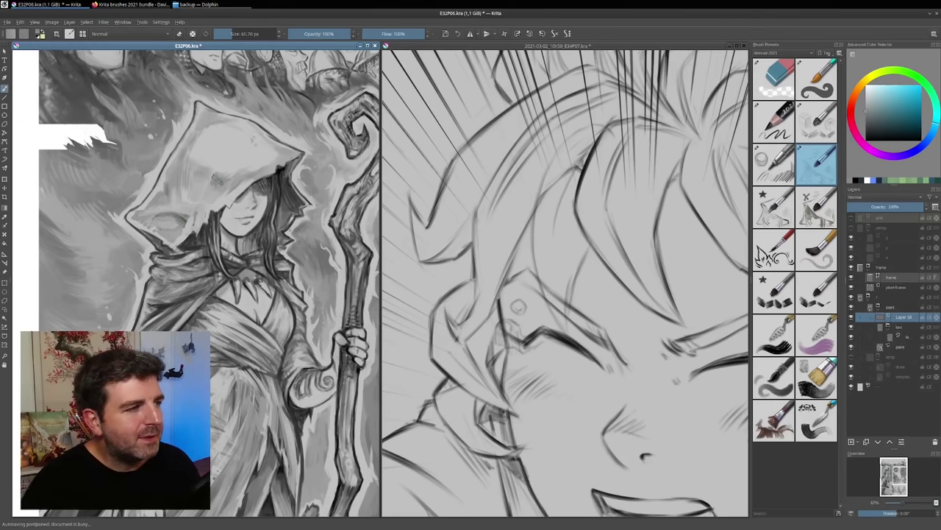
Examine the grey inked shading across the E32P06 page, from the helmeted soldiers in the upper panel to the battlefield crowd
{"action": "scroll", "coordinate": [212, 185], "scroll_direction": "down", "scroll_amount": 2}
{"action": "left_click_drag", "start_coordinate": [183, 102], "coordinate": [185, 191]}
{"action": "scroll", "coordinate": [186, 190], "scroll_direction": "up", "scroll_amount": 1}
{"action": "left_click_drag", "start_coordinate": [234, 209], "coordinate": [215, 214]}
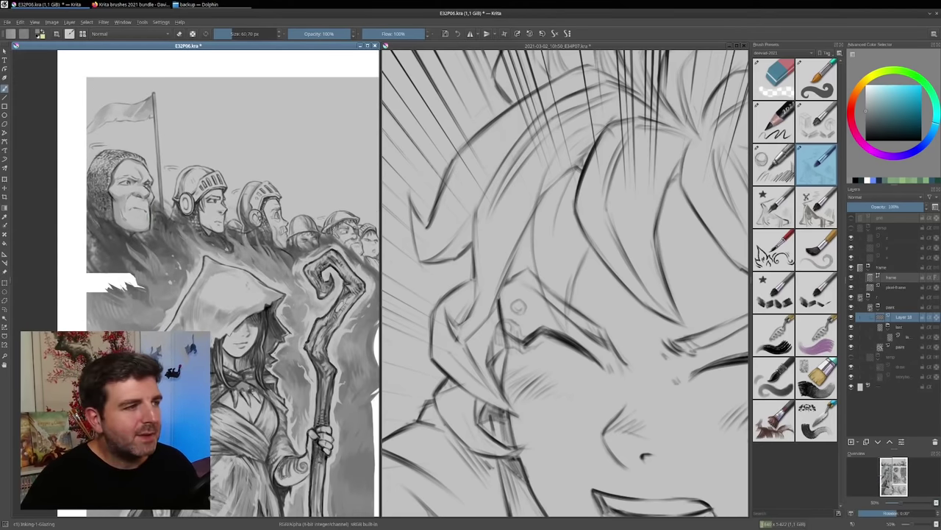
{"action": "left_click_drag", "start_coordinate": [313, 225], "coordinate": [165, 223]}
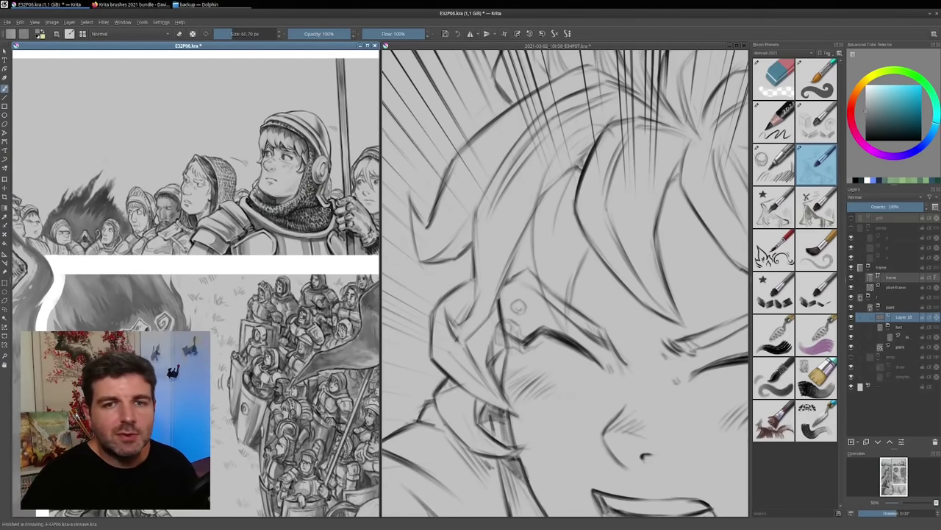
{"action": "scroll", "coordinate": [196, 283], "scroll_direction": "down", "scroll_amount": 5}
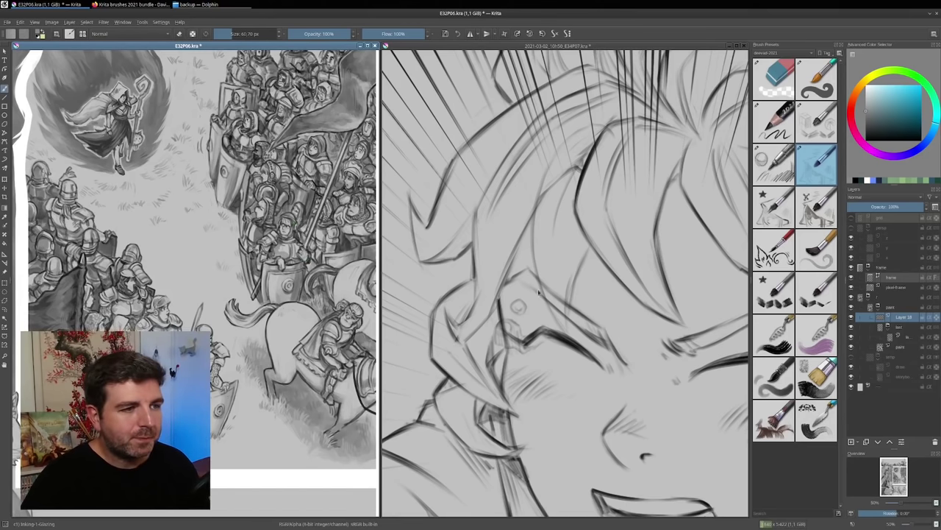
Return to the E34P07 page, frame the character's eyes and mouth, and select the Inking-2-Medium-Flow brush
{"action": "left_click", "coordinate": [617, 297]}
{"action": "mouse_move", "coordinate": [616, 296]}
{"action": "left_mouse_down"}
{"action": "mouse_move", "coordinate": [540, 161]}
{"action": "mouse_move", "coordinate": [563, 214]}
{"action": "left_mouse_up"}
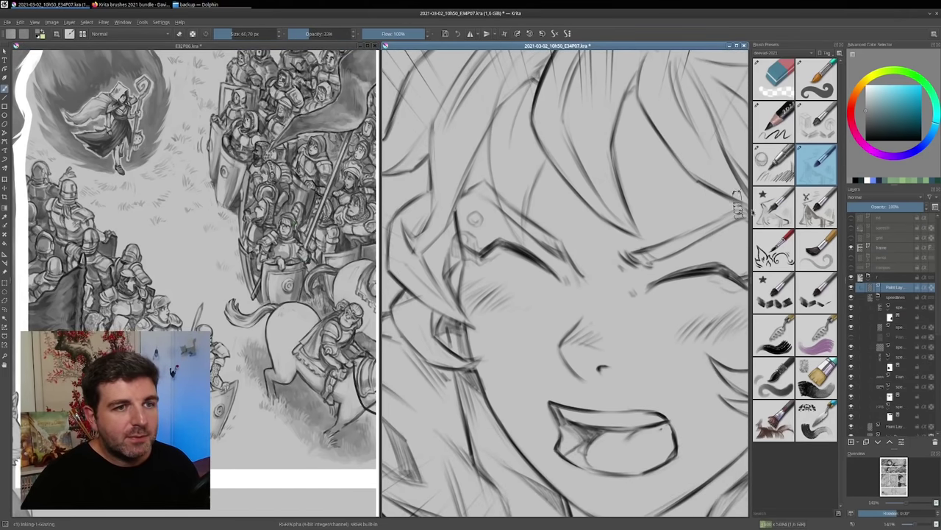
{"action": "left_click", "coordinate": [775, 210]}
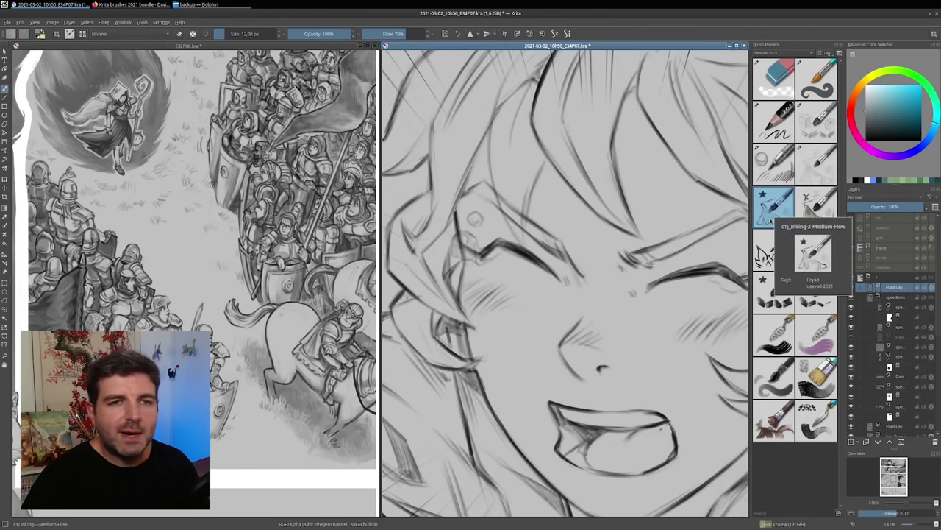
Maximize the E34P07 page and examine the line work of its action panels around the shouting character
{"action": "key", "text": "minus"}
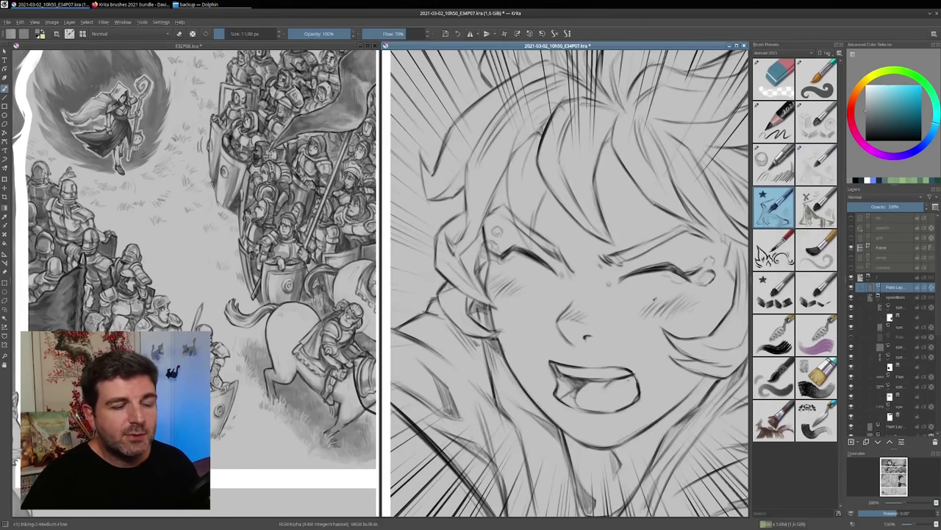
{"action": "scroll", "coordinate": [638, 329], "scroll_direction": "down", "scroll_amount": 1}
{"action": "double_click", "coordinate": [536, 46]}
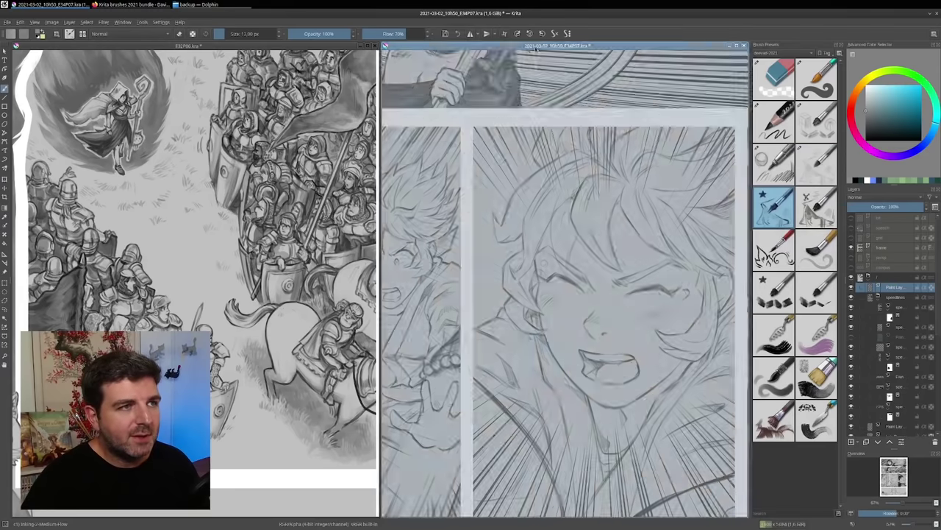
{"action": "left_click_drag", "start_coordinate": [365, 247], "coordinate": [564, 304]}
{"action": "scroll", "coordinate": [543, 203], "scroll_direction": "down", "scroll_amount": 2}
{"action": "scroll", "coordinate": [539, 261], "scroll_direction": "up", "scroll_amount": 1}
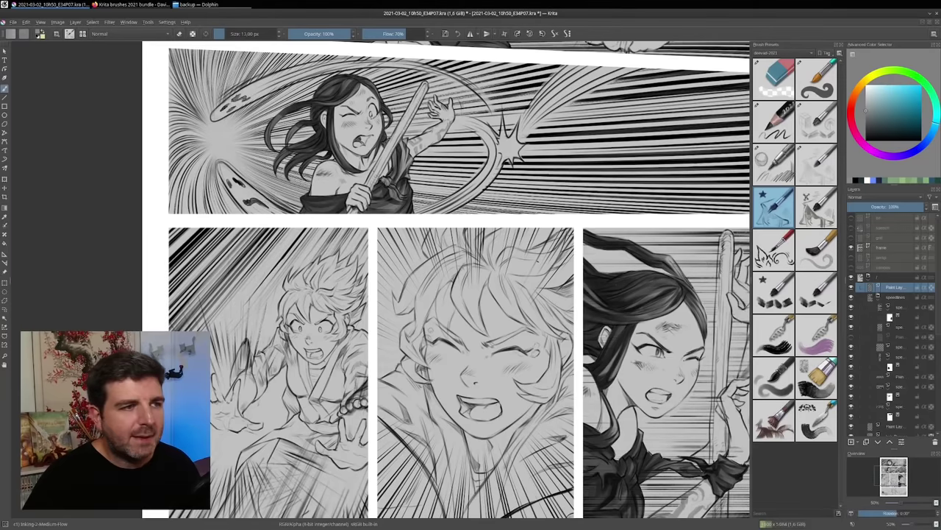
{"action": "scroll", "coordinate": [495, 279], "scroll_direction": "up", "scroll_amount": 1}
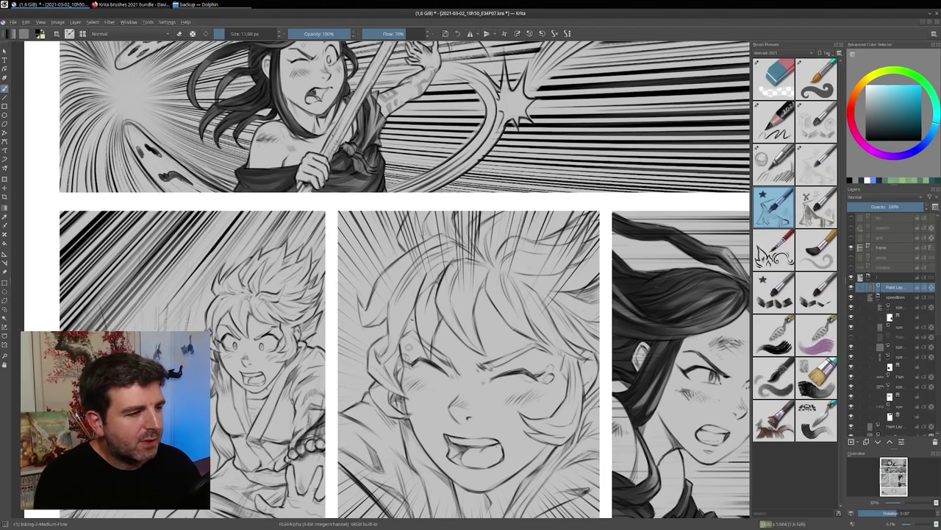
Turn on eraser mode and, in the opacity settings of Inking-2-Medium-Flow, straighten the pressure curve and bend it downward again
{"action": "key", "text": "e"}
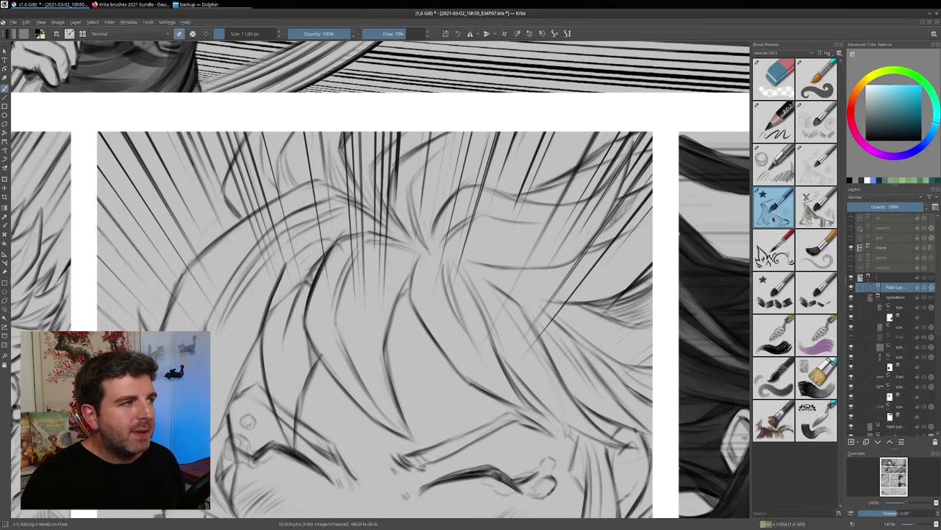
{"action": "left_click", "coordinate": [69, 34]}
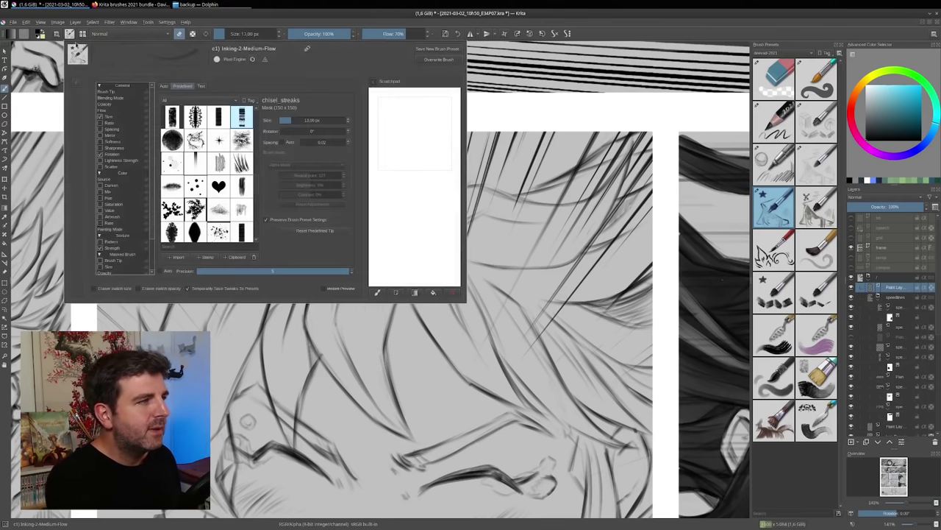
{"action": "left_click", "coordinate": [110, 104]}
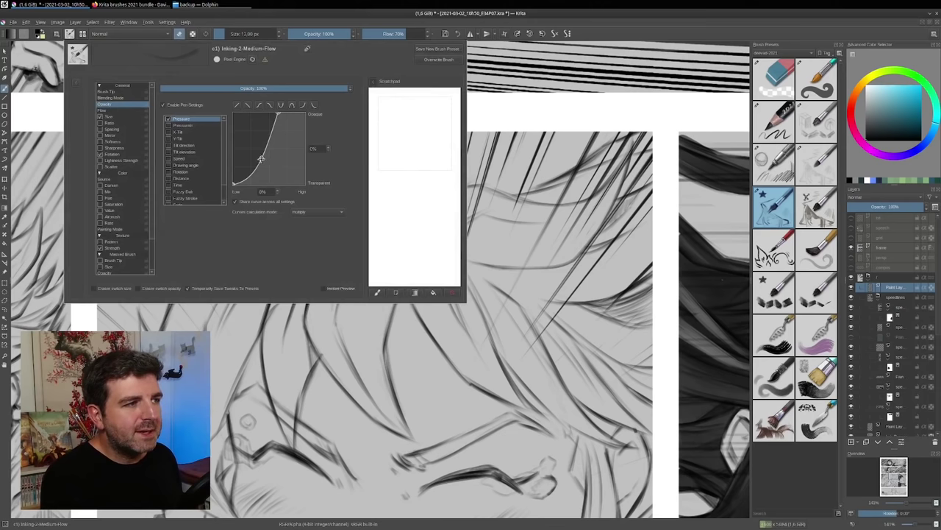
{"action": "left_click_drag", "start_coordinate": [261, 158], "coordinate": [266, 187]}
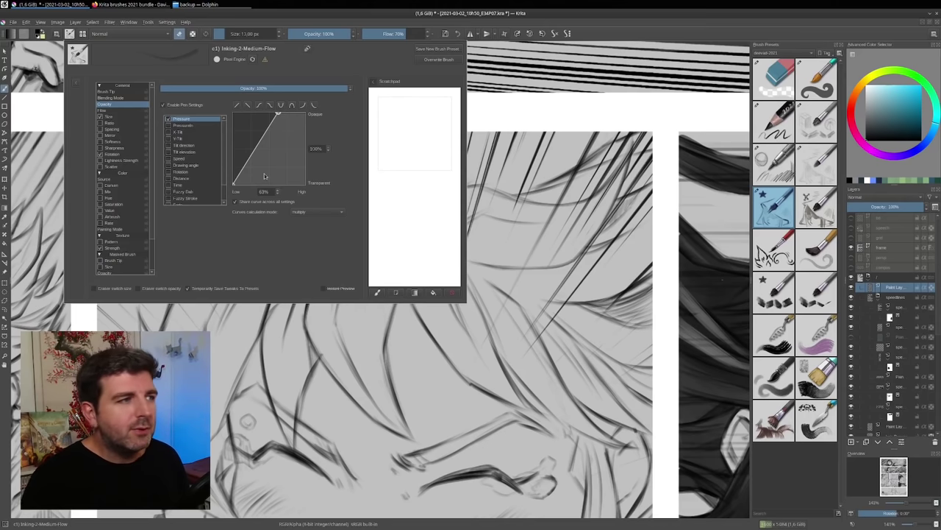
{"action": "mouse_move", "coordinate": [253, 160]}
{"action": "left_mouse_down"}
{"action": "mouse_move", "coordinate": [260, 171]}
{"action": "mouse_move", "coordinate": [259, 161]}
{"action": "left_mouse_up"}
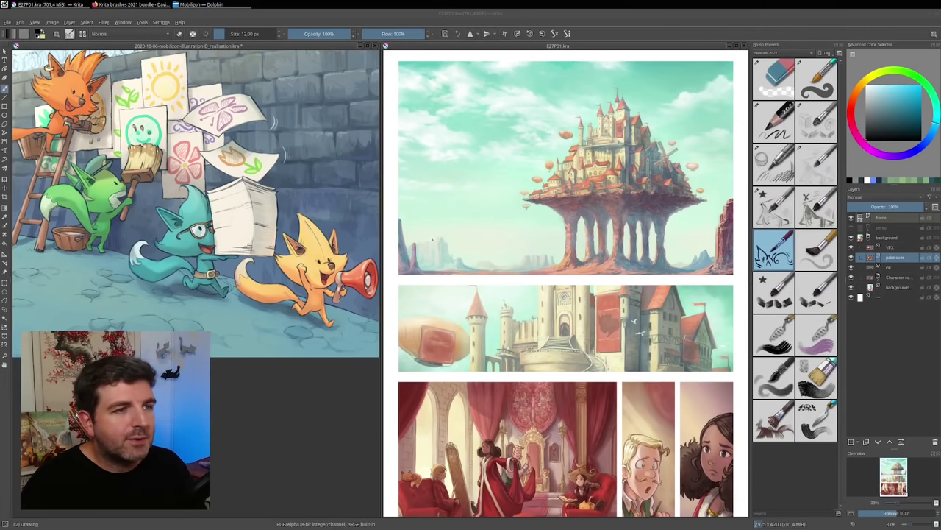
Add a paint layer above the VFX layer of the E27P01 castle page and choose a pale peach colour
{"action": "scroll", "coordinate": [589, 198], "scroll_direction": "up", "scroll_amount": 3}
{"action": "scroll", "coordinate": [544, 147], "scroll_direction": "down", "scroll_amount": 1}
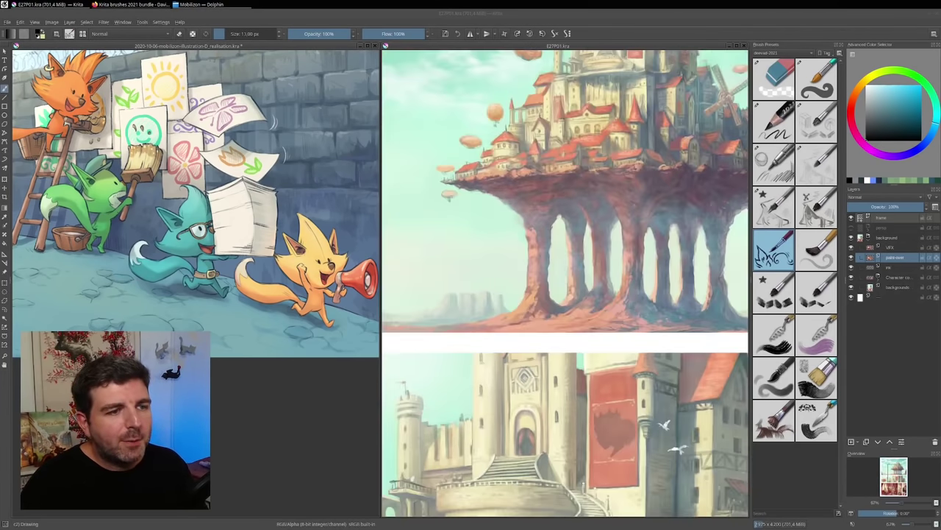
{"action": "scroll", "coordinate": [612, 302], "scroll_direction": "up", "scroll_amount": 4}
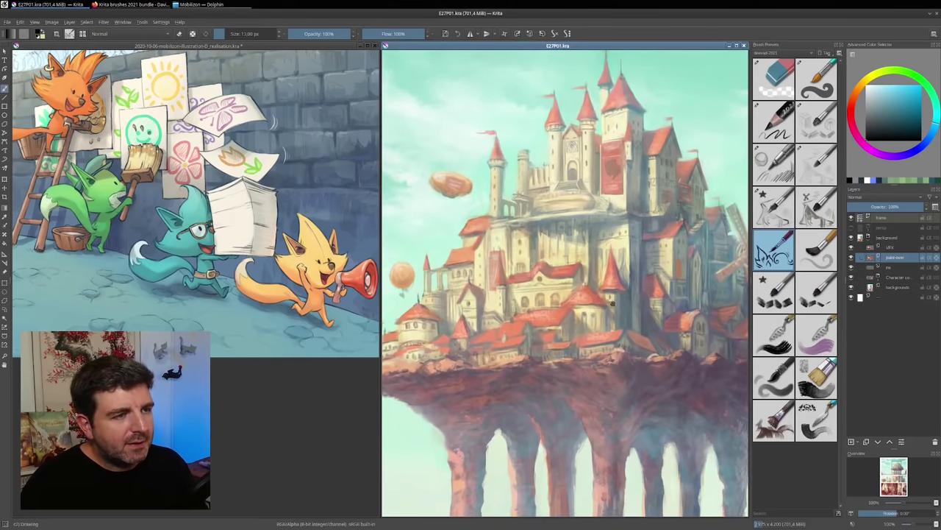
{"action": "scroll", "coordinate": [612, 302], "scroll_direction": "down", "scroll_amount": 2}
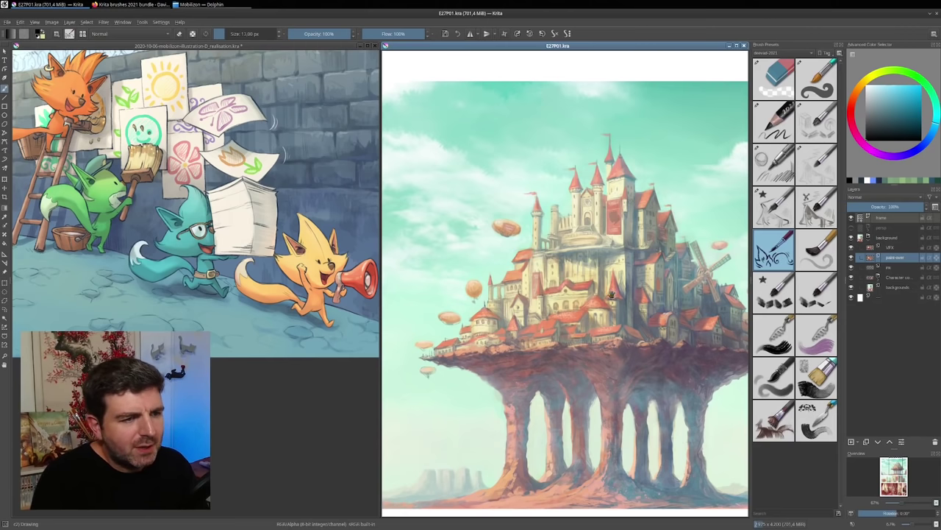
{"action": "scroll", "coordinate": [612, 294], "scroll_direction": "up", "scroll_amount": 2}
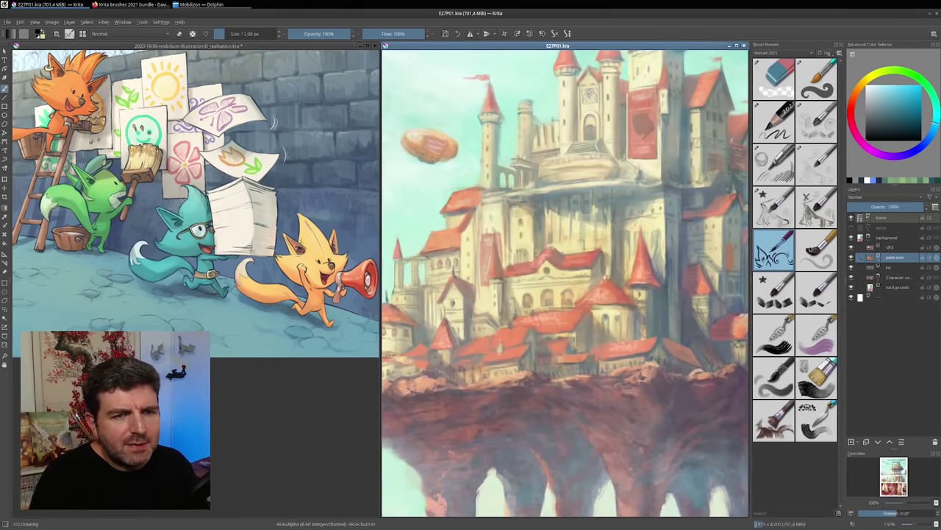
{"action": "left_click", "coordinate": [895, 248]}
{"action": "left_click", "coordinate": [851, 441]}
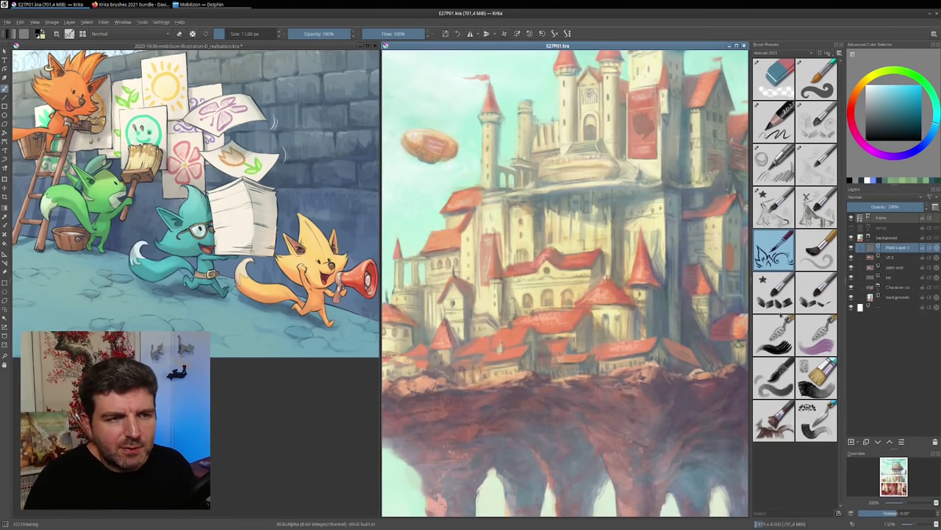
{"action": "left_click", "coordinate": [890, 72]}
{"action": "left_click", "coordinate": [888, 90]}
{"action": "left_click_drag", "start_coordinate": [888, 90], "coordinate": [879, 85]}
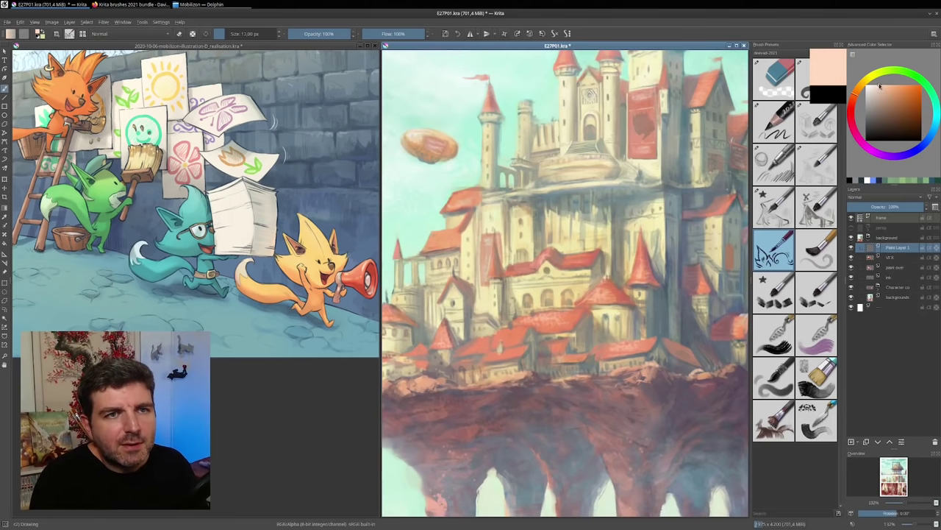
Paint small pale peach highlights on the castle's red roofs with the Drawing brush at about 11.88 px
{"action": "left_click_drag", "start_coordinate": [639, 276], "coordinate": [642, 272]}
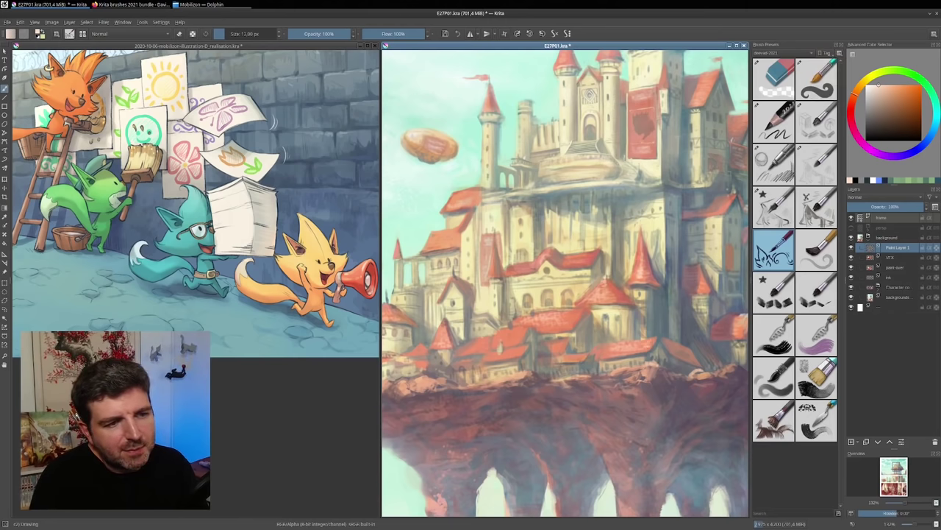
{"action": "left_click_drag", "start_coordinate": [673, 345], "coordinate": [667, 287]}
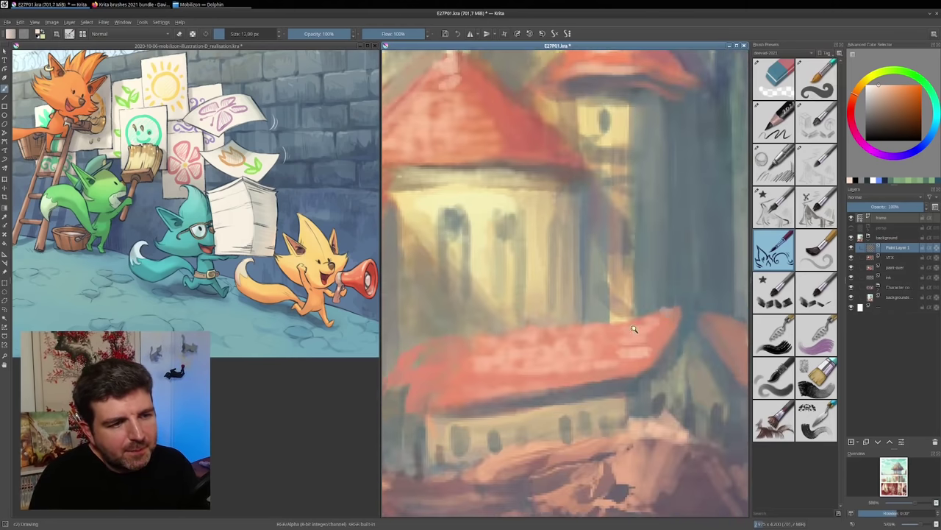
{"action": "left_click_drag", "start_coordinate": [635, 328], "coordinate": [629, 400]}
Draw a long, dark brown vertical test stroke through the sky across the round balloon
{"action": "scroll", "coordinate": [575, 287], "scroll_direction": "down", "scroll_amount": 2}
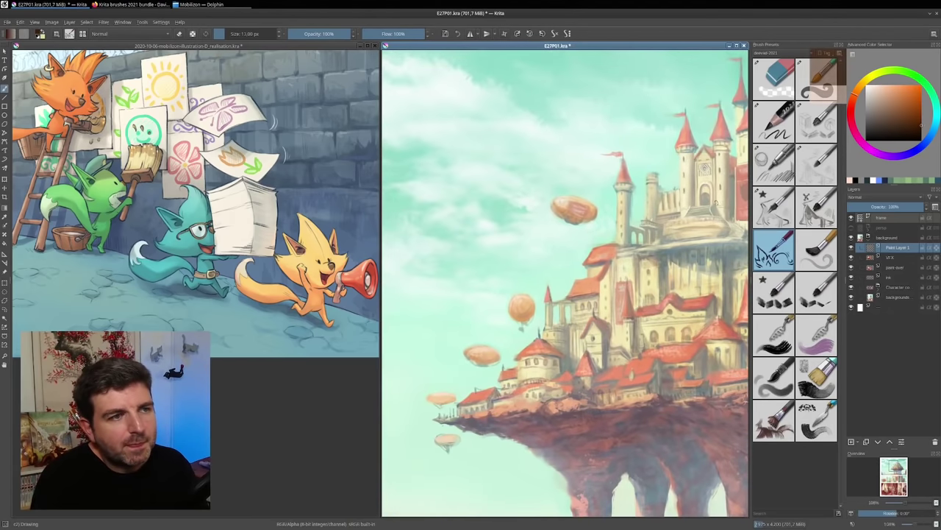
{"action": "left_click_drag", "start_coordinate": [506, 147], "coordinate": [529, 345]}
{"action": "scroll", "coordinate": [516, 169], "scroll_direction": "up", "scroll_amount": 3}
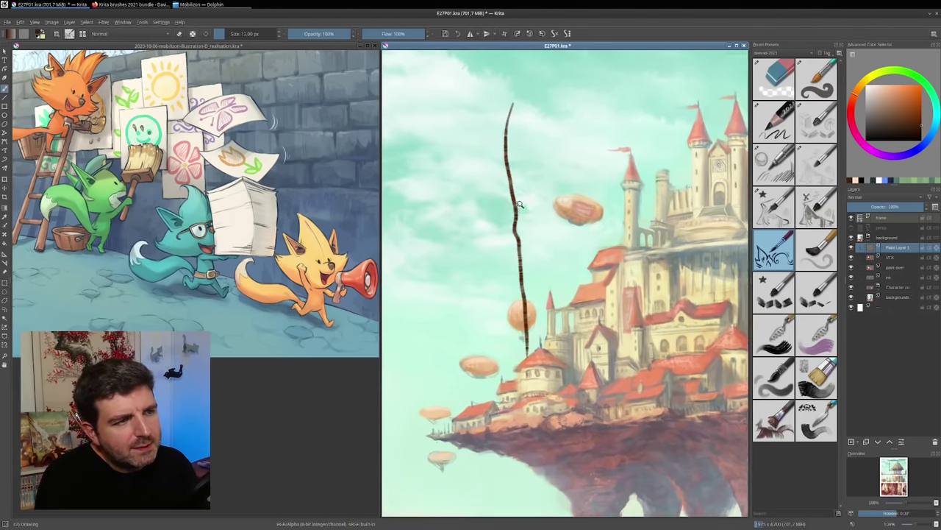
Reduce the brush to 9.06 px and paint small dark details on the airship with a grey sampled from its underside
{"action": "key", "text": "bracketleft"}
{"action": "key", "text": "bracketleft"}
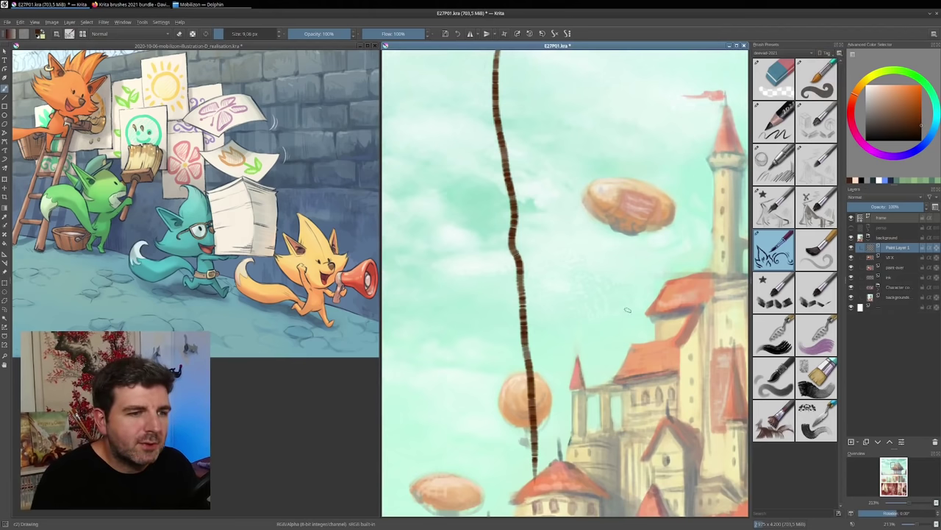
{"action": "left_click_drag", "start_coordinate": [653, 277], "coordinate": [622, 308]}
{"action": "left_click_drag", "start_coordinate": [655, 249], "coordinate": [642, 237]}
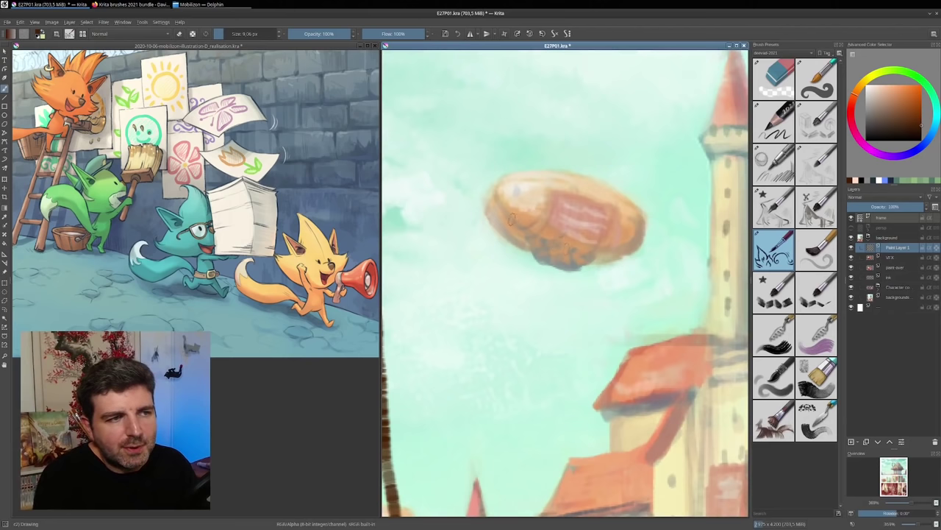
{"action": "left_click", "coordinate": [565, 257], "text": "ctrl"}
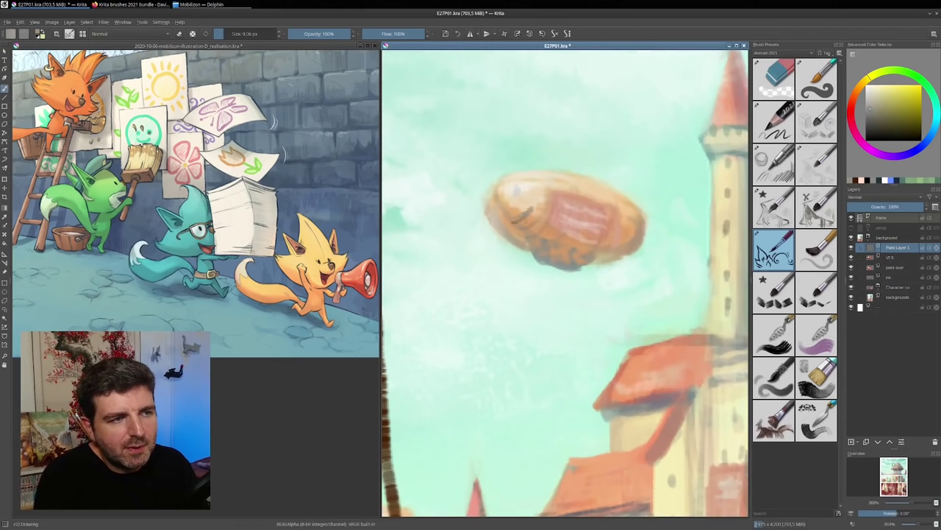
{"action": "scroll", "coordinate": [630, 250], "scroll_direction": "down", "scroll_amount": 1}
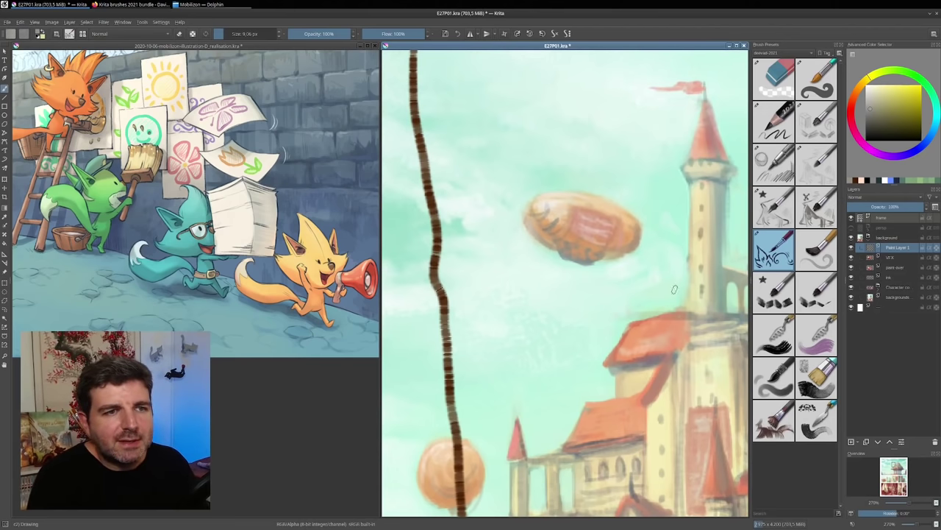
Paint dark curved stripes on the airship's hull with the Basic-5 Size plus brush at about 5.7 px
{"action": "left_click", "coordinate": [811, 91]}
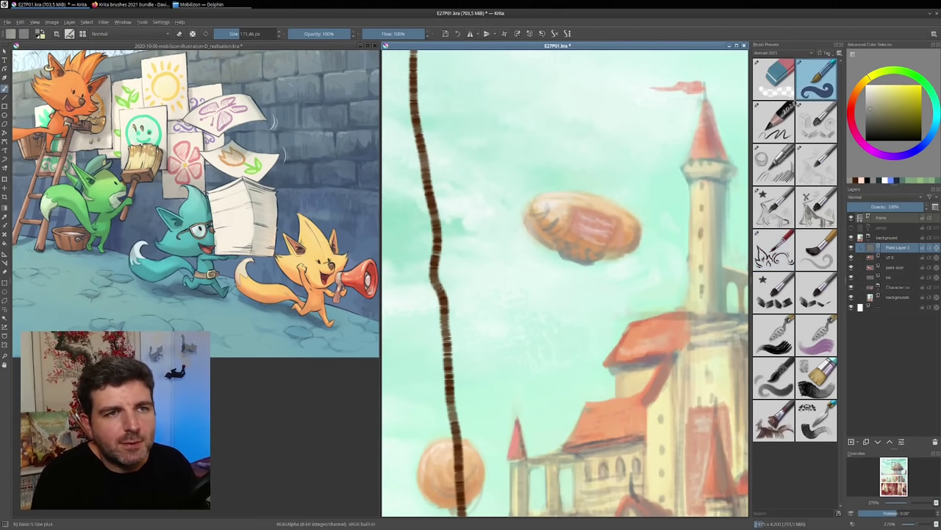
{"action": "left_click_drag", "start_coordinate": [610, 224], "coordinate": [442, 203], "text": "shift"}
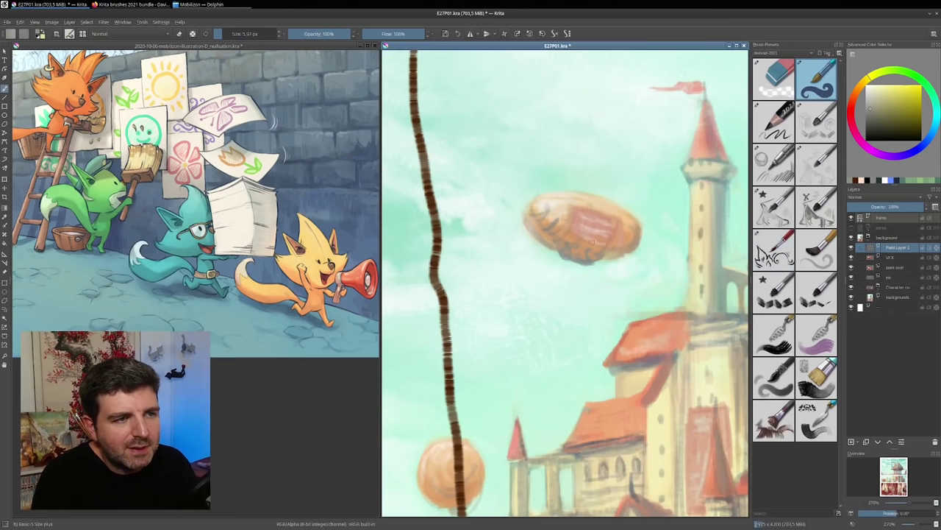
{"action": "left_click_drag", "start_coordinate": [566, 216], "coordinate": [546, 236]}
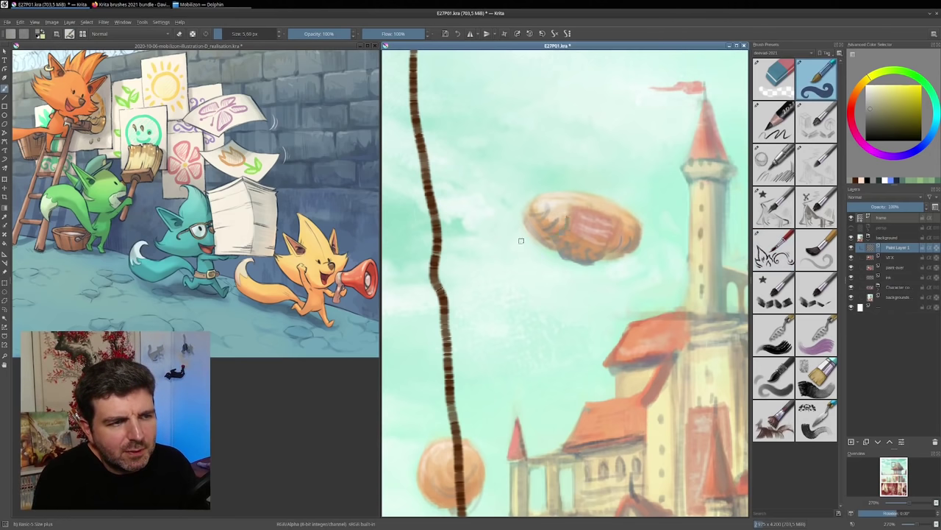
{"action": "scroll", "coordinate": [559, 235], "scroll_direction": "up", "scroll_amount": 3}
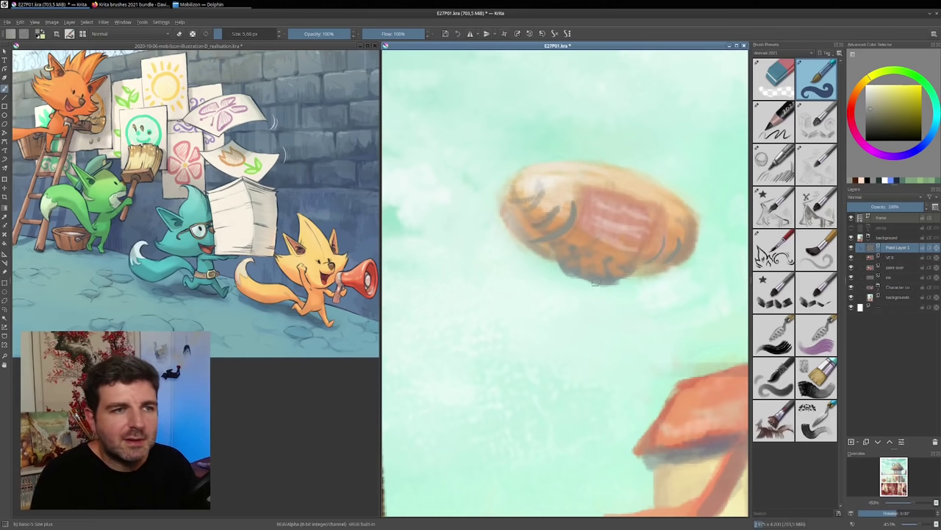
Draw a dark eave line along the lower orange castle roof with the Drawing brush at 8.18 px in a dark reddish grey
{"action": "left_click", "coordinate": [774, 250]}
{"action": "mouse_move", "coordinate": [703, 327]}
{"action": "left_mouse_down"}
{"action": "mouse_move", "coordinate": [689, 336]}
{"action": "mouse_move", "coordinate": [582, 253]}
{"action": "mouse_move", "coordinate": [587, 291]}
{"action": "left_mouse_up"}
{"action": "left_click_drag", "start_coordinate": [523, 358], "coordinate": [582, 338]}
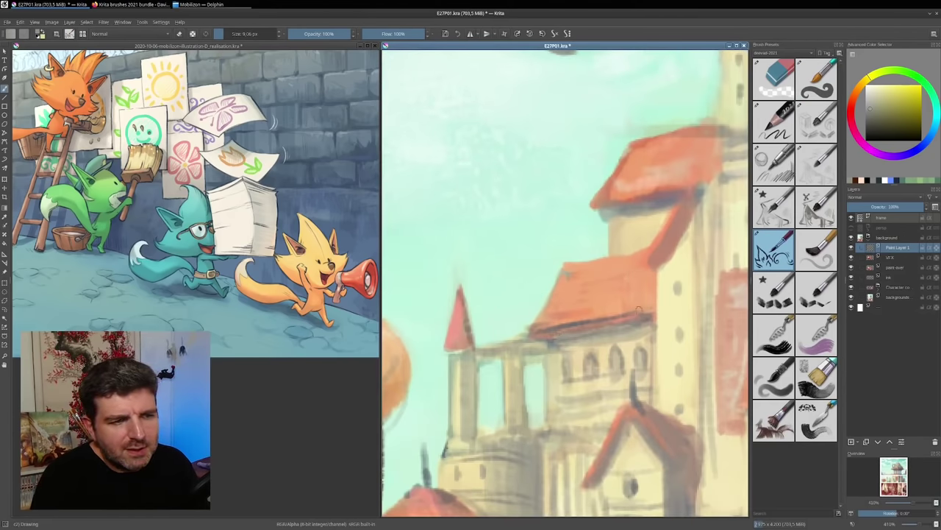
{"action": "left_click_drag", "start_coordinate": [635, 394], "coordinate": [634, 394]}
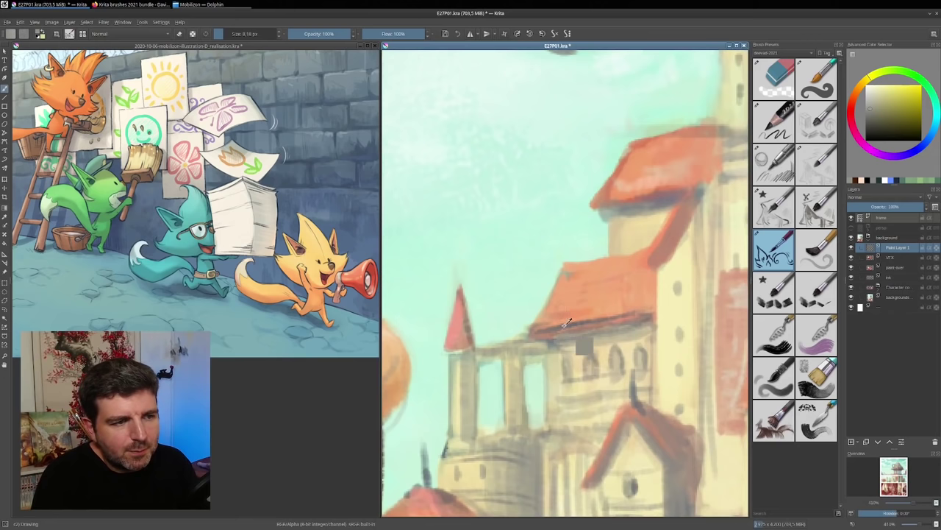
{"action": "left_click", "coordinate": [566, 325], "text": "ctrl"}
{"action": "left_click", "coordinate": [873, 126]}
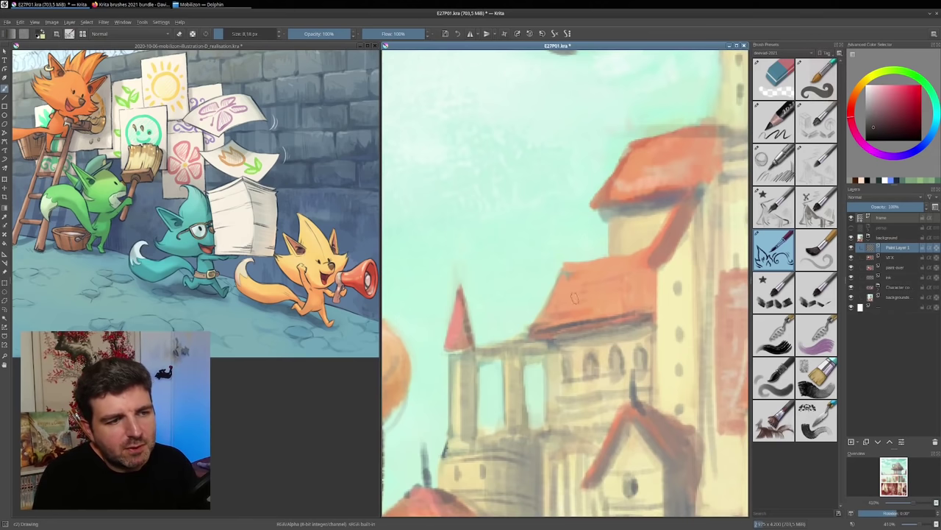
{"action": "left_click_drag", "start_coordinate": [537, 323], "coordinate": [638, 308]}
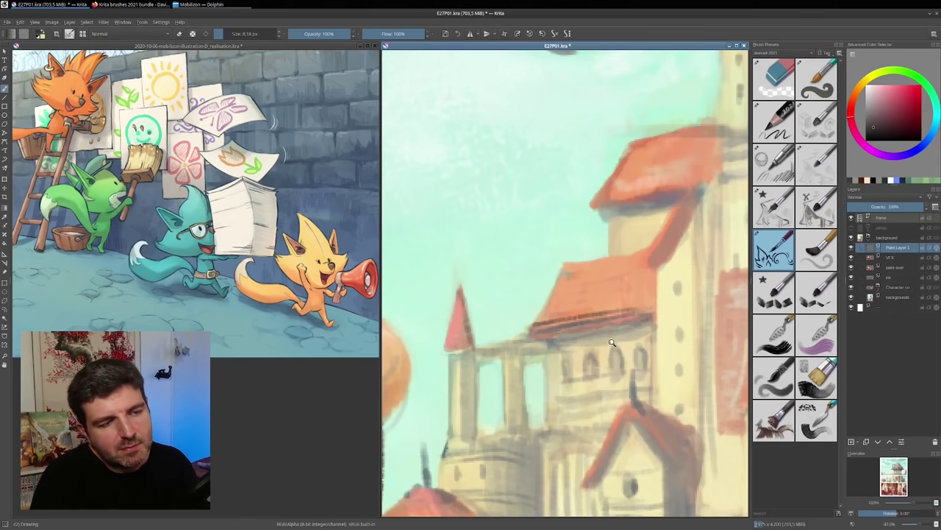
Sample the light peach of the rocks below the castle roofs and dab highlights there with the brush at about 14.24 px
{"action": "left_click_drag", "start_coordinate": [619, 352], "coordinate": [617, 396]}
{"action": "scroll", "coordinate": [616, 395], "scroll_direction": "down", "scroll_amount": 2}
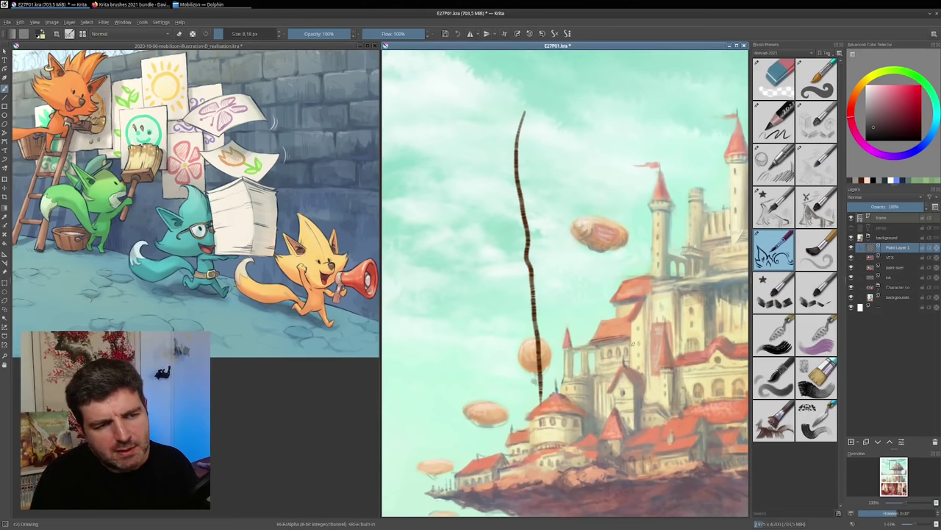
{"action": "scroll", "coordinate": [650, 352], "scroll_direction": "down", "scroll_amount": 1}
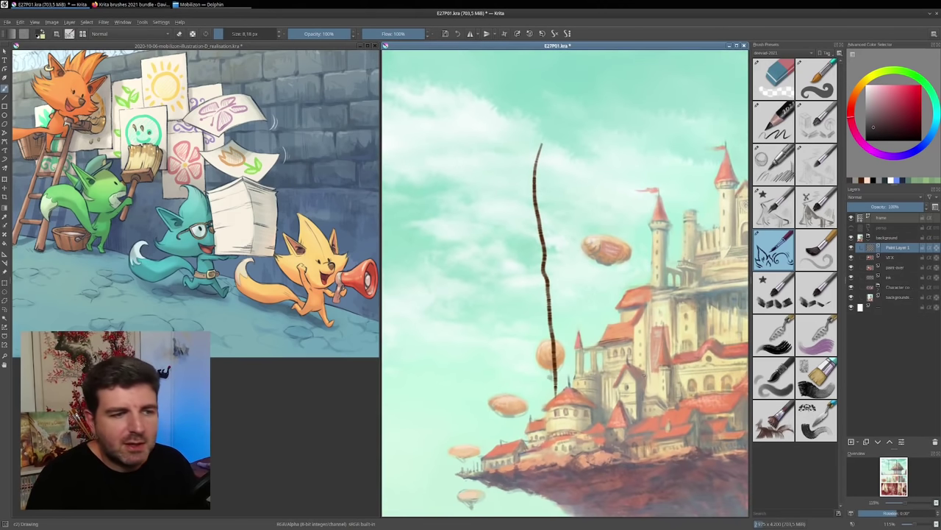
{"action": "left_click", "coordinate": [606, 450], "text": "ctrl"}
{"action": "left_click_drag", "start_coordinate": [603, 451], "coordinate": [607, 451]}
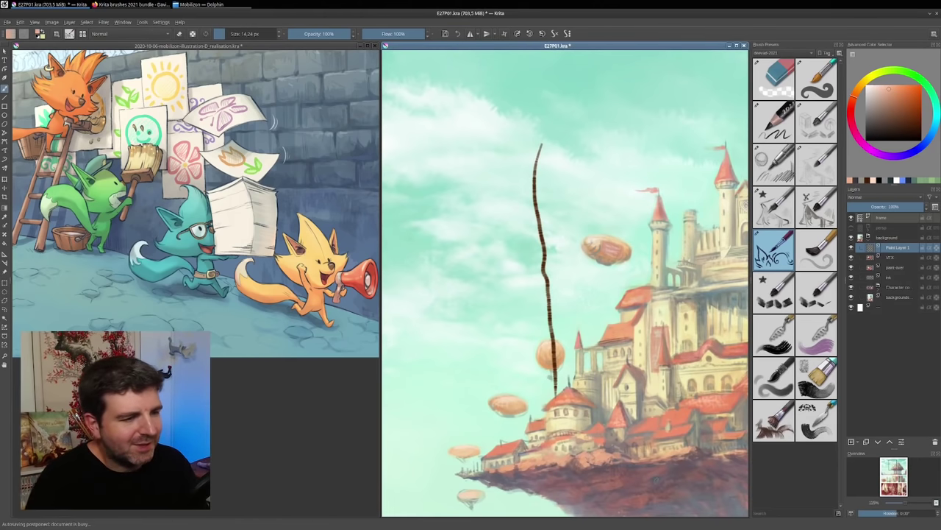
Hide the shading, fill and background colour layers of the fox illustration to isolate its line art
{"action": "left_click", "coordinate": [301, 228]}
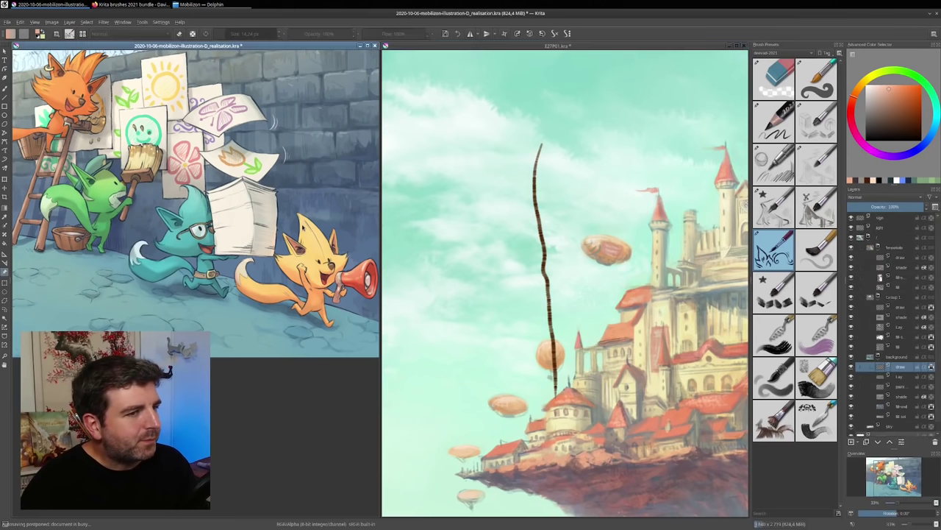
{"action": "scroll", "coordinate": [205, 193], "scroll_direction": "up", "scroll_amount": 4}
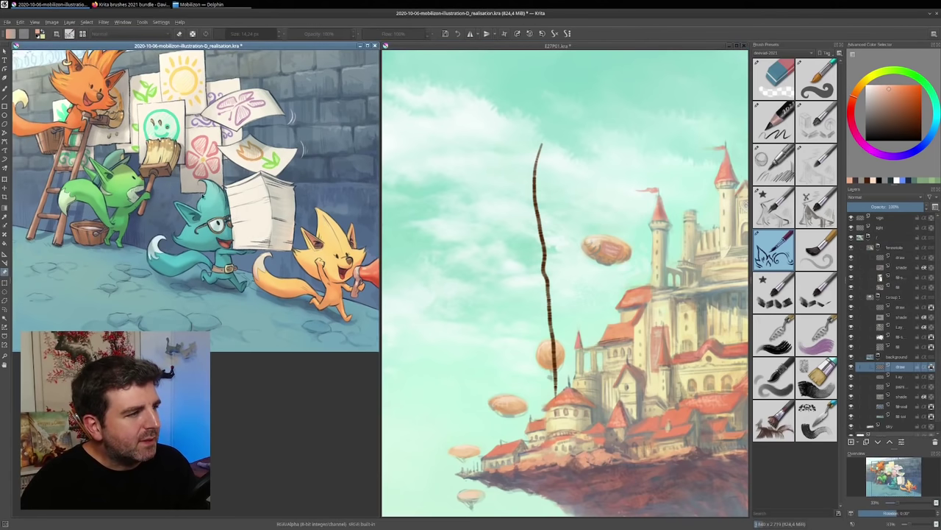
{"action": "scroll", "coordinate": [208, 191], "scroll_direction": "up", "scroll_amount": 5}
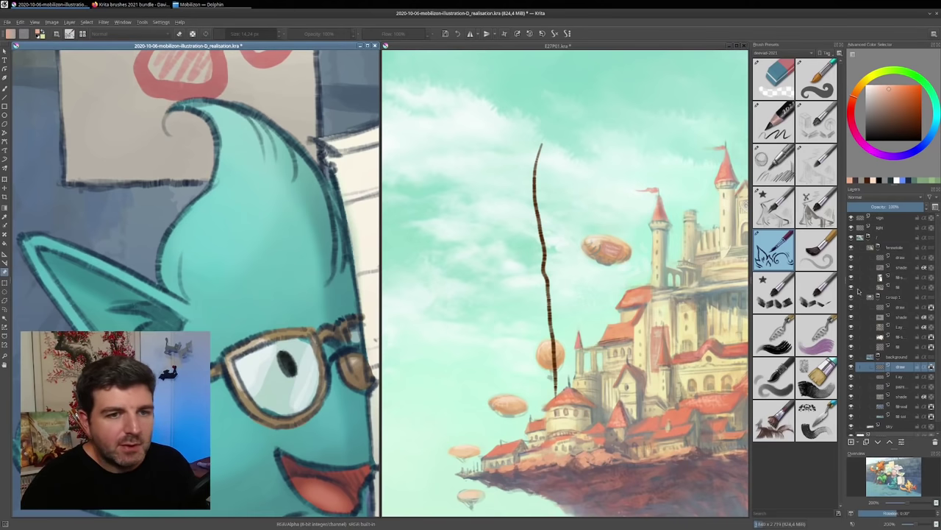
{"action": "left_click", "coordinate": [852, 267]}
{"action": "left_click", "coordinate": [852, 278]}
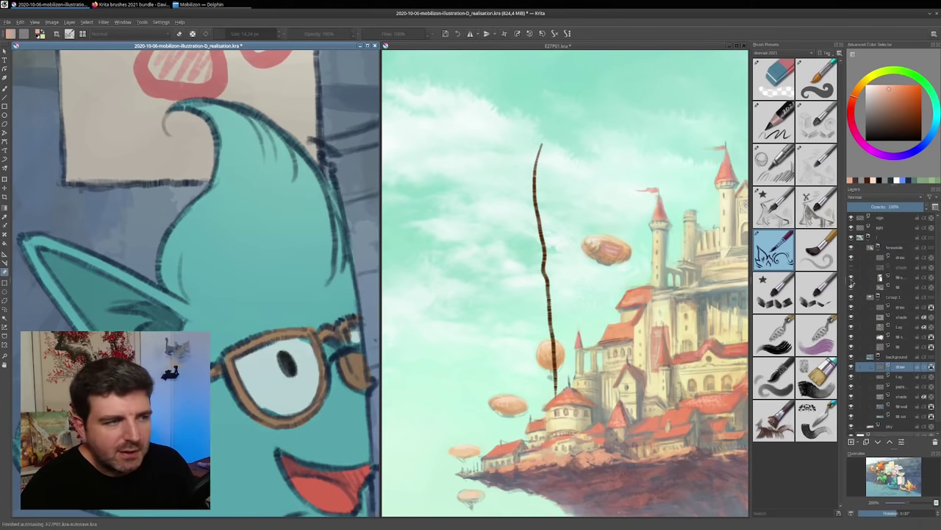
{"action": "left_click", "coordinate": [852, 288]}
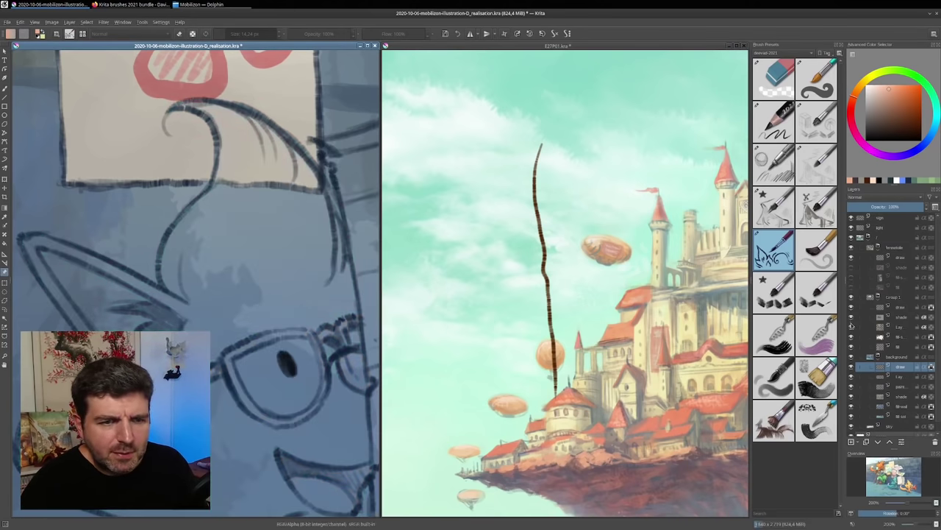
{"action": "left_click_drag", "start_coordinate": [852, 321], "coordinate": [851, 382]}
Examine the line art strokes up close on the fox tails, the glasses, the paper stack and the megaphone fox's face
{"action": "scroll", "coordinate": [228, 354], "scroll_direction": "down", "scroll_amount": 8}
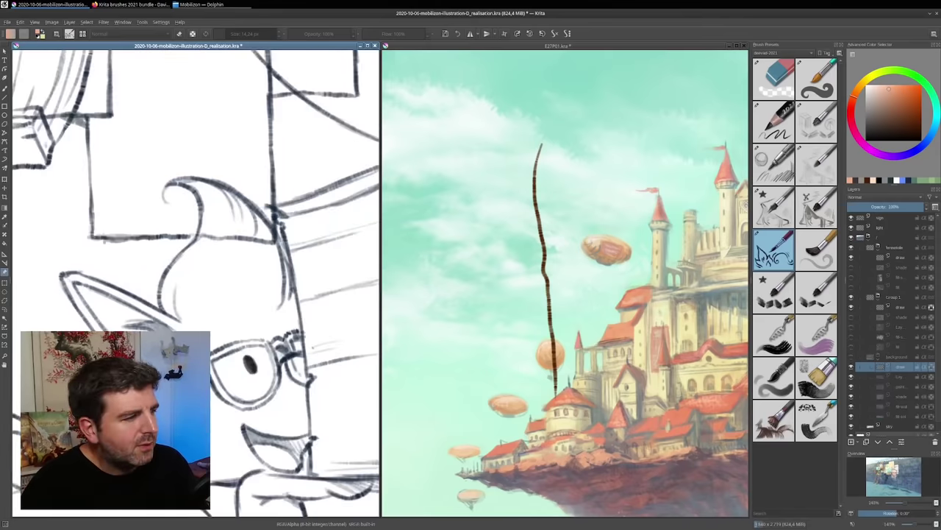
{"action": "left_click_drag", "start_coordinate": [226, 285], "coordinate": [310, 156]}
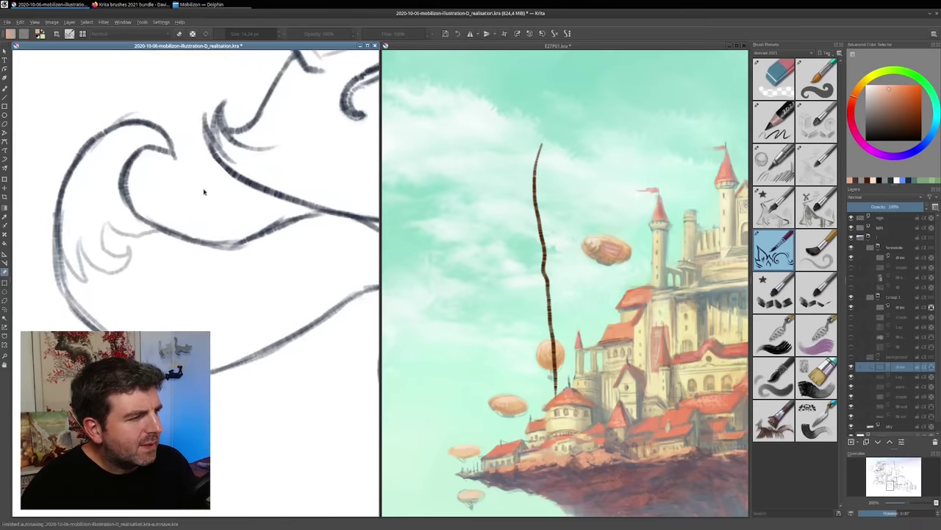
{"action": "scroll", "coordinate": [214, 190], "scroll_direction": "up", "scroll_amount": 1}
{"action": "left_click_drag", "start_coordinate": [282, 197], "coordinate": [275, 203]}
{"action": "scroll", "coordinate": [275, 204], "scroll_direction": "up", "scroll_amount": 8}
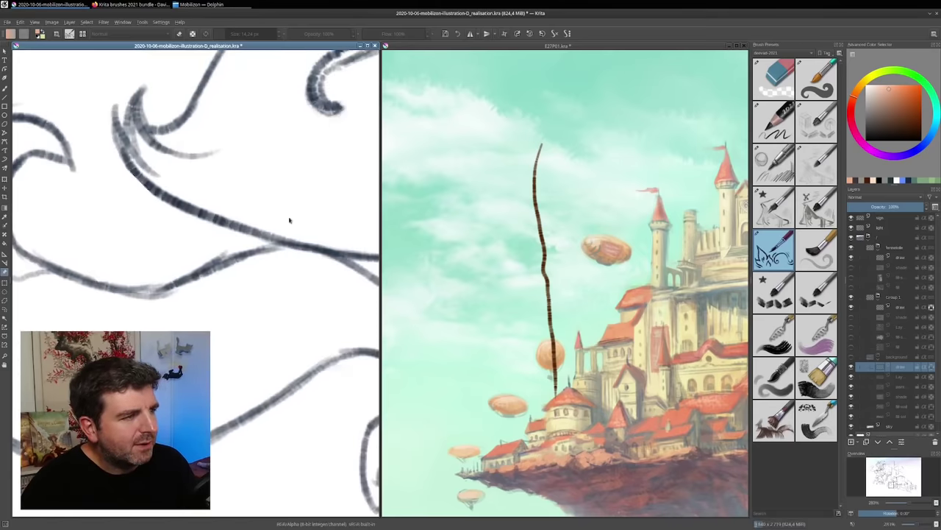
{"action": "mouse_move", "coordinate": [292, 269]}
{"action": "left_mouse_down"}
{"action": "mouse_move", "coordinate": [198, 228]}
{"action": "mouse_move", "coordinate": [202, 221]}
{"action": "left_mouse_up"}
{"action": "left_click_drag", "start_coordinate": [248, 256], "coordinate": [185, 217]}
{"action": "left_click_drag", "start_coordinate": [253, 209], "coordinate": [215, 333]}
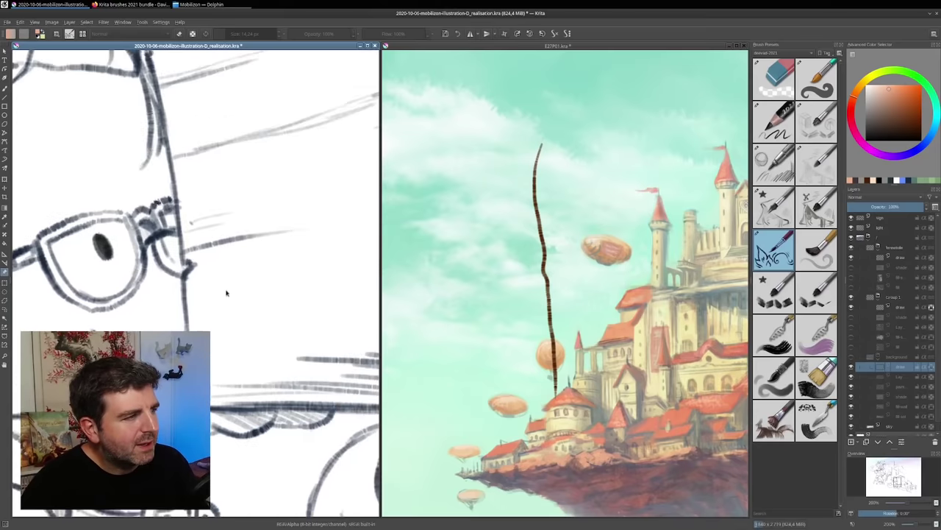
{"action": "scroll", "coordinate": [261, 254], "scroll_direction": "down", "scroll_amount": 2}
{"action": "left_click_drag", "start_coordinate": [279, 210], "coordinate": [208, 278]}
{"action": "mouse_move", "coordinate": [254, 258]}
{"action": "left_mouse_down"}
{"action": "mouse_move", "coordinate": [170, 218]}
{"action": "mouse_move", "coordinate": [136, 187]}
{"action": "mouse_move", "coordinate": [168, 187]}
{"action": "left_mouse_up"}
{"action": "scroll", "coordinate": [270, 206], "scroll_direction": "up", "scroll_amount": 1}
{"action": "mouse_move", "coordinate": [250, 221]}
{"action": "left_mouse_down"}
{"action": "mouse_move", "coordinate": [246, 182]}
{"action": "mouse_move", "coordinate": [255, 234]}
{"action": "left_mouse_up"}
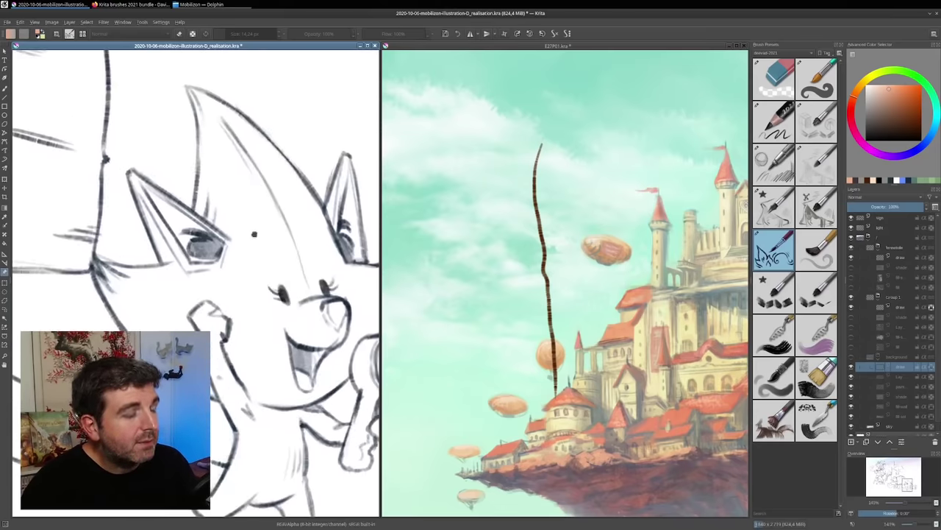
{"action": "scroll", "coordinate": [270, 241], "scroll_direction": "down", "scroll_amount": 3}
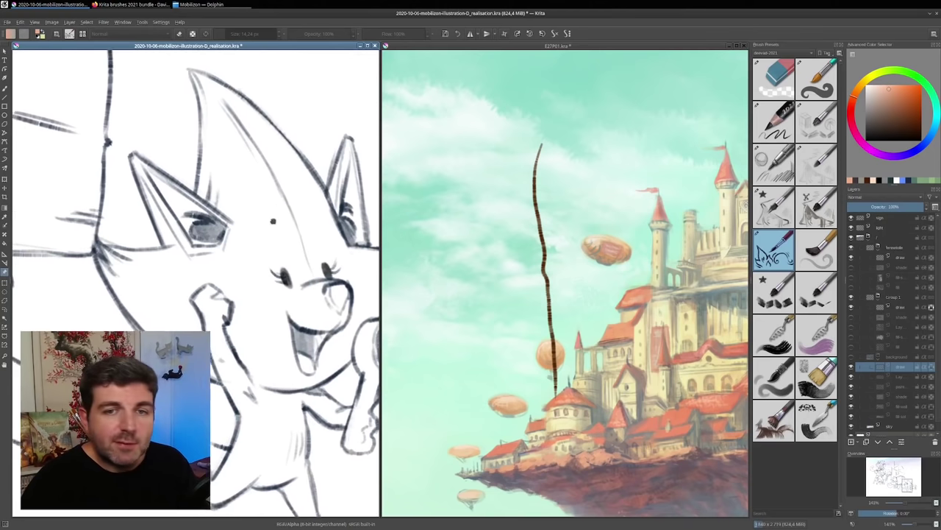
Maximize the fox illustration and make its foreground draw layer active for freehand drawing with the Drawing brush
{"action": "double_click", "coordinate": [300, 46]}
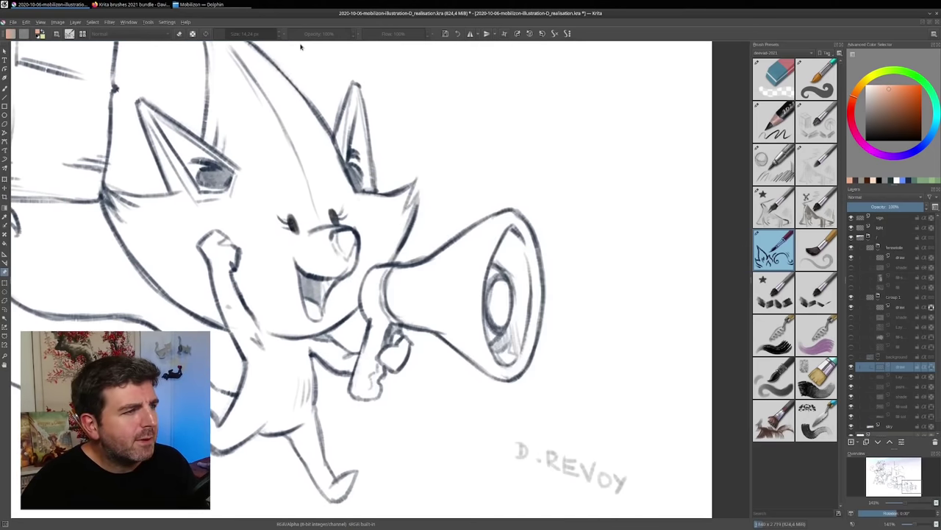
{"action": "scroll", "coordinate": [367, 243], "scroll_direction": "down", "scroll_amount": 5}
{"action": "left_click_drag", "start_coordinate": [495, 239], "coordinate": [597, 211]}
{"action": "scroll", "coordinate": [541, 190], "scroll_direction": "up", "scroll_amount": 1}
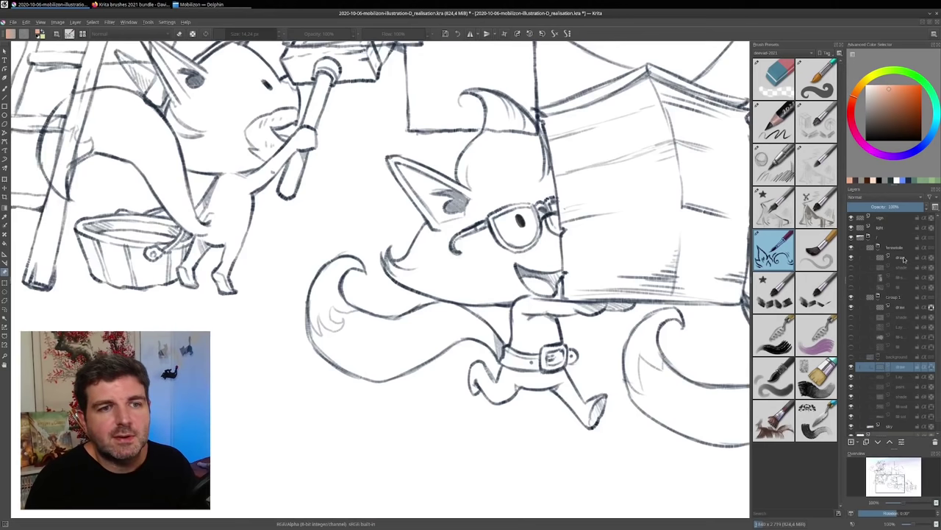
{"action": "left_click", "coordinate": [903, 257]}
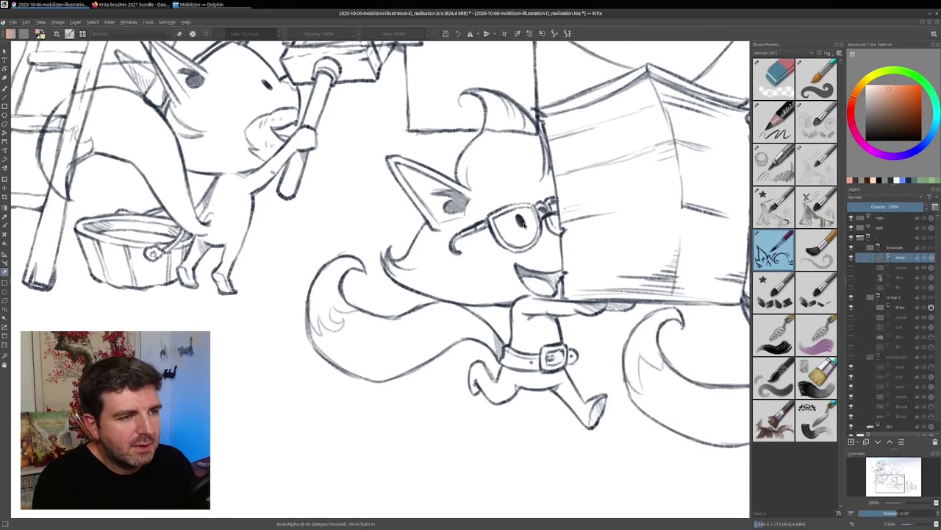
{"action": "key", "text": "b"}
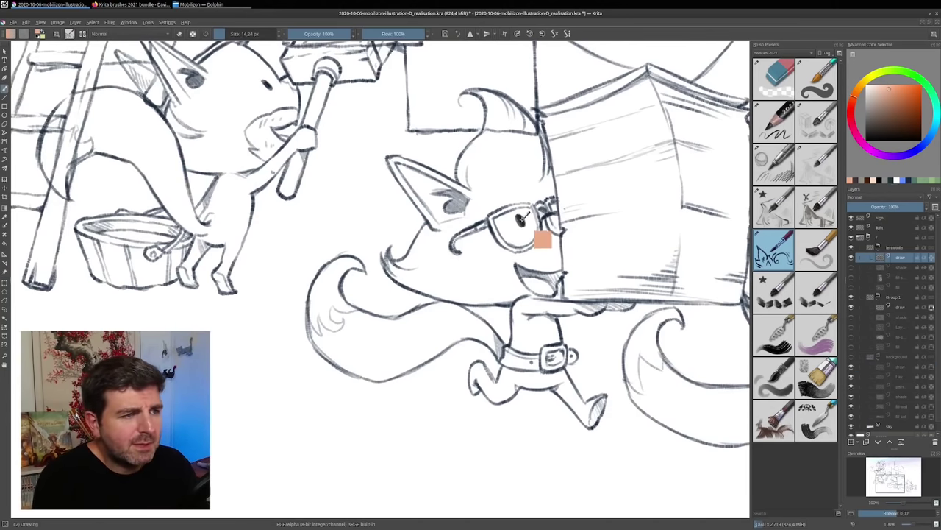
Sample the dark blue of the line art and draw an L-shaped sheet outline beside the wide paintbrush with the Drawing brush at 12.88 px
{"action": "left_click", "coordinate": [521, 217], "text": "ctrl"}
{"action": "left_click_drag", "start_coordinate": [496, 221], "coordinate": [522, 184]}
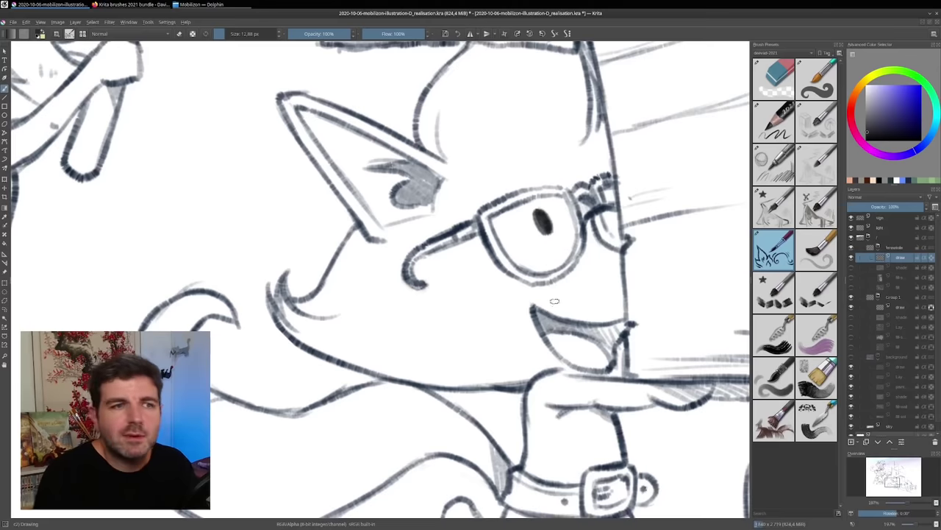
{"action": "left_click", "coordinate": [628, 331], "text": "ctrl"}
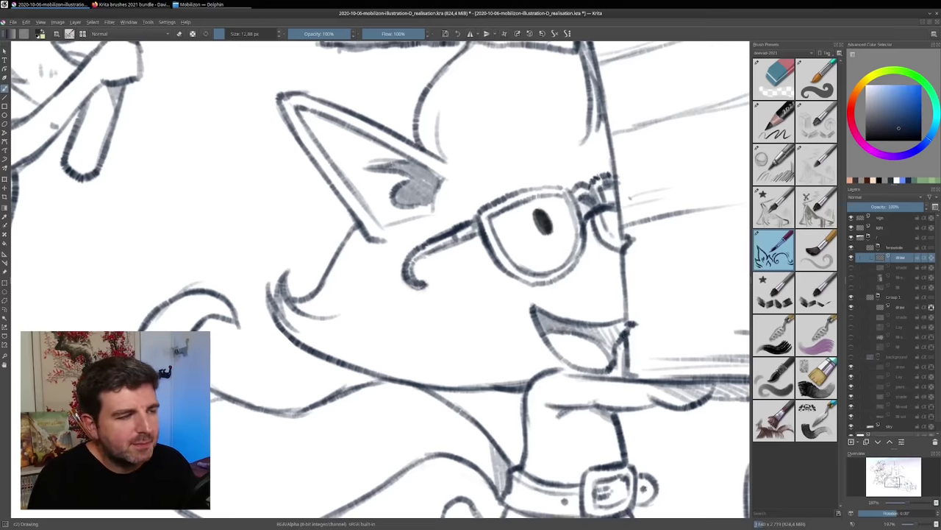
{"action": "left_click_drag", "start_coordinate": [391, 357], "coordinate": [616, 324]}
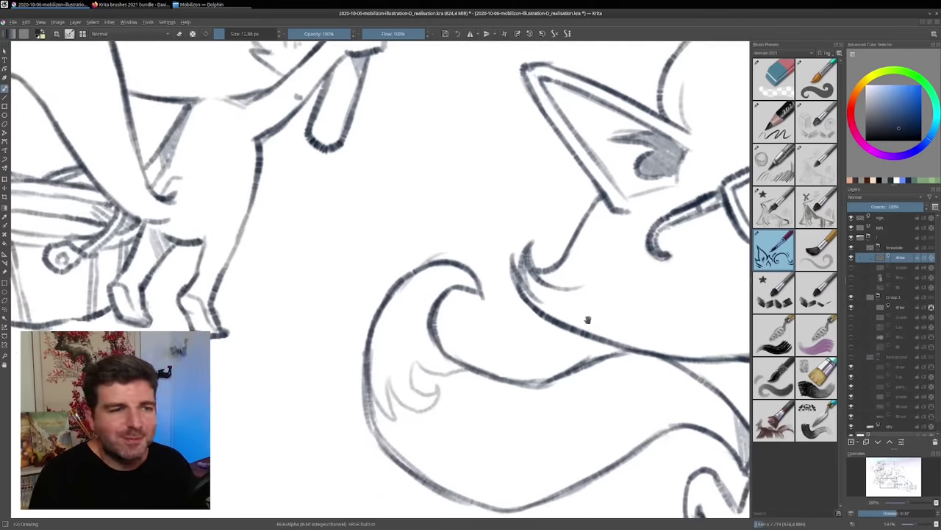
{"action": "left_click_drag", "start_coordinate": [506, 236], "coordinate": [548, 322]}
{"action": "left_click_drag", "start_coordinate": [551, 384], "coordinate": [553, 382]}
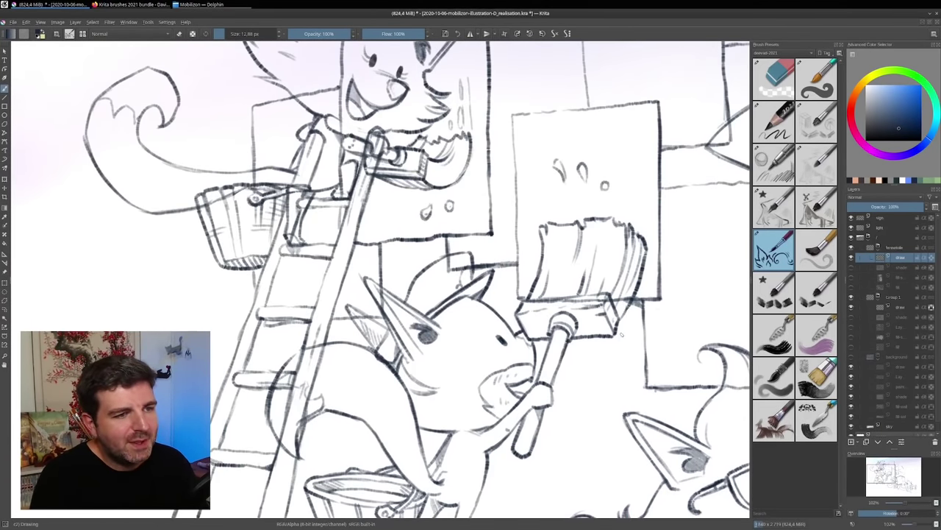
{"action": "mouse_move", "coordinate": [621, 320]}
{"action": "left_mouse_down"}
{"action": "mouse_move", "coordinate": [648, 270]}
{"action": "mouse_move", "coordinate": [646, 319]}
{"action": "mouse_move", "coordinate": [626, 354]}
{"action": "mouse_move", "coordinate": [621, 323]}
{"action": "mouse_move", "coordinate": [627, 398]}
{"action": "mouse_move", "coordinate": [703, 400]}
{"action": "left_mouse_up"}
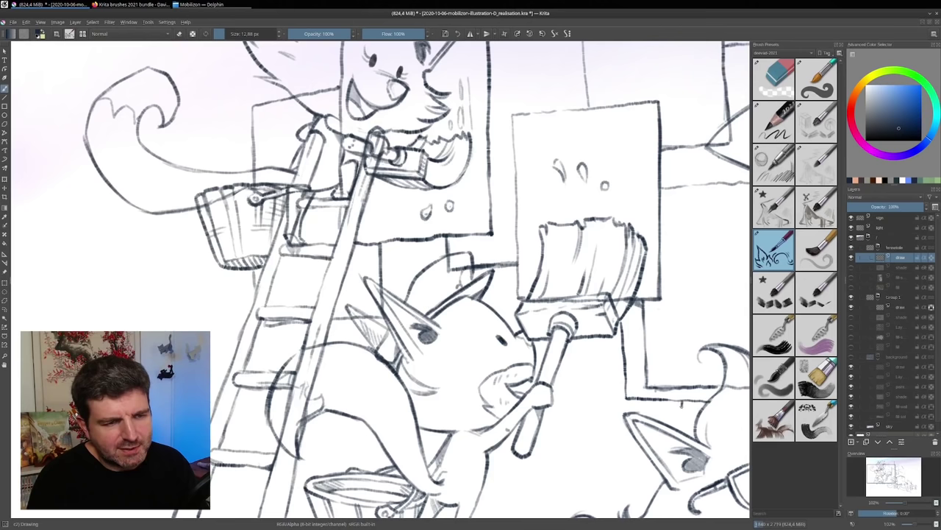
{"action": "mouse_move", "coordinate": [619, 399]}
{"action": "left_mouse_down"}
{"action": "mouse_move", "coordinate": [578, 396]}
{"action": "mouse_move", "coordinate": [644, 487]}
{"action": "left_mouse_up"}
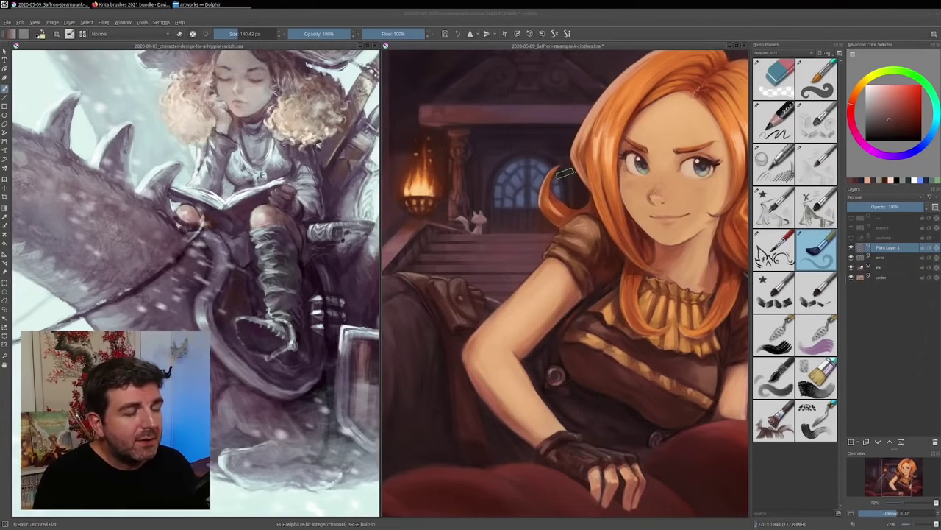
Try a vertical stroke on the red-haired woman's ruffled collar with the Drawing brush at 12.88 px in a light orange sampled from it
{"action": "left_click_drag", "start_coordinate": [569, 272], "coordinate": [559, 272]}
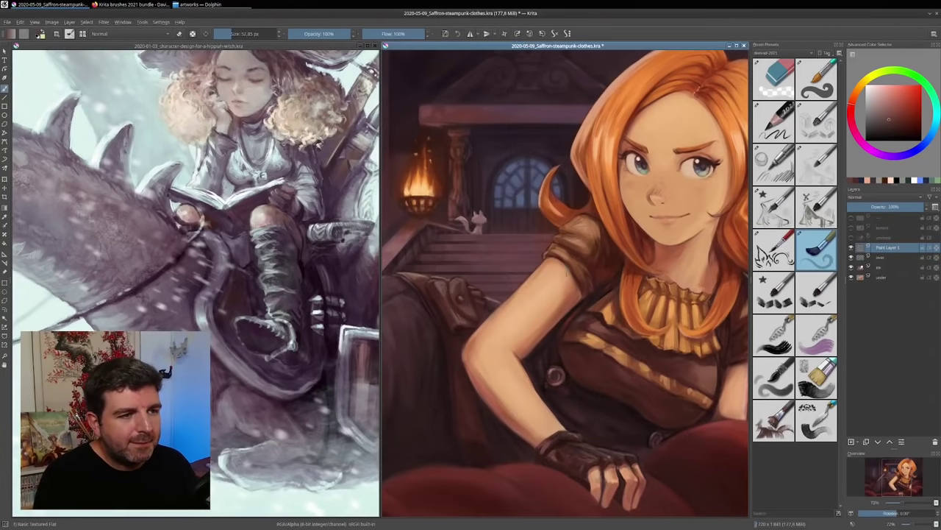
{"action": "scroll", "coordinate": [678, 307], "scroll_direction": "up", "scroll_amount": 5}
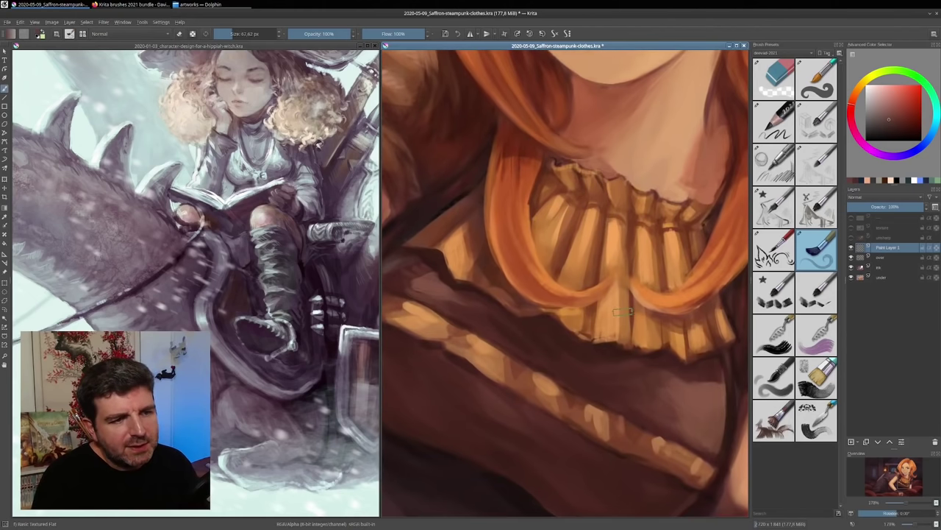
{"action": "scroll", "coordinate": [608, 344], "scroll_direction": "up", "scroll_amount": 3}
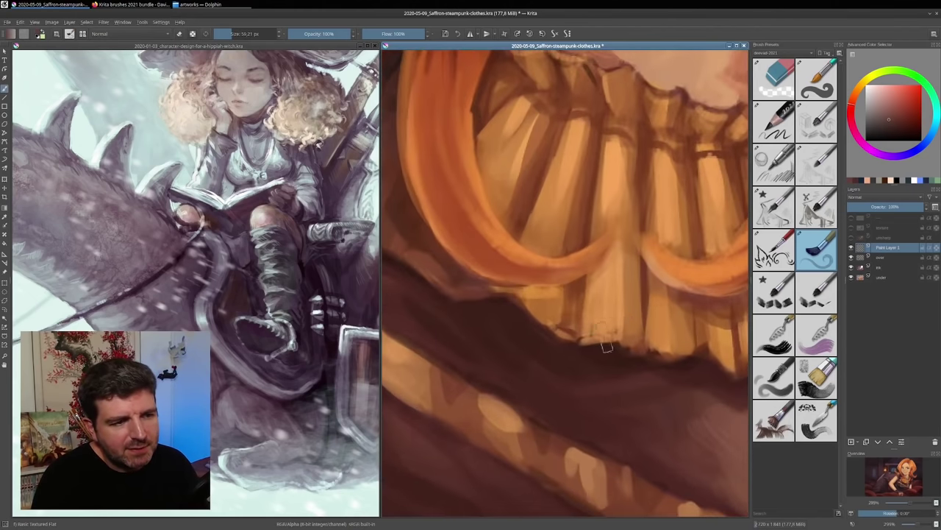
{"action": "key", "text": "slash"}
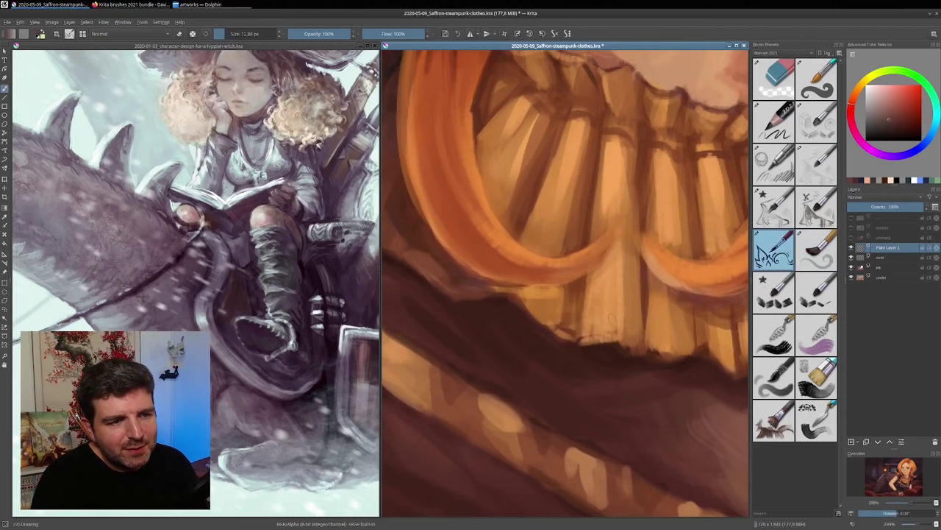
{"action": "left_click", "coordinate": [640, 327], "text": "ctrl"}
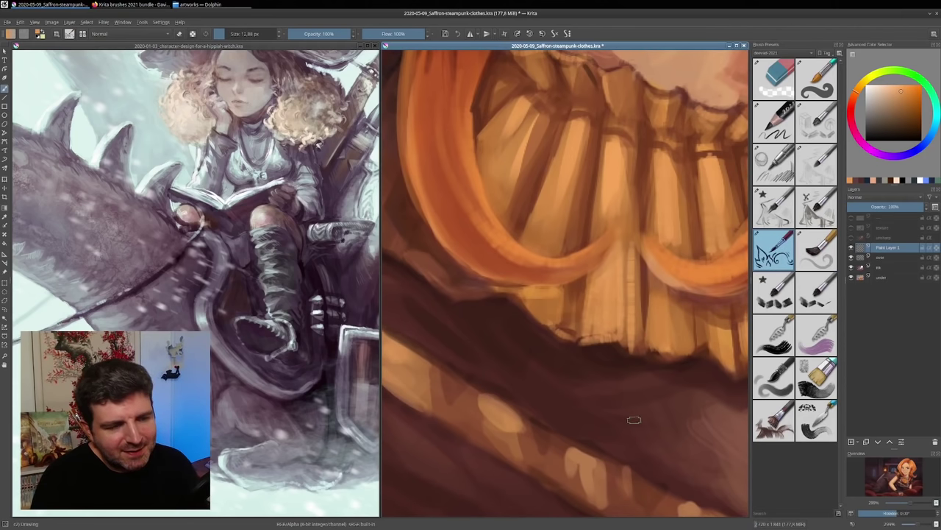
{"action": "key", "text": "slash"}
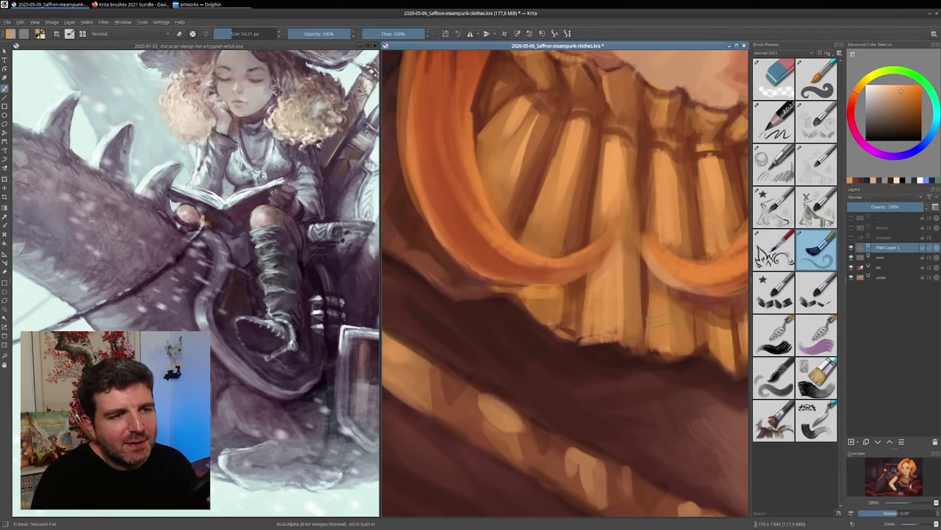
Examine the flat-brush rendering of the woman's collar, face and hair, and the fire, stairs and carved pediment behind her
{"action": "left_click_drag", "start_coordinate": [667, 280], "coordinate": [670, 293]}
{"action": "left_click_drag", "start_coordinate": [671, 171], "coordinate": [617, 336]}
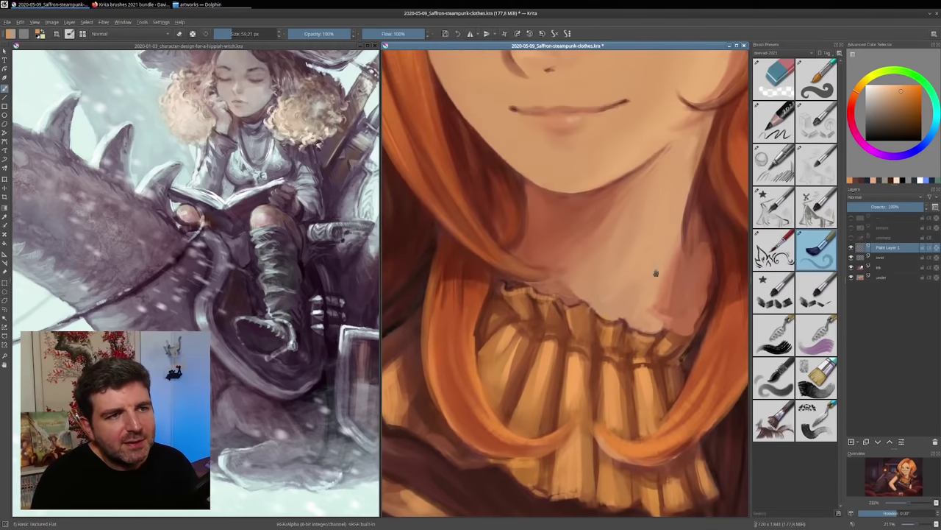
{"action": "left_click_drag", "start_coordinate": [666, 159], "coordinate": [656, 296]}
{"action": "left_click_drag", "start_coordinate": [654, 256], "coordinate": [652, 296]}
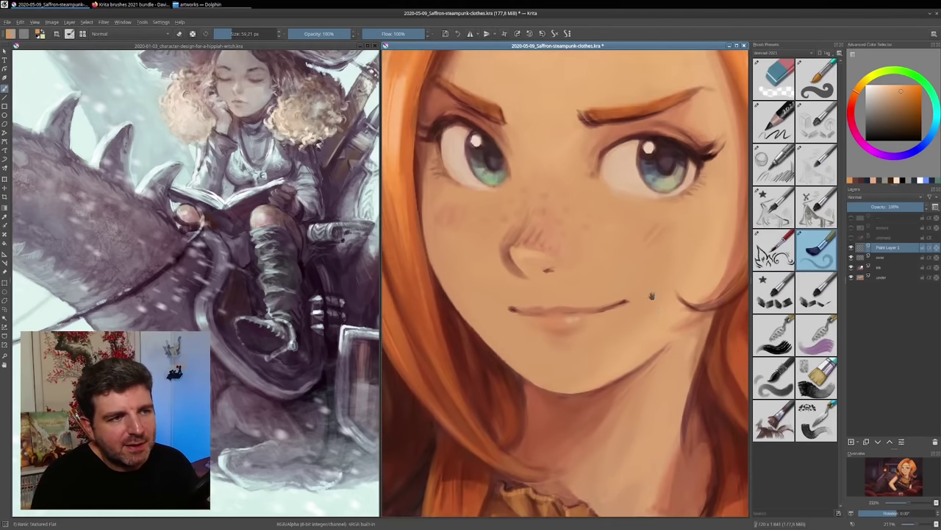
{"action": "mouse_move", "coordinate": [638, 142]}
{"action": "left_mouse_down"}
{"action": "mouse_move", "coordinate": [628, 289]}
{"action": "mouse_move", "coordinate": [634, 329]}
{"action": "left_mouse_up"}
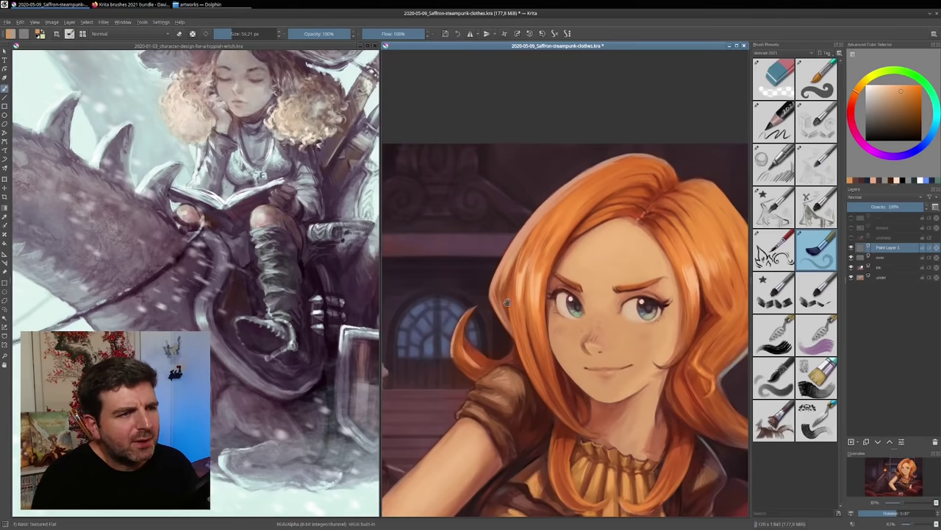
{"action": "mouse_move", "coordinate": [507, 302]}
{"action": "left_mouse_down"}
{"action": "mouse_move", "coordinate": [519, 250]}
{"action": "mouse_move", "coordinate": [684, 258]}
{"action": "left_mouse_up"}
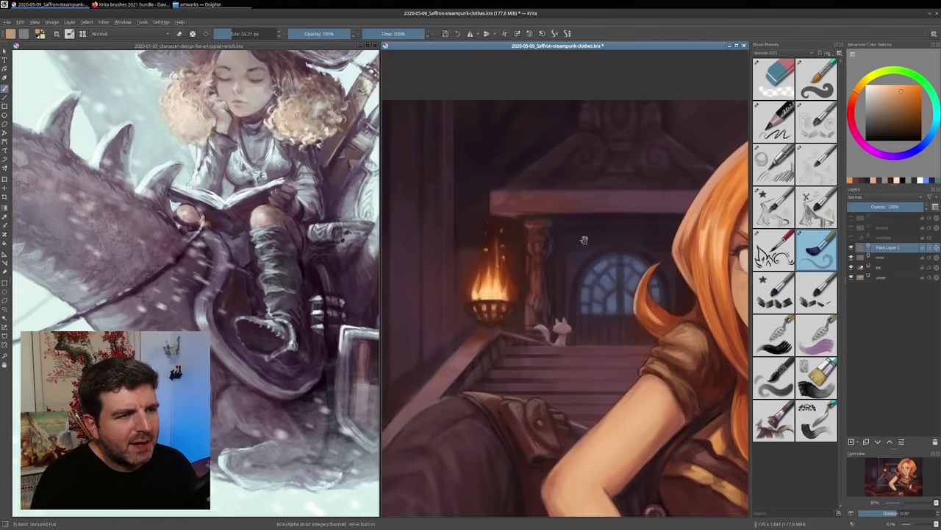
{"action": "left_click_drag", "start_coordinate": [584, 240], "coordinate": [606, 179]}
{"action": "mouse_move", "coordinate": [676, 136]}
{"action": "left_mouse_down"}
{"action": "mouse_move", "coordinate": [636, 183]}
{"action": "mouse_move", "coordinate": [662, 179]}
{"action": "left_mouse_up"}
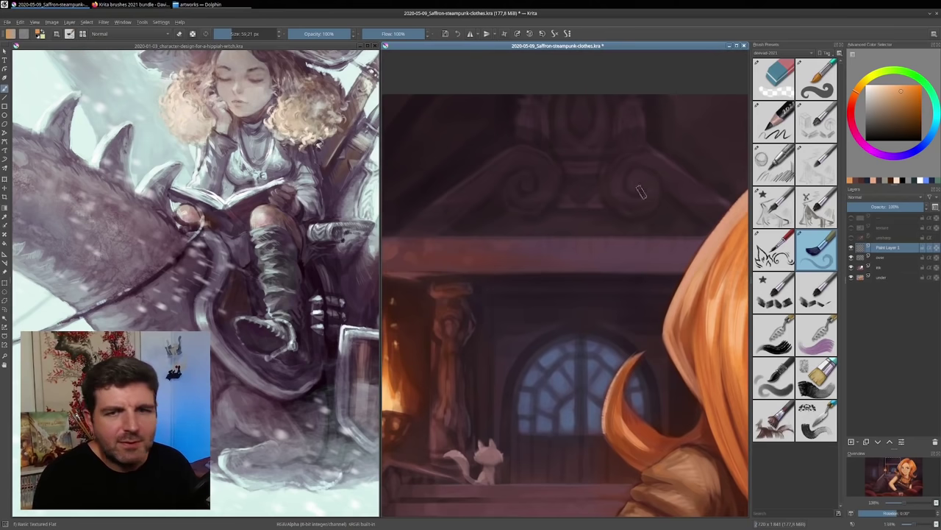
Sample the background's dark purple and draw wavy pressure-sensitive strokes across the woman's orange hair and forehead with Basic Textured Flat at 52.06 px
{"action": "key", "text": "ctrl"}
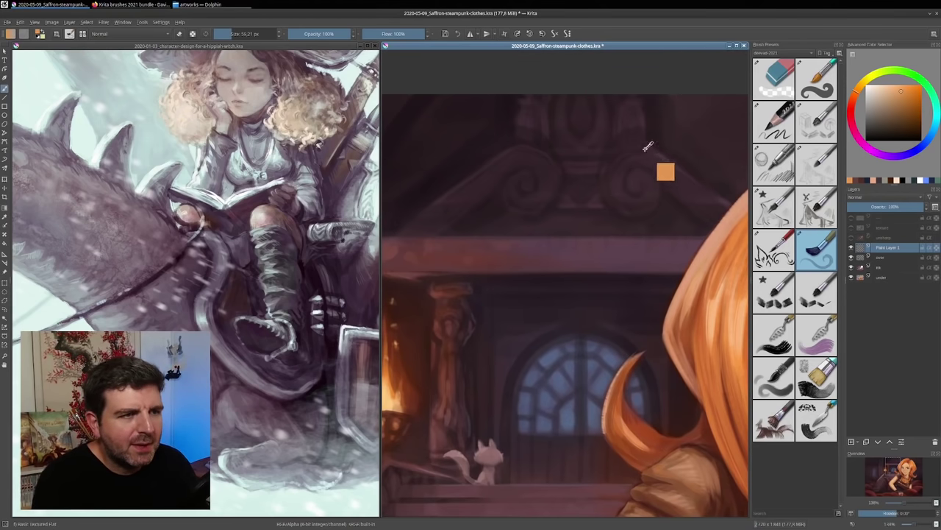
{"action": "mouse_move", "coordinate": [647, 145]}
{"action": "left_mouse_down"}
{"action": "mouse_move", "coordinate": [656, 122]}
{"action": "mouse_move", "coordinate": [653, 131]}
{"action": "left_mouse_up"}
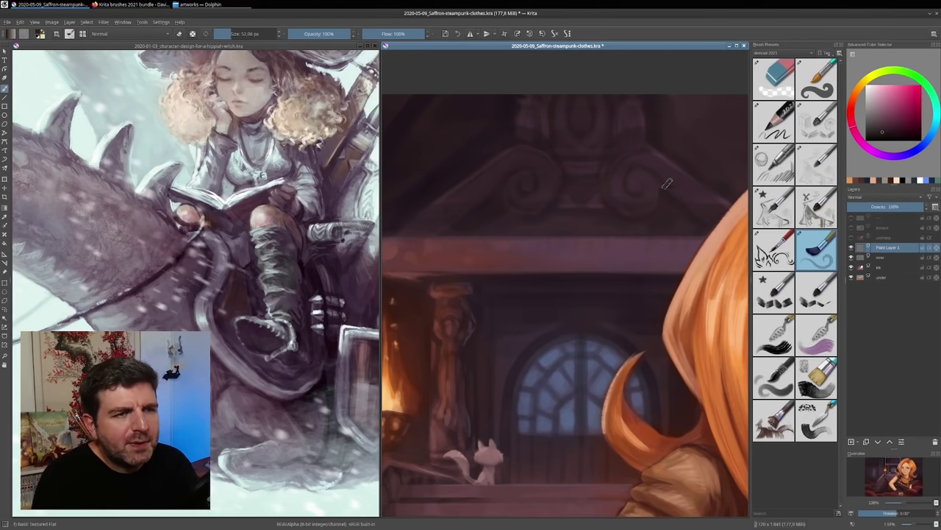
{"action": "left_click_drag", "start_coordinate": [701, 166], "coordinate": [573, 177]}
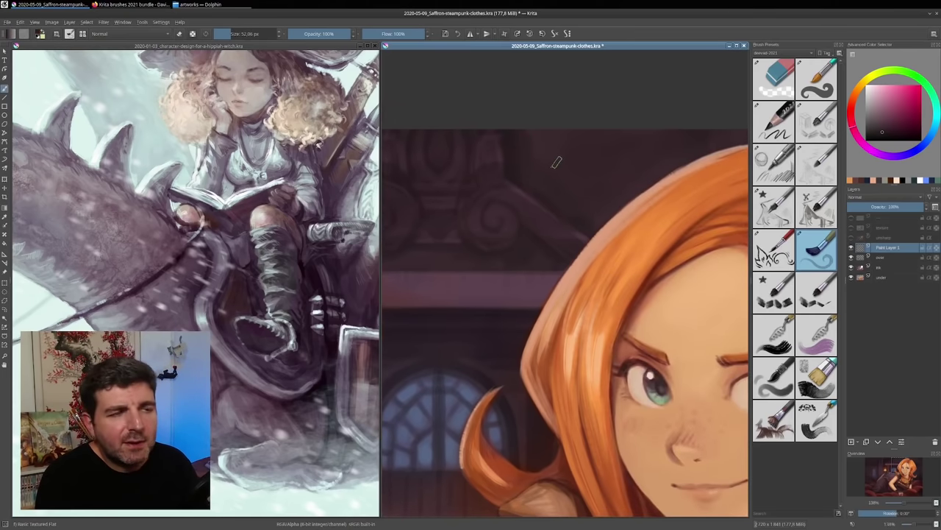
{"action": "mouse_move", "coordinate": [623, 184]}
{"action": "left_mouse_down"}
{"action": "mouse_move", "coordinate": [621, 222]}
{"action": "mouse_move", "coordinate": [690, 304]}
{"action": "left_mouse_up"}
{"action": "mouse_move", "coordinate": [574, 289]}
{"action": "left_mouse_down"}
{"action": "mouse_move", "coordinate": [637, 273]}
{"action": "mouse_move", "coordinate": [728, 317]}
{"action": "left_mouse_up"}
{"action": "left_click_drag", "start_coordinate": [631, 274], "coordinate": [659, 242]}
{"action": "scroll", "coordinate": [658, 241], "scroll_direction": "up", "scroll_amount": 2}
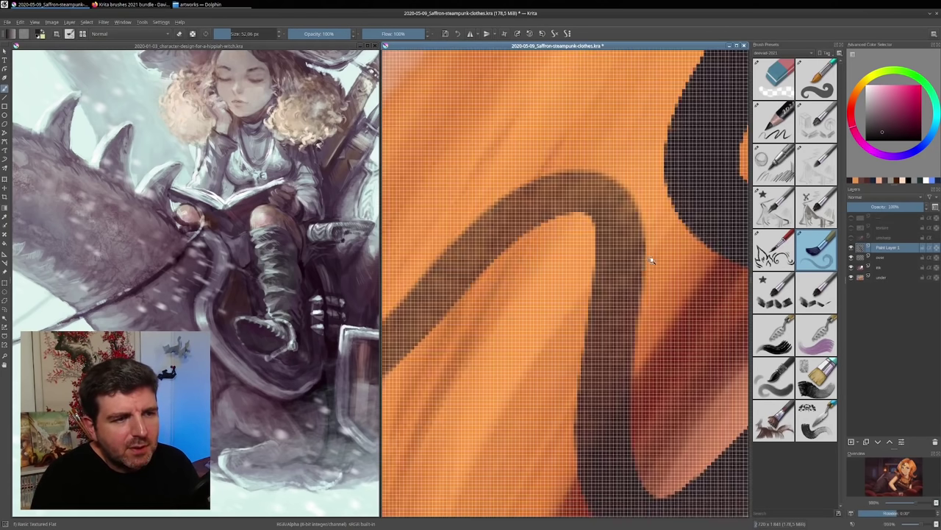
{"action": "scroll", "coordinate": [652, 258], "scroll_direction": "down", "scroll_amount": 3}
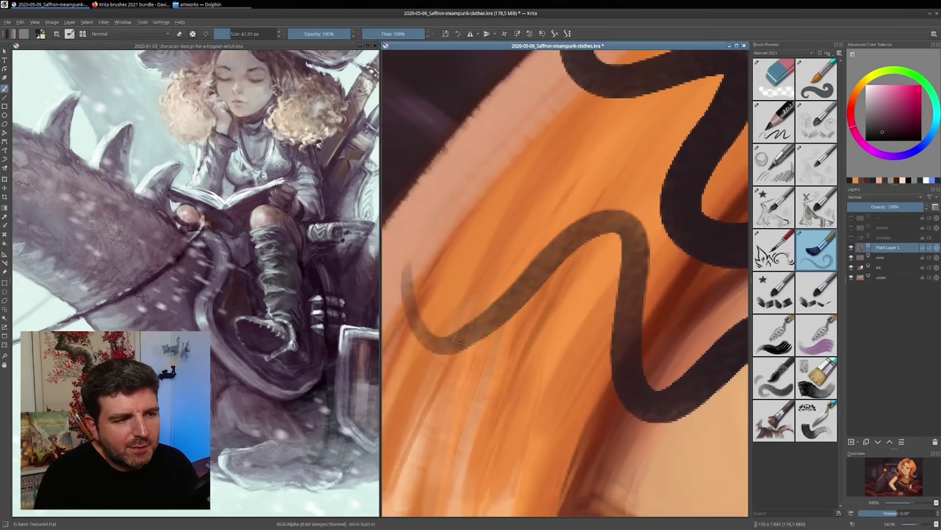
Mark the semi-transparent sections and faded ends of the wavy strokes with small arrows at a brush size of 12.48 px
{"action": "left_click_drag", "start_coordinate": [485, 324], "coordinate": [434, 324]}
{"action": "left_click_drag", "start_coordinate": [467, 279], "coordinate": [491, 321]}
{"action": "left_click_drag", "start_coordinate": [631, 163], "coordinate": [612, 219]}
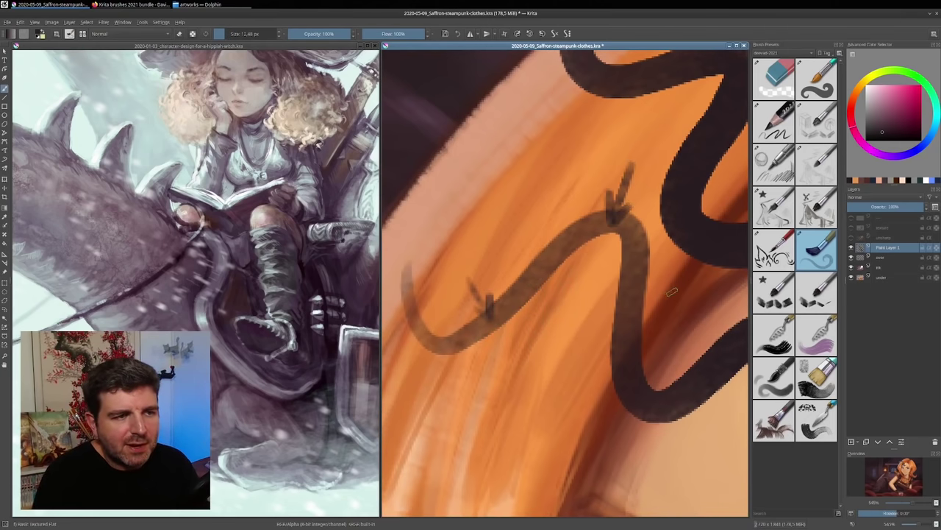
{"action": "mouse_move", "coordinate": [684, 276]}
{"action": "left_mouse_down"}
{"action": "mouse_move", "coordinate": [635, 301]}
{"action": "mouse_move", "coordinate": [658, 304]}
{"action": "mouse_move", "coordinate": [683, 344]}
{"action": "left_mouse_up"}
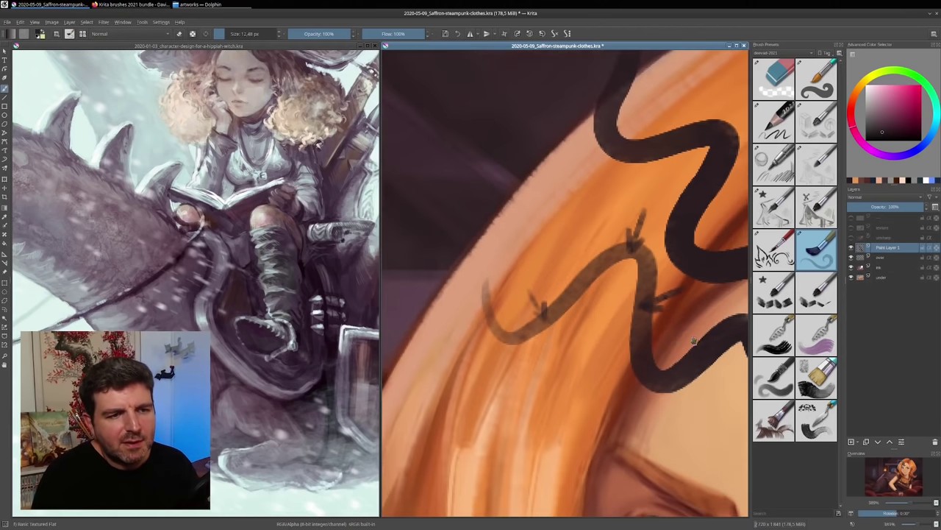
{"action": "left_click_drag", "start_coordinate": [742, 337], "coordinate": [593, 317]}
{"action": "left_click_drag", "start_coordinate": [691, 383], "coordinate": [649, 358]}
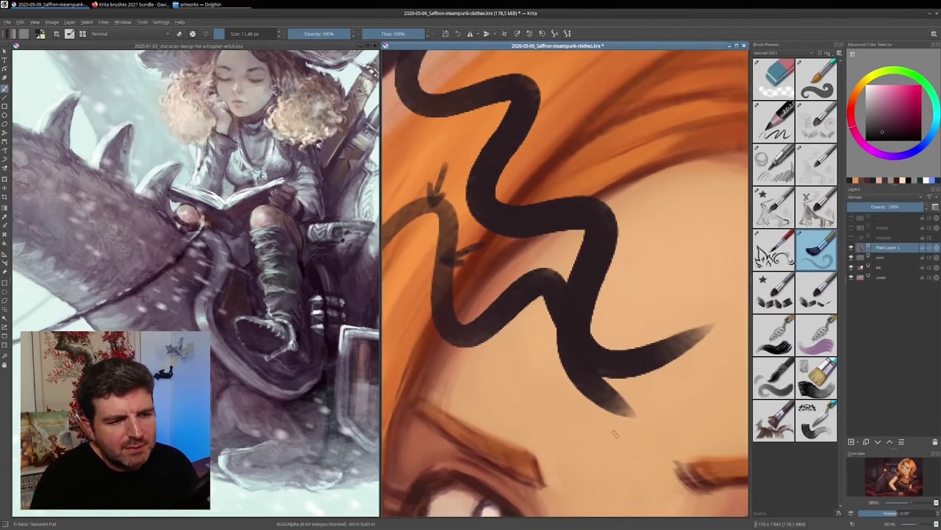
{"action": "mouse_move", "coordinate": [613, 417]}
{"action": "left_mouse_down"}
{"action": "mouse_move", "coordinate": [614, 447]}
{"action": "mouse_move", "coordinate": [621, 421]}
{"action": "left_mouse_up"}
{"action": "left_click_drag", "start_coordinate": [704, 301], "coordinate": [692, 332]}
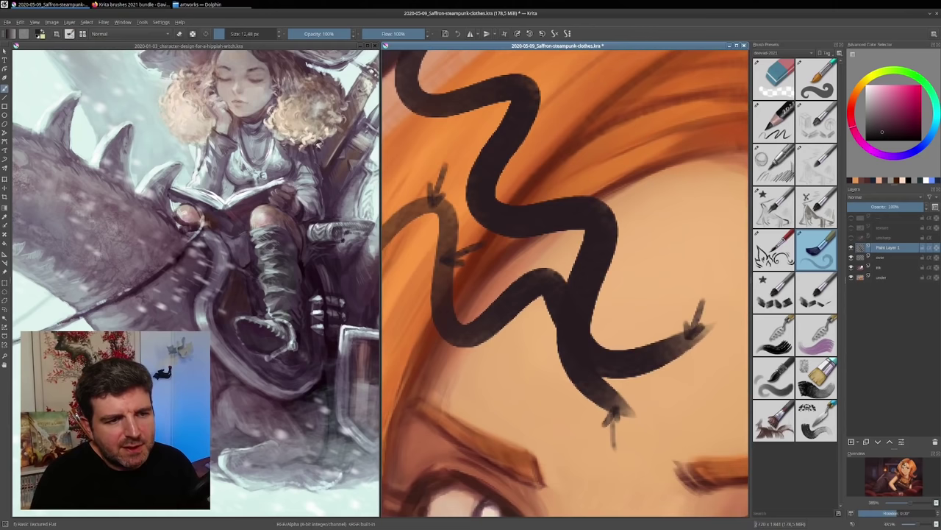
Sample a dark shade beside the stone lintel above the doorway and brush it along the lintel's upper edge
{"action": "scroll", "coordinate": [662, 351], "scroll_direction": "down", "scroll_amount": 5}
{"action": "left_click_drag", "start_coordinate": [580, 299], "coordinate": [643, 335]}
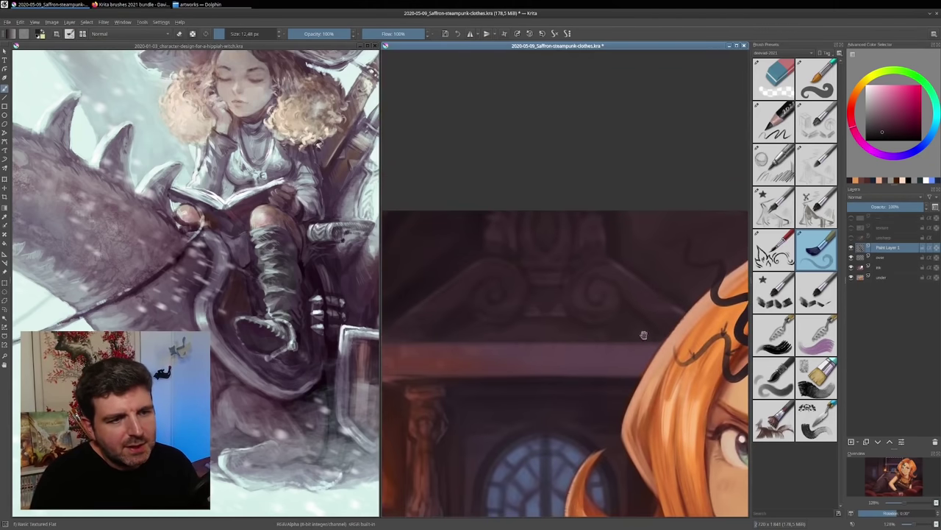
{"action": "left_click_drag", "start_coordinate": [569, 321], "coordinate": [623, 291]}
{"action": "scroll", "coordinate": [487, 326], "scroll_direction": "up", "scroll_amount": 1}
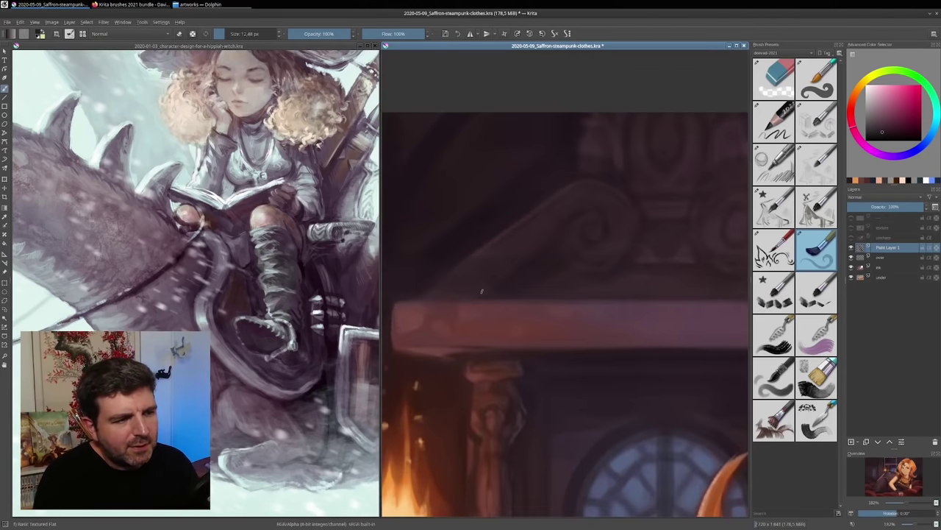
{"action": "left_click", "coordinate": [467, 315], "text": "ctrl"}
{"action": "left_click_drag", "start_coordinate": [512, 313], "coordinate": [611, 287]}
{"action": "mouse_move", "coordinate": [520, 322]}
{"action": "left_mouse_down"}
{"action": "mouse_move", "coordinate": [553, 328]}
{"action": "mouse_move", "coordinate": [526, 307]}
{"action": "mouse_move", "coordinate": [534, 284]}
{"action": "left_mouse_up"}
Sample light and darker oranges from the brazier fire and paint flame tongues on its outer side at 41.56 px
{"action": "left_click", "coordinate": [552, 321], "text": "ctrl"}
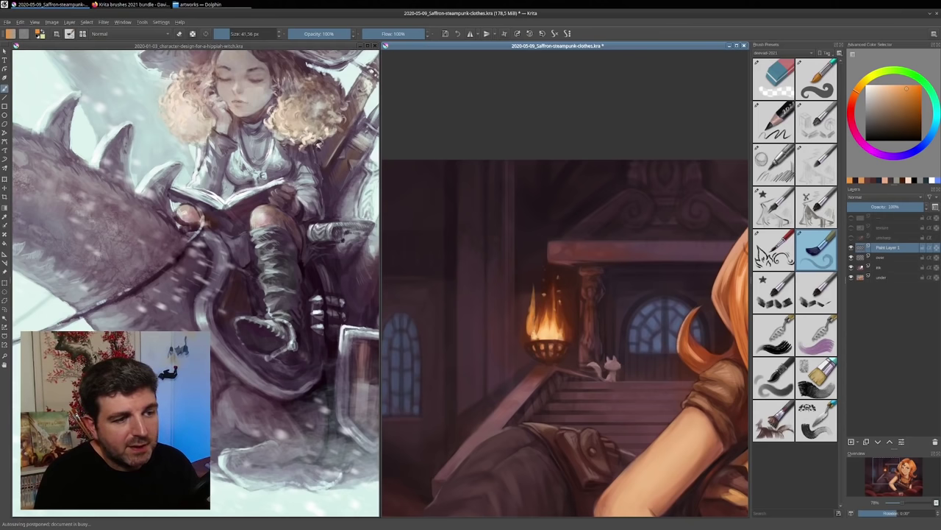
{"action": "left_click", "coordinate": [542, 332], "text": "ctrl"}
{"action": "left_click_drag", "start_coordinate": [530, 332], "coordinate": [535, 308]}
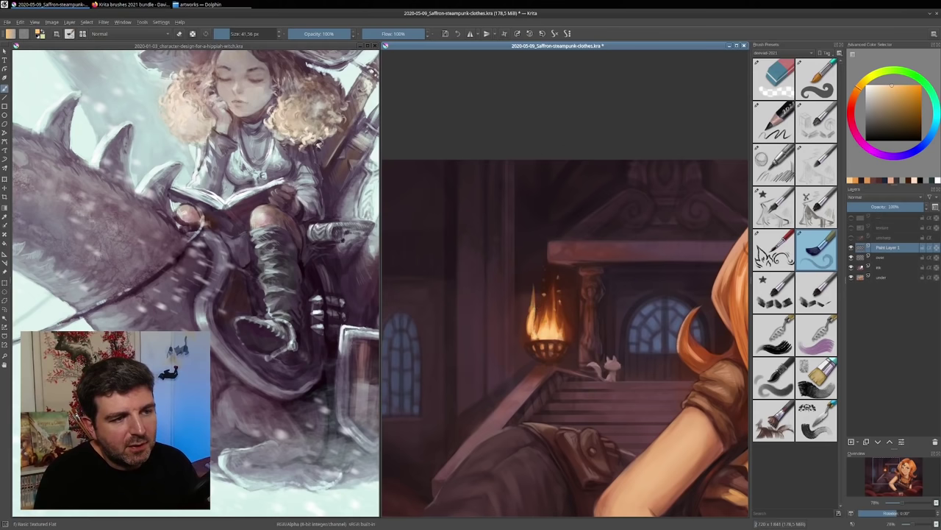
{"action": "left_click", "coordinate": [554, 318], "text": "ctrl"}
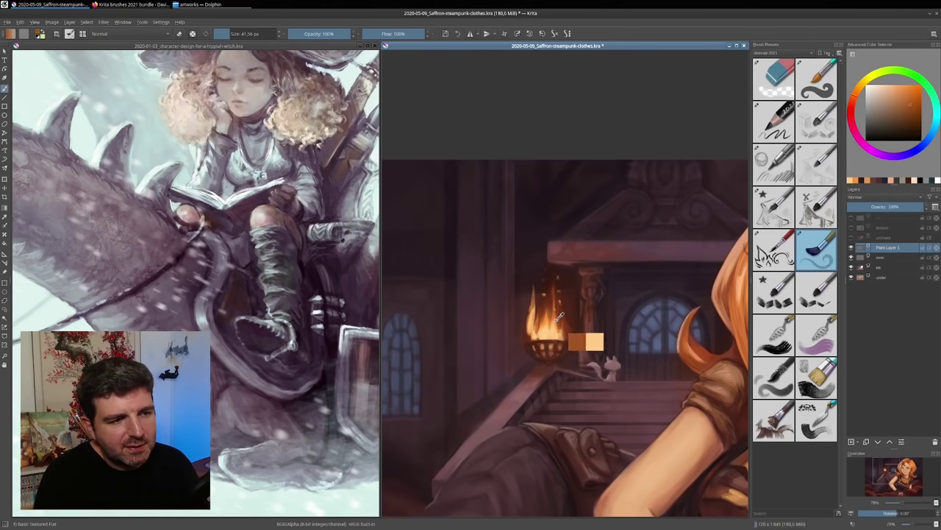
{"action": "left_click_drag", "start_coordinate": [539, 314], "coordinate": [535, 299]}
Sample the dark background and fire oranges and paint further upward strokes that refine the shape of the brazier flames
{"action": "left_click", "coordinate": [532, 282], "text": "ctrl"}
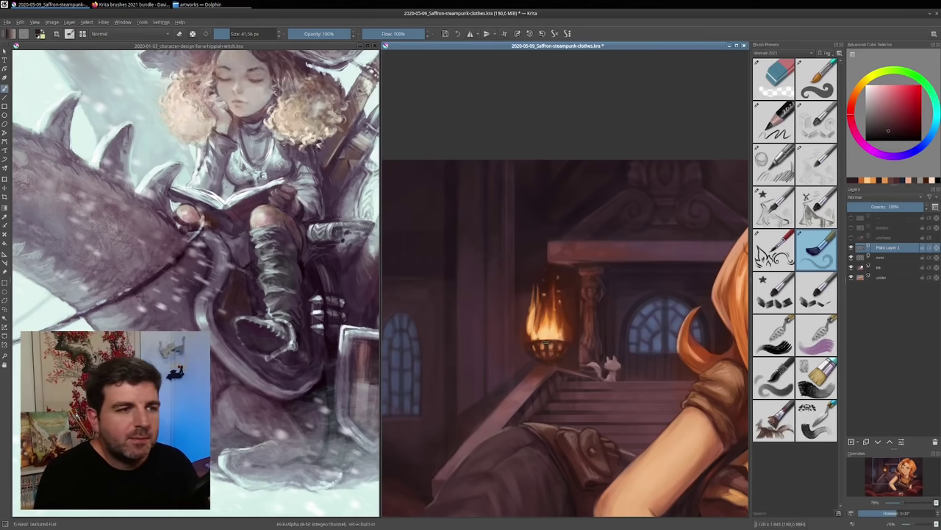
{"action": "left_click", "coordinate": [562, 344], "text": "ctrl"}
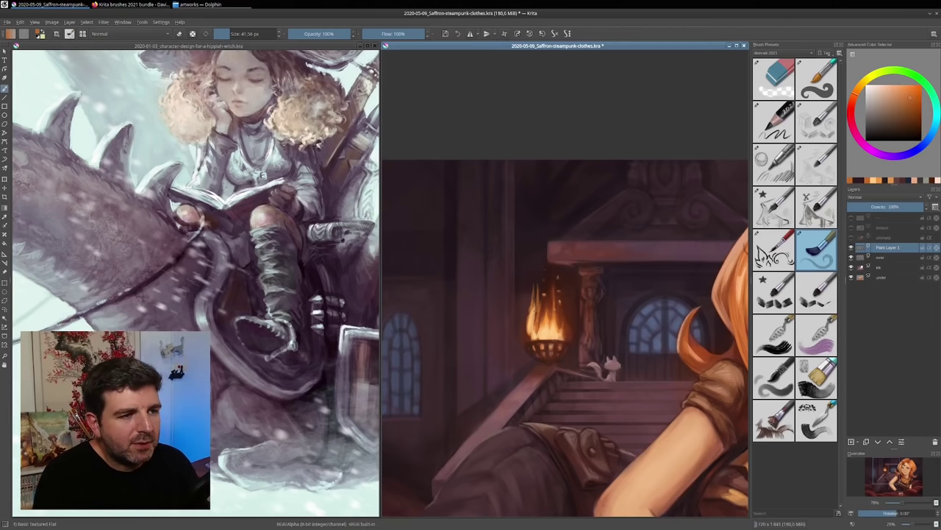
{"action": "left_click", "coordinate": [547, 316], "text": "ctrl"}
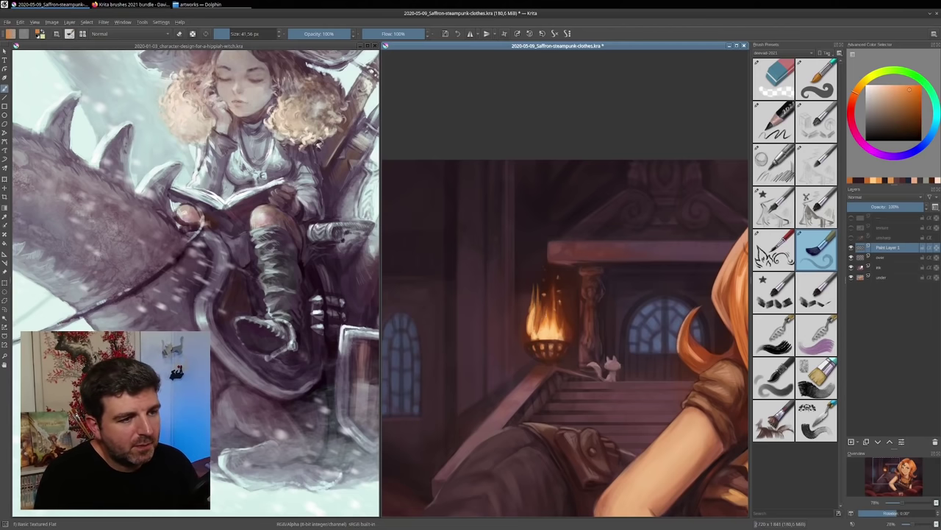
{"action": "left_click_drag", "start_coordinate": [545, 312], "coordinate": [543, 294]}
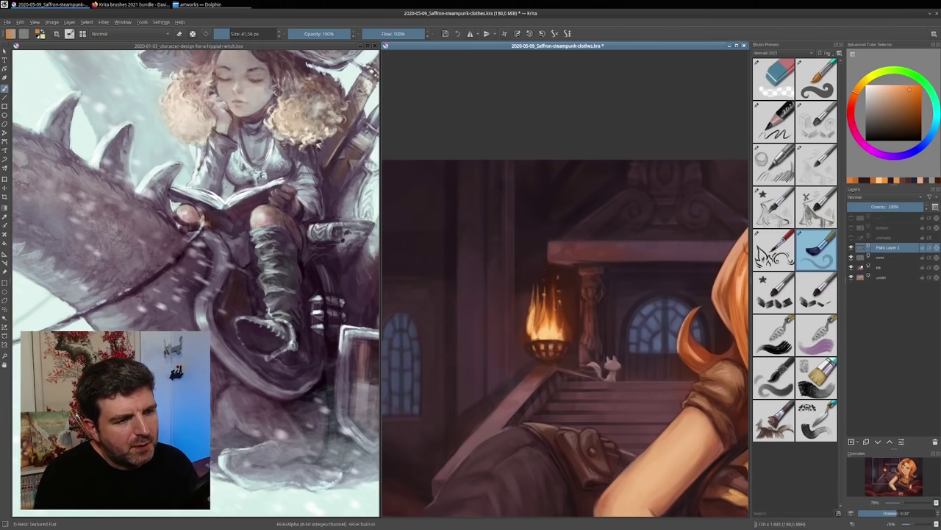
Sample the fire's pale yellow and brighten the outer flame of the brazier with a smaller Basic Textured Flat brush
{"action": "scroll", "coordinate": [541, 315], "scroll_direction": "up", "scroll_amount": 5}
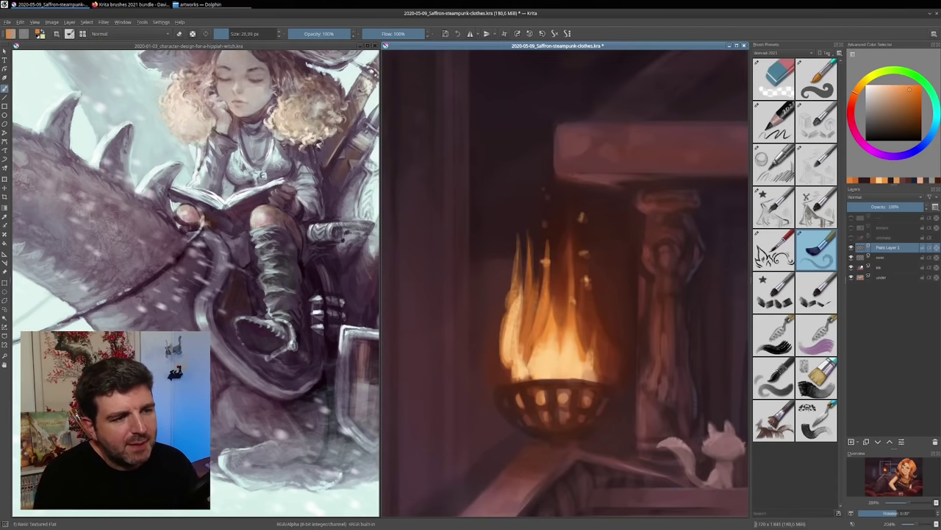
{"action": "left_click", "coordinate": [549, 355], "text": "ctrl"}
{"action": "left_click_drag", "start_coordinate": [513, 344], "coordinate": [515, 323]}
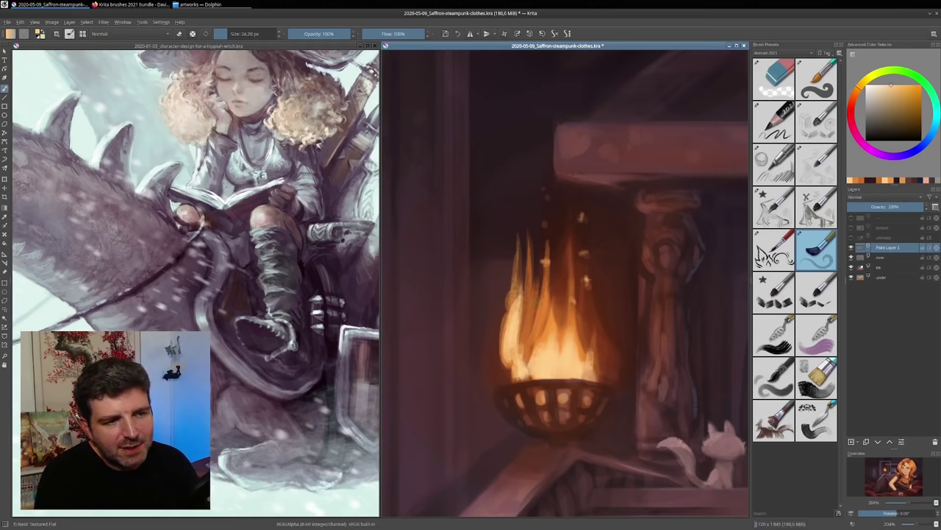
Sample dark wall tones and paint broad vertical strokes down the pillar beside the brazier with an enlarged flat brush
{"action": "scroll", "coordinate": [537, 308], "scroll_direction": "down", "scroll_amount": 5}
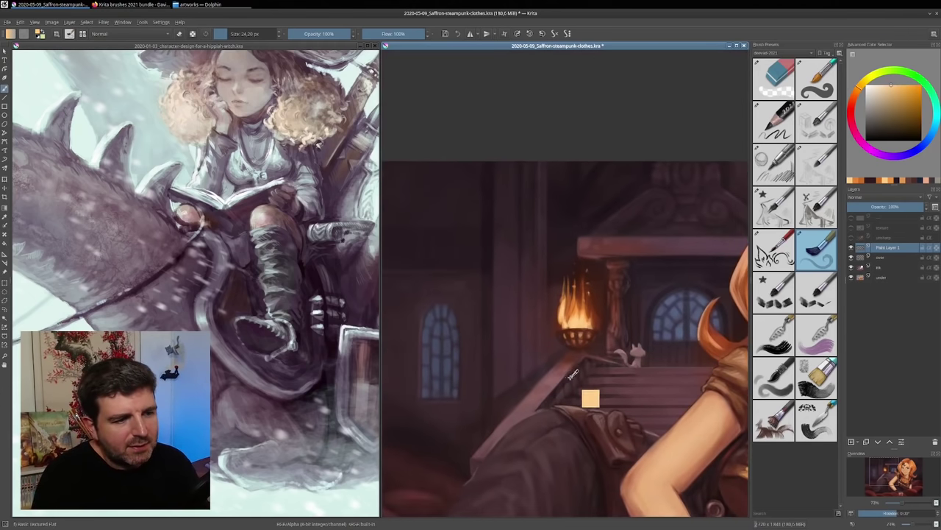
{"action": "left_click", "coordinate": [559, 378], "text": "ctrl"}
{"action": "left_click_drag", "start_coordinate": [518, 372], "coordinate": [540, 370]}
{"action": "left_click", "coordinate": [511, 394], "text": "ctrl"}
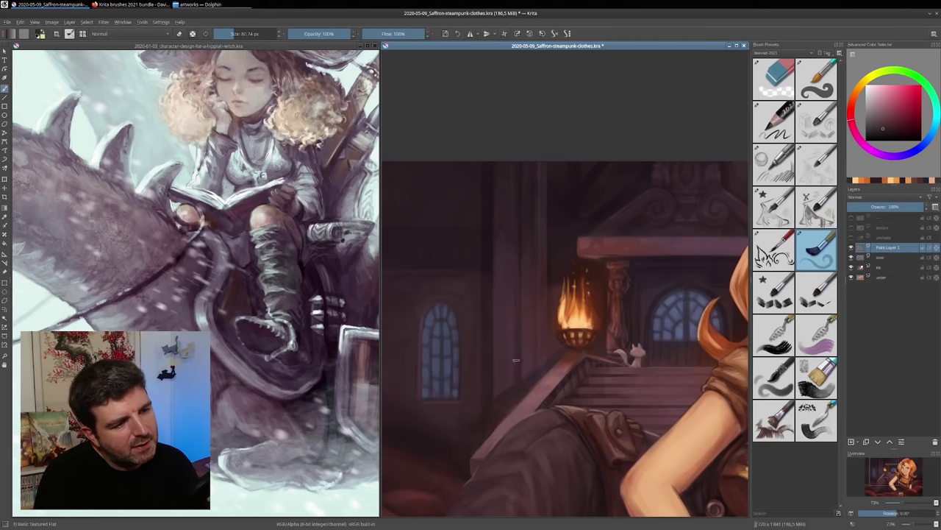
{"action": "left_click_drag", "start_coordinate": [516, 203], "coordinate": [513, 304]}
{"action": "left_click", "coordinate": [515, 194], "text": "ctrl"}
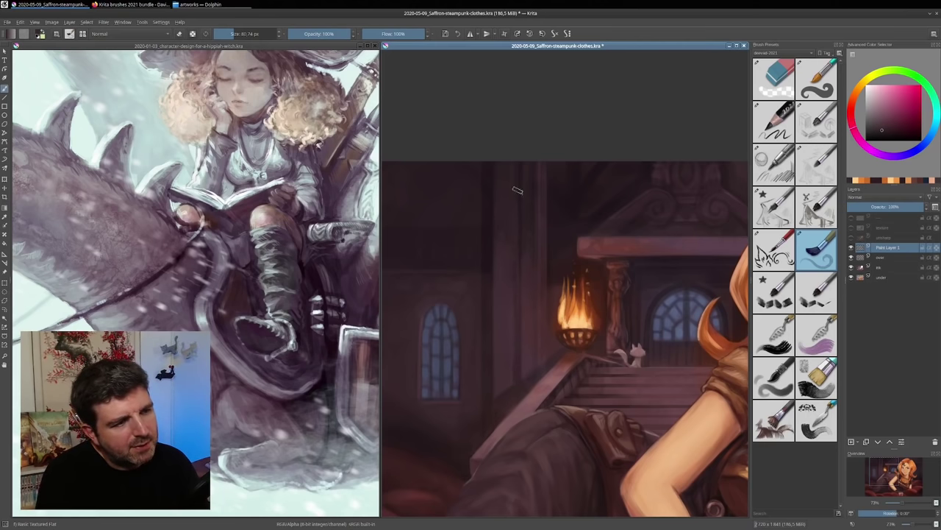
{"action": "left_click_drag", "start_coordinate": [517, 193], "coordinate": [518, 284]}
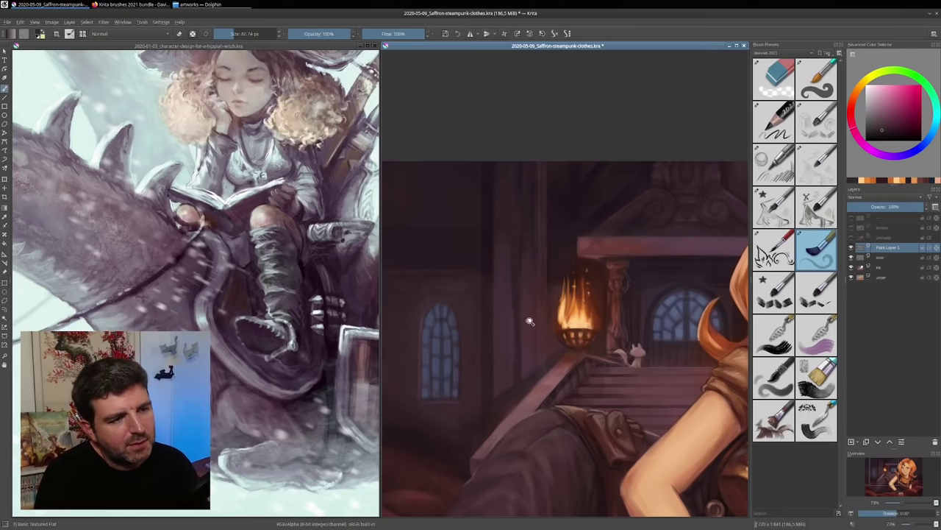
Switch to the hippiah-witch illustration and try a short stroke in sampled purple on the dragon's neck at 11.34 px
{"action": "scroll", "coordinate": [523, 319], "scroll_direction": "down", "scroll_amount": 2}
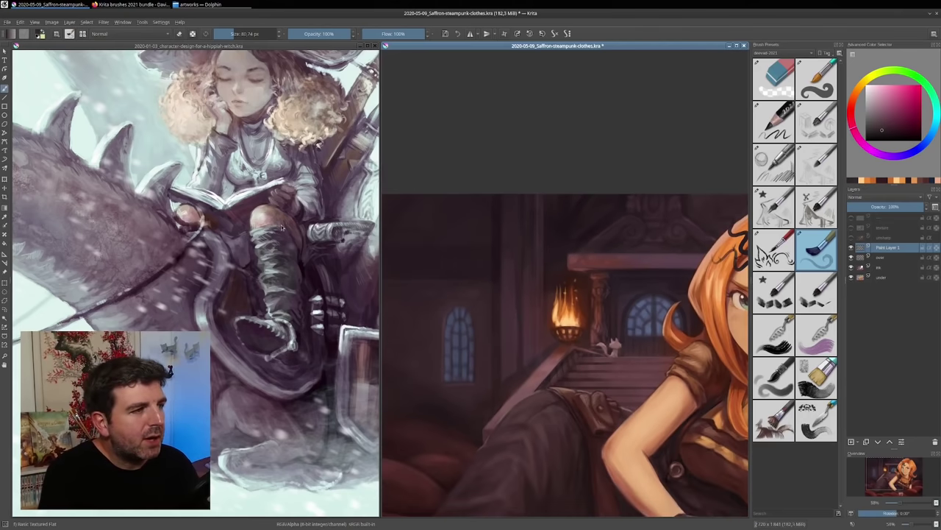
{"action": "left_click_drag", "start_coordinate": [193, 199], "coordinate": [307, 242]}
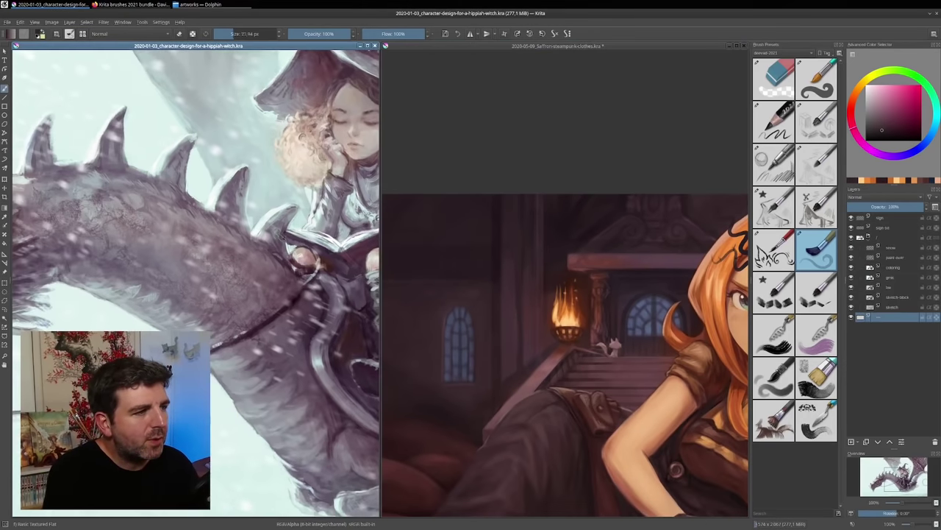
{"action": "scroll", "coordinate": [230, 204], "scroll_direction": "up", "scroll_amount": 3}
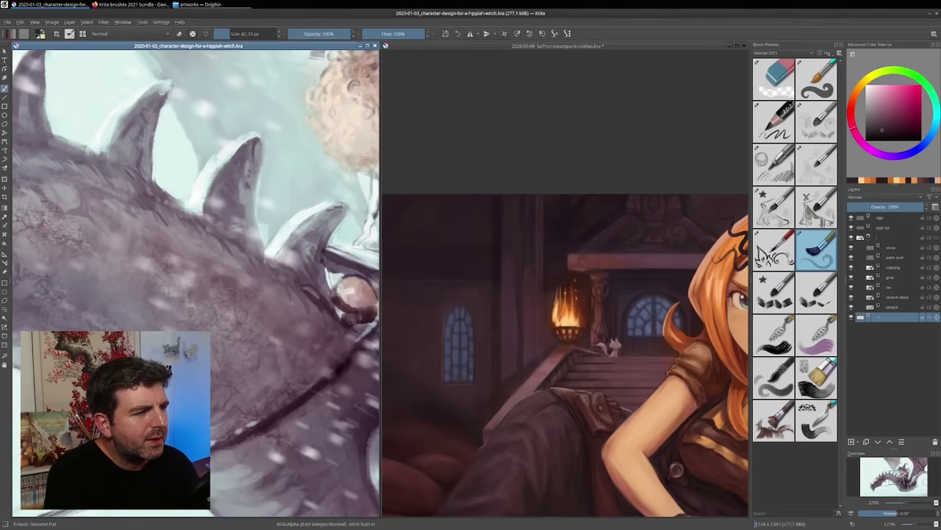
{"action": "left_click", "coordinate": [199, 224], "text": "ctrl"}
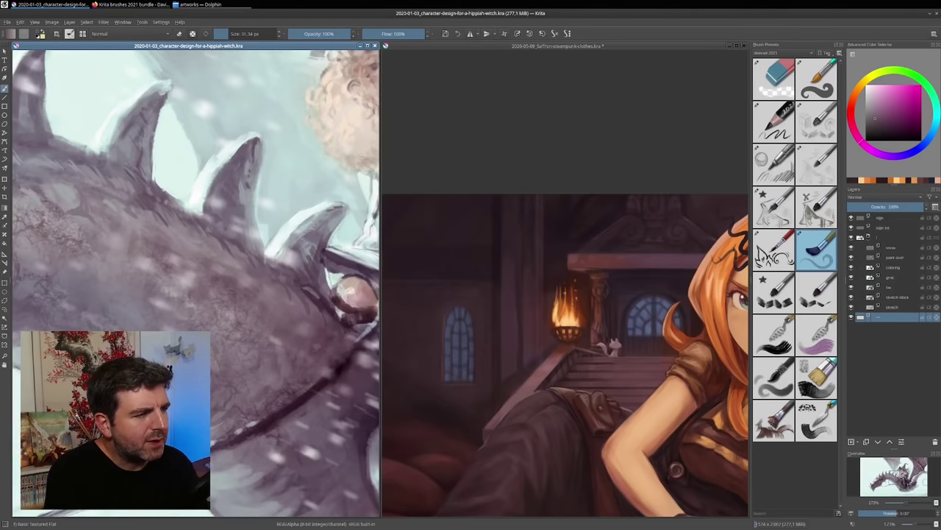
{"action": "left_click_drag", "start_coordinate": [214, 227], "coordinate": [243, 239]}
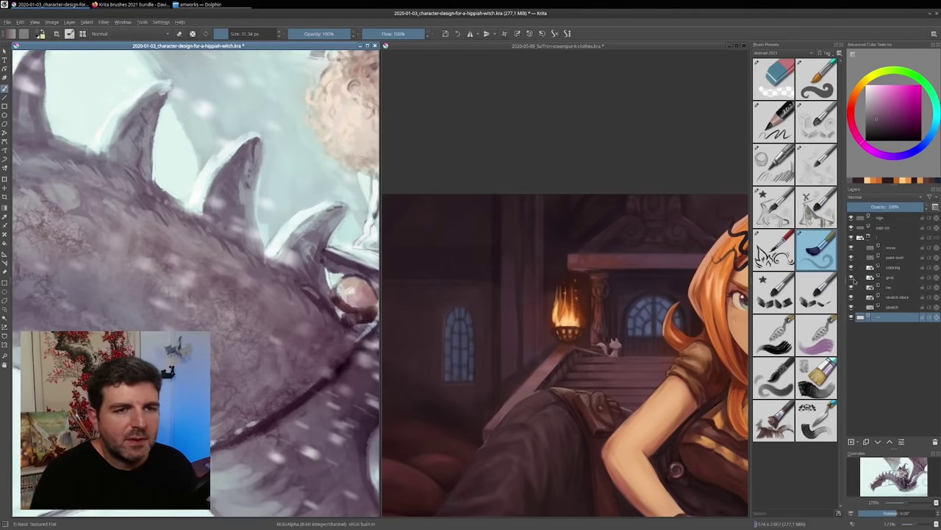
Add a new paint layer above the snow layer of the dragon illustration
{"action": "left_click", "coordinate": [892, 248]}
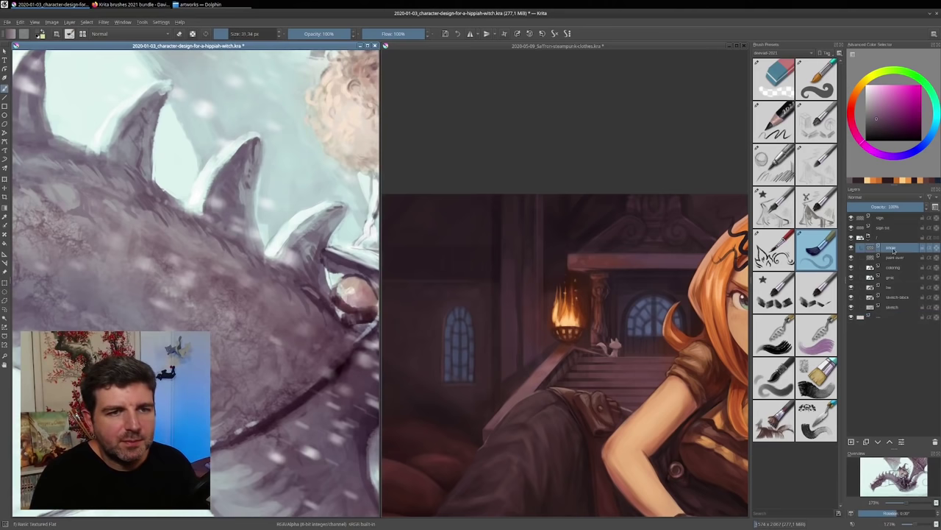
{"action": "left_click", "coordinate": [851, 442]}
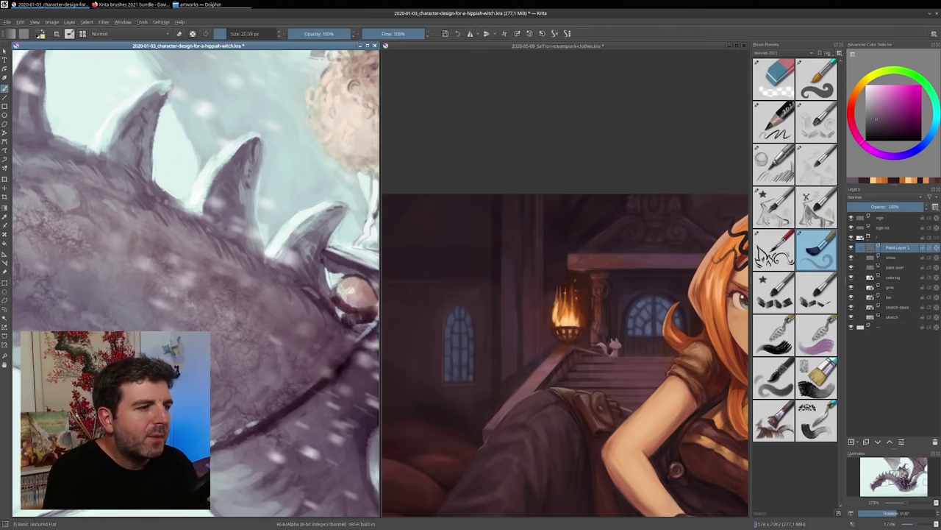
{"action": "left_click_drag", "start_coordinate": [169, 207], "coordinate": [307, 306]}
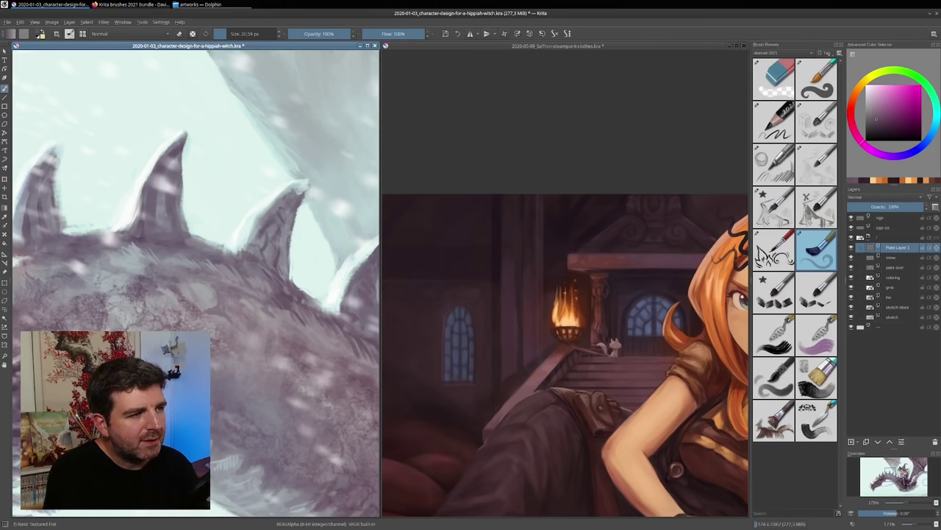
Sketch a light grey construction circle for a head in the sky beside the dragon's wing and start its details in darker grey
{"action": "mouse_move", "coordinate": [321, 240]}
{"action": "left_mouse_down"}
{"action": "mouse_move", "coordinate": [323, 278]}
{"action": "mouse_move", "coordinate": [308, 319]}
{"action": "mouse_move", "coordinate": [347, 353]}
{"action": "left_mouse_up"}
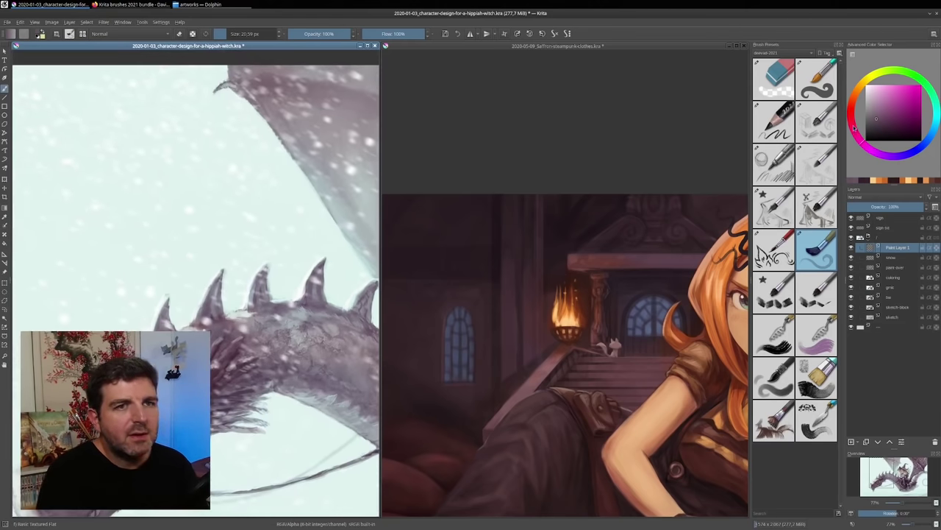
{"action": "left_click_drag", "start_coordinate": [869, 108], "coordinate": [857, 103]}
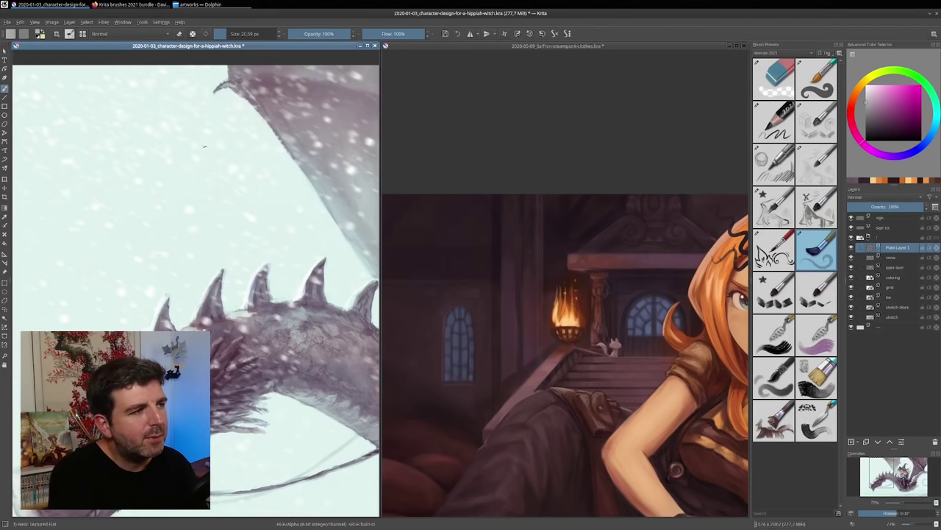
{"action": "left_click_drag", "start_coordinate": [202, 147], "coordinate": [210, 197]}
{"action": "left_click_drag", "start_coordinate": [266, 149], "coordinate": [261, 200]}
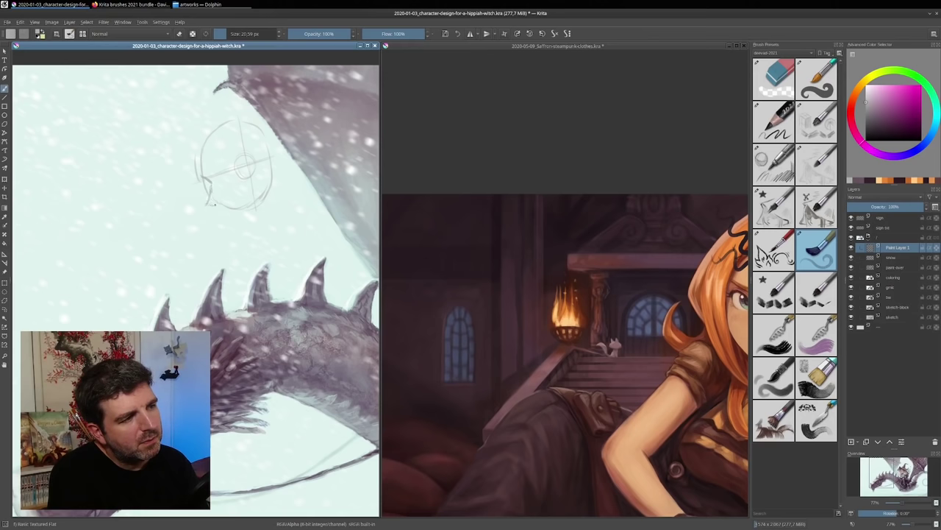
{"action": "left_click", "coordinate": [867, 125]}
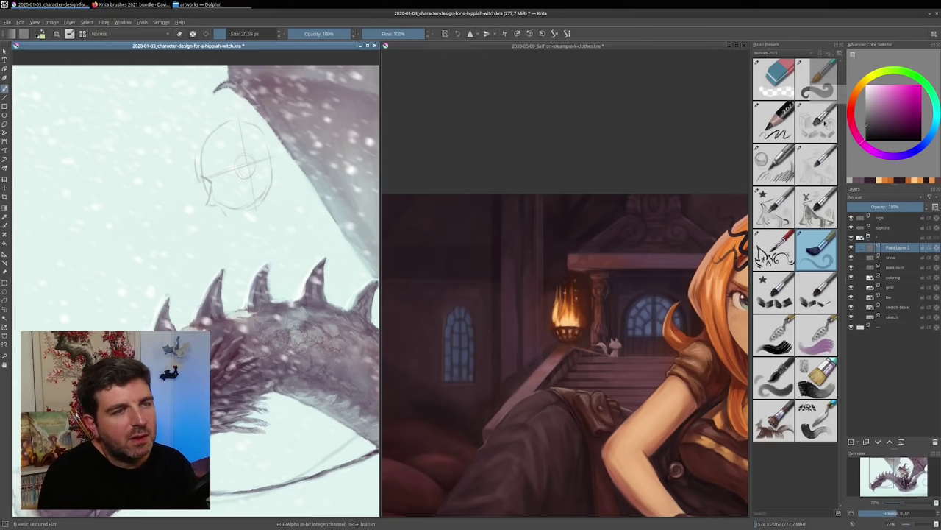
{"action": "left_click_drag", "start_coordinate": [204, 177], "coordinate": [210, 182]}
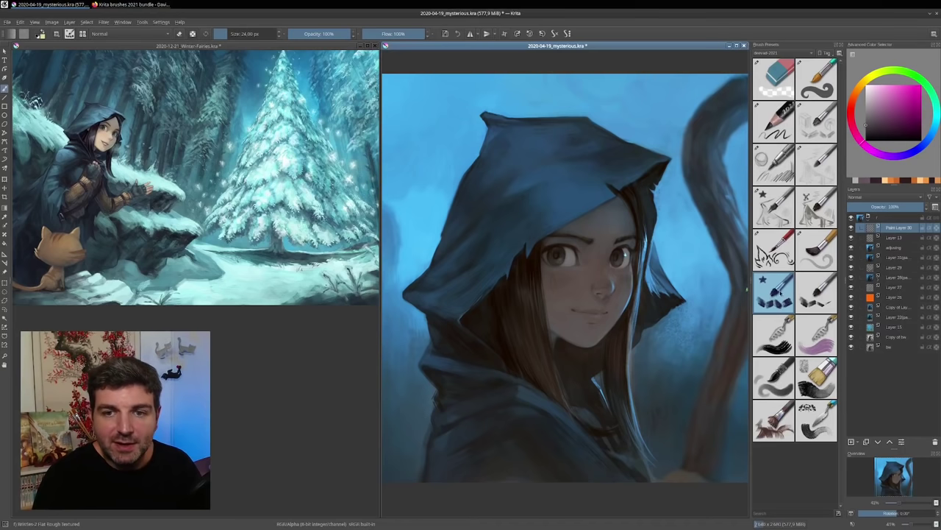
Paint sampled blue strokes along the left hood fold of the mysterious portrait with an enlarged Bristles-2 Flat Rough Textured brush
{"action": "mouse_move", "coordinate": [825, 282]}
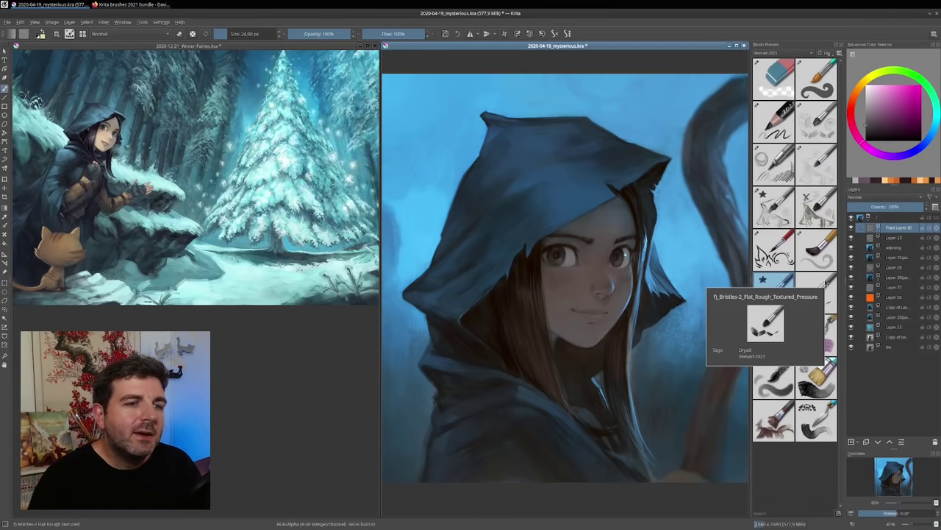
{"action": "mouse_move", "coordinate": [767, 289]}
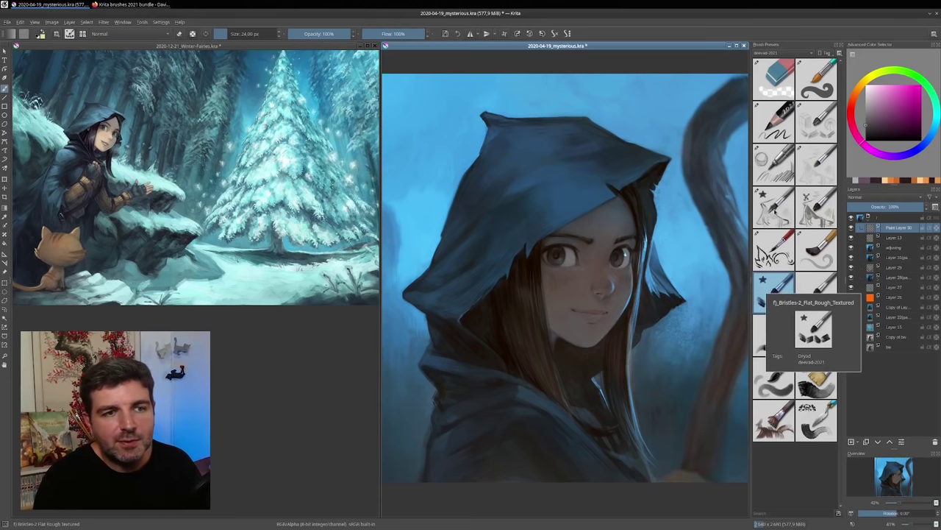
{"action": "mouse_move", "coordinate": [775, 211]}
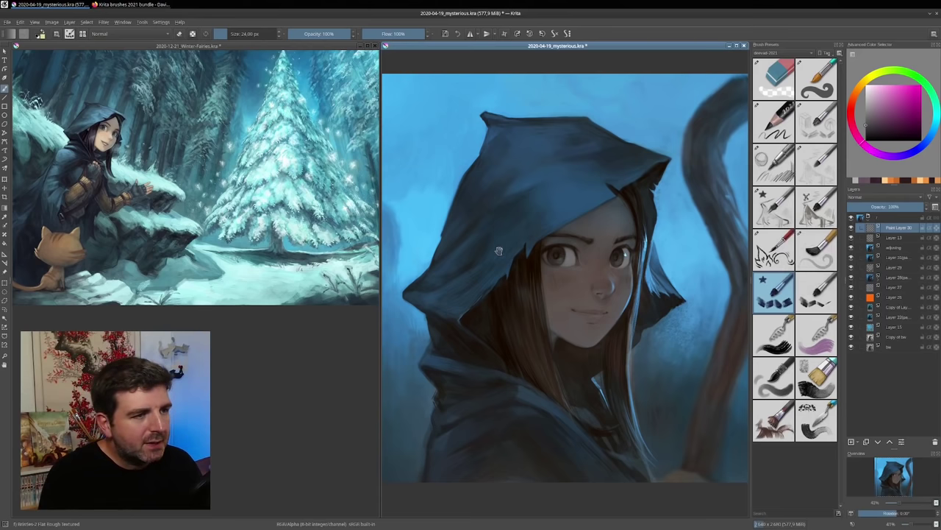
{"action": "left_click_drag", "start_coordinate": [498, 251], "coordinate": [603, 277]}
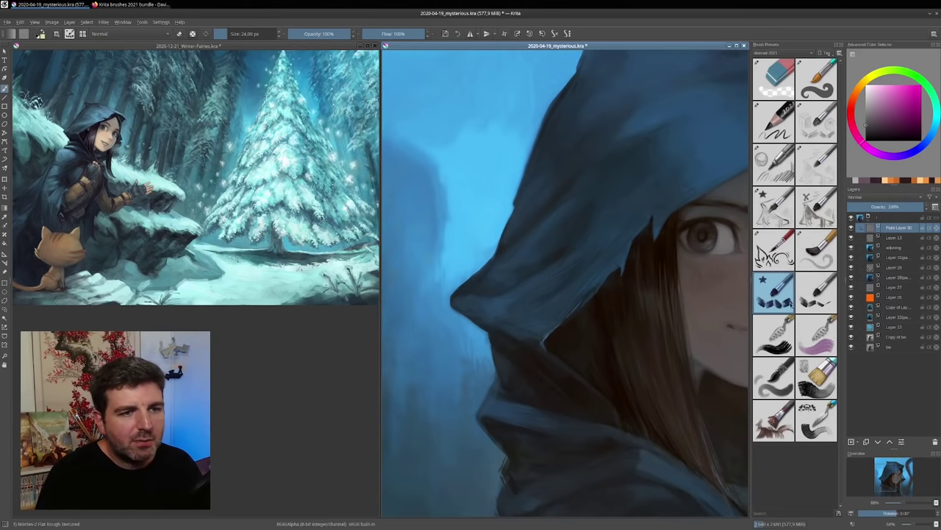
{"action": "left_click_drag", "start_coordinate": [570, 249], "coordinate": [586, 249]}
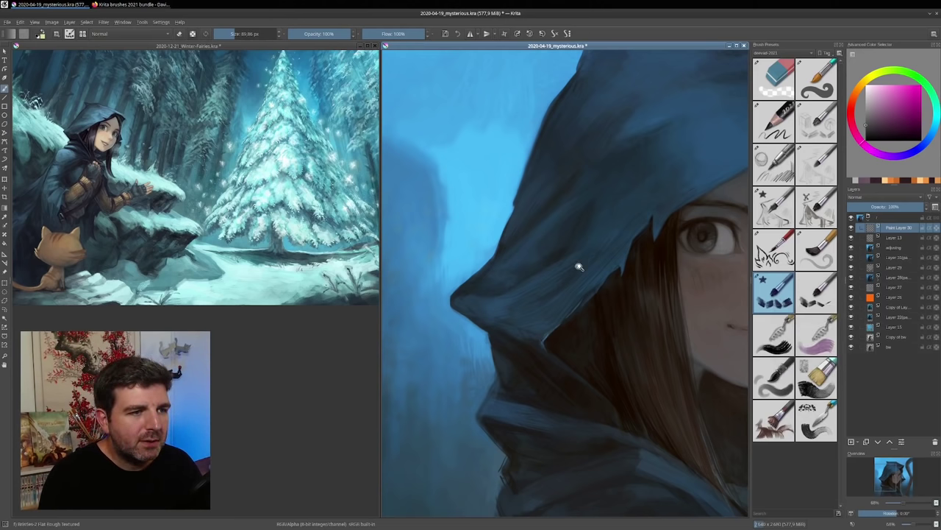
{"action": "left_click_drag", "start_coordinate": [578, 267], "coordinate": [601, 240]}
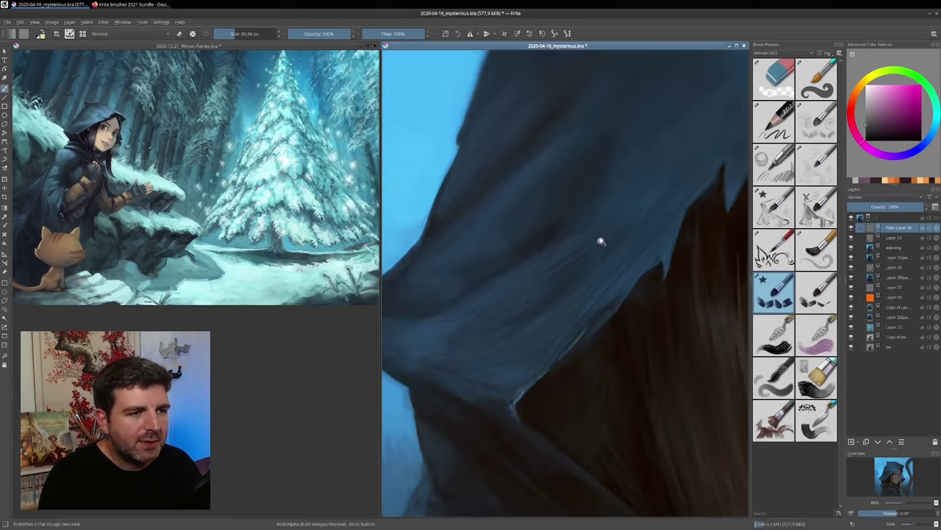
{"action": "left_click", "coordinate": [542, 280], "text": "ctrl"}
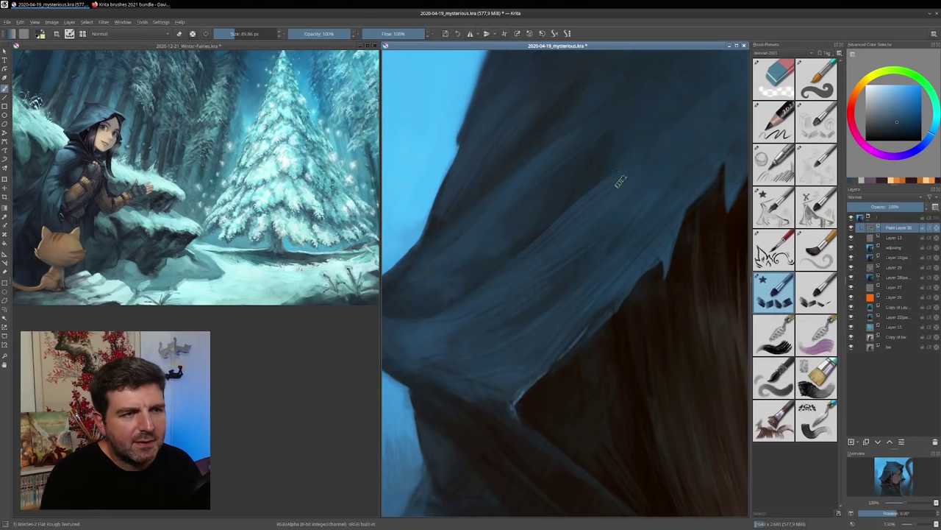
{"action": "left_click_drag", "start_coordinate": [677, 164], "coordinate": [637, 287]}
{"action": "scroll", "coordinate": [609, 263], "scroll_direction": "up", "scroll_amount": 3}
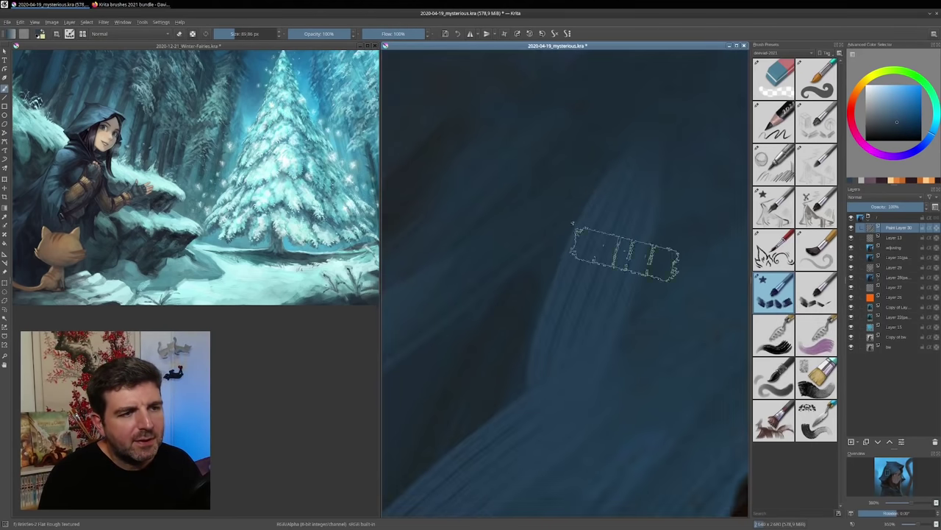
Try fine strokes over the blue hood patch at about 11.5 px, and enlarge the bristle brush to about 111 px
{"action": "key", "text": "bracketleft"}
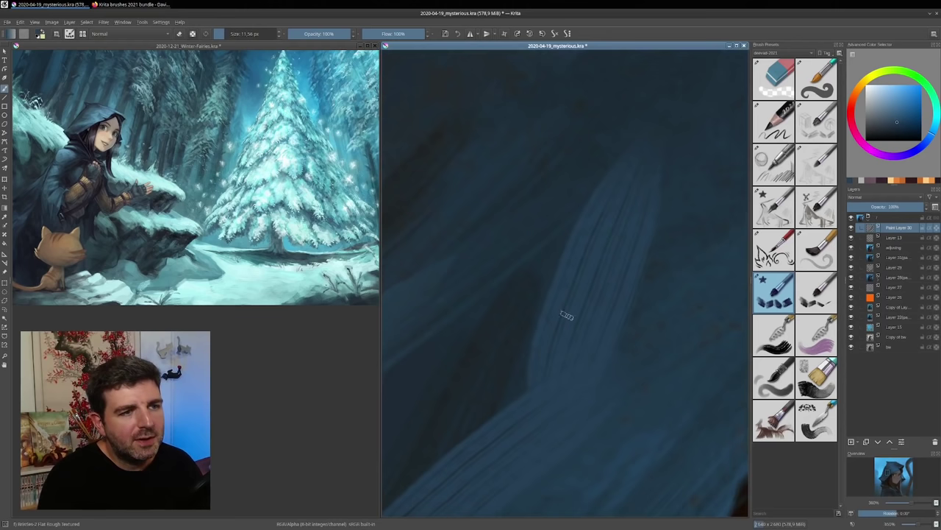
{"action": "left_click_drag", "start_coordinate": [648, 255], "coordinate": [645, 330]}
{"action": "left_click_drag", "start_coordinate": [620, 244], "coordinate": [654, 244]}
{"action": "key", "text": "bracketleft"}
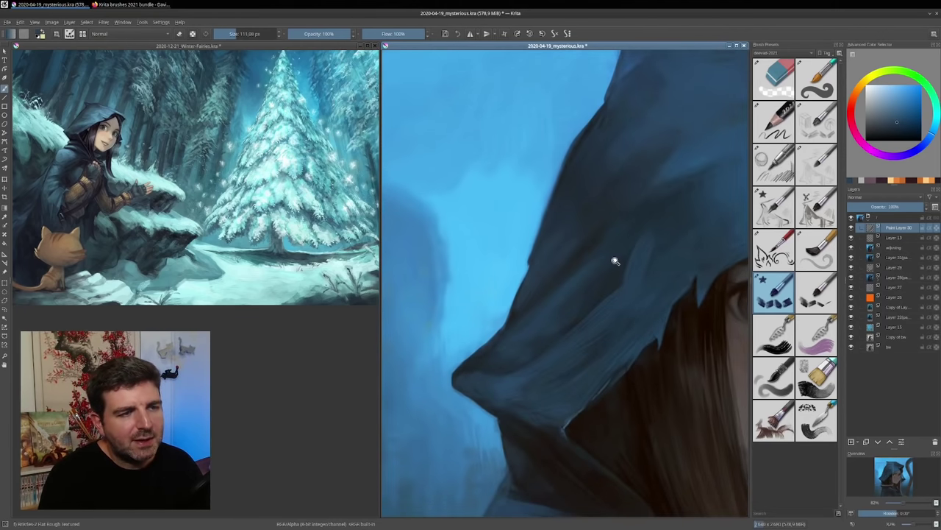
Paint over the hood's folds with repeatedly sampled dark and mid blues, enlarging the bristle brush to about 170 px
{"action": "scroll", "coordinate": [623, 250], "scroll_direction": "up", "scroll_amount": 2}
{"action": "left_click_drag", "start_coordinate": [623, 292], "coordinate": [609, 335]}
{"action": "left_click", "coordinate": [680, 281], "text": "ctrl"}
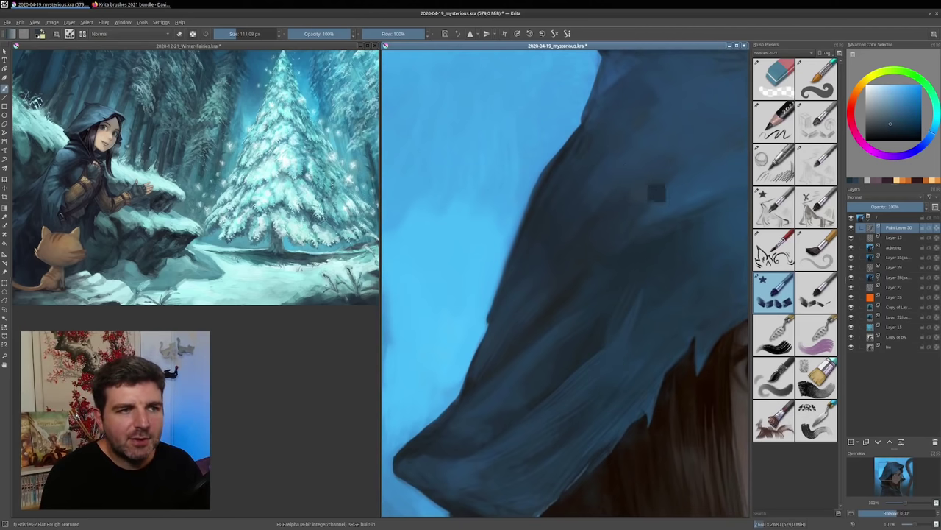
{"action": "left_click", "coordinate": [633, 168], "text": "ctrl"}
{"action": "left_click_drag", "start_coordinate": [514, 359], "coordinate": [575, 325]}
{"action": "mouse_move", "coordinate": [701, 250]}
{"action": "left_mouse_down"}
{"action": "mouse_move", "coordinate": [668, 265]}
{"action": "mouse_move", "coordinate": [737, 215]}
{"action": "left_mouse_up"}
{"action": "left_click", "coordinate": [647, 275], "text": "ctrl"}
{"action": "mouse_move", "coordinate": [697, 307]}
{"action": "left_mouse_down"}
{"action": "mouse_move", "coordinate": [701, 299]}
{"action": "mouse_move", "coordinate": [557, 361]}
{"action": "left_mouse_up"}
{"action": "left_click", "coordinate": [616, 281], "text": "ctrl"}
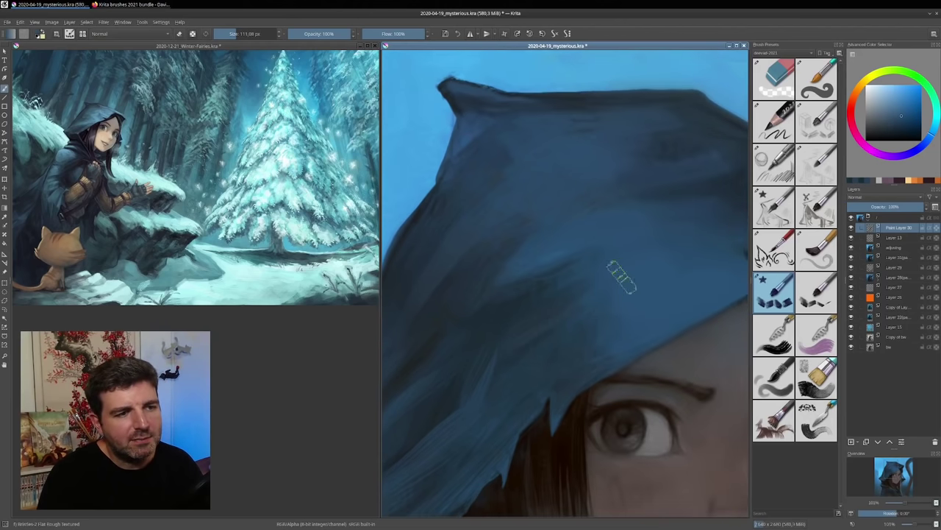
{"action": "left_click_drag", "start_coordinate": [622, 280], "coordinate": [676, 276]}
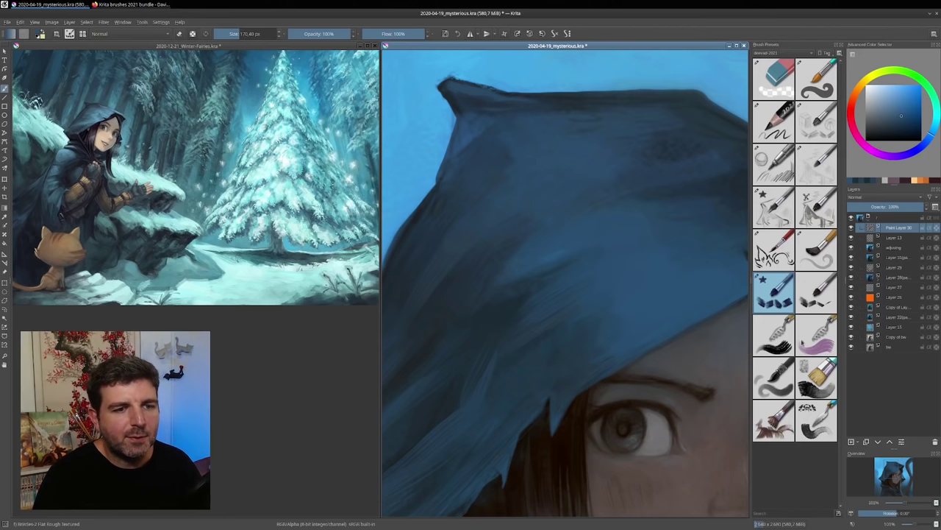
Blend the hood's light and dark blue areas above the eye with the Speedpainting Blocking Shape Textured brush and sampled blues
{"action": "key", "text": "slash"}
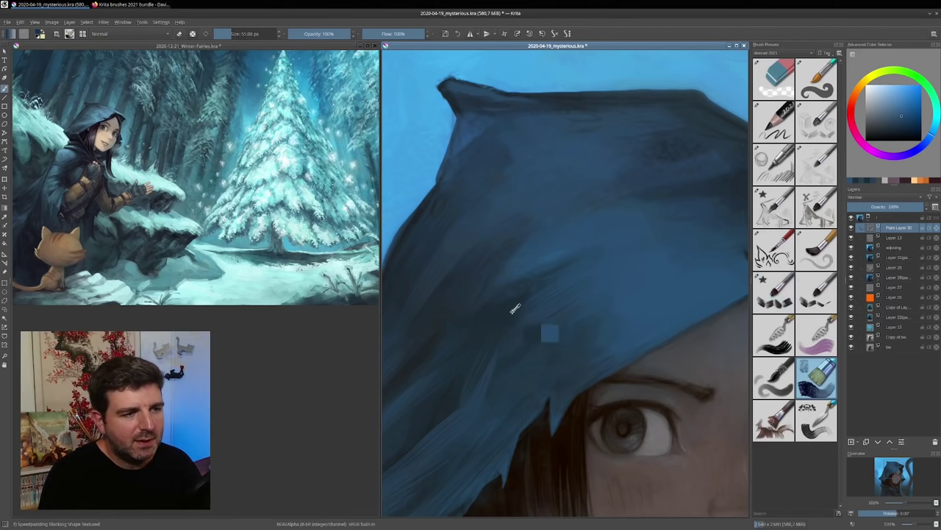
{"action": "mouse_move", "coordinate": [571, 275]}
{"action": "left_mouse_down"}
{"action": "mouse_move", "coordinate": [573, 299]}
{"action": "mouse_move", "coordinate": [602, 258]}
{"action": "mouse_move", "coordinate": [578, 306]}
{"action": "mouse_move", "coordinate": [554, 312]}
{"action": "mouse_move", "coordinate": [549, 284]}
{"action": "mouse_move", "coordinate": [574, 301]}
{"action": "left_mouse_up"}
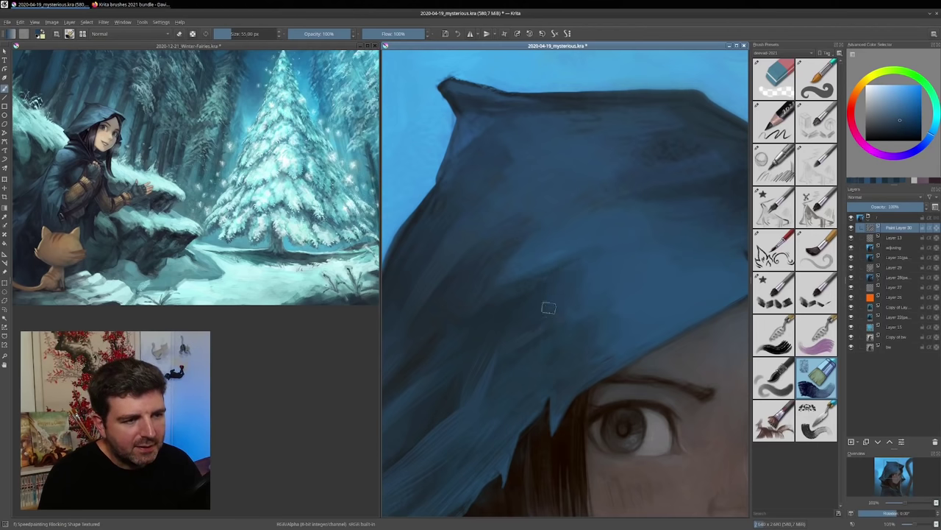
{"action": "left_click_drag", "start_coordinate": [542, 309], "coordinate": [561, 311]}
{"action": "left_click", "coordinate": [565, 287], "text": "ctrl"}
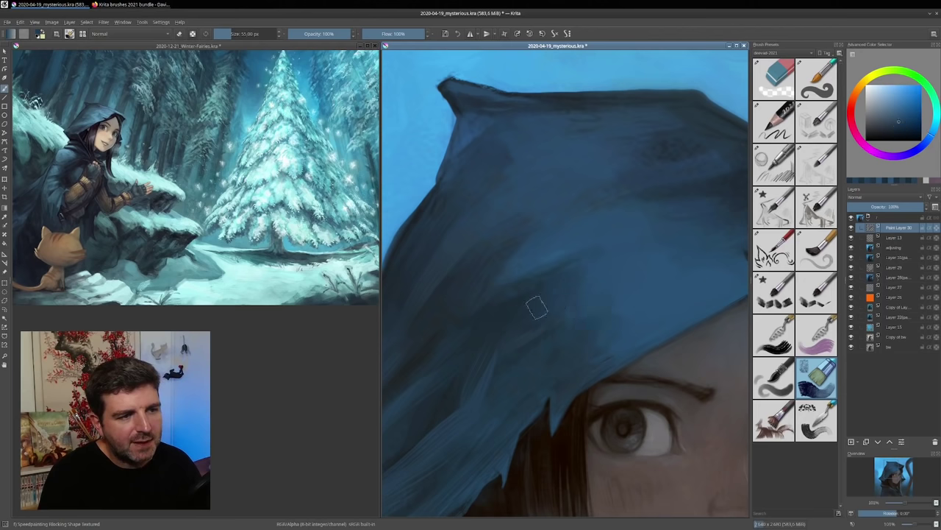
{"action": "left_click_drag", "start_coordinate": [566, 275], "coordinate": [547, 292]}
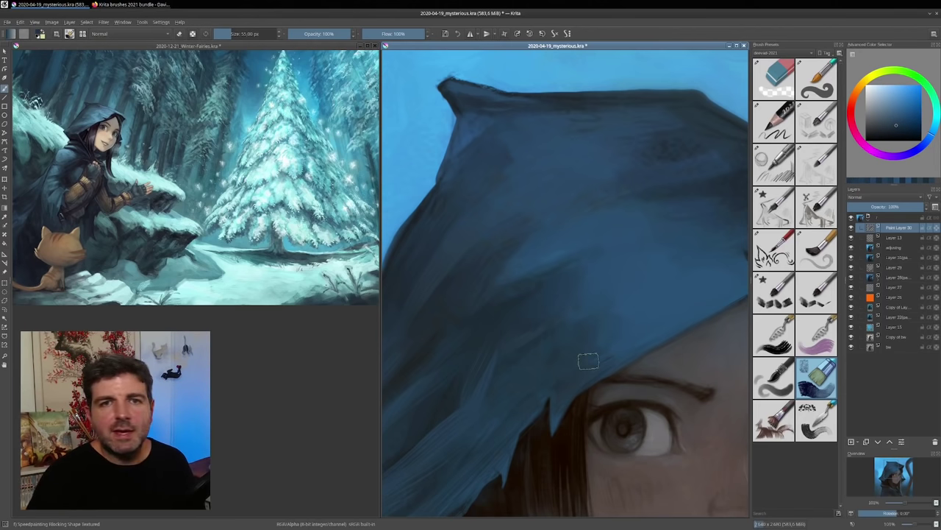
Examine the brushwork up close across the portrait's hood, face, hair strands and cloak
{"action": "left_click_drag", "start_coordinate": [505, 331], "coordinate": [631, 283]}
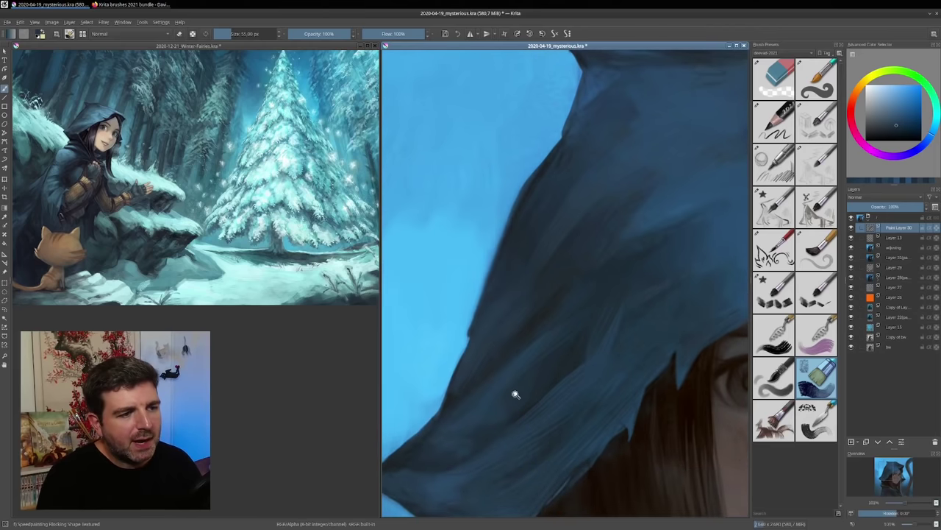
{"action": "left_click_drag", "start_coordinate": [516, 394], "coordinate": [535, 359]}
{"action": "left_click_drag", "start_coordinate": [605, 131], "coordinate": [567, 389]}
{"action": "left_click_drag", "start_coordinate": [645, 238], "coordinate": [557, 270]}
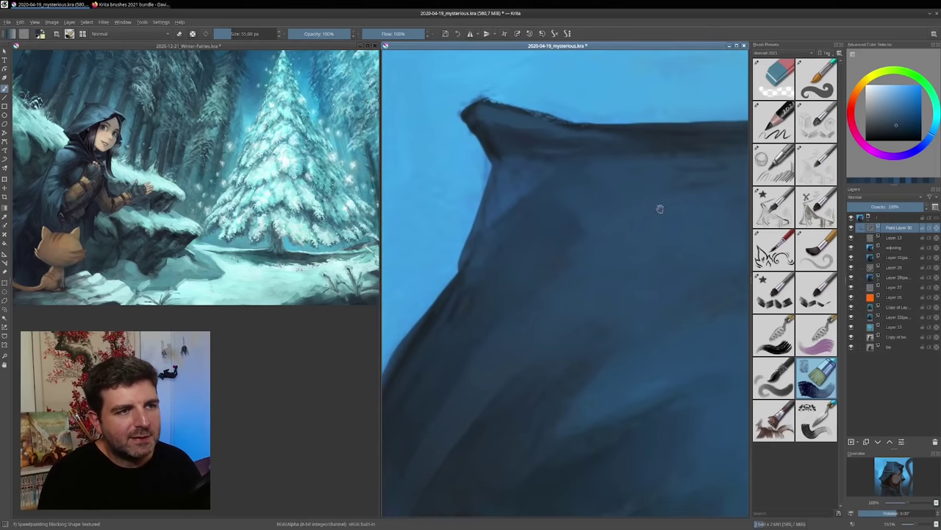
{"action": "left_click_drag", "start_coordinate": [660, 209], "coordinate": [494, 228]}
{"action": "left_click_drag", "start_coordinate": [668, 296], "coordinate": [510, 196]}
{"action": "left_click_drag", "start_coordinate": [609, 364], "coordinate": [593, 189]}
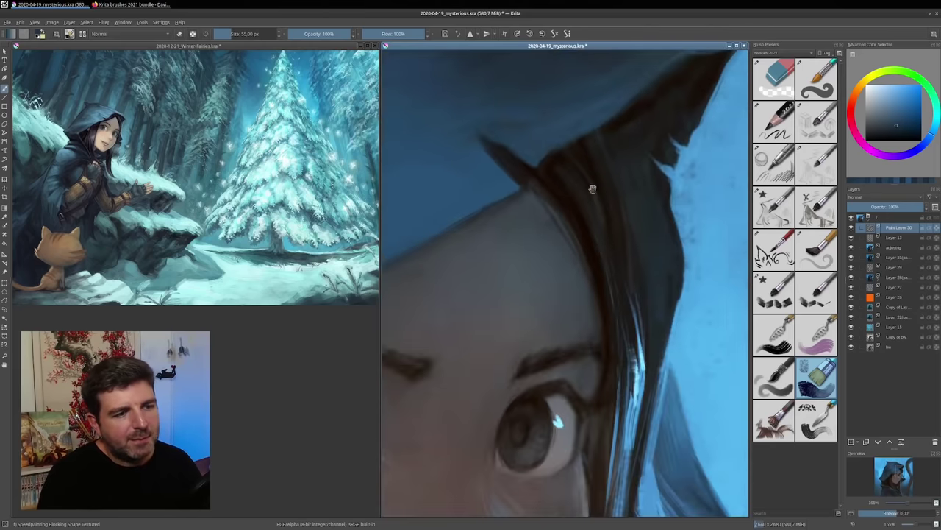
{"action": "left_click_drag", "start_coordinate": [576, 482], "coordinate": [587, 349]}
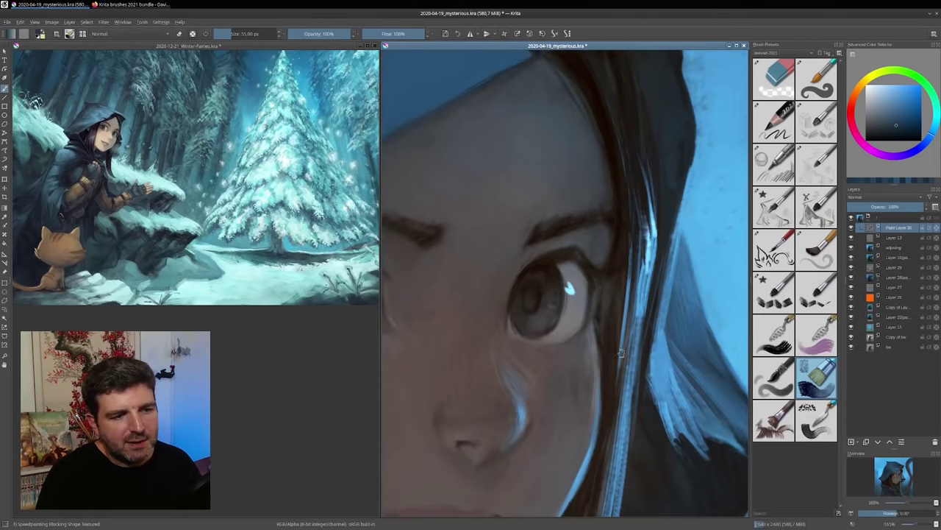
{"action": "scroll", "coordinate": [626, 430], "scroll_direction": "down", "scroll_amount": 8}
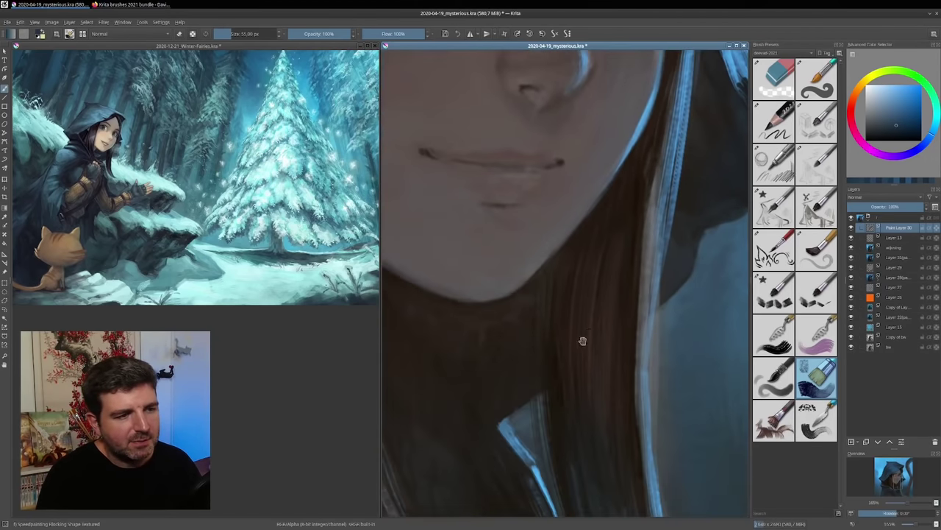
{"action": "scroll", "coordinate": [515, 319], "scroll_direction": "down", "scroll_amount": 8}
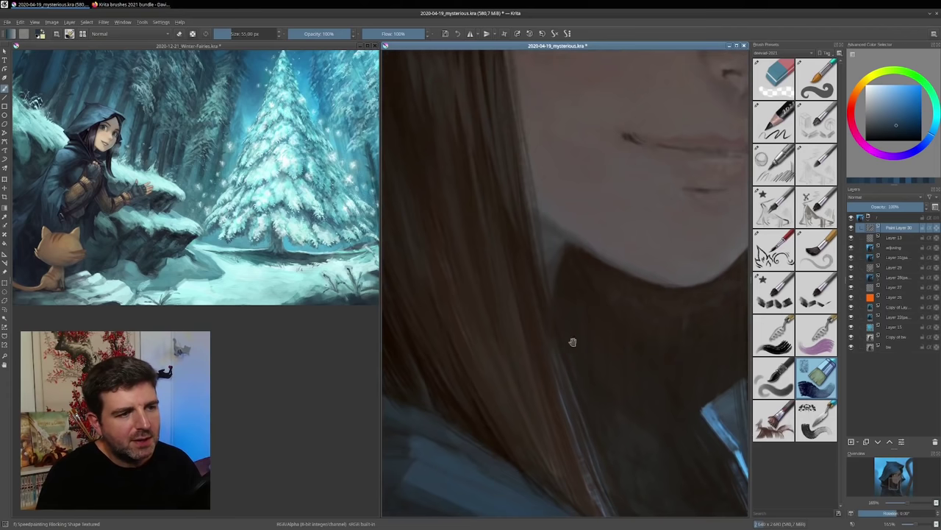
{"action": "scroll", "coordinate": [629, 320], "scroll_direction": "down", "scroll_amount": 6}
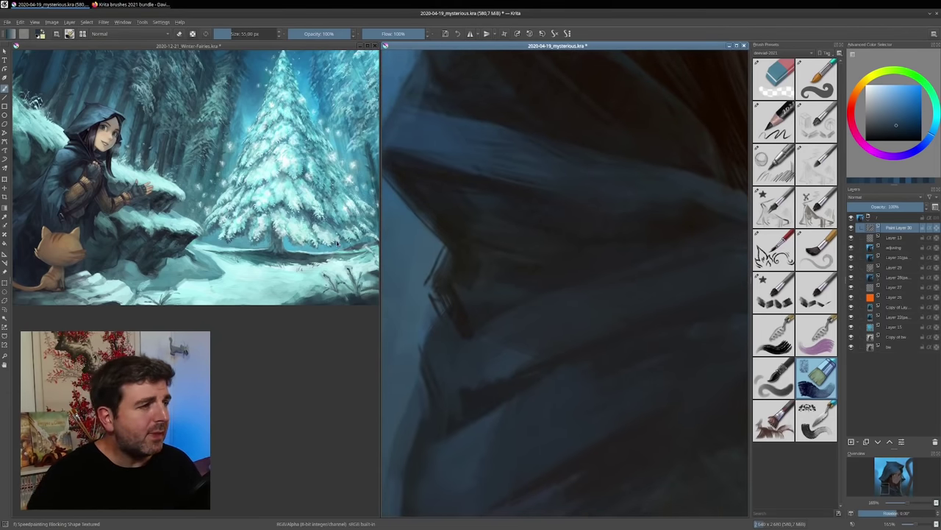
Maximize the Winter-Fairies illustration and inspect the snowy rocks and tree at 100% zoom
{"action": "double_click", "coordinate": [231, 54]}
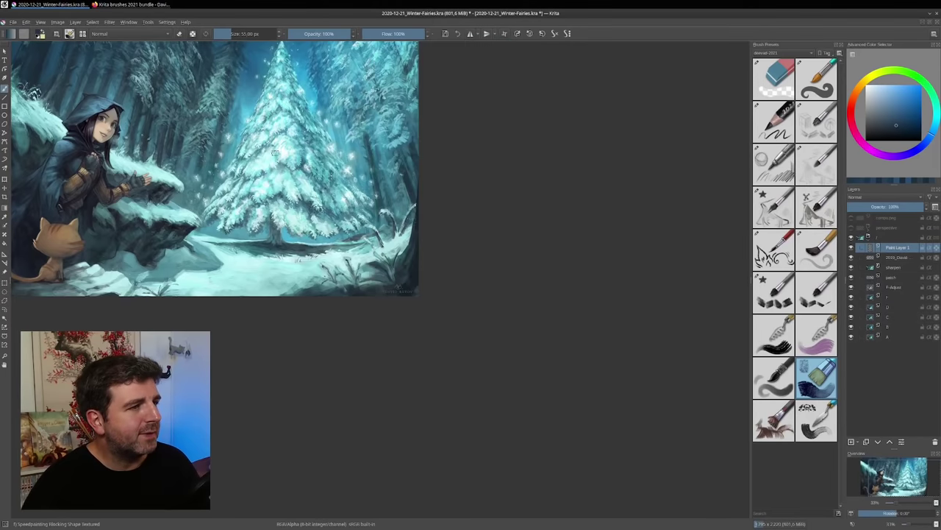
{"action": "scroll", "coordinate": [525, 246], "scroll_direction": "up", "scroll_amount": 1}
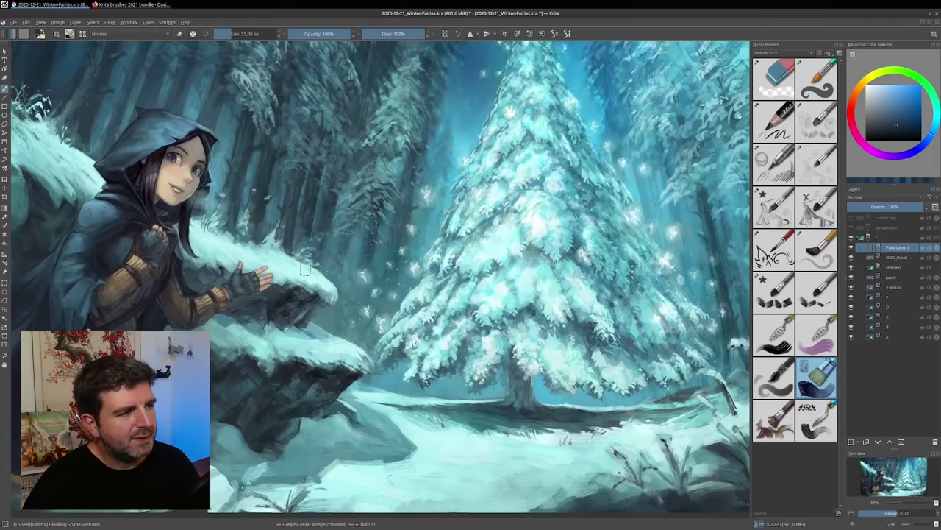
{"action": "scroll", "coordinate": [304, 270], "scroll_direction": "up", "scroll_amount": 2}
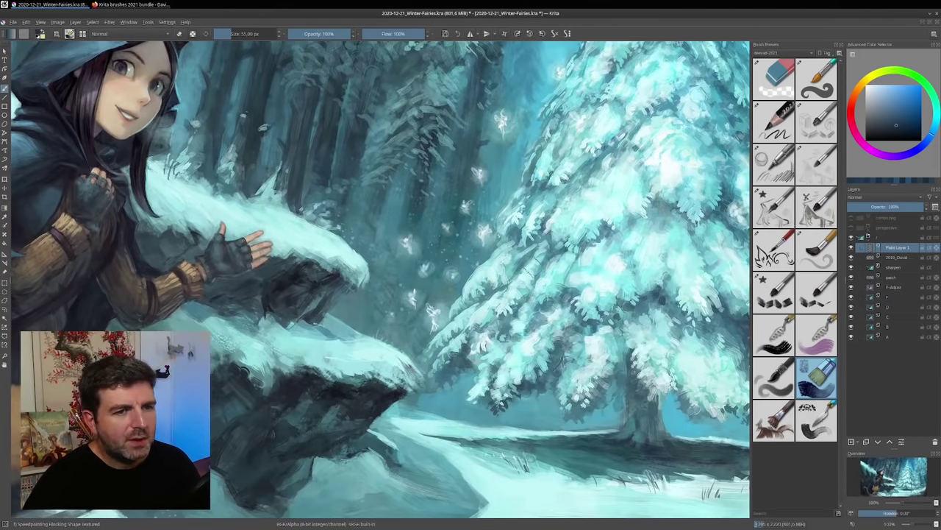
Paint thin dark twigs beside the snowy shrub with the Bristles-2 Flat Rough Textured Pressure brush and a sampled dark blue
{"action": "left_click", "coordinate": [815, 292]}
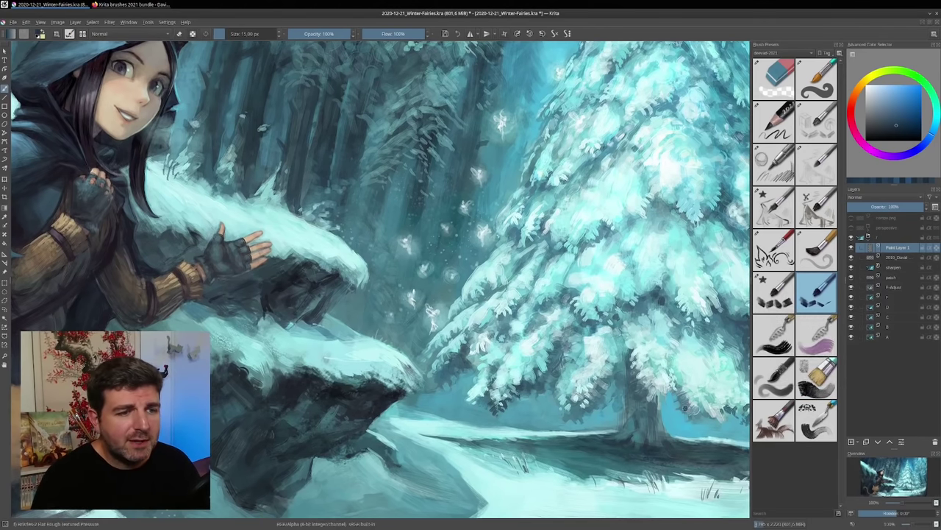
{"action": "left_click_drag", "start_coordinate": [719, 443], "coordinate": [553, 281]}
{"action": "left_click", "coordinate": [570, 285], "text": "ctrl"}
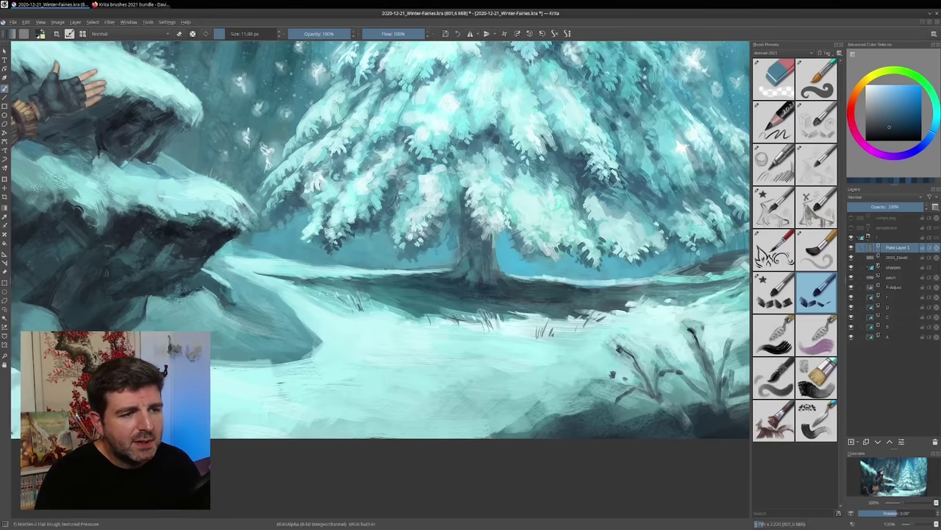
{"action": "left_click_drag", "start_coordinate": [633, 390], "coordinate": [619, 338]}
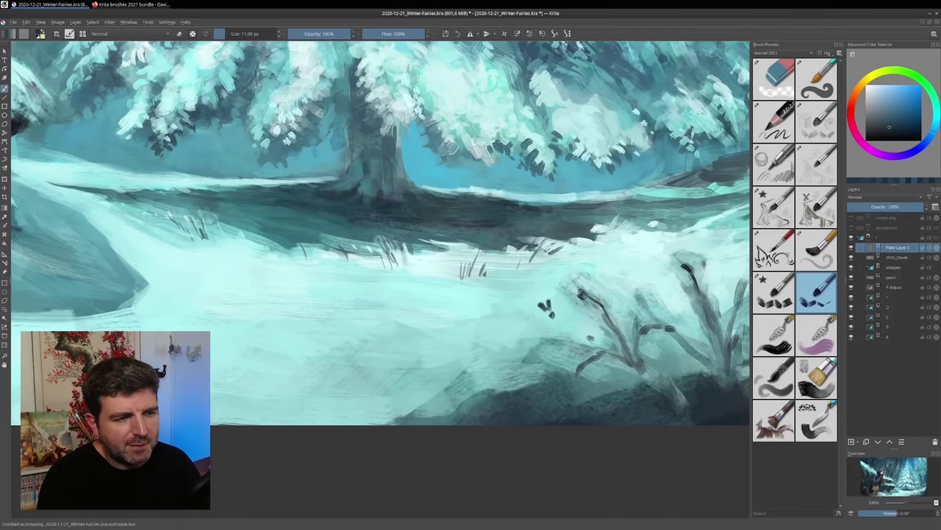
{"action": "left_click_drag", "start_coordinate": [551, 312], "coordinate": [589, 373]}
{"action": "mouse_move", "coordinate": [542, 340]}
{"action": "left_mouse_down"}
{"action": "mouse_move", "coordinate": [585, 367]}
{"action": "mouse_move", "coordinate": [589, 331]}
{"action": "left_mouse_up"}
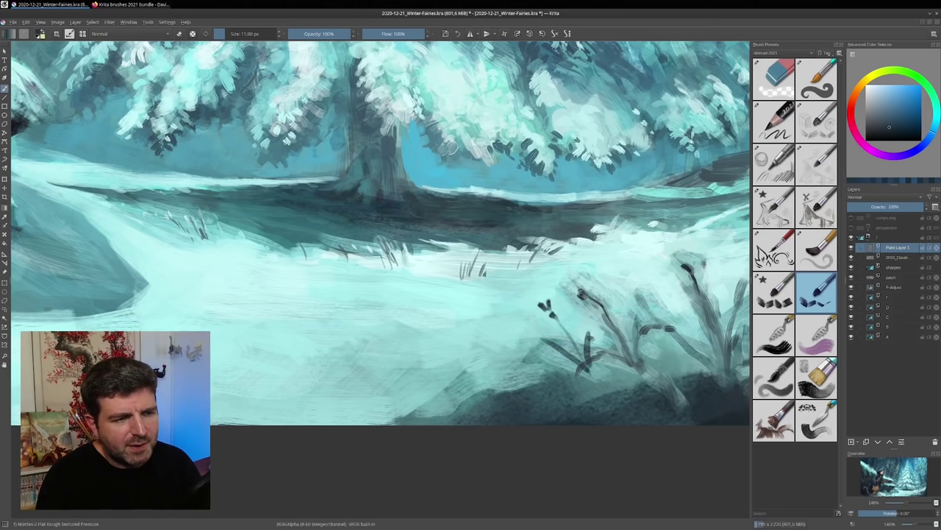
Add thicker dark strokes at the shrub's base with the Bristles-2 Flat Rough Textured brush at about 42 px
{"action": "left_click", "coordinate": [774, 292]}
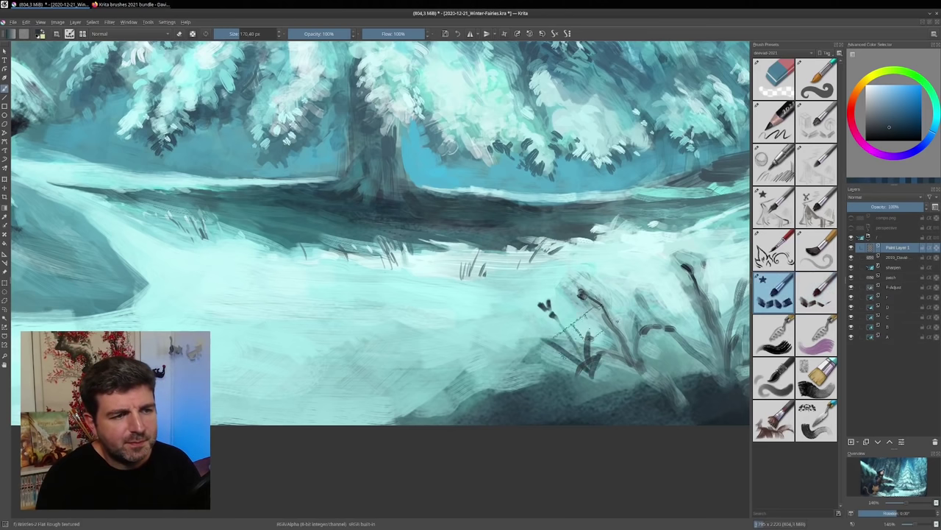
{"action": "mouse_move", "coordinate": [584, 371]}
{"action": "left_mouse_down"}
{"action": "mouse_move", "coordinate": [532, 332]}
{"action": "mouse_move", "coordinate": [590, 383]}
{"action": "mouse_move", "coordinate": [610, 364]}
{"action": "left_mouse_up"}
{"action": "left_click_drag", "start_coordinate": [603, 397], "coordinate": [630, 378]}
{"action": "left_click_drag", "start_coordinate": [700, 358], "coordinate": [515, 376]}
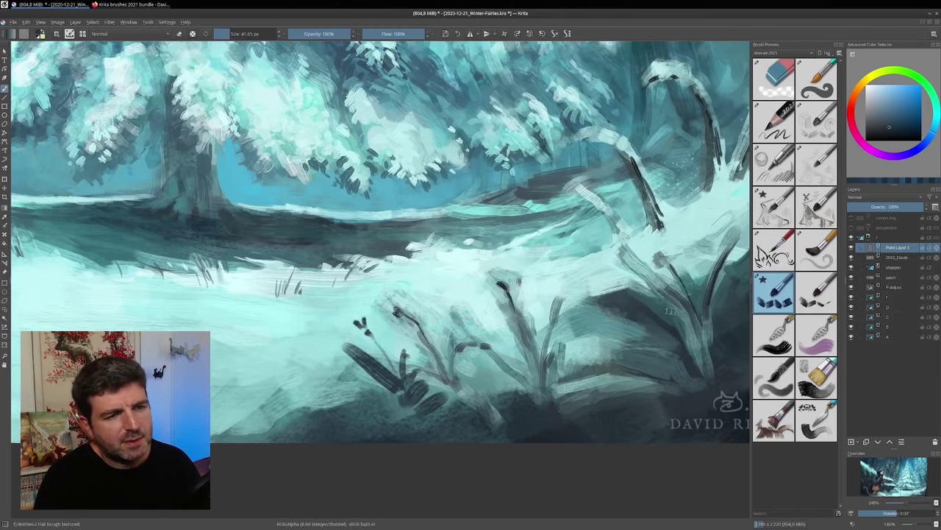
{"action": "left_click_drag", "start_coordinate": [614, 287], "coordinate": [634, 285]}
{"action": "left_click", "coordinate": [595, 277], "text": "ctrl"}
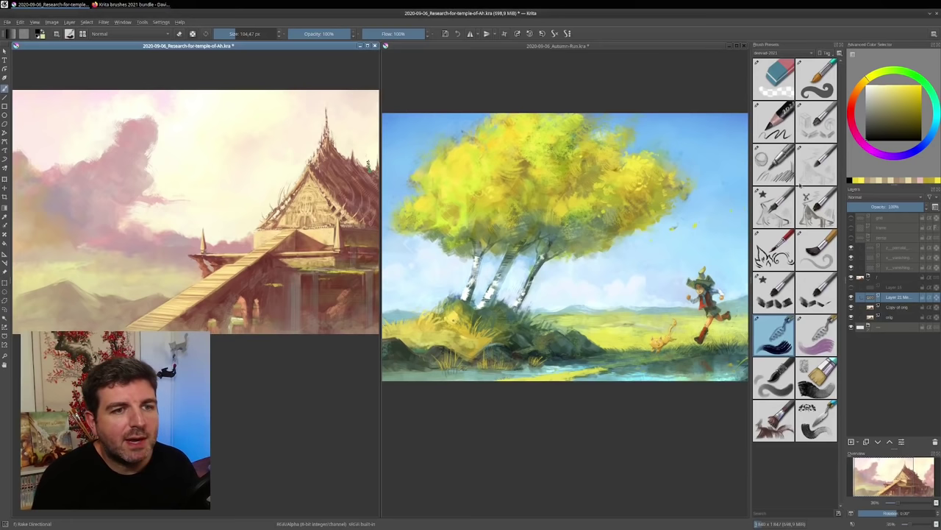
Add a new paint layer inside the painting group of the Research-for-temple-of-Ah file
{"action": "left_click", "coordinate": [892, 288]}
{"action": "key", "text": "Insert"}
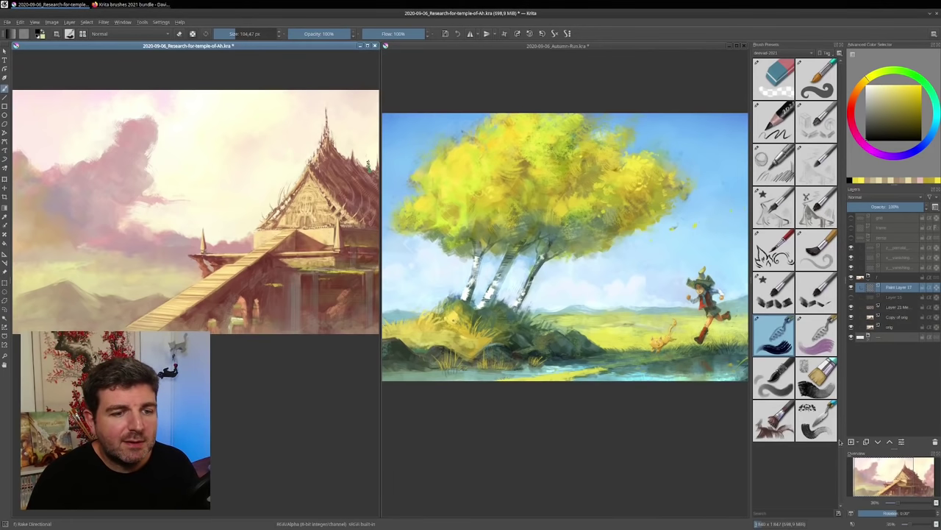
Paint parallel black Rake Directional and Rake Mix strokes beside the Autumn-Run tree, plus a black Rake Mix patch at the foliage's edge
{"action": "left_click", "coordinate": [596, 237]}
{"action": "left_click_drag", "start_coordinate": [581, 197], "coordinate": [602, 307]}
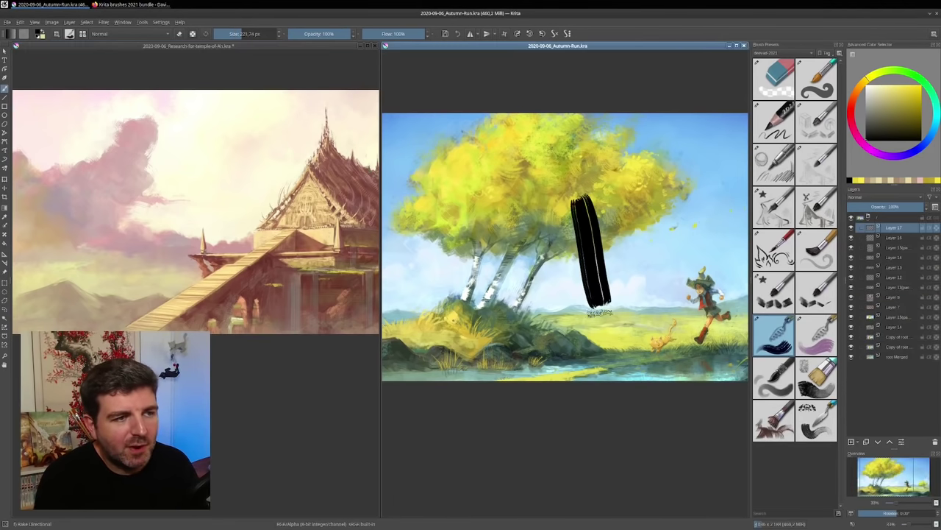
{"action": "left_click", "coordinate": [817, 335]}
{"action": "left_click_drag", "start_coordinate": [607, 193], "coordinate": [634, 298]}
{"action": "left_click_drag", "start_coordinate": [666, 228], "coordinate": [637, 254]}
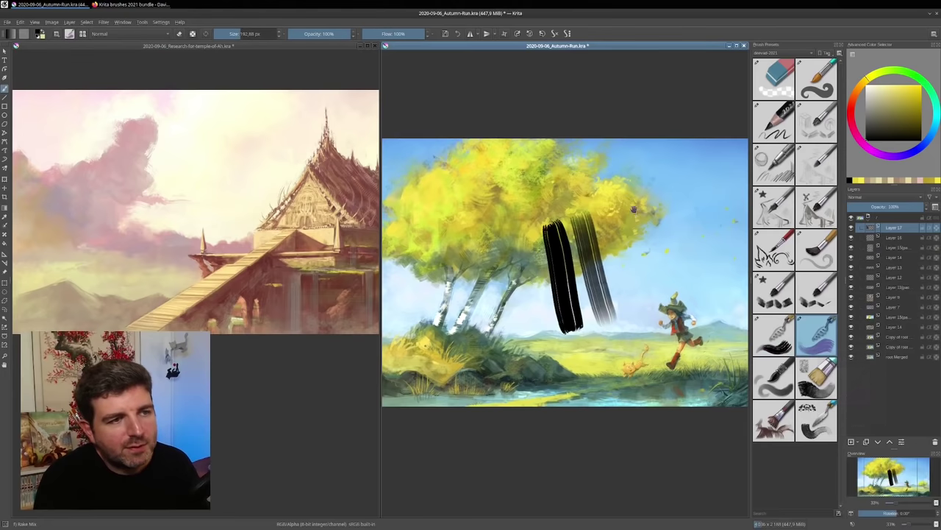
{"action": "scroll", "coordinate": [629, 184], "scroll_direction": "up", "scroll_amount": 2}
{"action": "mouse_move", "coordinate": [631, 179]}
{"action": "left_mouse_down"}
{"action": "mouse_move", "coordinate": [680, 221]}
{"action": "mouse_move", "coordinate": [706, 278]}
{"action": "left_mouse_up"}
Blend bright turquoise into the black patch at the foliage's edge with the Rake Mix brush
{"action": "left_click", "coordinate": [935, 107]}
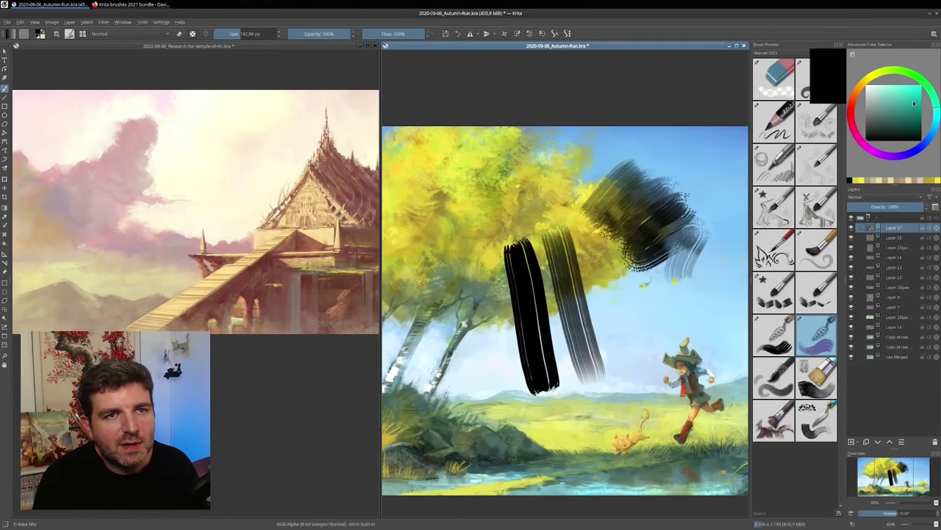
{"action": "left_click", "coordinate": [917, 85]}
{"action": "mouse_move", "coordinate": [585, 173]}
{"action": "left_mouse_down"}
{"action": "mouse_move", "coordinate": [625, 177]}
{"action": "mouse_move", "coordinate": [640, 184]}
{"action": "mouse_move", "coordinate": [658, 221]}
{"action": "mouse_move", "coordinate": [632, 283]}
{"action": "mouse_move", "coordinate": [665, 283]}
{"action": "left_mouse_up"}
{"action": "scroll", "coordinate": [666, 272], "scroll_direction": "up", "scroll_amount": 3}
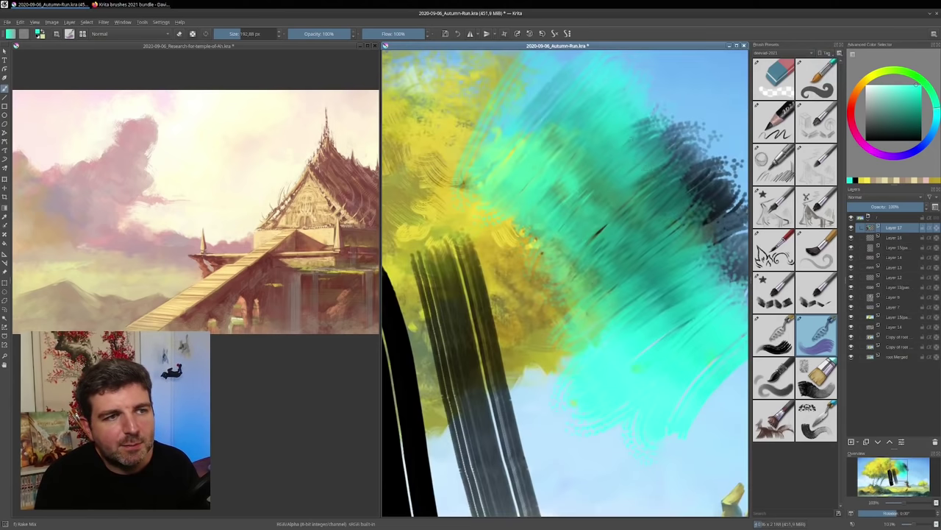
{"action": "scroll", "coordinate": [670, 253], "scroll_direction": "down", "scroll_amount": 4}
Mix orange strokes into the turquoise patch with the Rake Mix brush
{"action": "left_click", "coordinate": [859, 89]}
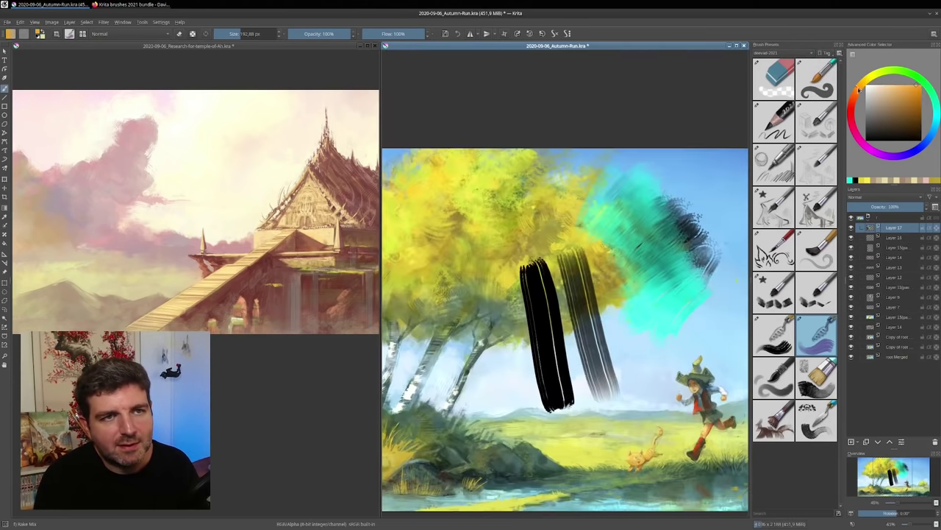
{"action": "mouse_move", "coordinate": [633, 212]}
{"action": "left_mouse_down"}
{"action": "mouse_move", "coordinate": [623, 271]}
{"action": "mouse_move", "coordinate": [622, 254]}
{"action": "left_mouse_up"}
{"action": "mouse_move", "coordinate": [663, 189]}
{"action": "left_mouse_down"}
{"action": "mouse_move", "coordinate": [686, 190]}
{"action": "mouse_move", "coordinate": [723, 220]}
{"action": "mouse_move", "coordinate": [705, 286]}
{"action": "mouse_move", "coordinate": [683, 288]}
{"action": "mouse_move", "coordinate": [629, 250]}
{"action": "mouse_move", "coordinate": [664, 303]}
{"action": "mouse_move", "coordinate": [705, 255]}
{"action": "mouse_move", "coordinate": [633, 314]}
{"action": "mouse_move", "coordinate": [648, 316]}
{"action": "mouse_move", "coordinate": [714, 251]}
{"action": "mouse_move", "coordinate": [628, 286]}
{"action": "mouse_move", "coordinate": [658, 227]}
{"action": "mouse_move", "coordinate": [648, 235]}
{"action": "mouse_move", "coordinate": [619, 210]}
{"action": "mouse_move", "coordinate": [589, 225]}
{"action": "mouse_move", "coordinate": [620, 270]}
{"action": "mouse_move", "coordinate": [659, 258]}
{"action": "mouse_move", "coordinate": [600, 315]}
{"action": "left_mouse_up"}
{"action": "key", "text": "x"}
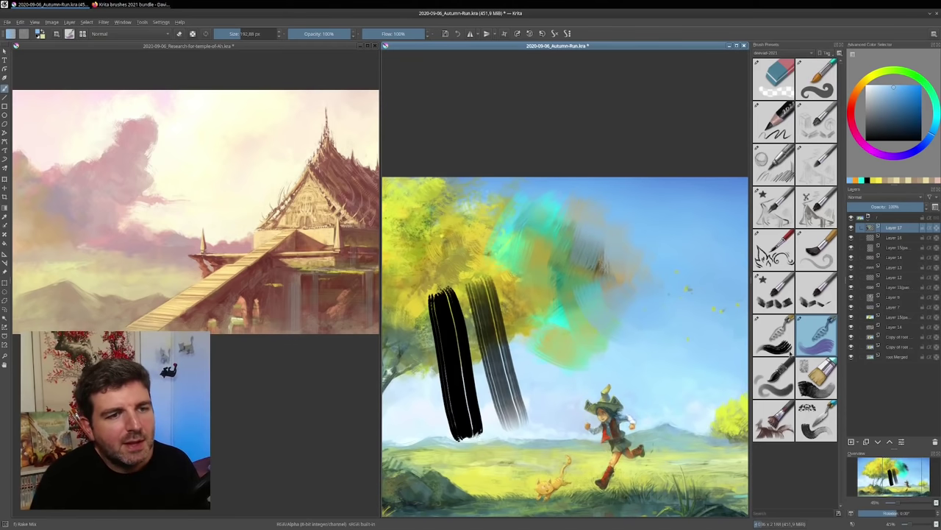
Paint grey-blue strokes over the mixed patch with the Rake Directional brush, repeatedly sampling nearby canvas colours
{"action": "left_click", "coordinate": [781, 342]}
{"action": "mouse_move", "coordinate": [607, 261]}
{"action": "left_mouse_down"}
{"action": "mouse_move", "coordinate": [576, 249]}
{"action": "mouse_move", "coordinate": [620, 273]}
{"action": "left_mouse_up"}
{"action": "left_click", "coordinate": [599, 268], "text": "ctrl"}
{"action": "left_click", "coordinate": [589, 235], "text": "ctrl"}
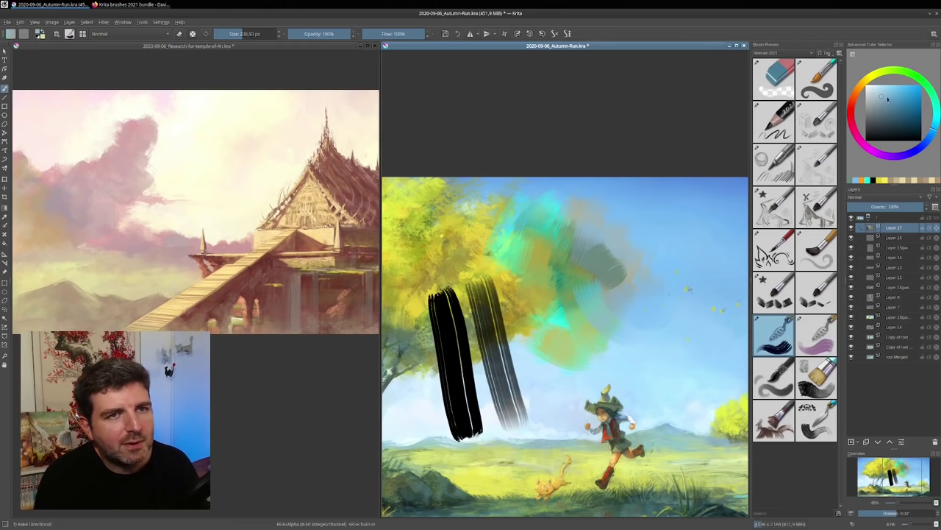
{"action": "mouse_move", "coordinate": [576, 222]}
{"action": "left_mouse_down"}
{"action": "mouse_move", "coordinate": [625, 286]}
{"action": "mouse_move", "coordinate": [631, 279]}
{"action": "mouse_move", "coordinate": [601, 307]}
{"action": "left_mouse_up"}
{"action": "left_click", "coordinate": [621, 245], "text": "ctrl"}
{"action": "left_click_drag", "start_coordinate": [617, 263], "coordinate": [634, 258]}
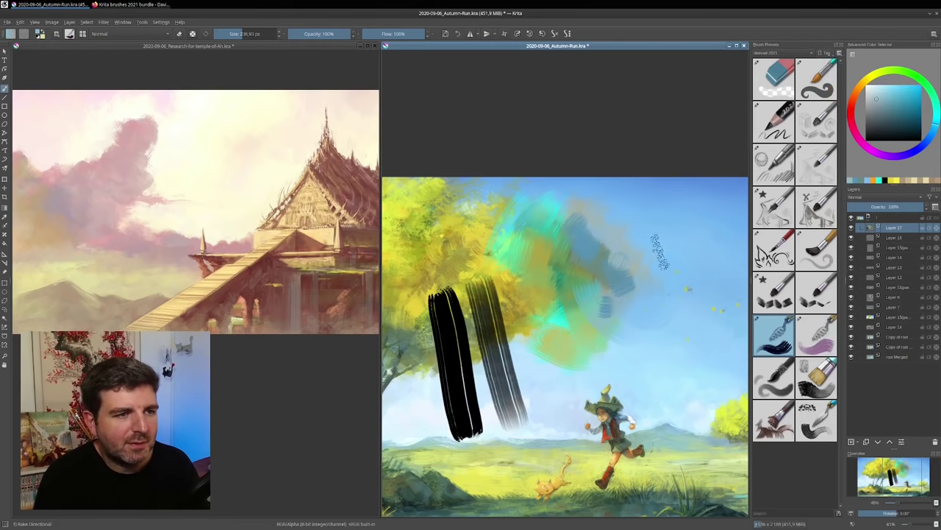
Place light orange dabs on the patch with Rake Directional, and spread softer orange strokes into the sky with Rake Mix
{"action": "left_click", "coordinate": [861, 88]}
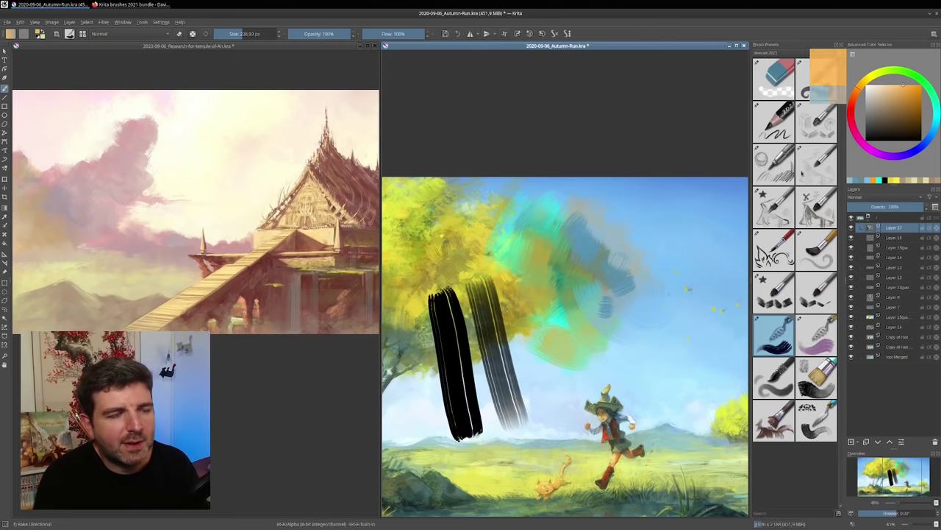
{"action": "left_click_drag", "start_coordinate": [594, 237], "coordinate": [615, 312]}
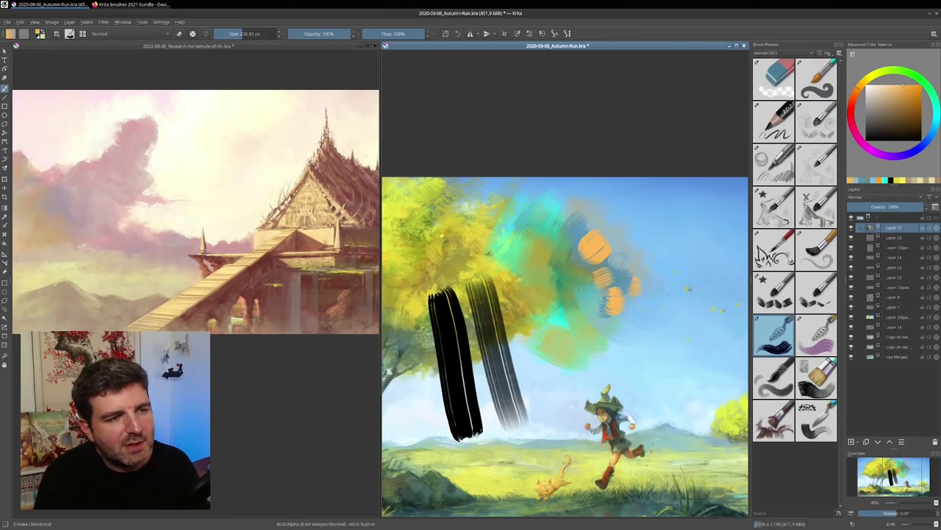
{"action": "left_click_drag", "start_coordinate": [568, 271], "coordinate": [571, 292]}
{"action": "left_click_drag", "start_coordinate": [572, 215], "coordinate": [575, 234]}
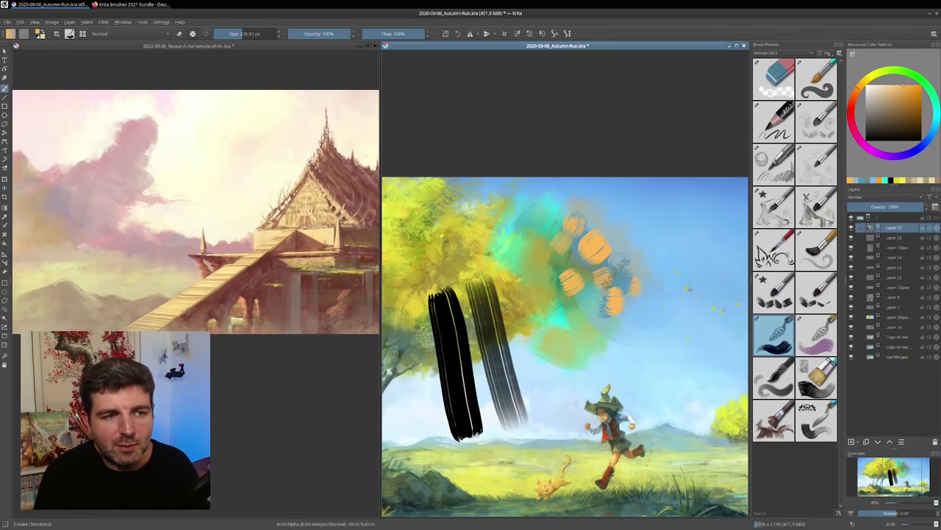
{"action": "left_click", "coordinate": [815, 337]}
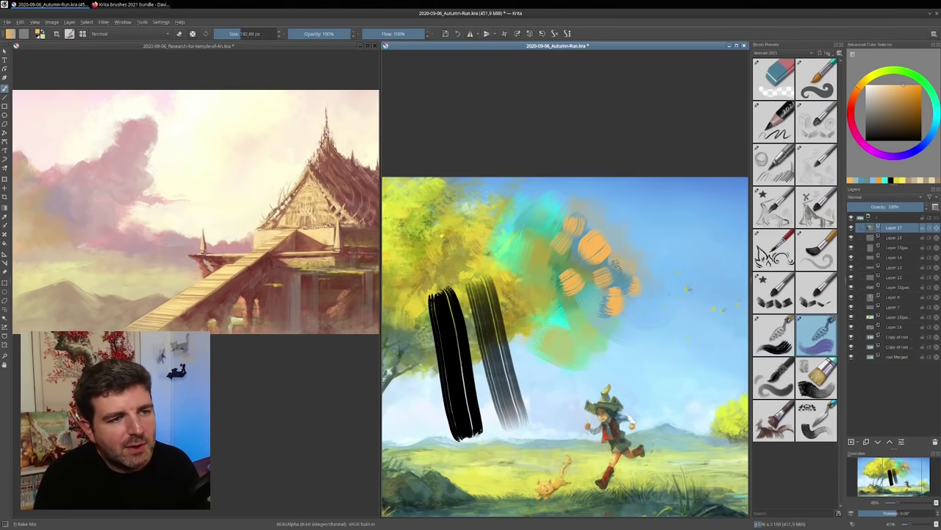
{"action": "mouse_move", "coordinate": [596, 210]}
{"action": "left_mouse_down"}
{"action": "mouse_move", "coordinate": [628, 214]}
{"action": "mouse_move", "coordinate": [638, 230]}
{"action": "mouse_move", "coordinate": [673, 210]}
{"action": "mouse_move", "coordinate": [664, 253]}
{"action": "mouse_move", "coordinate": [638, 253]}
{"action": "mouse_move", "coordinate": [637, 228]}
{"action": "mouse_move", "coordinate": [697, 262]}
{"action": "mouse_move", "coordinate": [671, 285]}
{"action": "mouse_move", "coordinate": [655, 282]}
{"action": "mouse_move", "coordinate": [681, 305]}
{"action": "mouse_move", "coordinate": [664, 325]}
{"action": "mouse_move", "coordinate": [645, 323]}
{"action": "mouse_move", "coordinate": [626, 335]}
{"action": "mouse_move", "coordinate": [717, 343]}
{"action": "left_mouse_up"}
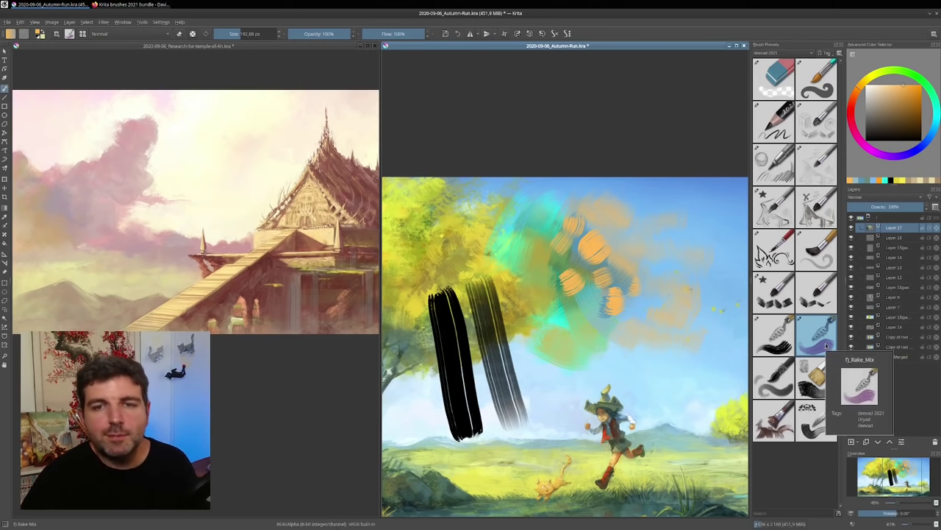
Return to the Rake Directional brush and undo all the test strokes on the Autumn-Run painting
{"action": "left_click", "coordinate": [784, 344]}
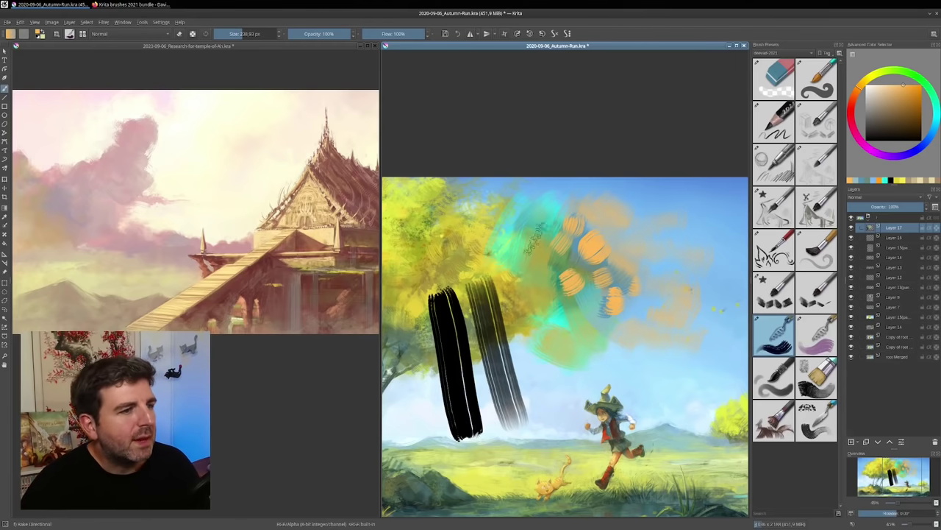
{"action": "left_click_drag", "start_coordinate": [478, 295], "coordinate": [528, 278]}
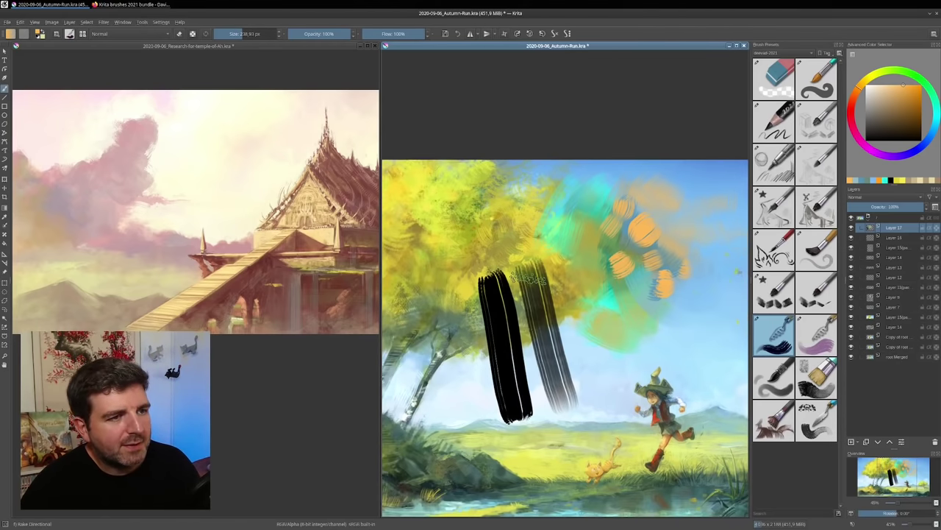
{"action": "key", "text": "ctrl+z"}
{"action": "key", "text": "ctrl+z"}
{"action": "key", "text": "ctrl+z"}
{"action": "key", "text": "ctrl+z"}
{"action": "key", "text": "ctrl+z"}
{"action": "key", "text": "ctrl+z"}
{"action": "key", "text": "ctrl+z"}
{"action": "key", "text": "ctrl+z"}
{"action": "key", "text": "ctrl+z"}
{"action": "key", "text": "ctrl+z"}
{"action": "key", "text": "ctrl+z"}
{"action": "key", "text": "ctrl+z"}
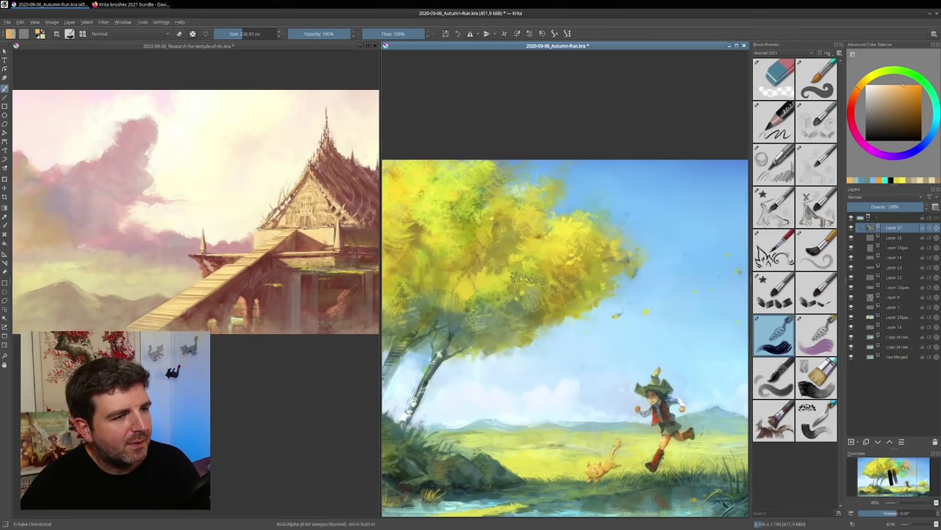
Examine the rake brushwork in the Autumn-Run tree's yellow foliage and along its edge against the sky
{"action": "scroll", "coordinate": [528, 278], "scroll_direction": "up", "scroll_amount": 5}
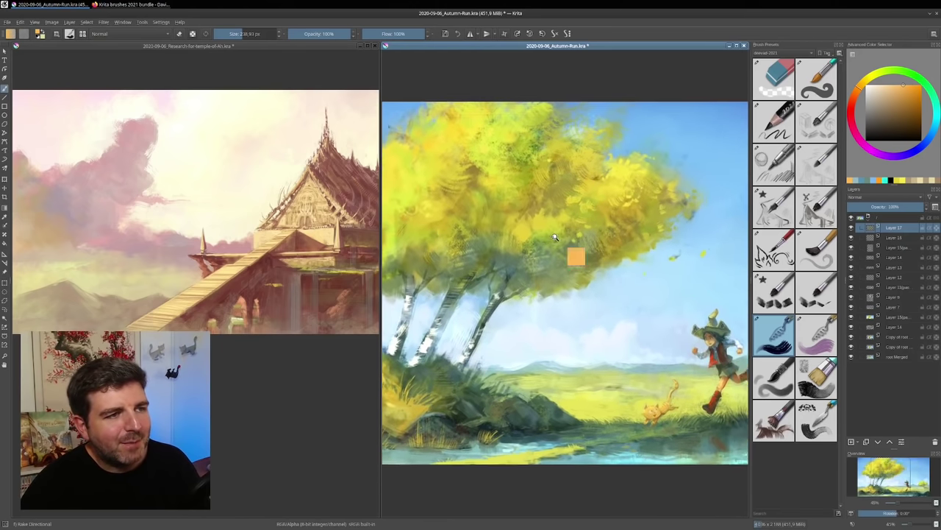
{"action": "scroll", "coordinate": [555, 236], "scroll_direction": "down", "scroll_amount": 4}
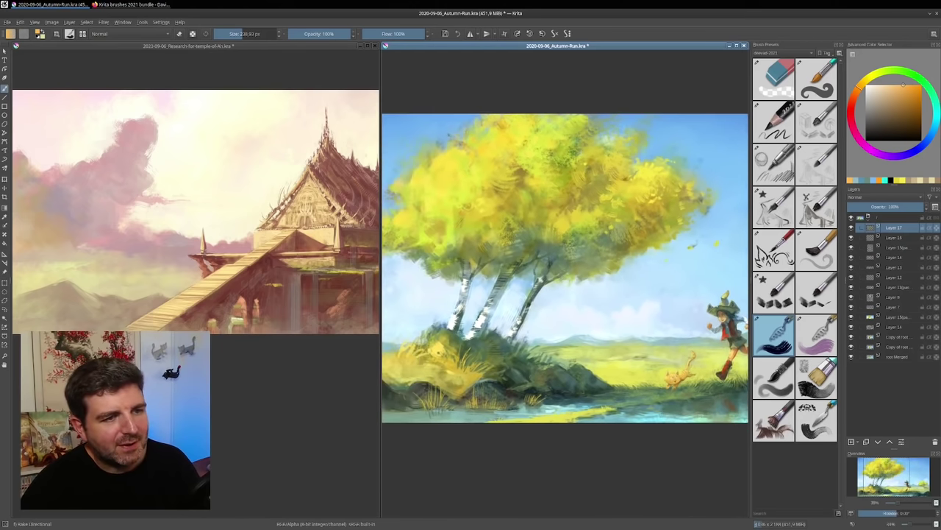
{"action": "scroll", "coordinate": [566, 173], "scroll_direction": "up", "scroll_amount": 4}
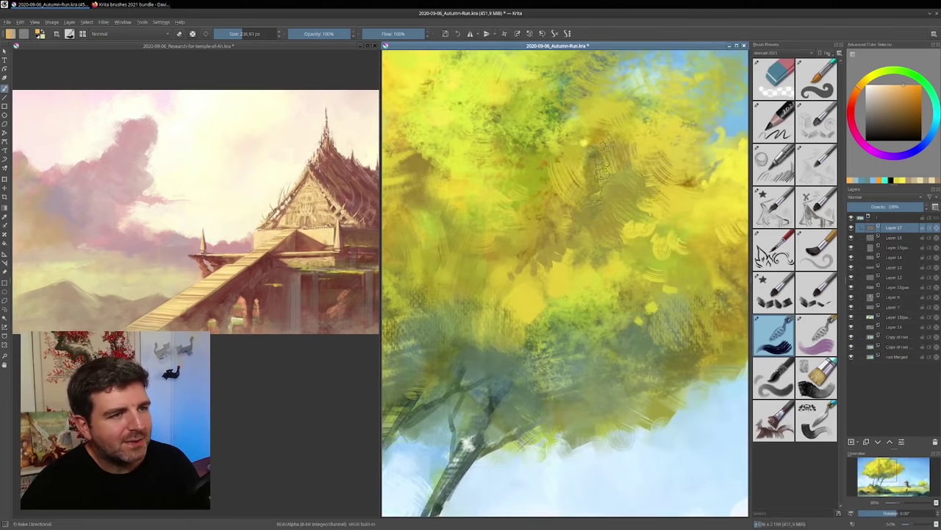
{"action": "left_click_drag", "start_coordinate": [638, 249], "coordinate": [602, 278]}
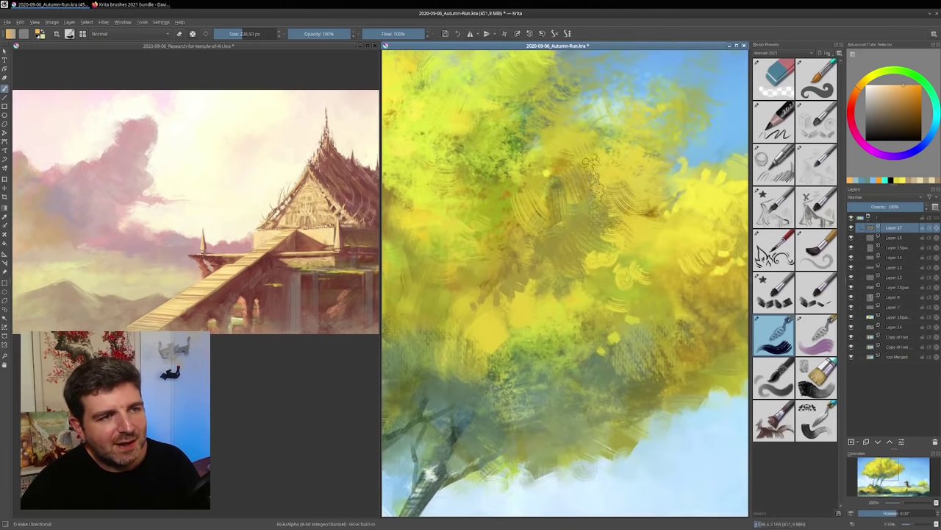
{"action": "left_click_drag", "start_coordinate": [655, 179], "coordinate": [466, 246]}
{"action": "scroll", "coordinate": [587, 248], "scroll_direction": "up", "scroll_amount": 1}
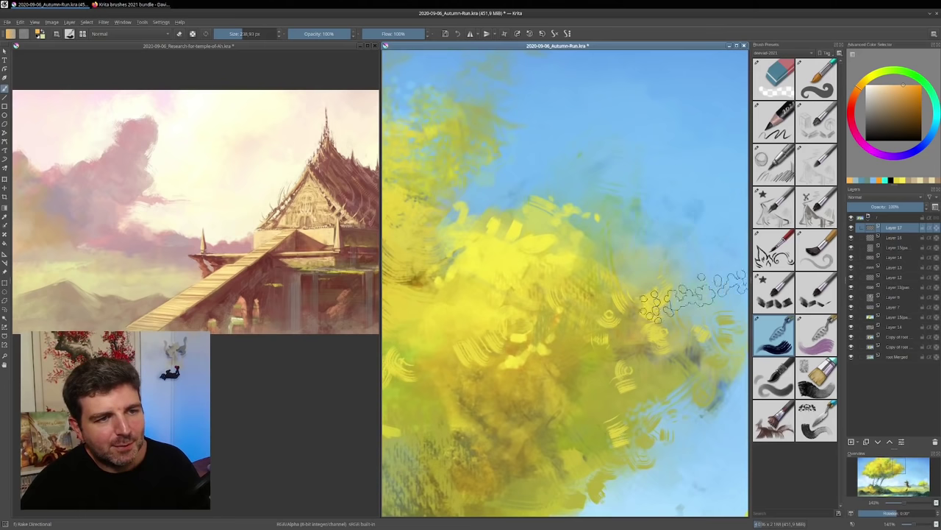
Examine the rake brushwork in the temple painting's pink clouds, pale horizon and mountains at 100% zoom
{"action": "left_click", "coordinate": [147, 195]}
{"action": "left_click_drag", "start_coordinate": [157, 210], "coordinate": [247, 214]}
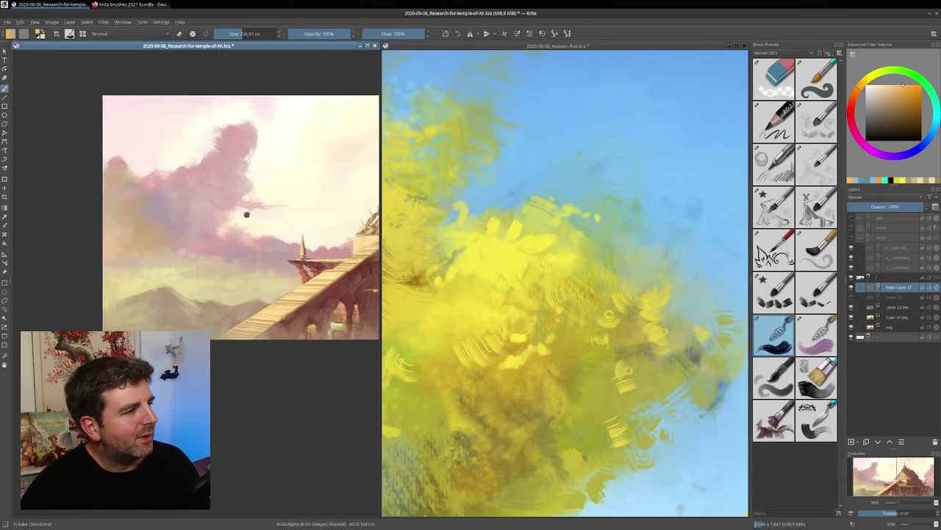
{"action": "scroll", "coordinate": [246, 214], "scroll_direction": "up", "scroll_amount": 5}
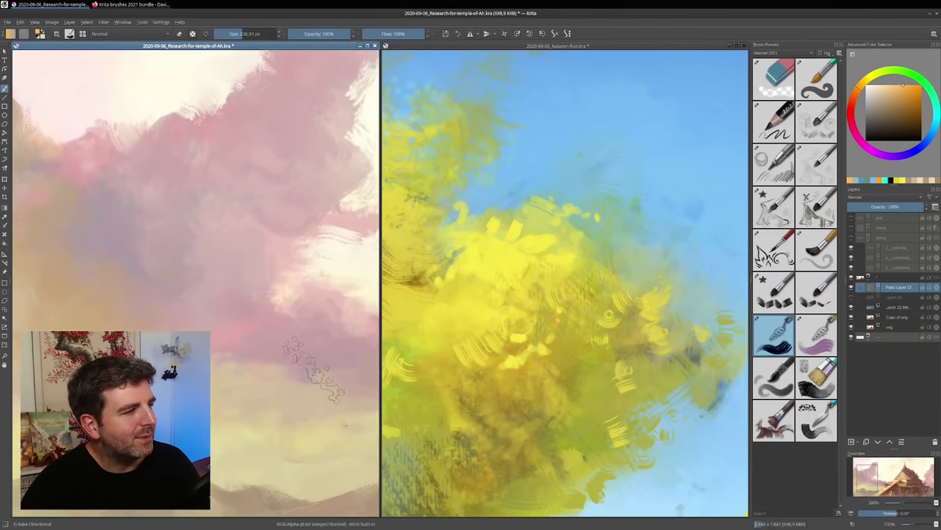
{"action": "scroll", "coordinate": [263, 397], "scroll_direction": "down", "scroll_amount": 3}
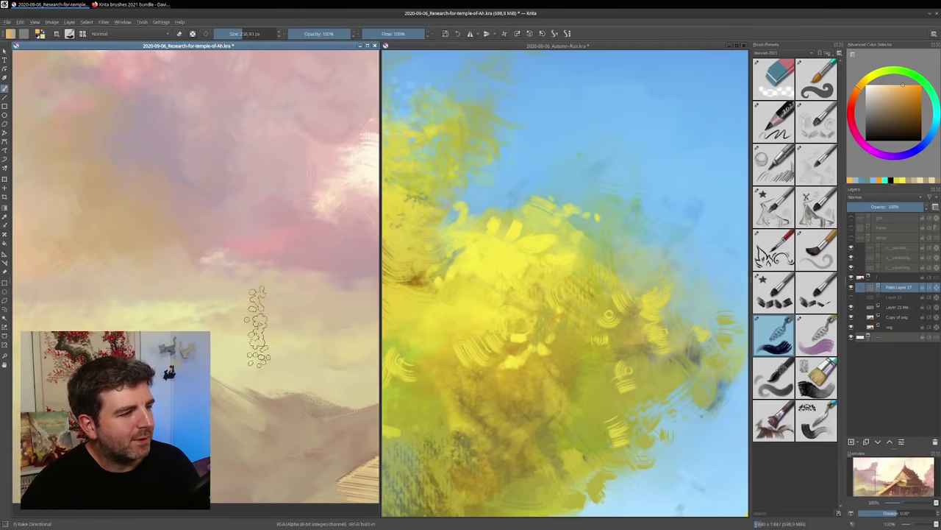
{"action": "left_click_drag", "start_coordinate": [265, 389], "coordinate": [247, 285]}
{"action": "left_click_drag", "start_coordinate": [304, 288], "coordinate": [262, 472]}
{"action": "left_click_drag", "start_coordinate": [270, 196], "coordinate": [209, 343]}
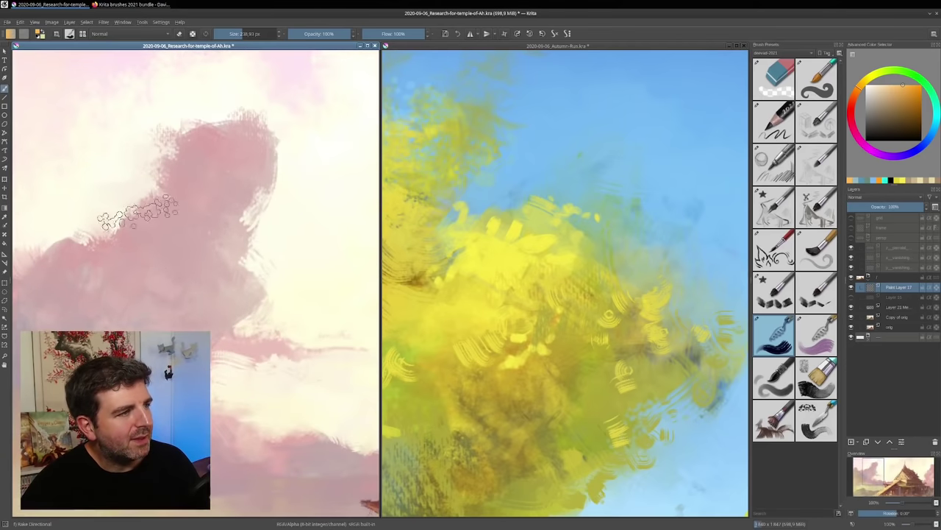
{"action": "scroll", "coordinate": [262, 294], "scroll_direction": "down", "scroll_amount": 4}
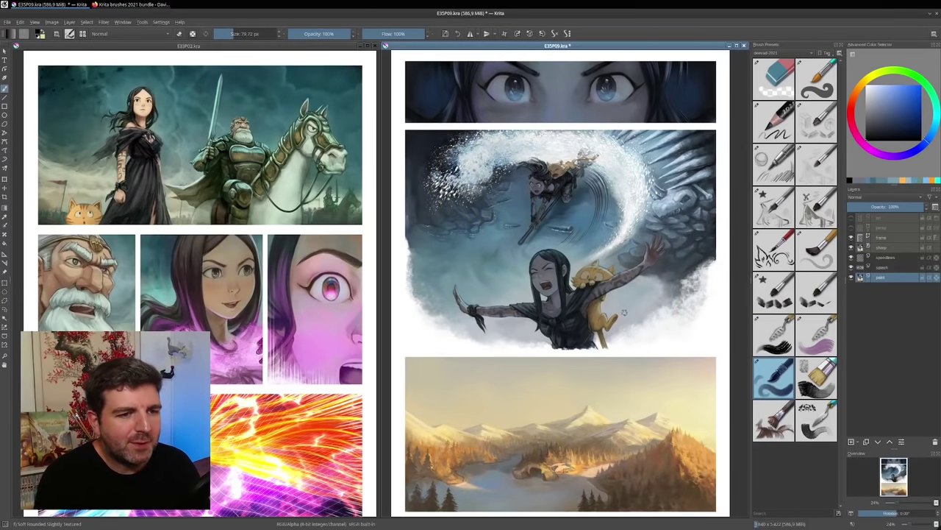
Paint a wavy black stroke from faint to opaque beside the screaming woman with the Soft Rounded Slightly Textured brush
{"action": "scroll", "coordinate": [572, 316], "scroll_direction": "up", "scroll_amount": 5}
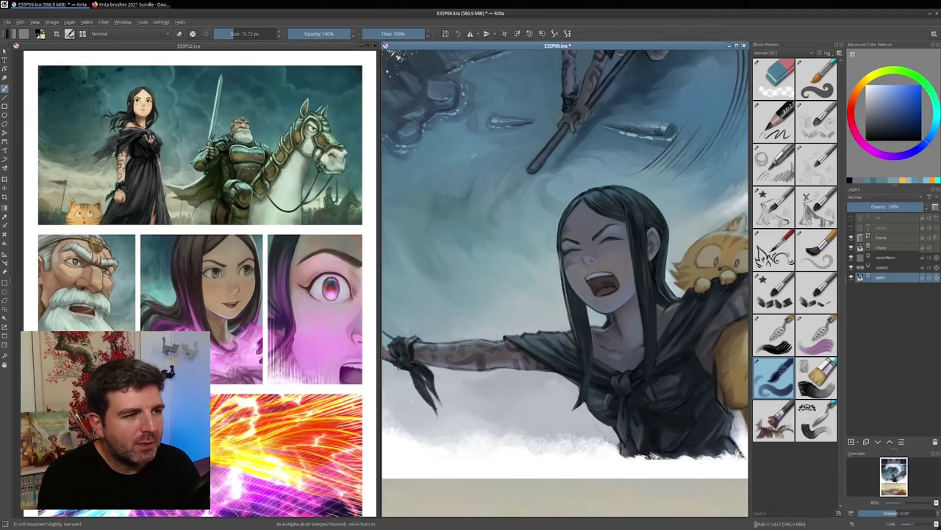
{"action": "mouse_move", "coordinate": [499, 218]}
{"action": "left_mouse_down"}
{"action": "mouse_move", "coordinate": [507, 230]}
{"action": "mouse_move", "coordinate": [500, 256]}
{"action": "mouse_move", "coordinate": [515, 280]}
{"action": "mouse_move", "coordinate": [509, 309]}
{"action": "mouse_move", "coordinate": [530, 332]}
{"action": "mouse_move", "coordinate": [489, 391]}
{"action": "mouse_move", "coordinate": [553, 444]}
{"action": "mouse_move", "coordinate": [487, 458]}
{"action": "left_mouse_up"}
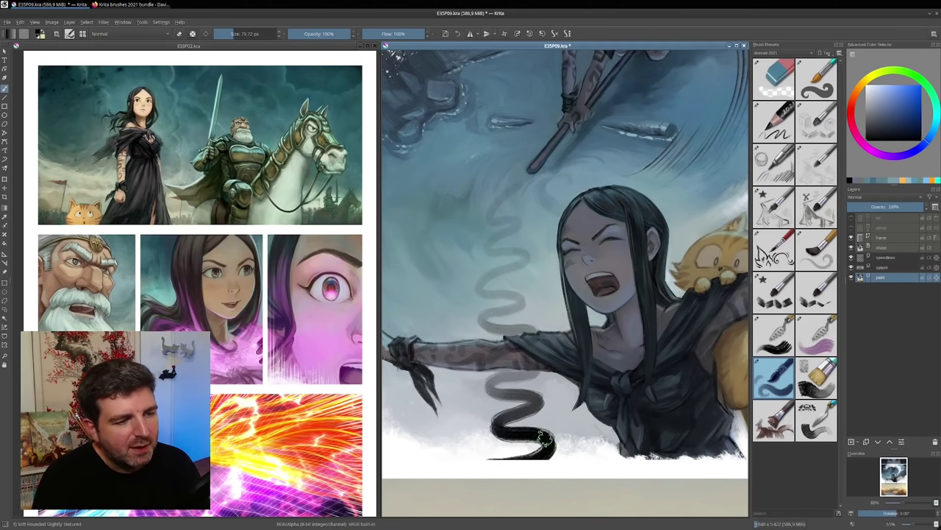
{"action": "mouse_move", "coordinate": [562, 440]}
{"action": "left_mouse_down"}
{"action": "mouse_move", "coordinate": [586, 398]}
{"action": "mouse_move", "coordinate": [604, 408]}
{"action": "mouse_move", "coordinate": [593, 433]}
{"action": "left_mouse_up"}
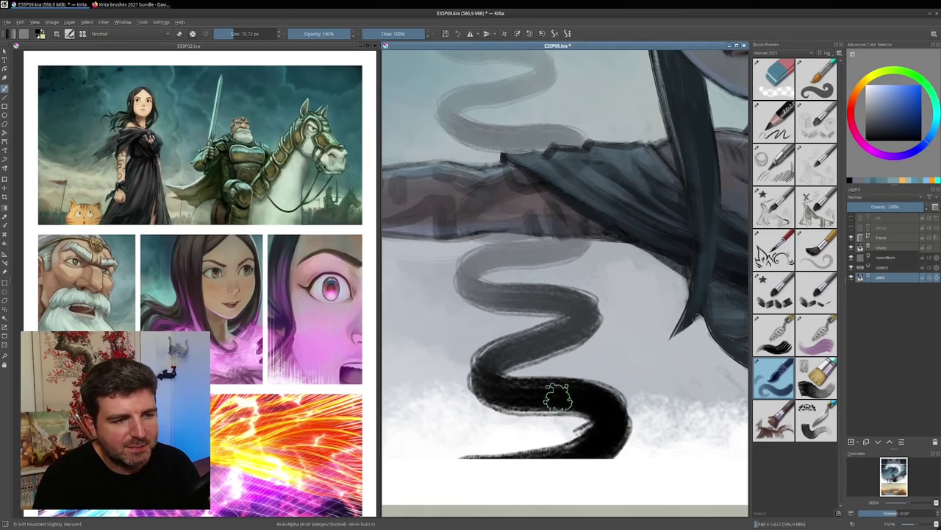
Mark the wavy stroke's dark bend with a black arrow at 12.02 px, and its faint start with a thinner arrow
{"action": "left_click_drag", "start_coordinate": [571, 326], "coordinate": [537, 316]}
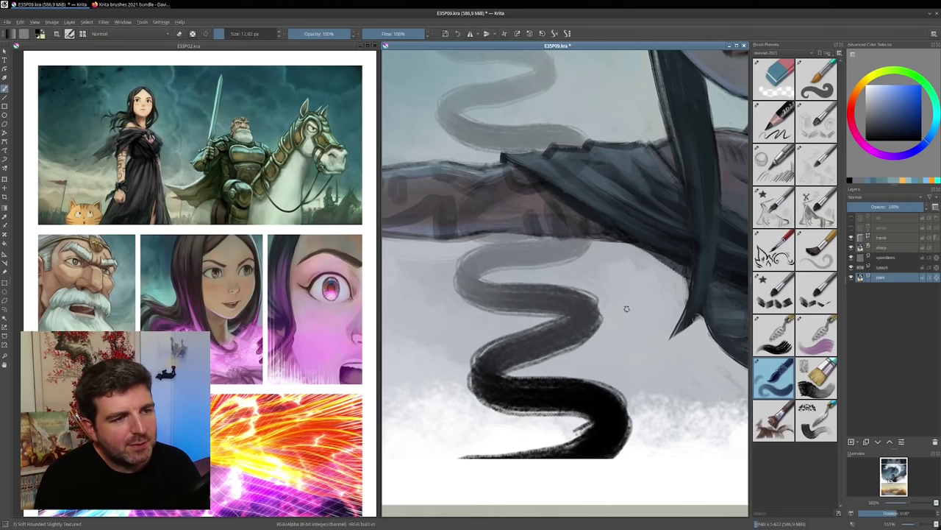
{"action": "mouse_move", "coordinate": [642, 289]}
{"action": "left_mouse_down"}
{"action": "mouse_move", "coordinate": [588, 316]}
{"action": "mouse_move", "coordinate": [625, 314]}
{"action": "left_mouse_up"}
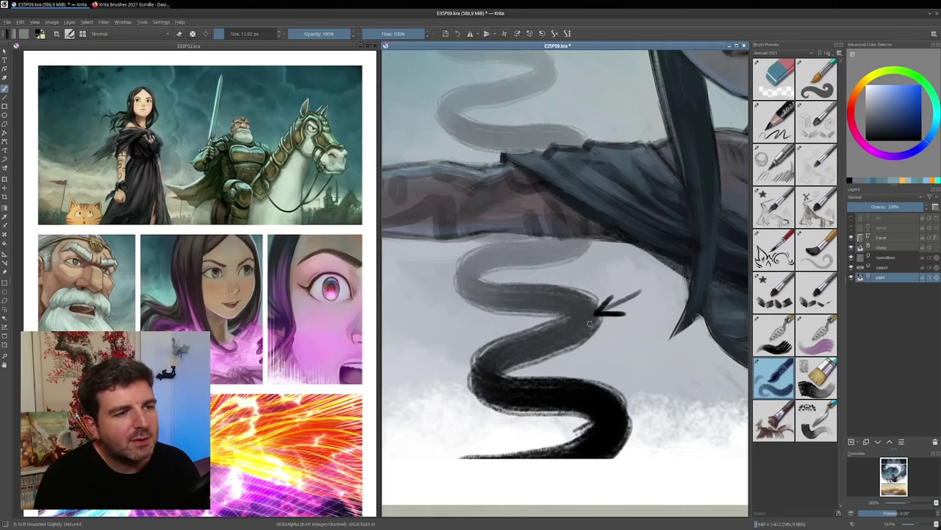
{"action": "left_click_drag", "start_coordinate": [549, 263], "coordinate": [586, 345]}
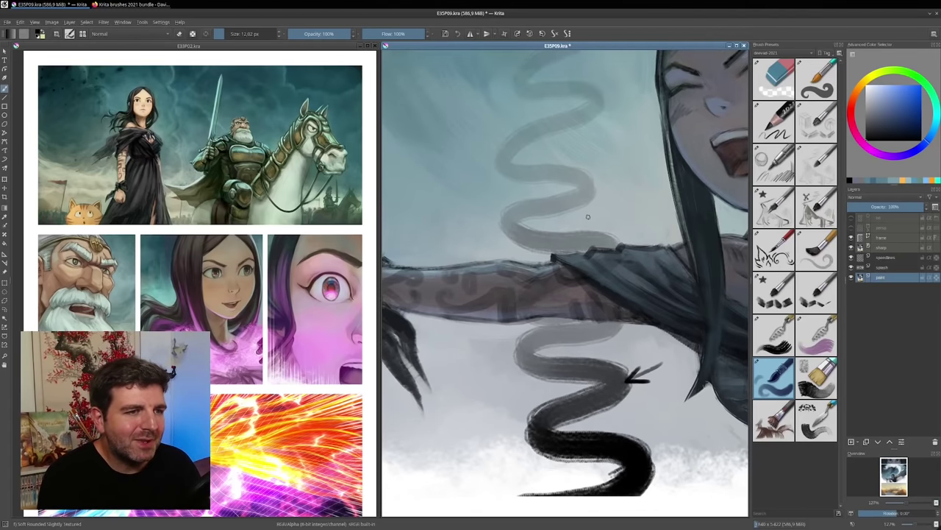
{"action": "left_click_drag", "start_coordinate": [507, 158], "coordinate": [515, 225]}
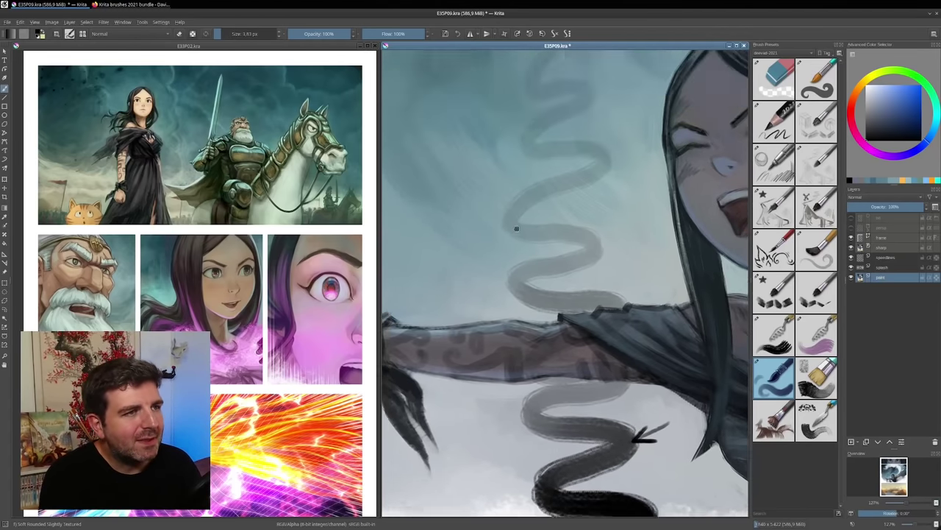
{"action": "left_click_drag", "start_coordinate": [511, 151], "coordinate": [525, 255]}
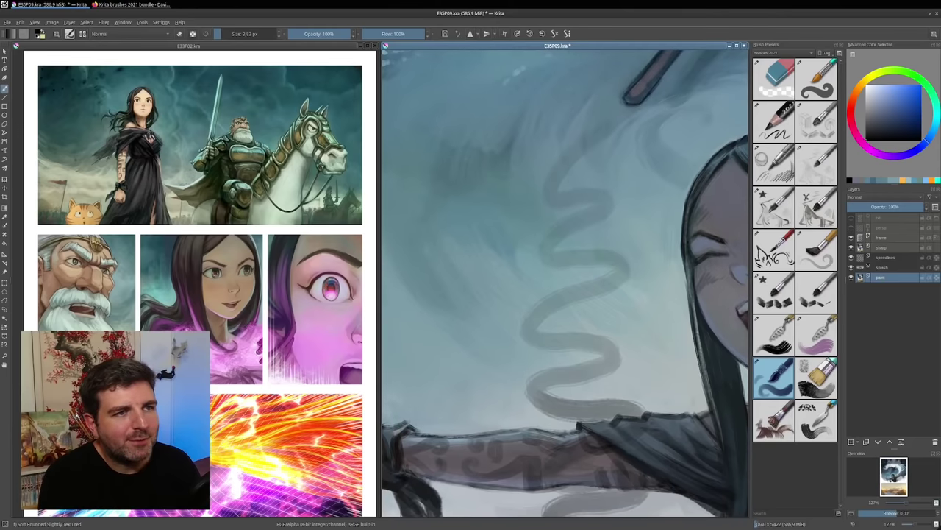
{"action": "scroll", "coordinate": [635, 242], "scroll_direction": "down", "scroll_amount": 4}
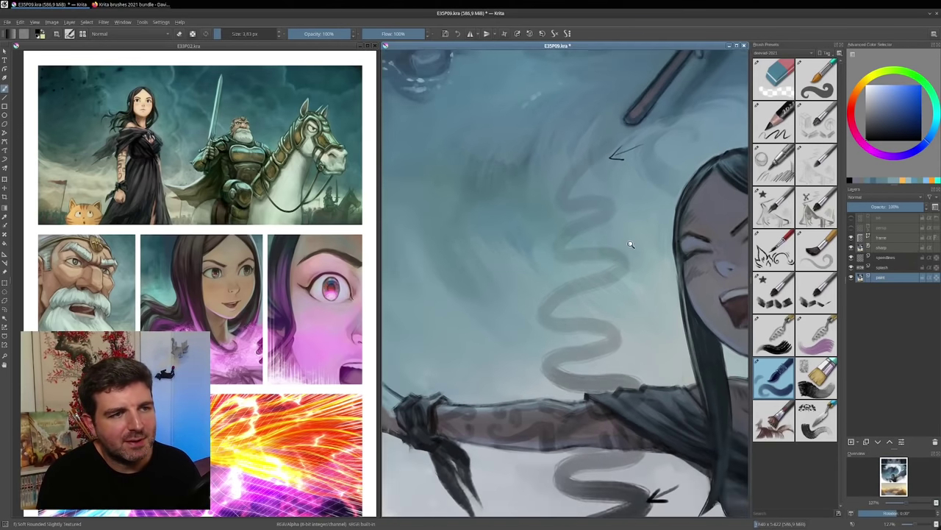
Enlarge the brush to about 99 px and blend sampled blue-green tones into the swirling background above the outstretched arm
{"action": "left_click_drag", "start_coordinate": [601, 262], "coordinate": [625, 262]}
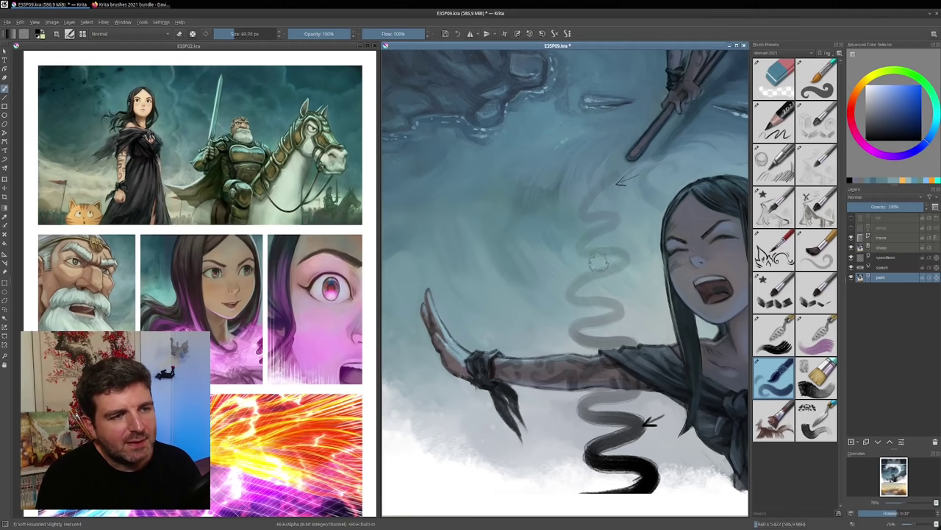
{"action": "left_click_drag", "start_coordinate": [508, 250], "coordinate": [583, 277]}
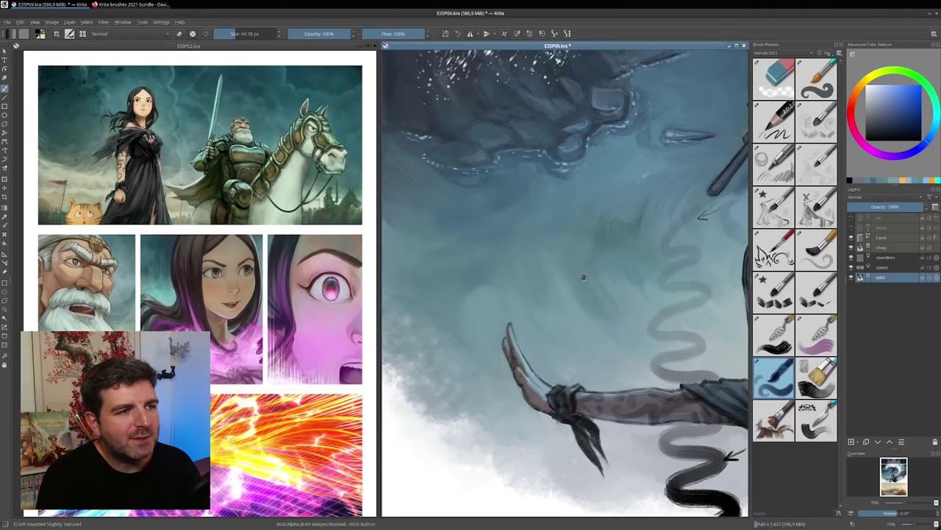
{"action": "left_click", "coordinate": [584, 318], "text": "ctrl"}
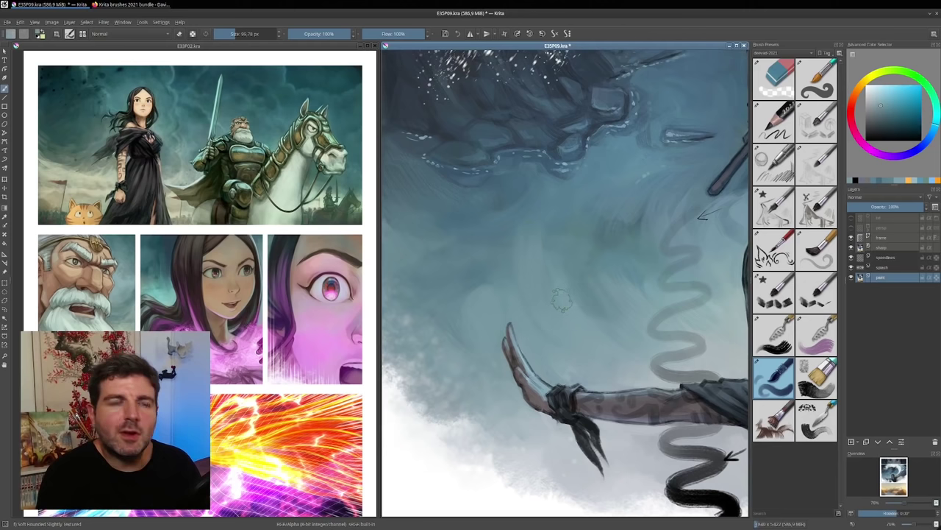
{"action": "left_click", "coordinate": [593, 250], "text": "ctrl"}
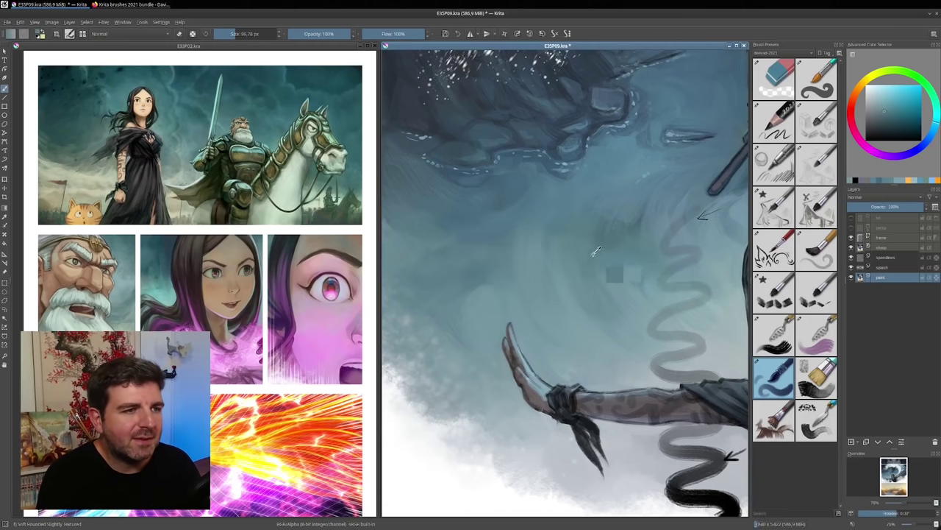
{"action": "mouse_move", "coordinate": [599, 242]}
{"action": "left_mouse_down"}
{"action": "mouse_move", "coordinate": [616, 241]}
{"action": "mouse_move", "coordinate": [597, 241]}
{"action": "mouse_move", "coordinate": [579, 271]}
{"action": "left_mouse_up"}
{"action": "left_click", "coordinate": [637, 227], "text": "ctrl"}
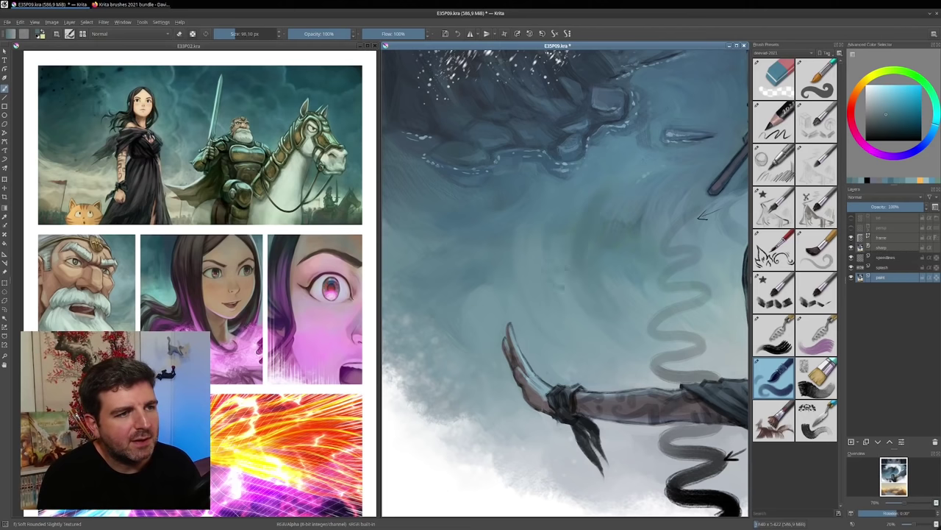
{"action": "left_click_drag", "start_coordinate": [566, 234], "coordinate": [564, 262]}
{"action": "left_click_drag", "start_coordinate": [534, 201], "coordinate": [525, 230]}
{"action": "left_click", "coordinate": [513, 184], "text": "ctrl"}
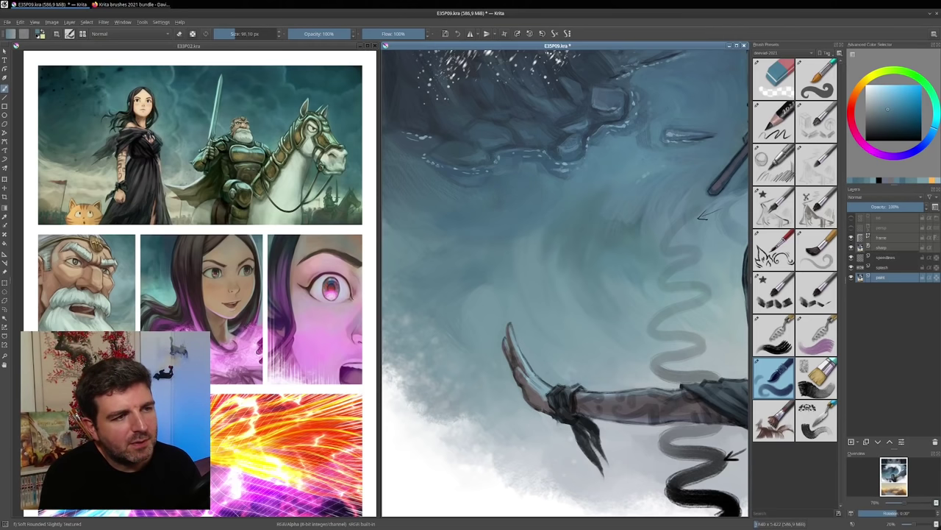
{"action": "left_click", "coordinate": [528, 249], "text": "ctrl"}
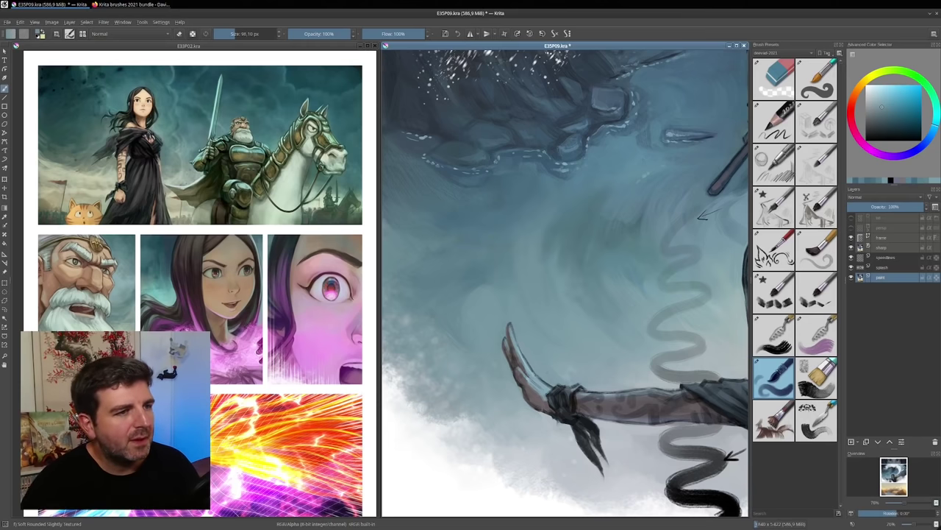
Paint sampled bluish skin tones onto the screaming woman's forehead and brow, using brush sizes of about 36 and 71 px
{"action": "left_click_drag", "start_coordinate": [638, 282], "coordinate": [567, 269]}
{"action": "left_click_drag", "start_coordinate": [643, 288], "coordinate": [544, 282]}
{"action": "left_click_drag", "start_coordinate": [673, 313], "coordinate": [629, 291]}
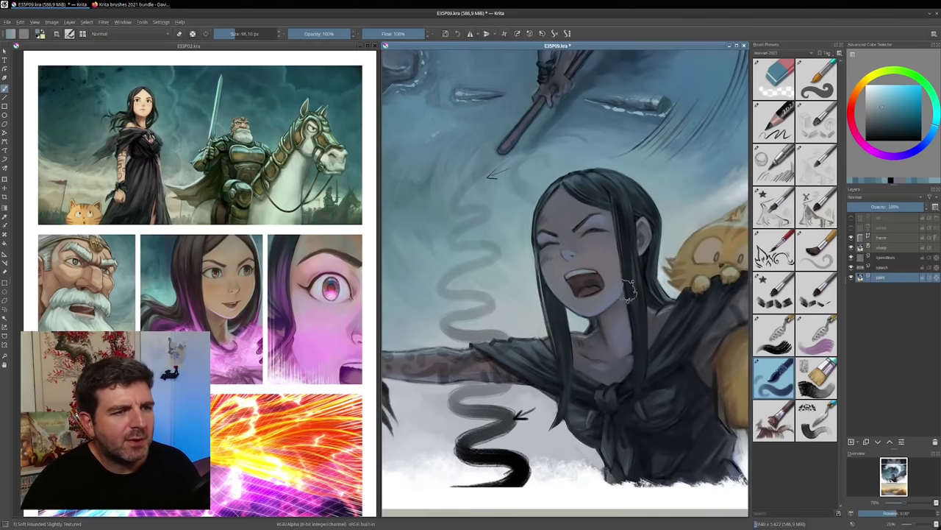
{"action": "scroll", "coordinate": [594, 209], "scroll_direction": "up", "scroll_amount": 3}
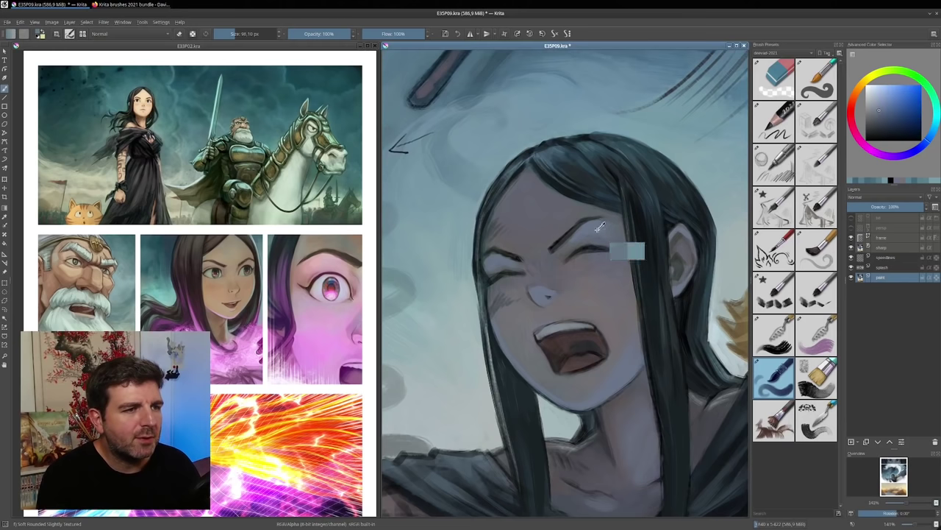
{"action": "left_click_drag", "start_coordinate": [558, 192], "coordinate": [556, 192]}
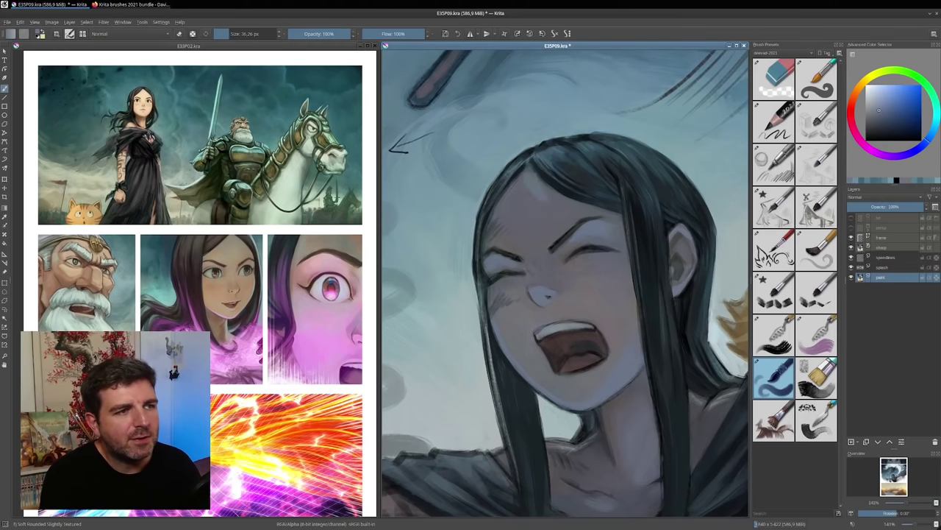
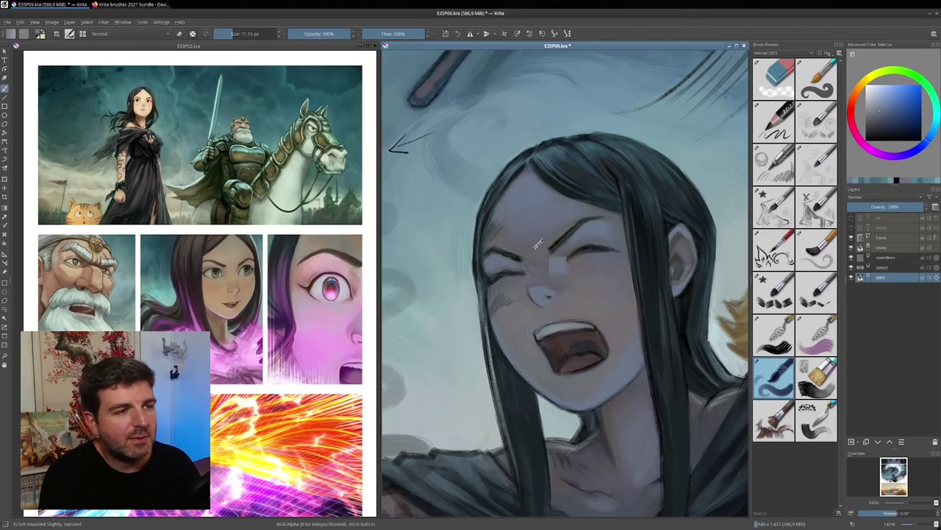
{"action": "left_click", "coordinate": [560, 259], "text": "ctrl"}
{"action": "left_click_drag", "start_coordinate": [585, 220], "coordinate": [574, 229]}
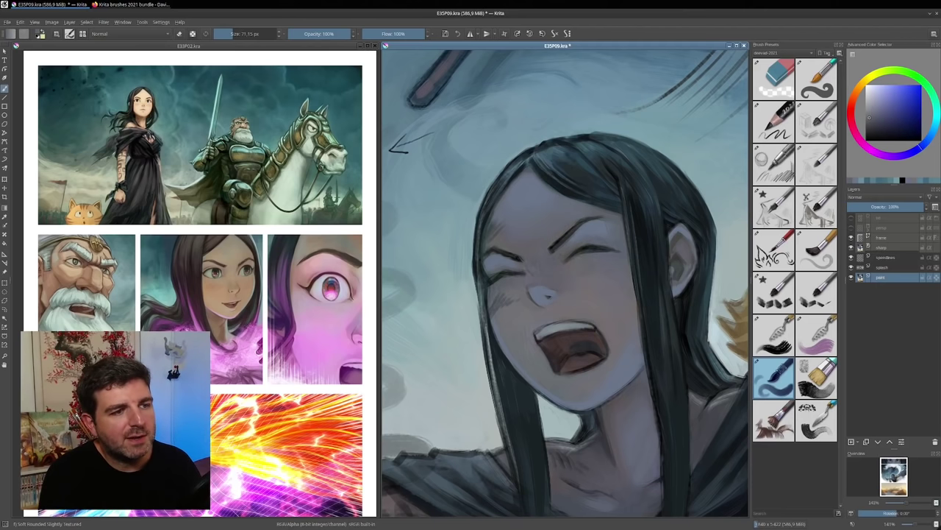
Draw light violet arrows pointing at the woman's cheek edge and down her forehead with a small brush
{"action": "key", "text": "["}
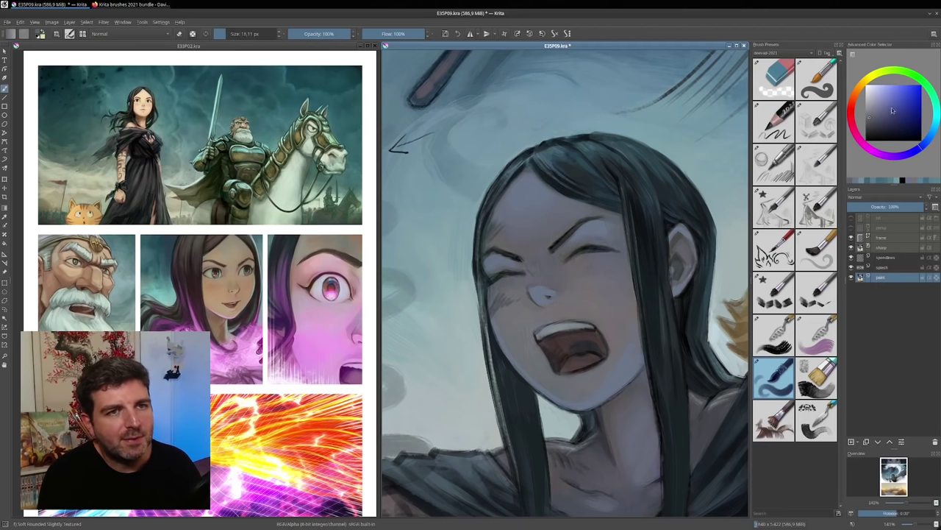
{"action": "left_click", "coordinate": [895, 85]}
{"action": "left_click_drag", "start_coordinate": [447, 411], "coordinate": [480, 351]}
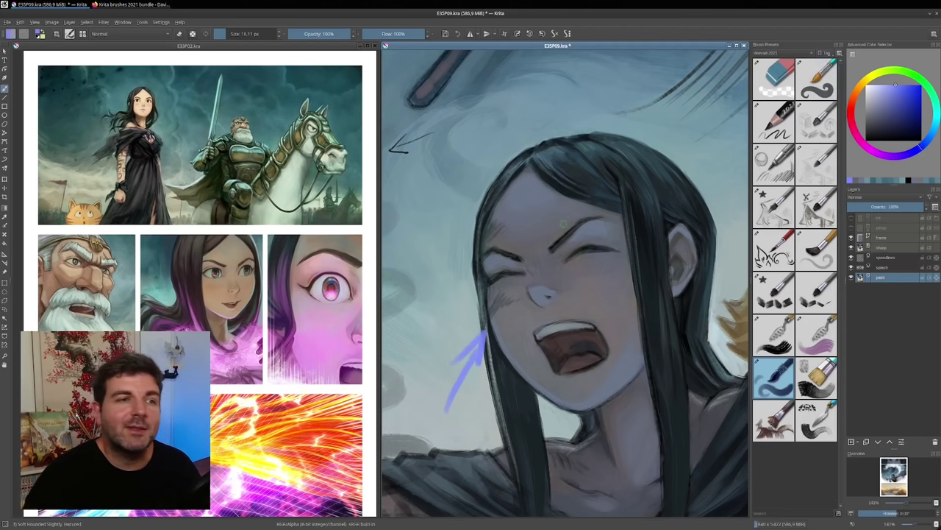
{"action": "left_click_drag", "start_coordinate": [534, 221], "coordinate": [528, 182]}
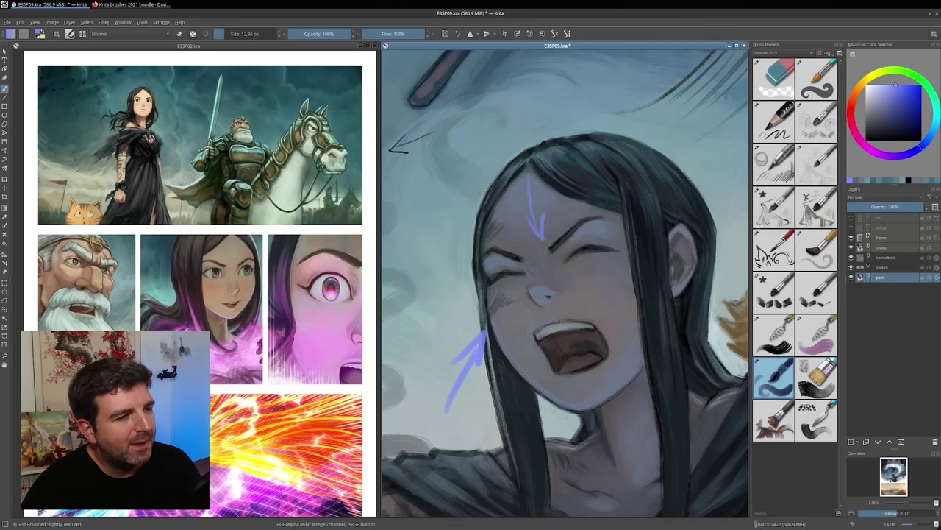
{"action": "scroll", "coordinate": [553, 280], "scroll_direction": "down", "scroll_amount": 2}
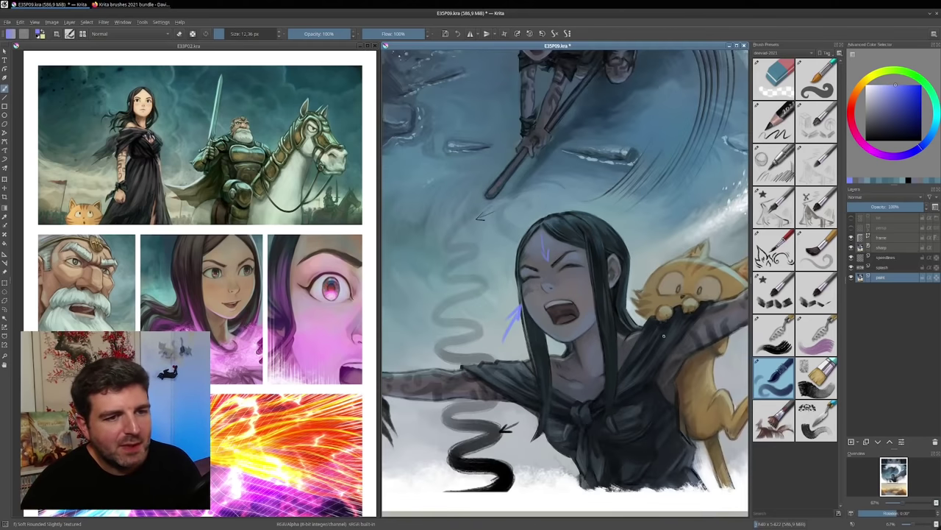
Examine the soft skin shading around the wide eye in the pink close-up panel of the E33P02 page
{"action": "left_click", "coordinate": [331, 254]}
{"action": "scroll", "coordinate": [330, 254], "scroll_direction": "up", "scroll_amount": 4}
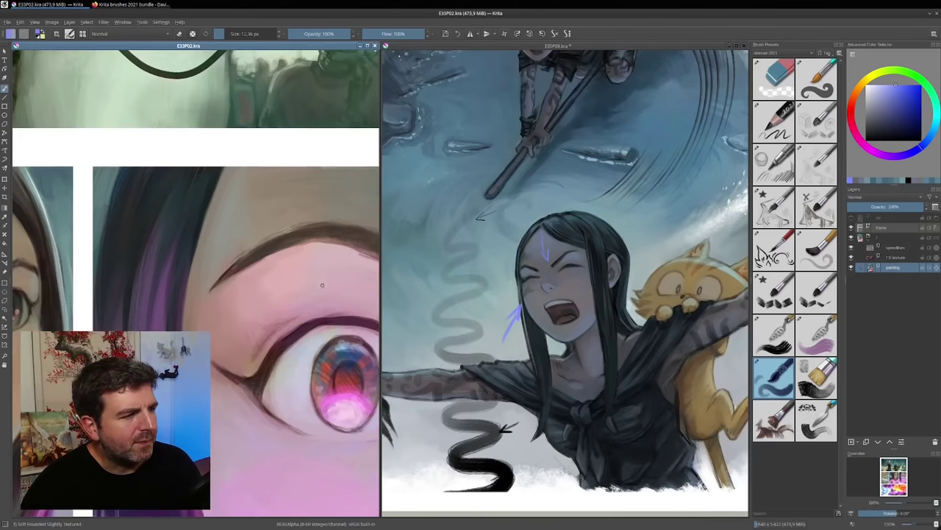
{"action": "left_click_drag", "start_coordinate": [322, 286], "coordinate": [262, 257]}
{"action": "left_click_drag", "start_coordinate": [258, 329], "coordinate": [183, 182]}
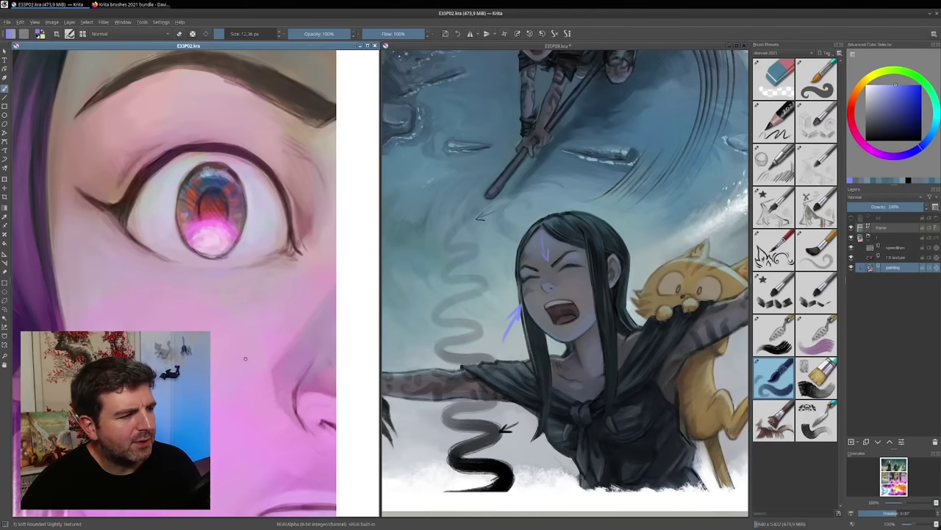
{"action": "left_click_drag", "start_coordinate": [246, 358], "coordinate": [203, 250]}
{"action": "scroll", "coordinate": [65, 154], "scroll_direction": "down", "scroll_amount": 5}
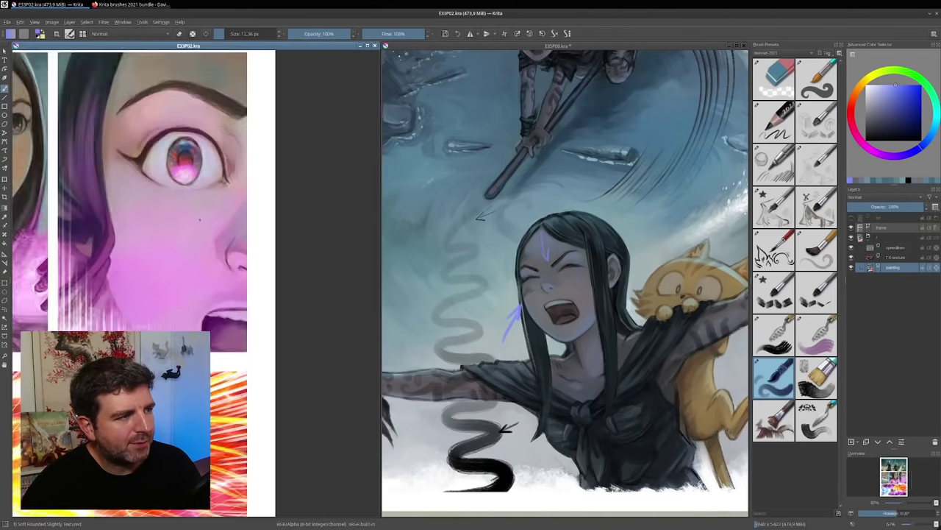
{"action": "left_click_drag", "start_coordinate": [251, 334], "coordinate": [252, 387]}
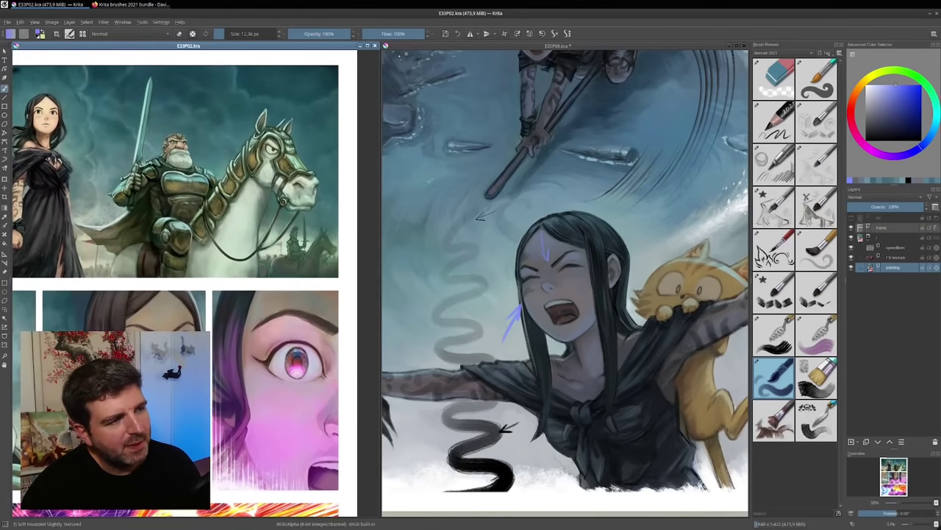
Paint a thick black wavy stroke across the E35P09 page with the Speedpainting Blocking Shape Textured brush at about 240 px
{"action": "left_click", "coordinate": [807, 384]}
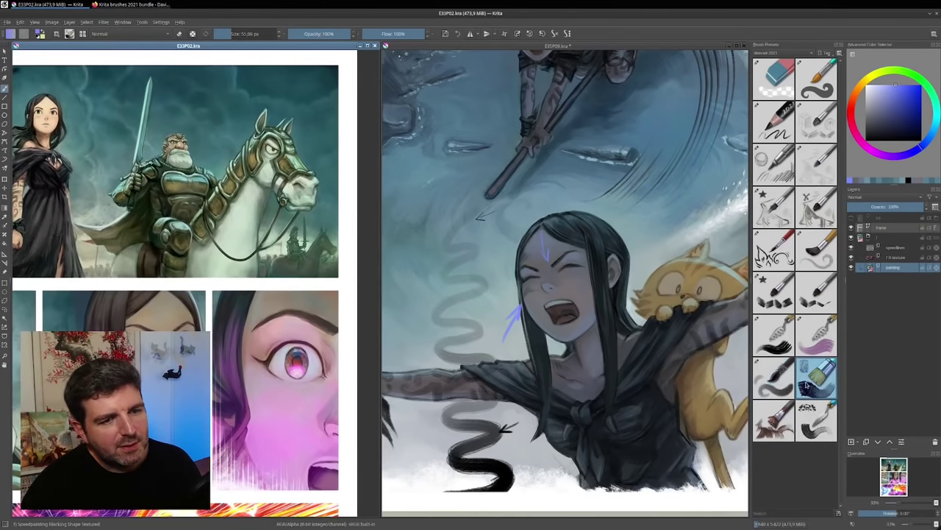
{"action": "left_click", "coordinate": [648, 261]}
{"action": "left_click_drag", "start_coordinate": [649, 260], "coordinate": [554, 283]}
{"action": "left_click_drag", "start_coordinate": [613, 255], "coordinate": [603, 177]}
{"action": "key", "text": "minus"}
{"action": "key", "text": "minus"}
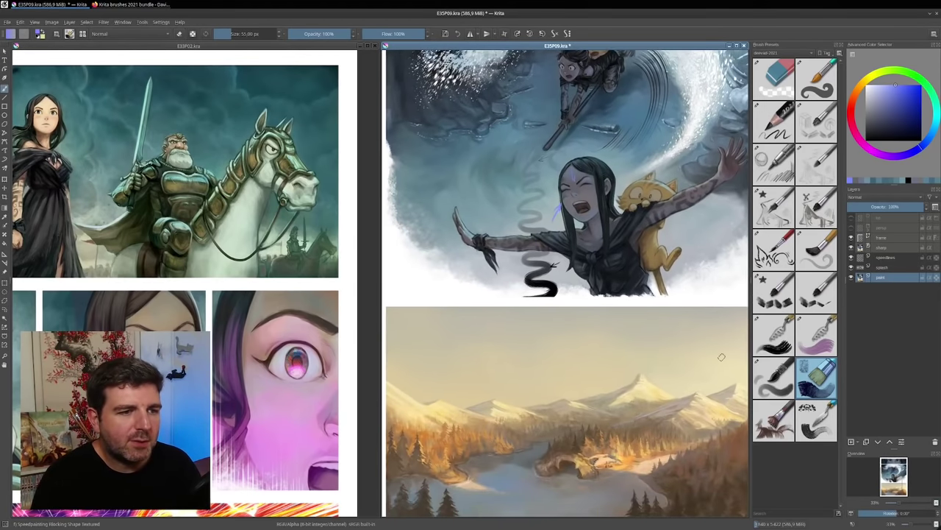
{"action": "left_click_drag", "start_coordinate": [492, 344], "coordinate": [533, 336]}
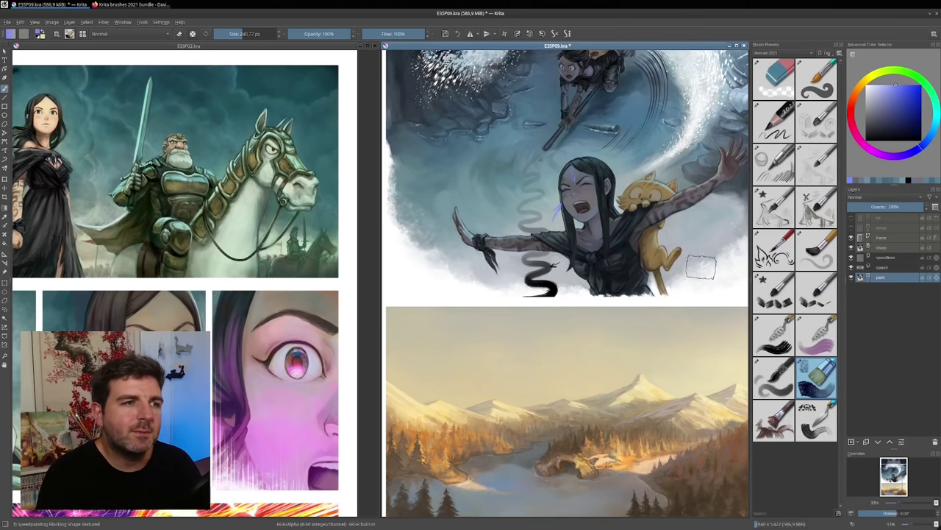
{"action": "left_click", "coordinate": [634, 115], "text": "ctrl"}
{"action": "mouse_move", "coordinate": [486, 158]}
{"action": "left_mouse_down"}
{"action": "mouse_move", "coordinate": [524, 197]}
{"action": "mouse_move", "coordinate": [513, 213]}
{"action": "mouse_move", "coordinate": [537, 324]}
{"action": "mouse_move", "coordinate": [508, 351]}
{"action": "mouse_move", "coordinate": [529, 412]}
{"action": "mouse_move", "coordinate": [519, 441]}
{"action": "left_mouse_up"}
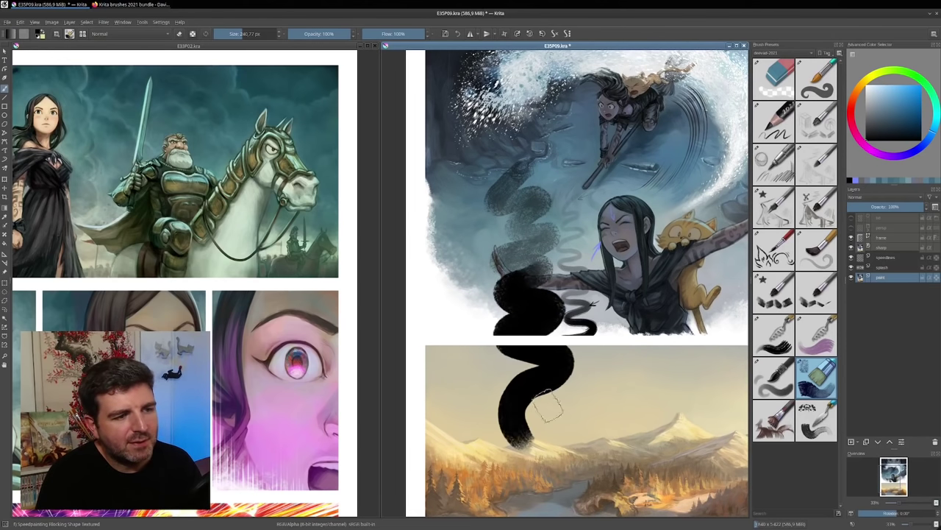
Draw small black arrows pointing at the textured upper part and the solid lower edge of the thick wavy stroke
{"action": "scroll", "coordinate": [533, 222], "scroll_direction": "up", "scroll_amount": 3}
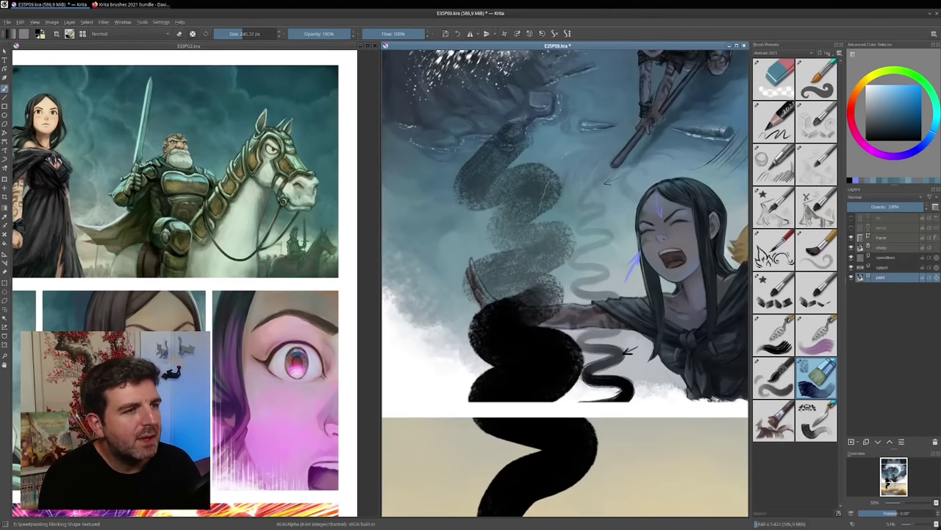
{"action": "left_click_drag", "start_coordinate": [548, 198], "coordinate": [467, 199], "text": "shift"}
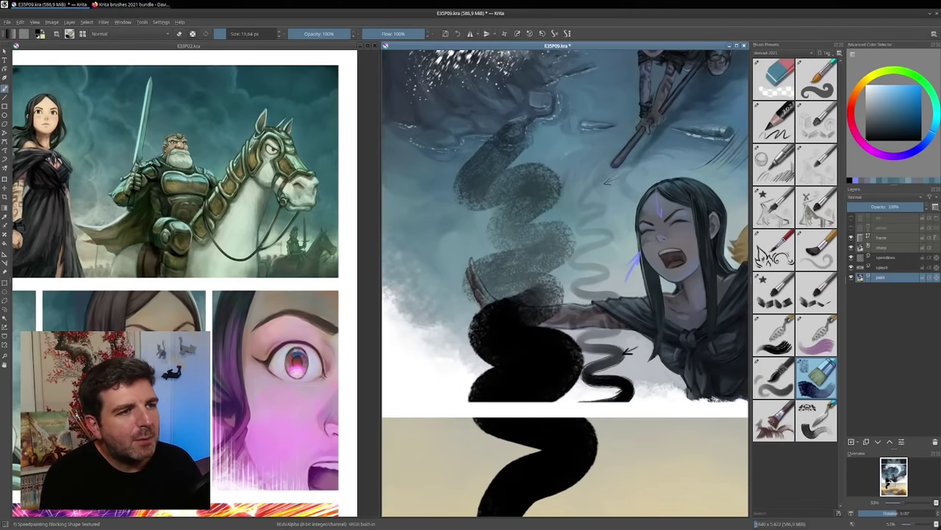
{"action": "left_click_drag", "start_coordinate": [565, 151], "coordinate": [548, 170]}
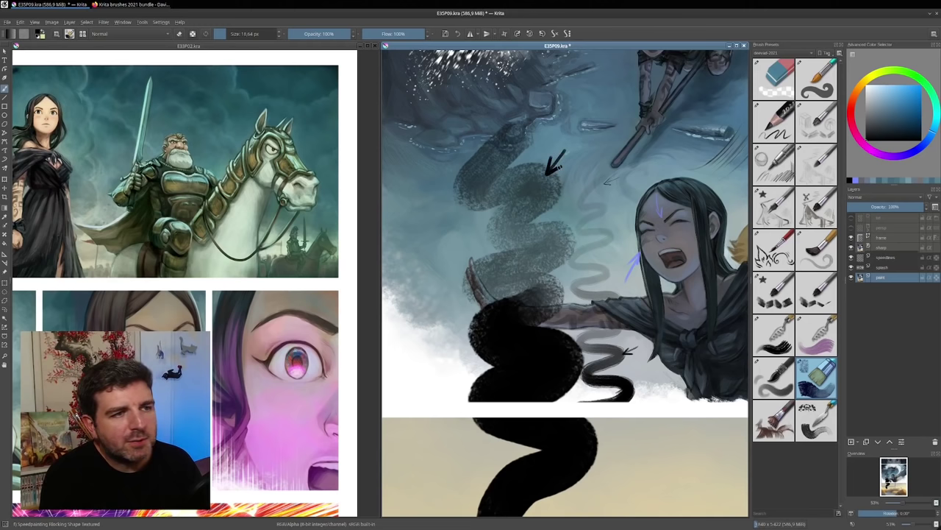
{"action": "scroll", "coordinate": [545, 387], "scroll_direction": "down", "scroll_amount": 4}
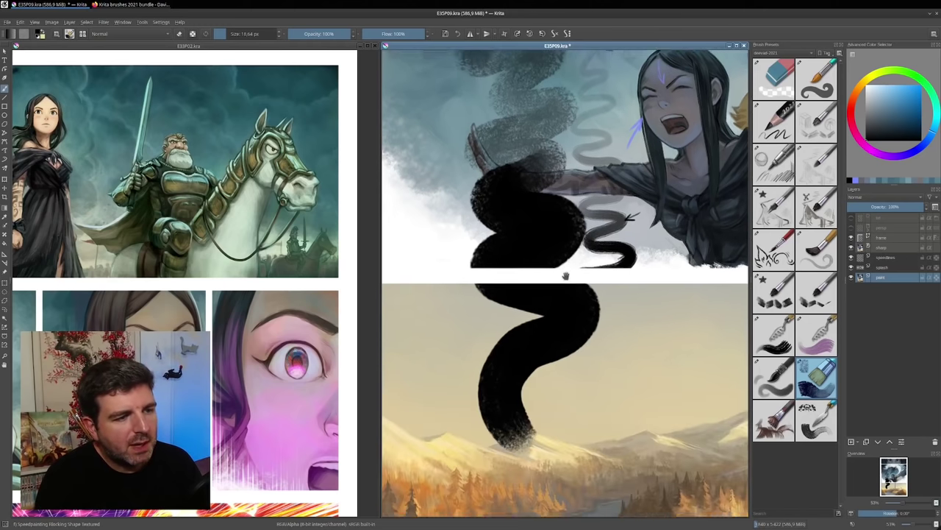
{"action": "left_click_drag", "start_coordinate": [543, 383], "coordinate": [520, 369]}
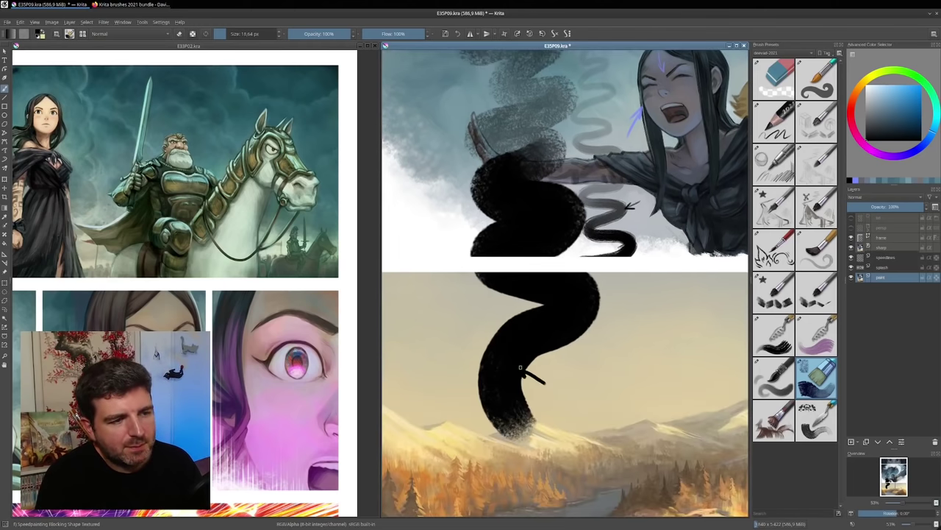
Draw two tiny black arrows on the sunlit clearing beside the forest in the mountain landscape panel
{"action": "left_click_drag", "start_coordinate": [635, 403], "coordinate": [555, 275]}
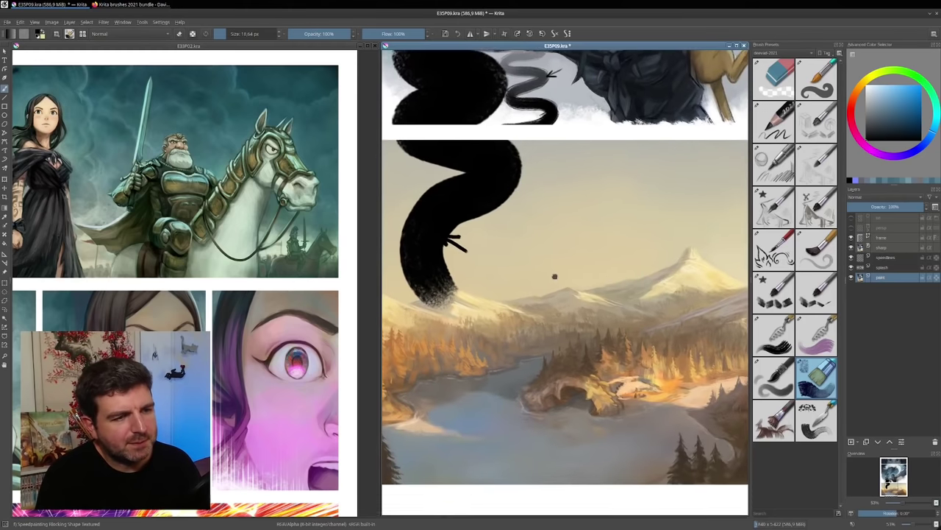
{"action": "left_click_drag", "start_coordinate": [612, 278], "coordinate": [530, 255]}
{"action": "left_click_drag", "start_coordinate": [523, 378], "coordinate": [572, 340]}
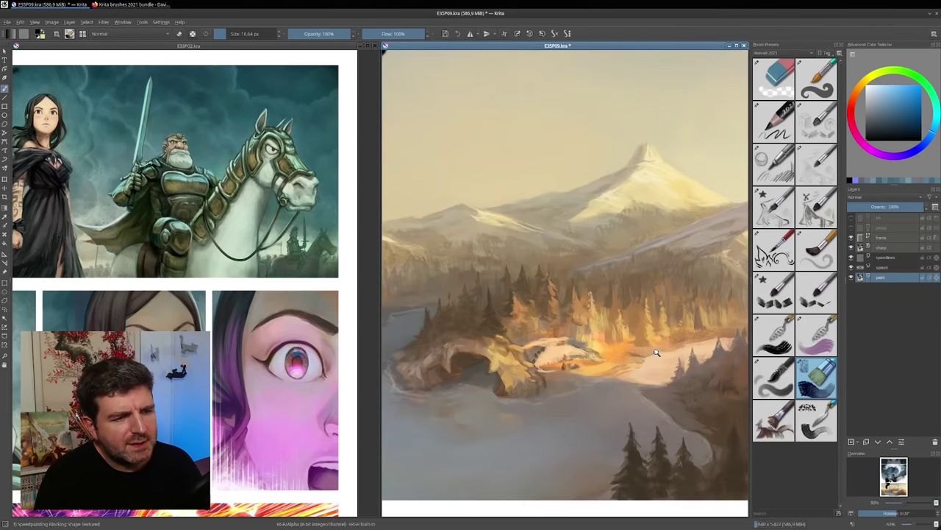
{"action": "scroll", "coordinate": [662, 350], "scroll_direction": "up", "scroll_amount": 1}
{"action": "mouse_move", "coordinate": [678, 362]}
{"action": "left_mouse_down"}
{"action": "mouse_move", "coordinate": [622, 368]}
{"action": "mouse_move", "coordinate": [618, 346]}
{"action": "left_mouse_up"}
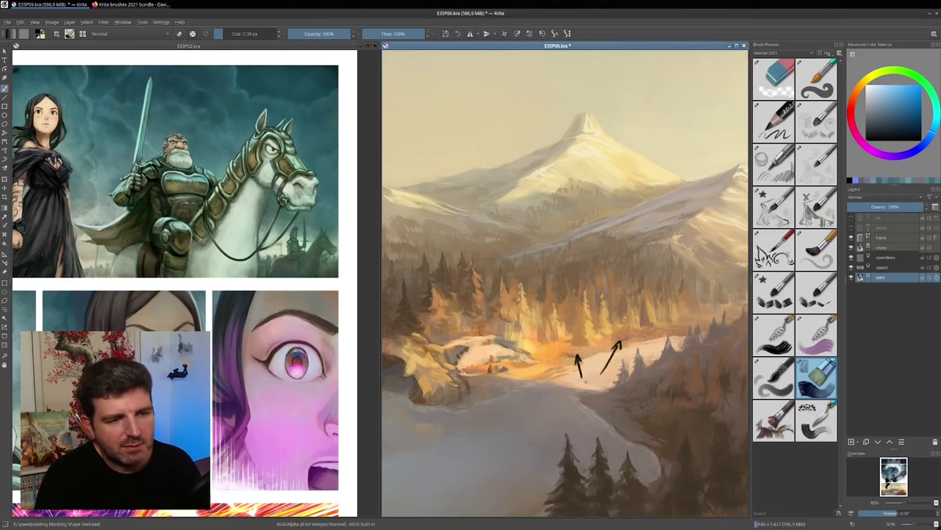
Block in a dark mountain silhouette in the sky above the snowy peaks at about 177 px, filling it with a sampled grey
{"action": "mouse_move", "coordinate": [665, 298]}
{"action": "left_mouse_down"}
{"action": "mouse_move", "coordinate": [667, 347]}
{"action": "mouse_move", "coordinate": [589, 323]}
{"action": "left_mouse_up"}
{"action": "left_click_drag", "start_coordinate": [526, 292], "coordinate": [598, 306]}
{"action": "left_click_drag", "start_coordinate": [595, 270], "coordinate": [598, 291]}
{"action": "mouse_move", "coordinate": [625, 194]}
{"action": "left_mouse_down"}
{"action": "mouse_move", "coordinate": [556, 223]}
{"action": "mouse_move", "coordinate": [641, 191]}
{"action": "mouse_move", "coordinate": [694, 214]}
{"action": "left_mouse_up"}
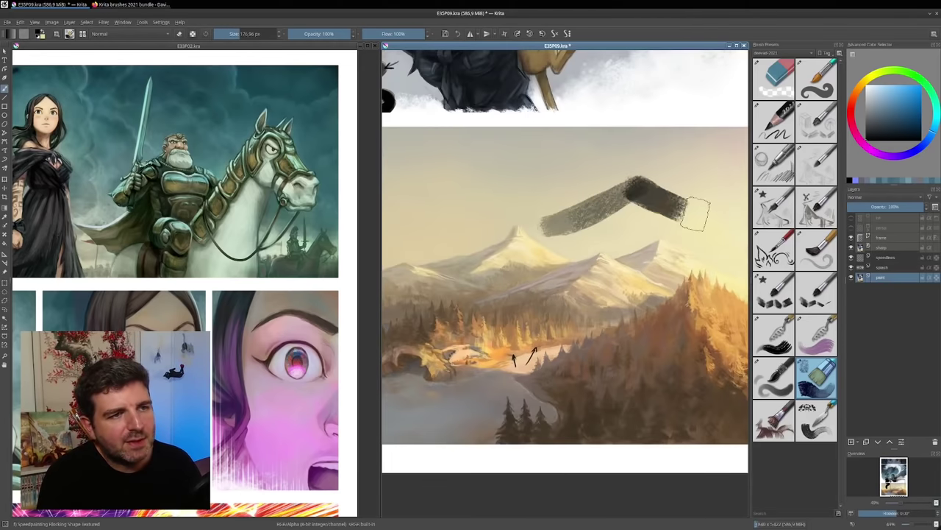
{"action": "left_click", "coordinate": [625, 202], "text": "ctrl"}
{"action": "mouse_move", "coordinate": [624, 202]}
{"action": "left_mouse_down"}
{"action": "mouse_move", "coordinate": [600, 252]}
{"action": "mouse_move", "coordinate": [615, 234]}
{"action": "mouse_move", "coordinate": [655, 221]}
{"action": "mouse_move", "coordinate": [698, 232]}
{"action": "left_mouse_up"}
Hide the 20% opacity layer and repaint the new mountain on the paint layer with a sampled warm grey
{"action": "left_click", "coordinate": [859, 248]}
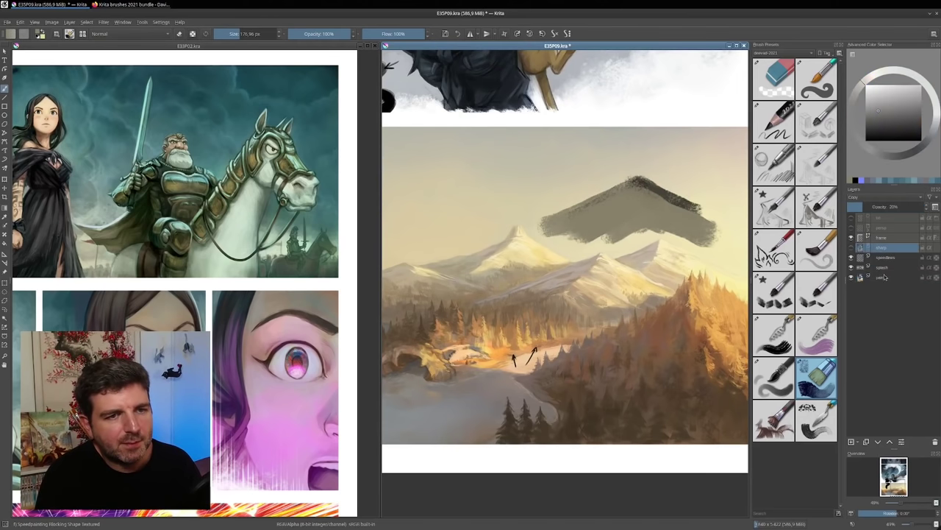
{"action": "left_click", "coordinate": [885, 277]}
{"action": "left_click", "coordinate": [658, 276], "text": "ctrl"}
{"action": "mouse_move", "coordinate": [646, 201]}
{"action": "left_mouse_down"}
{"action": "mouse_move", "coordinate": [602, 232]}
{"action": "mouse_move", "coordinate": [603, 213]}
{"action": "left_mouse_up"}
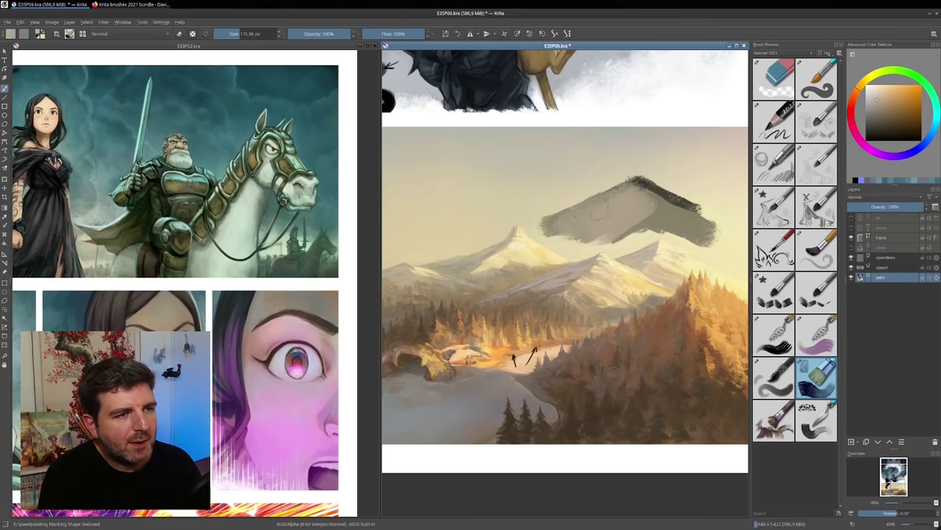
{"action": "mouse_move", "coordinate": [537, 220]}
{"action": "left_mouse_down"}
{"action": "mouse_move", "coordinate": [596, 234]}
{"action": "mouse_move", "coordinate": [642, 223]}
{"action": "mouse_move", "coordinate": [642, 195]}
{"action": "mouse_move", "coordinate": [713, 233]}
{"action": "mouse_move", "coordinate": [658, 195]}
{"action": "mouse_move", "coordinate": [721, 226]}
{"action": "left_mouse_up"}
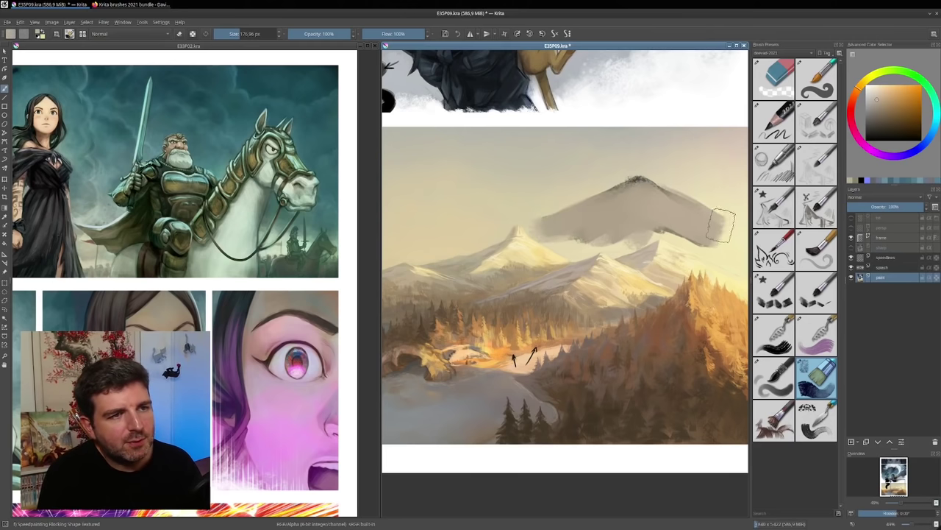
Reshape the new mountain's ridge and slopes with sampled sky, shadow and pale snow tones
{"action": "left_click", "coordinate": [695, 190], "text": "ctrl"}
{"action": "mouse_move", "coordinate": [660, 182]}
{"action": "left_mouse_down"}
{"action": "mouse_move", "coordinate": [709, 206]}
{"action": "mouse_move", "coordinate": [637, 173]}
{"action": "mouse_move", "coordinate": [607, 180]}
{"action": "left_mouse_up"}
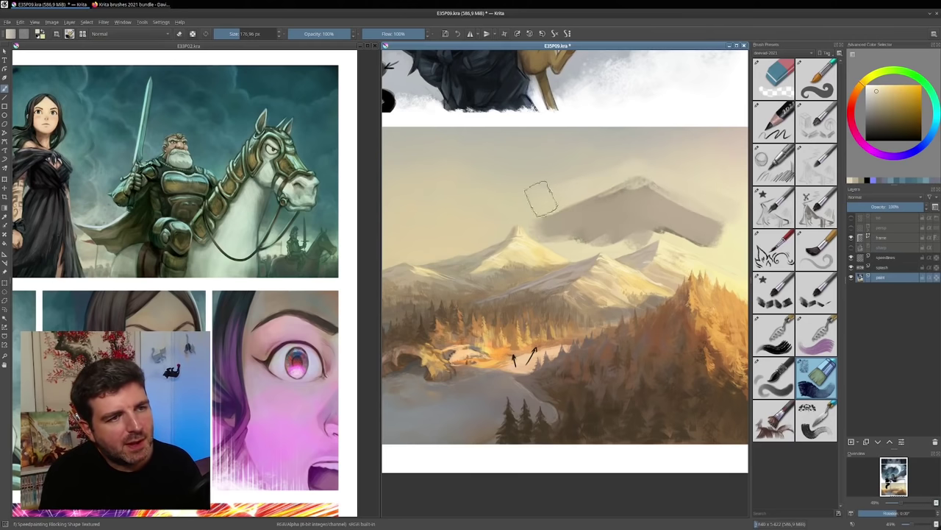
{"action": "left_click", "coordinate": [592, 215], "text": "ctrl"}
{"action": "mouse_move", "coordinate": [574, 232]}
{"action": "left_mouse_down"}
{"action": "mouse_move", "coordinate": [619, 242]}
{"action": "mouse_move", "coordinate": [664, 236]}
{"action": "left_mouse_up"}
{"action": "left_click", "coordinate": [634, 181], "text": "ctrl"}
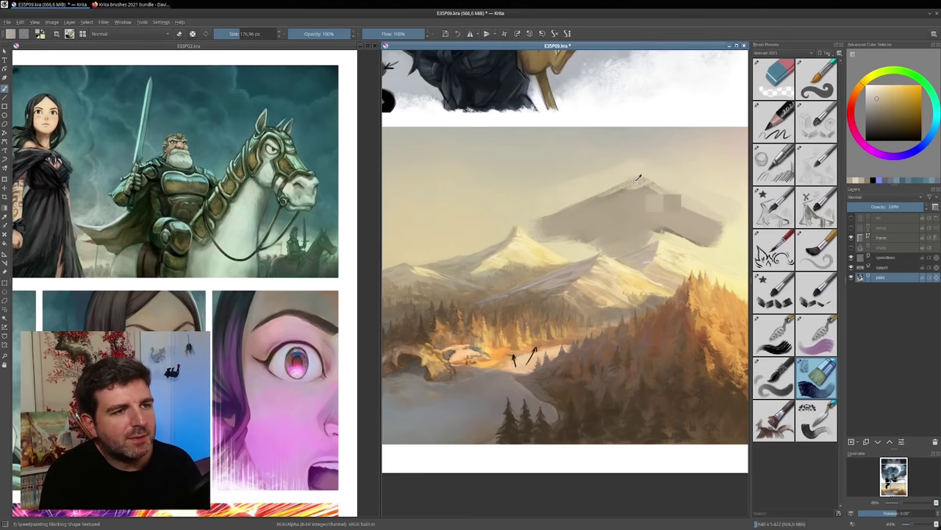
{"action": "mouse_move", "coordinate": [634, 188]}
{"action": "left_mouse_down"}
{"action": "mouse_move", "coordinate": [548, 226]}
{"action": "mouse_move", "coordinate": [635, 241]}
{"action": "mouse_move", "coordinate": [655, 219]}
{"action": "mouse_move", "coordinate": [629, 211]}
{"action": "left_mouse_up"}
{"action": "left_click", "coordinate": [656, 221], "text": "ctrl"}
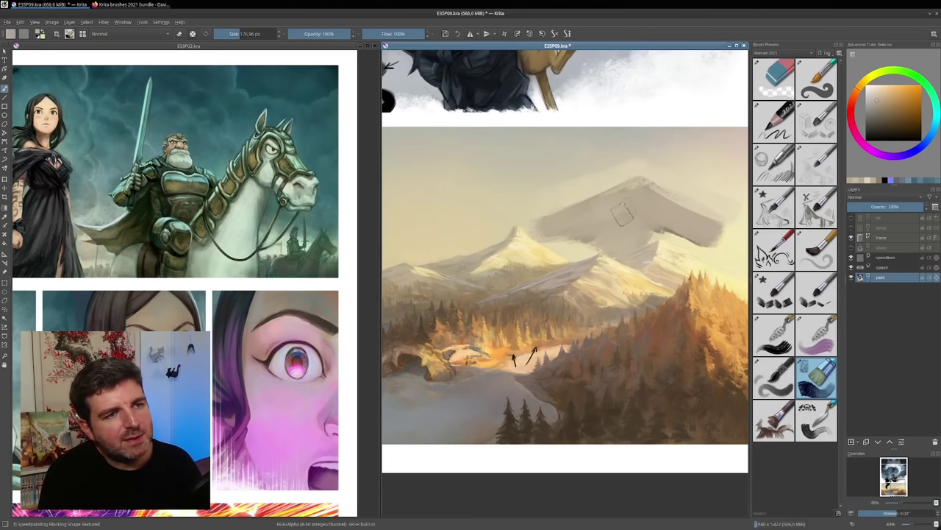
{"action": "left_click", "coordinate": [576, 241], "text": "ctrl"}
{"action": "mouse_move", "coordinate": [573, 236]}
{"action": "left_mouse_down"}
{"action": "mouse_move", "coordinate": [604, 244]}
{"action": "mouse_move", "coordinate": [611, 236]}
{"action": "mouse_move", "coordinate": [576, 227]}
{"action": "left_mouse_up"}
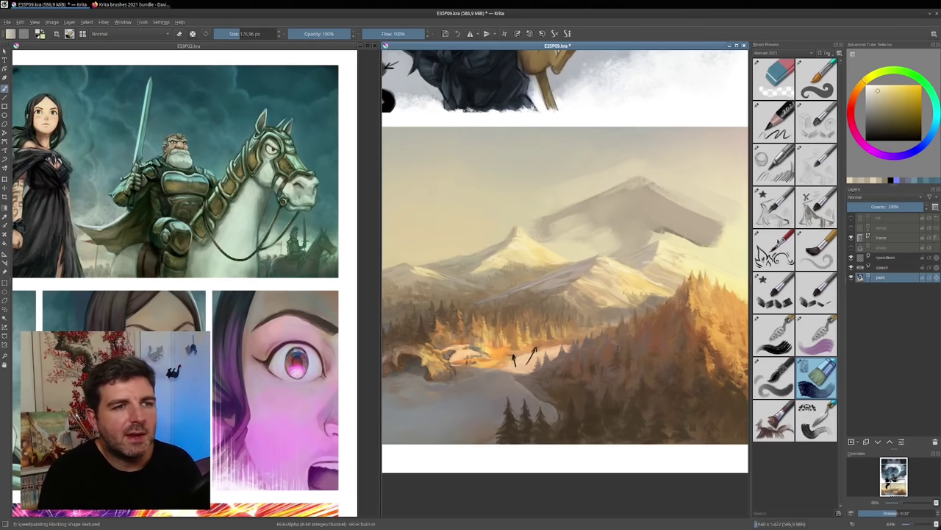
Refine the new mountain's slopes and ridge with sampled tones, using the Inking-3-Full brush at small sizes
{"action": "left_click", "coordinate": [824, 217]}
{"action": "left_click", "coordinate": [622, 204], "text": "ctrl"}
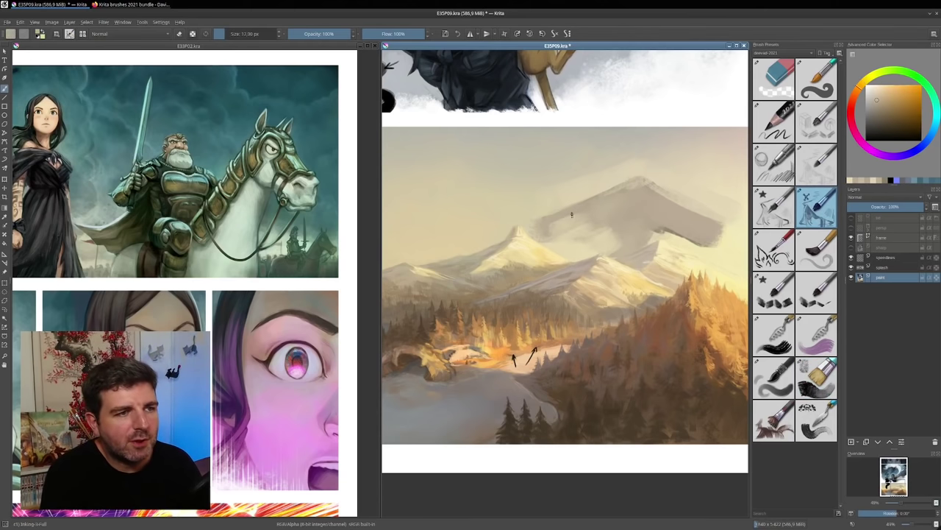
{"action": "left_click_drag", "start_coordinate": [553, 224], "coordinate": [551, 226]}
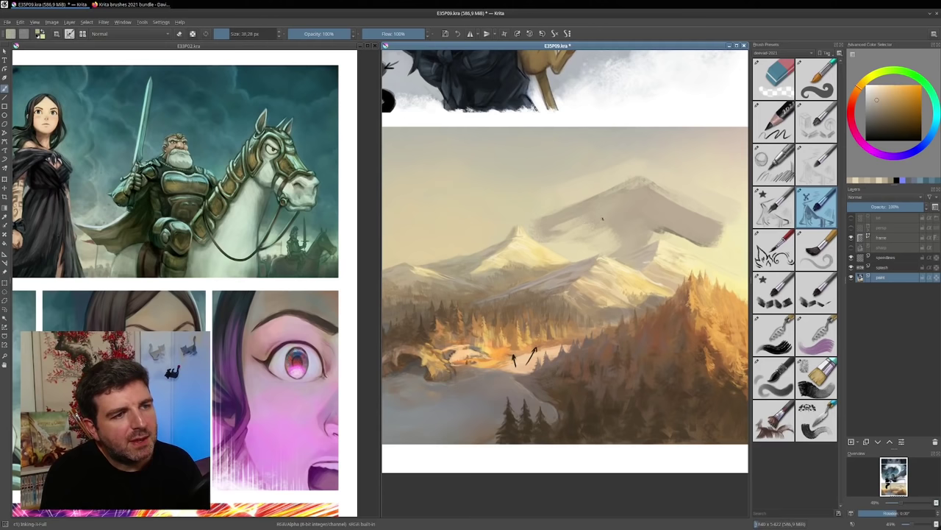
{"action": "left_click_drag", "start_coordinate": [619, 226], "coordinate": [631, 223]}
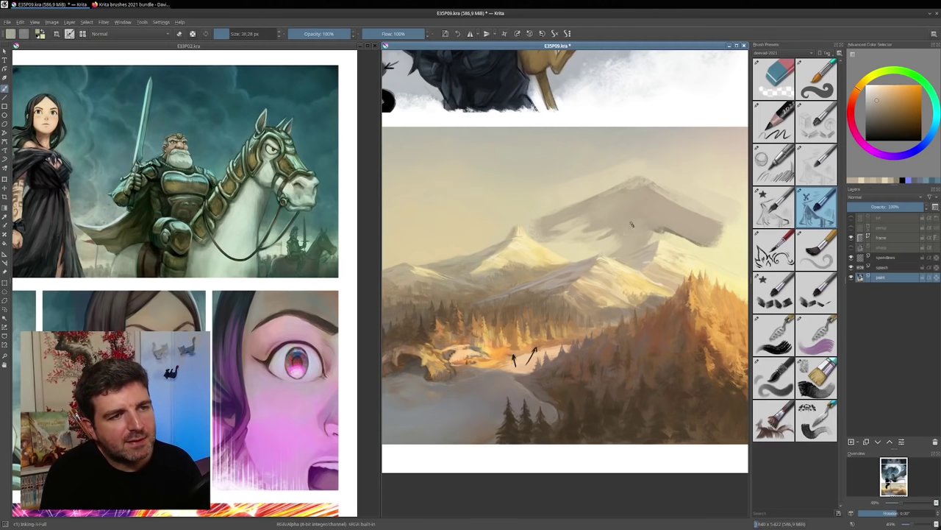
{"action": "left_click", "coordinate": [612, 194], "text": "ctrl"}
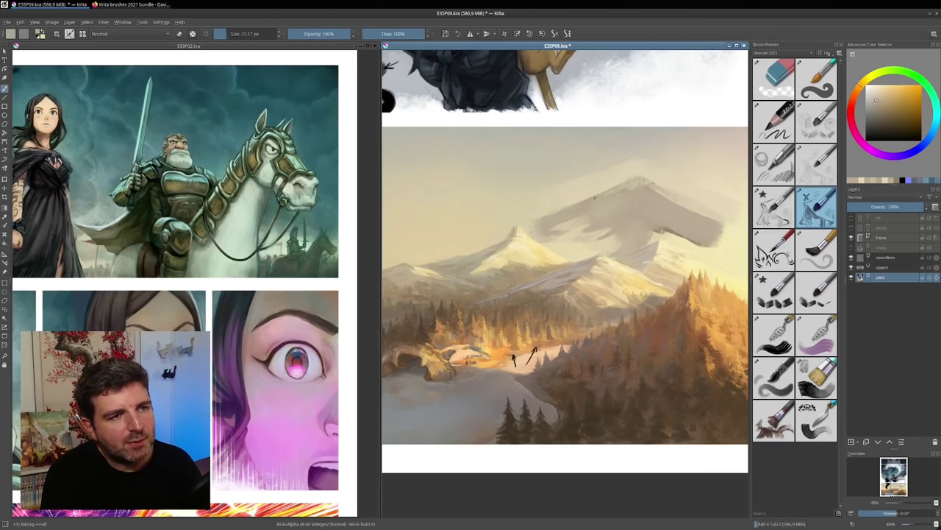
{"action": "left_click_drag", "start_coordinate": [606, 192], "coordinate": [596, 190]}
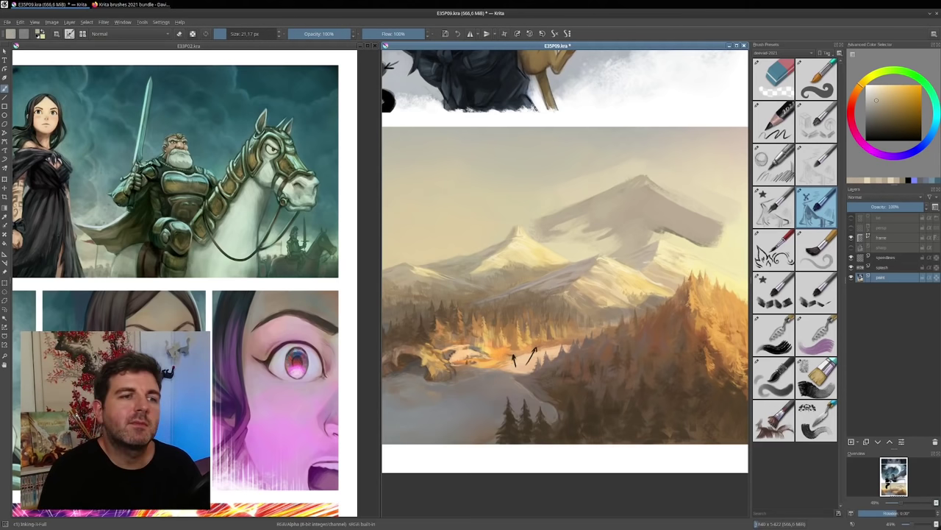
Paint sampled dark teal into the stormy sky near the sword on the E33P02 page with the Speedpainting Blocking Shape Textured brush
{"action": "left_click", "coordinate": [119, 121]}
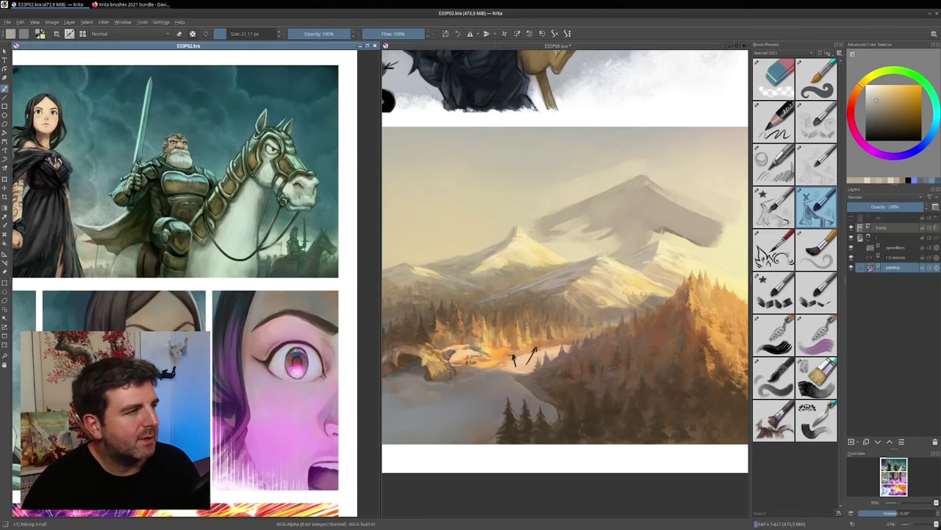
{"action": "left_click_drag", "start_coordinate": [119, 121], "coordinate": [224, 237]}
{"action": "scroll", "coordinate": [214, 233], "scroll_direction": "up", "scroll_amount": 3}
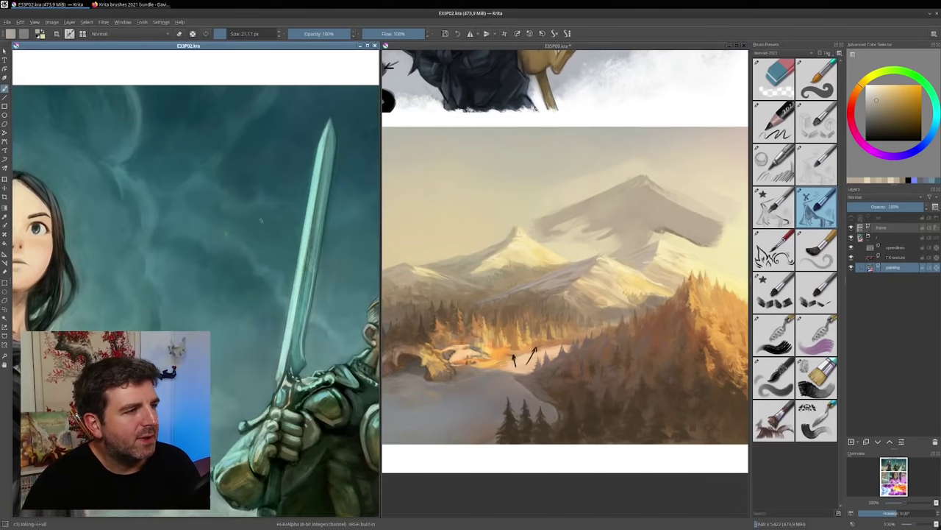
{"action": "left_click", "coordinate": [815, 378]}
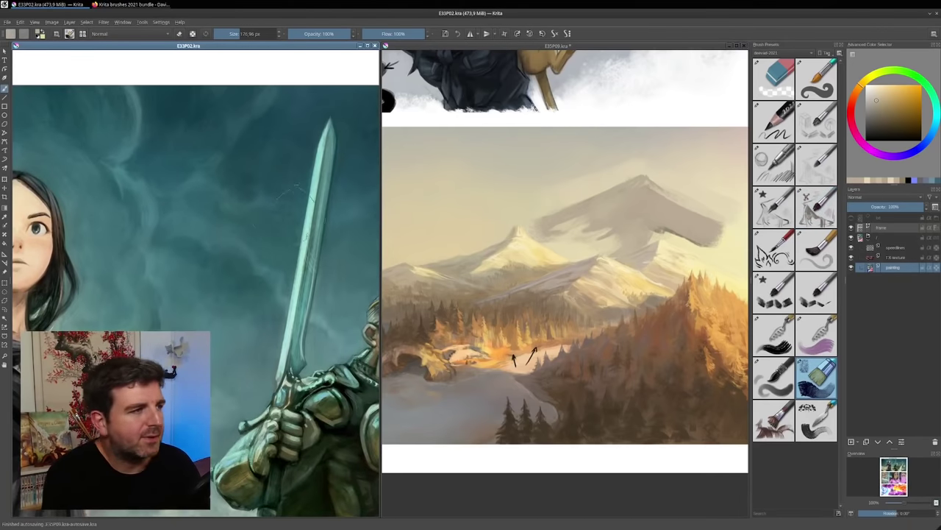
{"action": "mouse_move", "coordinate": [288, 217]}
{"action": "left_mouse_down"}
{"action": "mouse_move", "coordinate": [305, 224]}
{"action": "mouse_move", "coordinate": [314, 194]}
{"action": "left_mouse_up"}
{"action": "left_click", "coordinate": [288, 214], "text": "ctrl"}
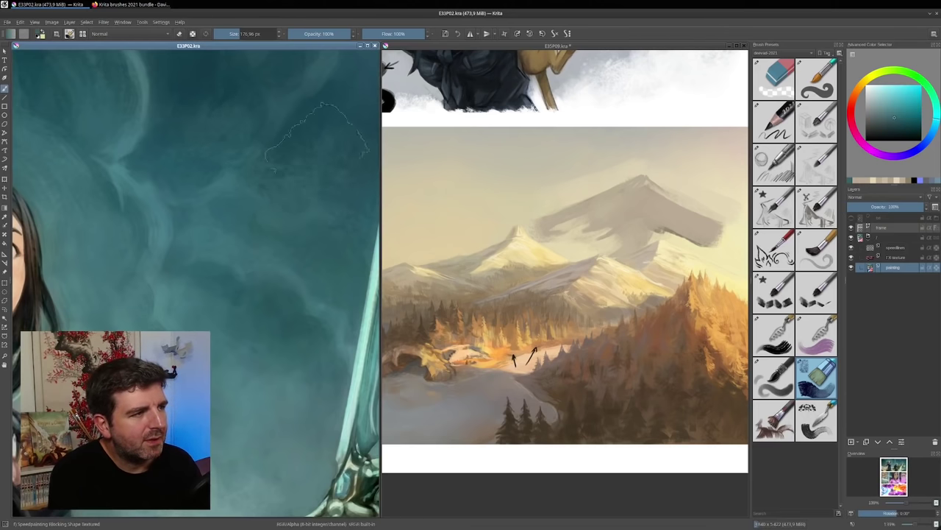
Brush a teal stroke into the clouds between the bearded knight and his horse's head
{"action": "scroll", "coordinate": [328, 287], "scroll_direction": "down", "scroll_amount": 3}
{"action": "scroll", "coordinate": [328, 288], "scroll_direction": "down", "scroll_amount": 2}
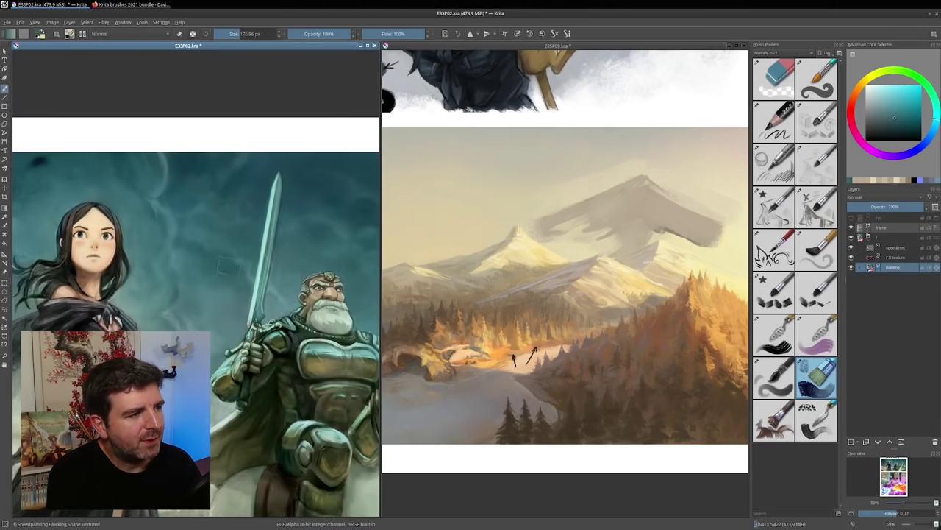
{"action": "scroll", "coordinate": [365, 298], "scroll_direction": "up", "scroll_amount": 1}
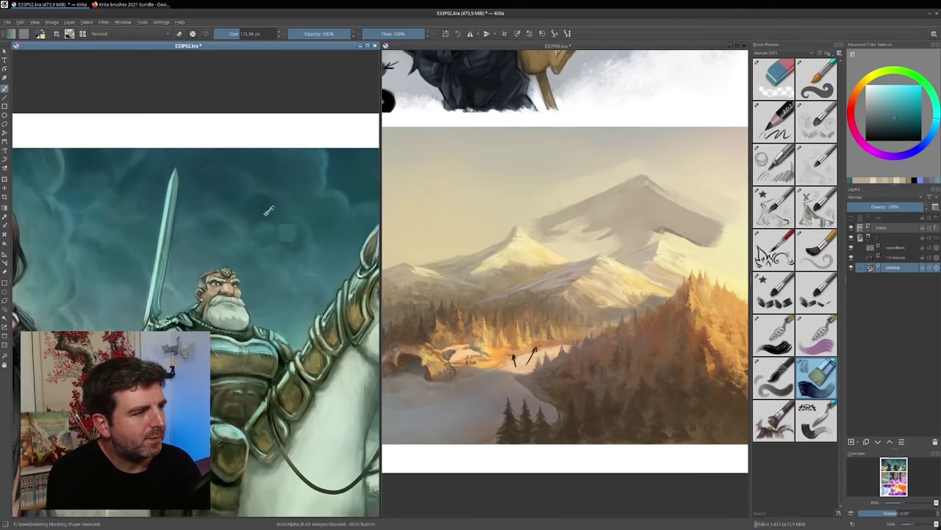
{"action": "mouse_move", "coordinate": [288, 243]}
{"action": "left_mouse_down"}
{"action": "mouse_move", "coordinate": [321, 234]}
{"action": "mouse_move", "coordinate": [280, 249]}
{"action": "left_mouse_up"}
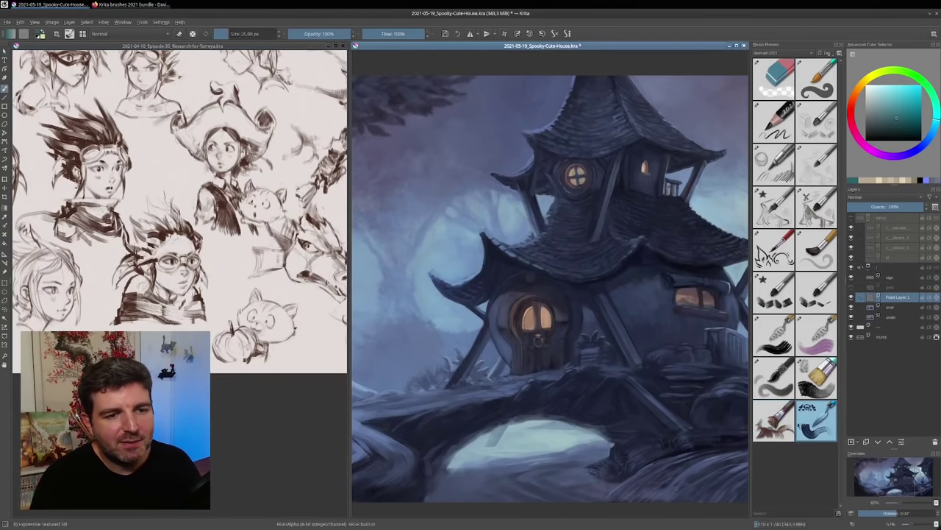
Compare the Expressive Textured Flat and Tilt brushes over the Spooky-Cute-House painting, ending on the Flat brush
{"action": "left_click", "coordinate": [771, 416]}
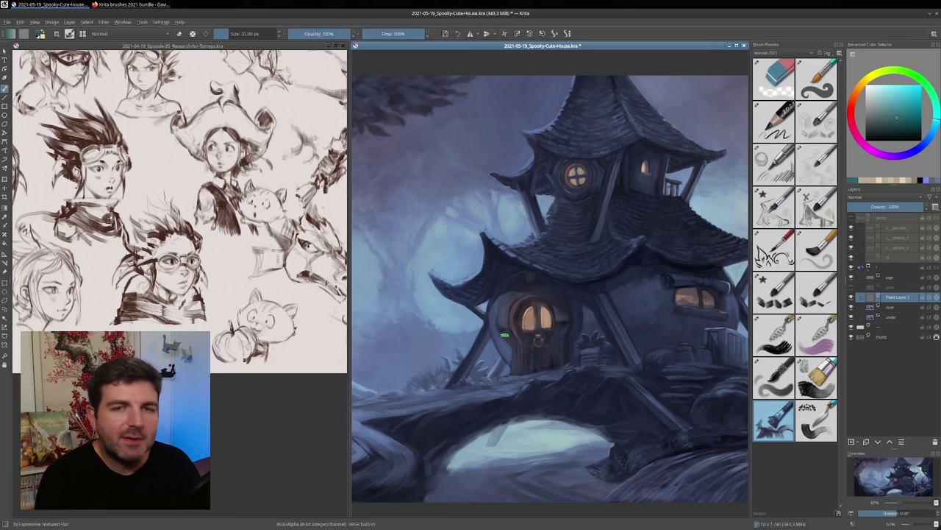
{"action": "left_click_drag", "start_coordinate": [478, 311], "coordinate": [537, 356]}
{"action": "scroll", "coordinate": [491, 335], "scroll_direction": "up", "scroll_amount": 1}
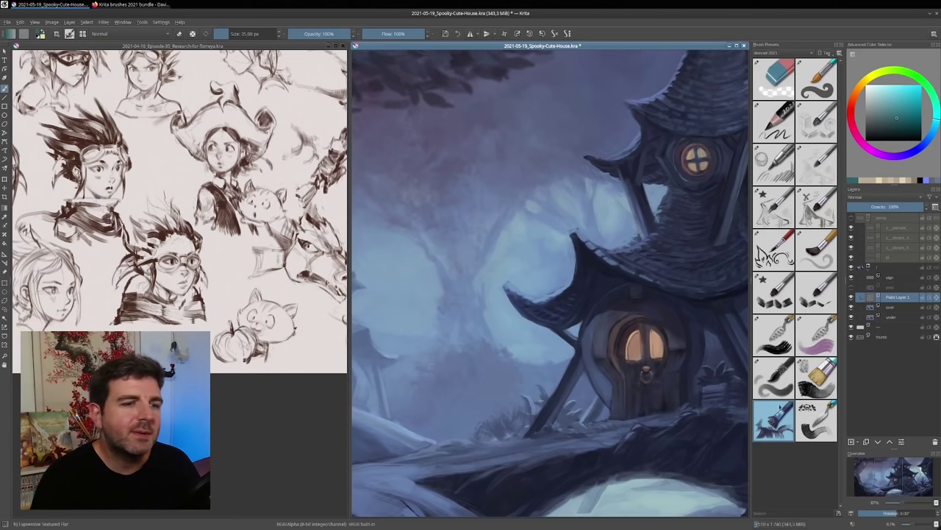
{"action": "left_click", "coordinate": [815, 418]}
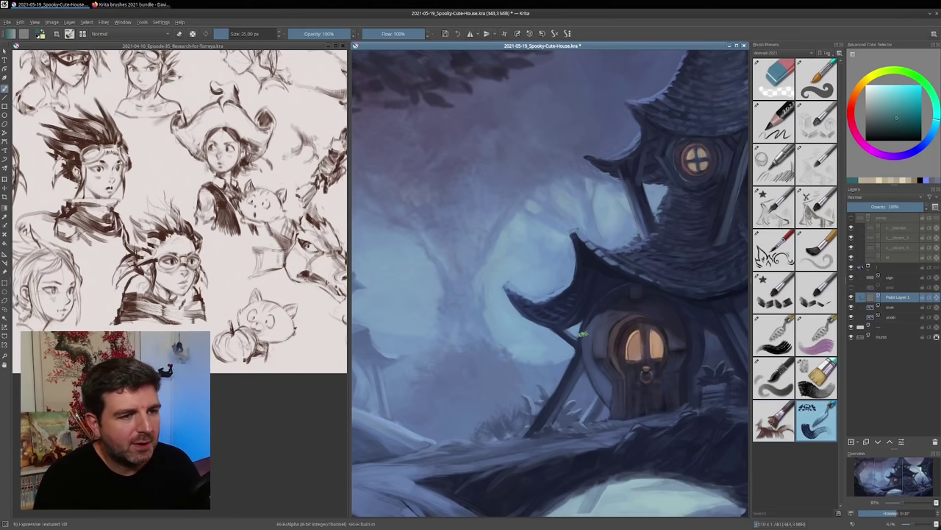
{"action": "left_click", "coordinate": [781, 427]}
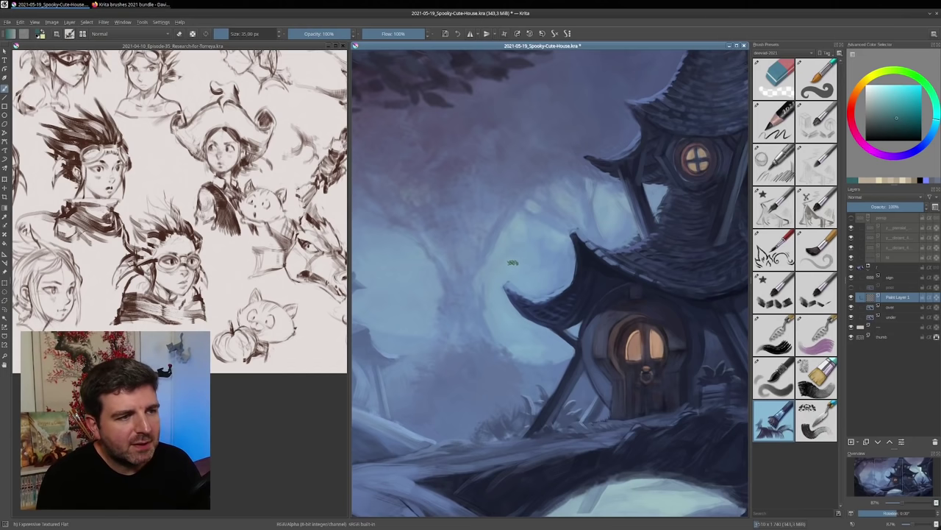
Paint horizontal and vertical strokes of sampled pale blue across the sky beside the house, using a brush size of about 75 px
{"action": "left_click_drag", "start_coordinate": [512, 262], "coordinate": [532, 262]}
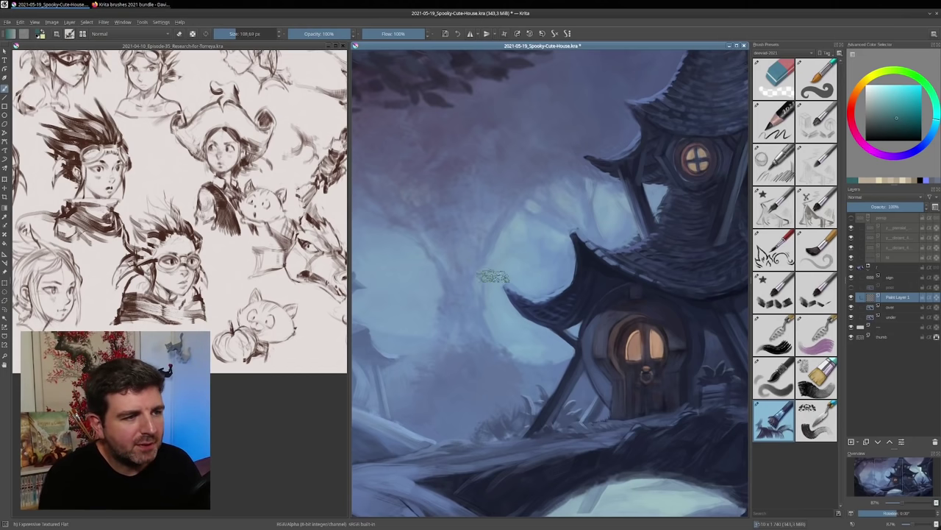
{"action": "left_click", "coordinate": [512, 233], "text": "ctrl"}
{"action": "left_click_drag", "start_coordinate": [510, 234], "coordinate": [506, 227]}
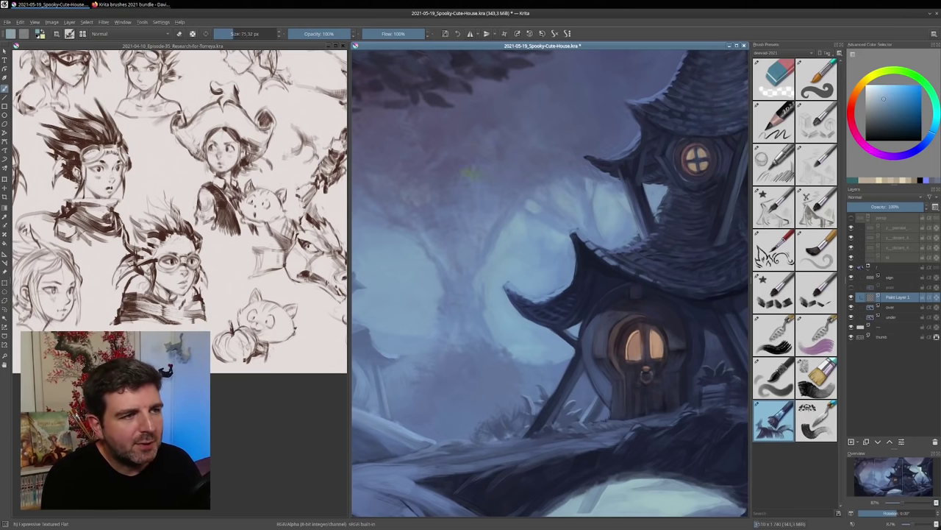
{"action": "mouse_move", "coordinate": [471, 174]}
{"action": "left_mouse_down"}
{"action": "mouse_move", "coordinate": [467, 190]}
{"action": "mouse_move", "coordinate": [485, 161]}
{"action": "mouse_move", "coordinate": [456, 179]}
{"action": "mouse_move", "coordinate": [555, 178]}
{"action": "mouse_move", "coordinate": [550, 191]}
{"action": "mouse_move", "coordinate": [508, 203]}
{"action": "mouse_move", "coordinate": [547, 213]}
{"action": "left_mouse_up"}
{"action": "mouse_move", "coordinate": [466, 221]}
{"action": "left_mouse_down"}
{"action": "mouse_move", "coordinate": [471, 265]}
{"action": "mouse_move", "coordinate": [491, 239]}
{"action": "left_mouse_up"}
{"action": "left_click_drag", "start_coordinate": [514, 179], "coordinate": [509, 141]}
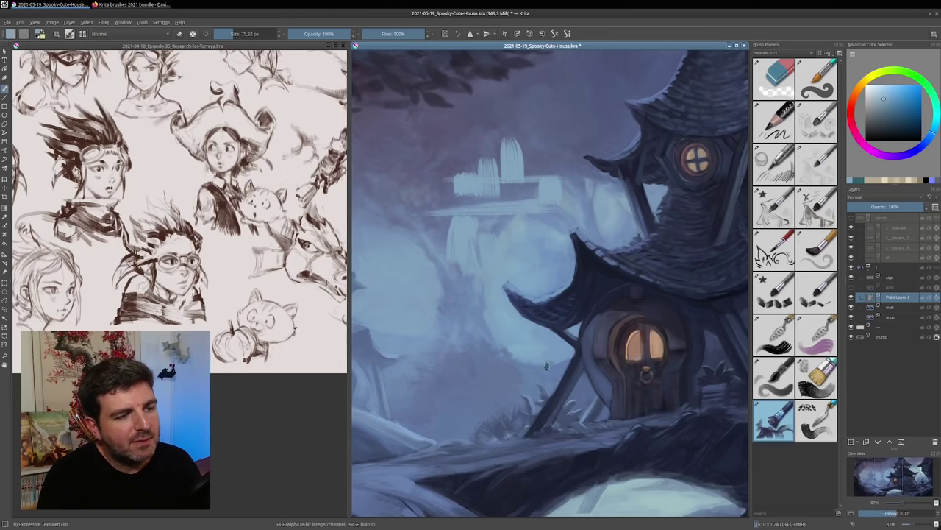
Paint highlights of sampled lavender blue along the winding path below the houses, using a brush size of about 57 px
{"action": "left_click_drag", "start_coordinate": [560, 356], "coordinate": [563, 376]}
{"action": "mouse_move", "coordinate": [517, 427]}
{"action": "left_mouse_down"}
{"action": "mouse_move", "coordinate": [535, 367]}
{"action": "mouse_move", "coordinate": [581, 383]}
{"action": "left_mouse_up"}
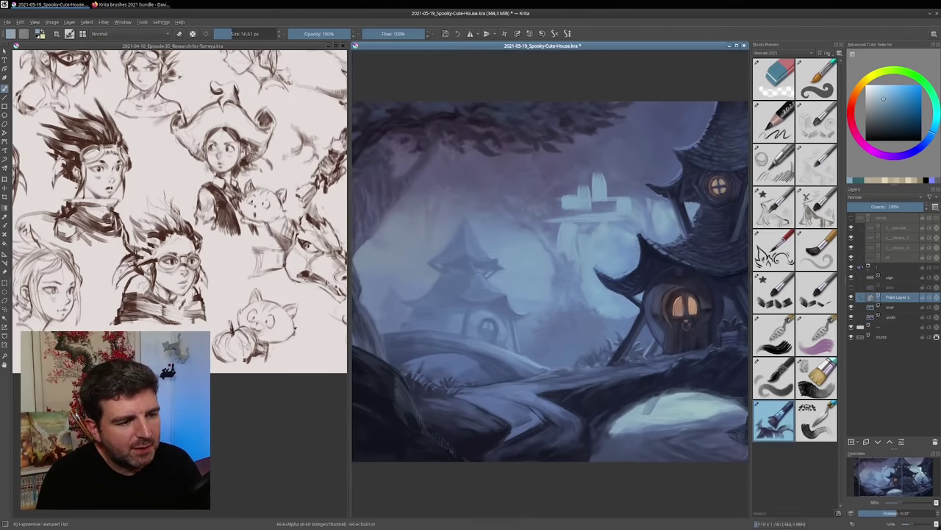
{"action": "left_click", "coordinate": [527, 402], "text": "ctrl"}
{"action": "left_click_drag", "start_coordinate": [517, 403], "coordinate": [534, 411]}
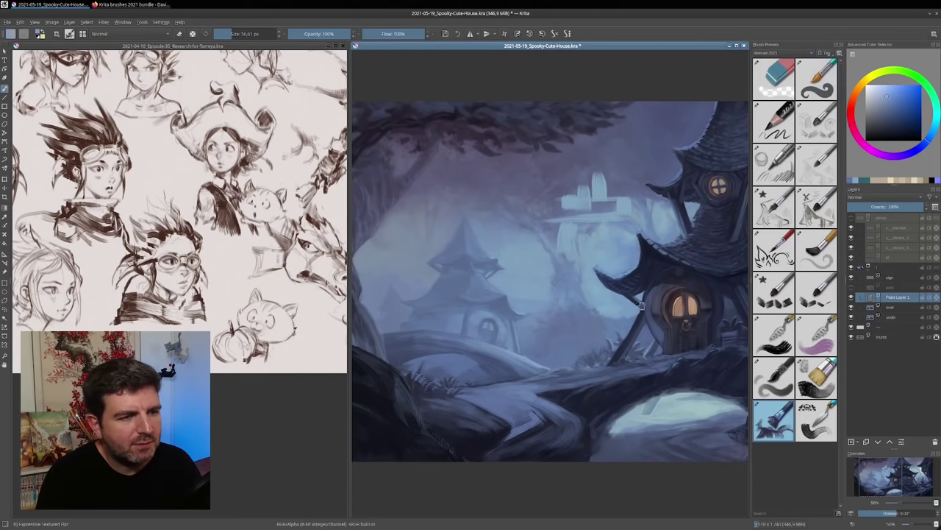
{"action": "left_click_drag", "start_coordinate": [660, 275], "coordinate": [581, 282]}
{"action": "left_click_drag", "start_coordinate": [472, 341], "coordinate": [534, 298]}
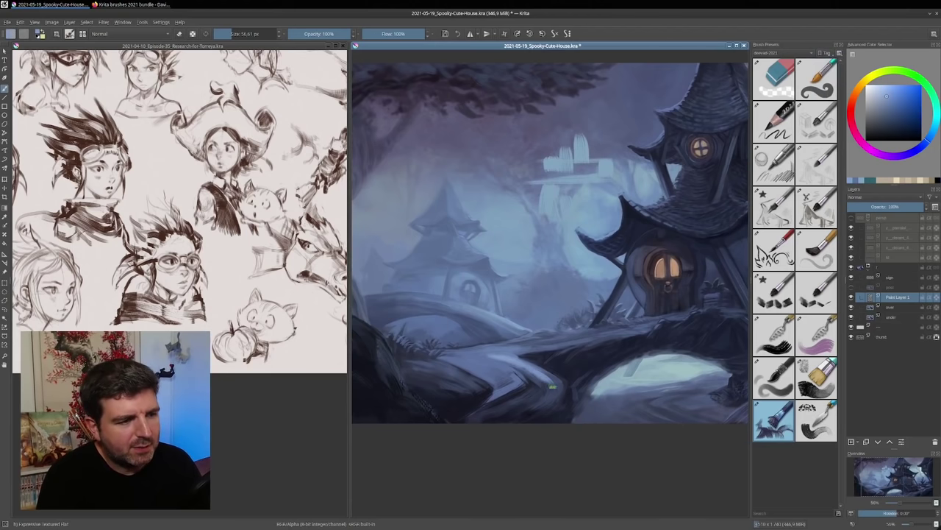
{"action": "left_click_drag", "start_coordinate": [547, 396], "coordinate": [520, 415]}
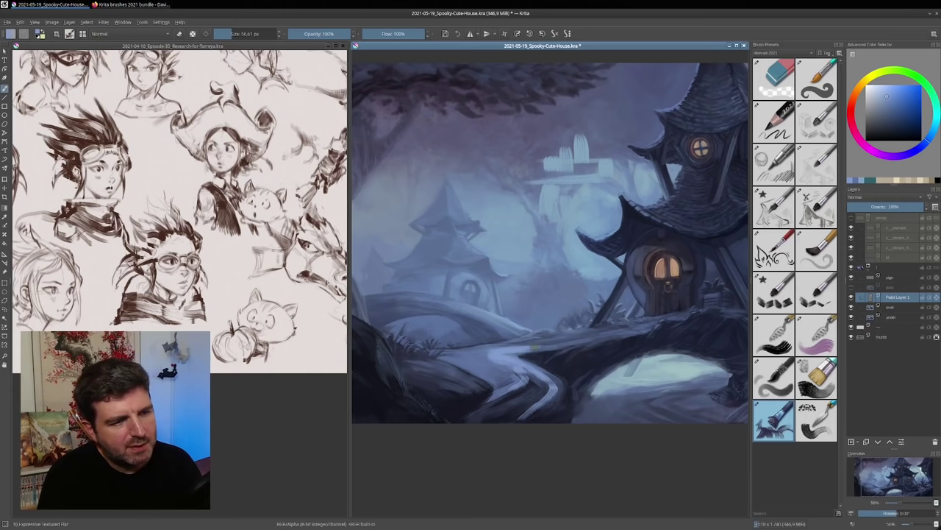
Paint a light blue highlight down the slanted wooden beam beside the house's front door, with the brush at about 41 px
{"action": "left_click_drag", "start_coordinate": [661, 332], "coordinate": [532, 339]}
{"action": "mouse_move", "coordinate": [650, 307]}
{"action": "left_mouse_down"}
{"action": "mouse_move", "coordinate": [677, 241]}
{"action": "mouse_move", "coordinate": [645, 242]}
{"action": "left_mouse_up"}
{"action": "left_click_drag", "start_coordinate": [580, 251], "coordinate": [634, 293]}
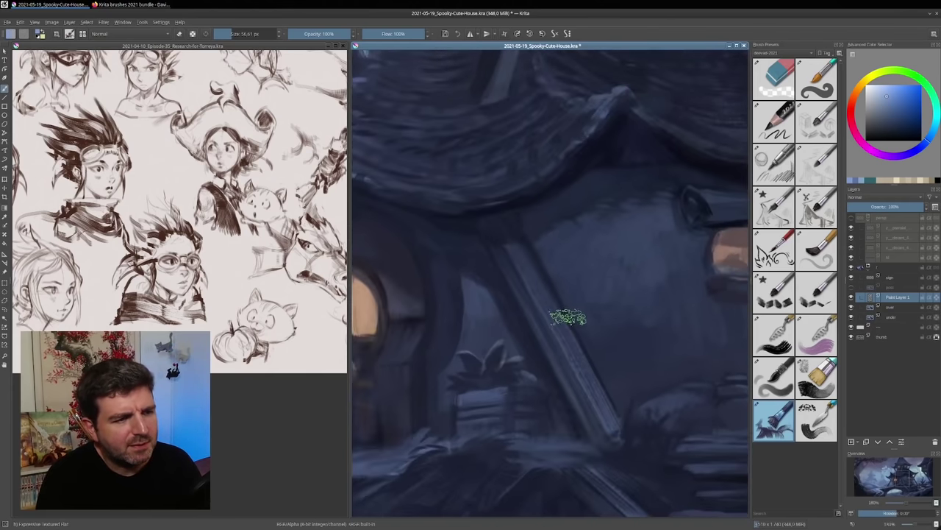
{"action": "left_click_drag", "start_coordinate": [559, 298], "coordinate": [546, 297]}
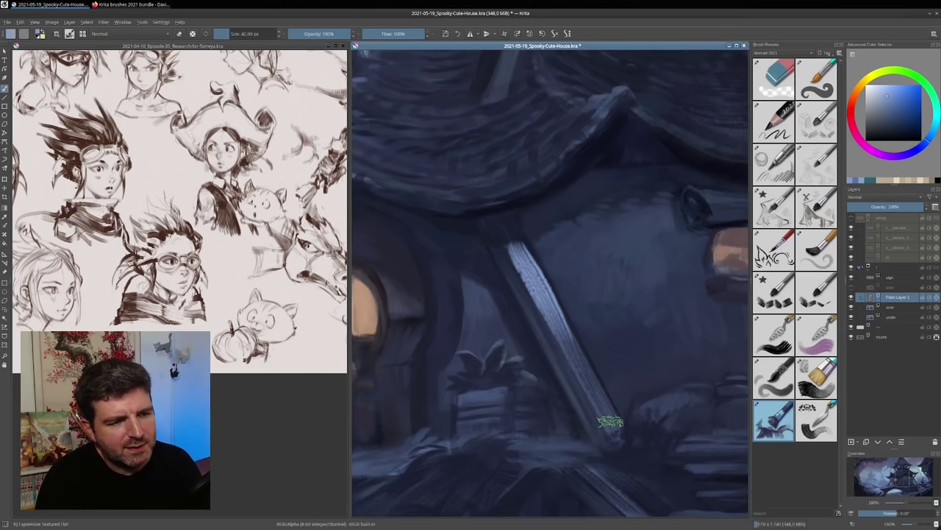
{"action": "left_click_drag", "start_coordinate": [615, 442], "coordinate": [472, 364]}
Paint a row of small tile highlights in sampled blue across the tower's upper roof with the Inking-3-Full brush
{"action": "mouse_move", "coordinate": [666, 152]}
{"action": "left_mouse_down"}
{"action": "mouse_move", "coordinate": [607, 361]}
{"action": "mouse_move", "coordinate": [536, 420]}
{"action": "left_mouse_up"}
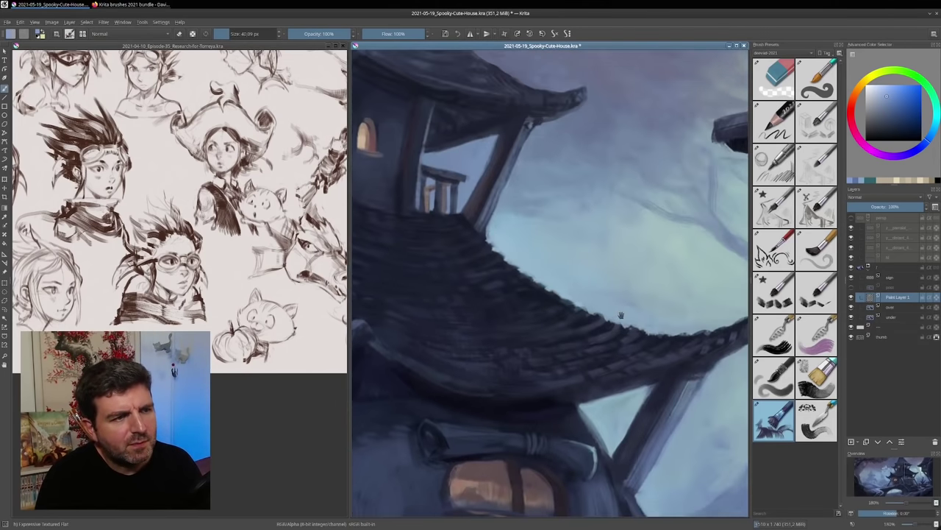
{"action": "left_click_drag", "start_coordinate": [486, 84], "coordinate": [648, 277]}
{"action": "mouse_move", "coordinate": [417, 238]}
{"action": "left_mouse_down"}
{"action": "mouse_move", "coordinate": [518, 279]}
{"action": "mouse_move", "coordinate": [642, 291]}
{"action": "left_mouse_up"}
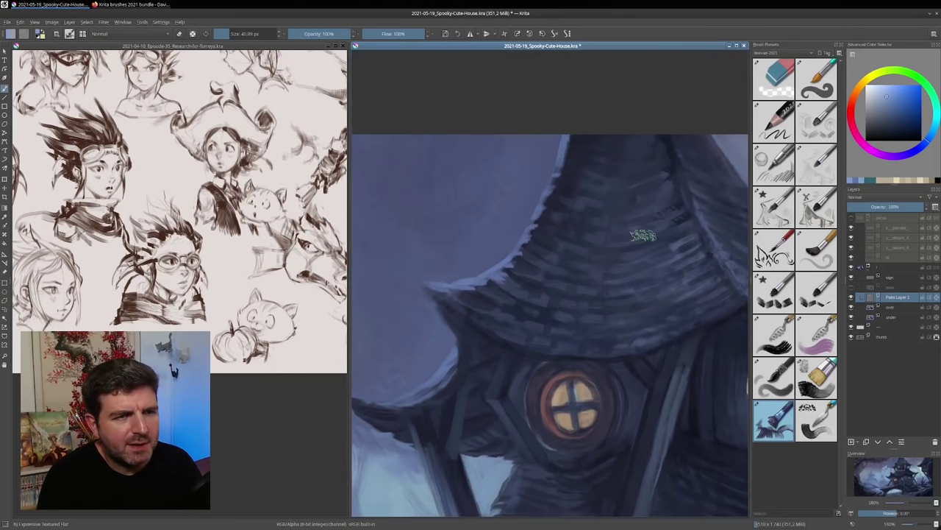
{"action": "left_click", "coordinate": [821, 219]}
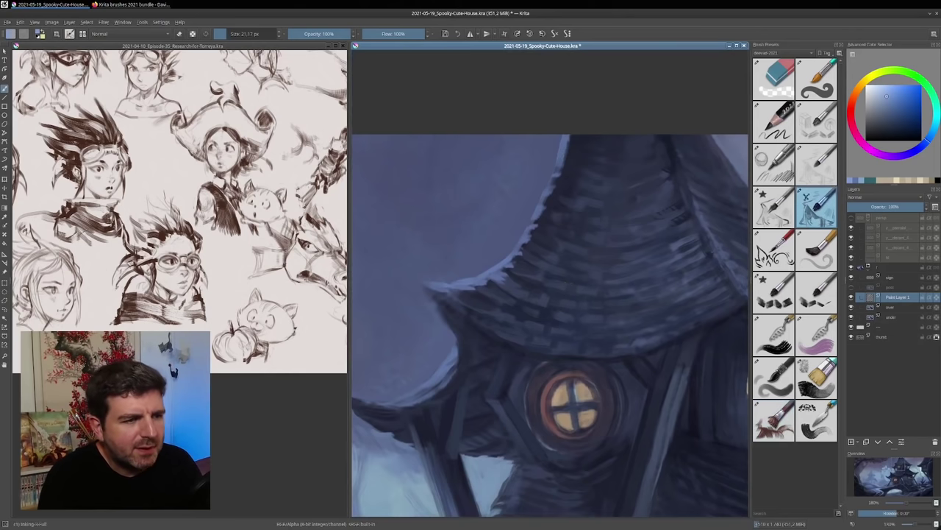
{"action": "left_click", "coordinate": [509, 264], "text": "ctrl"}
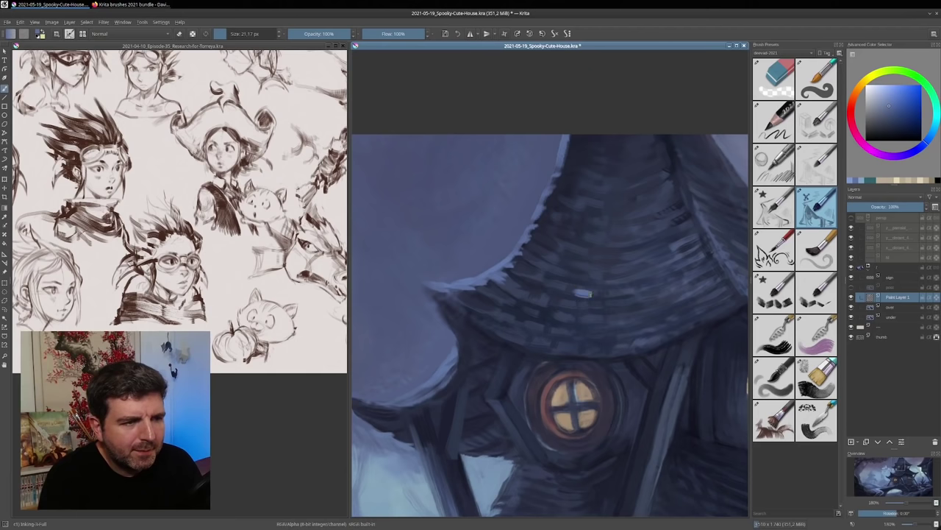
{"action": "left_click_drag", "start_coordinate": [586, 293], "coordinate": [622, 294]}
{"action": "scroll", "coordinate": [633, 390], "scroll_direction": "down", "scroll_amount": 3}
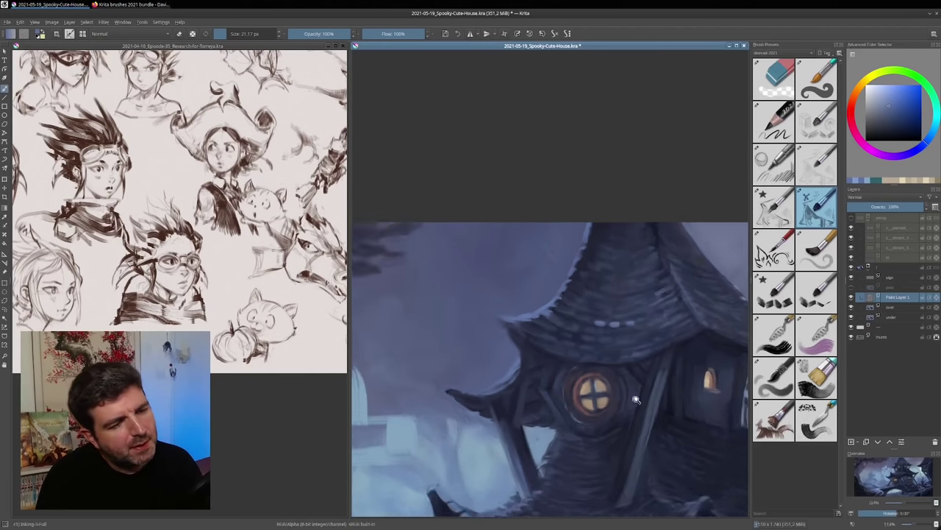
Try back-and-forth strokes of sampled pale blue in the sky beside the upper roof with the Expressive Textured Flat brush
{"action": "left_click", "coordinate": [809, 417]}
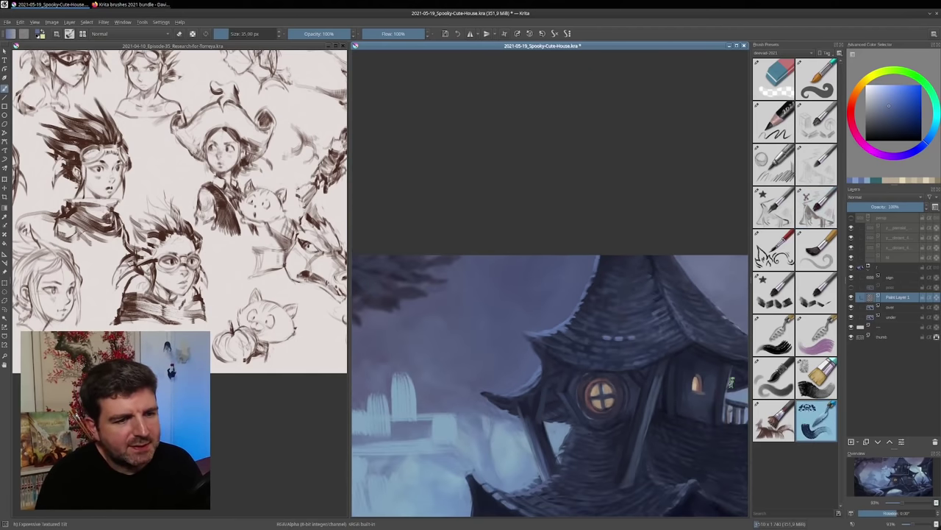
{"action": "left_click", "coordinate": [774, 420]}
{"action": "left_click_drag", "start_coordinate": [517, 371], "coordinate": [545, 332]}
{"action": "mouse_move", "coordinate": [465, 297]}
{"action": "left_mouse_down"}
{"action": "mouse_move", "coordinate": [465, 341]}
{"action": "mouse_move", "coordinate": [516, 316]}
{"action": "left_mouse_up"}
{"action": "left_click", "coordinate": [442, 364], "text": "ctrl"}
{"action": "left_click_drag", "start_coordinate": [445, 348], "coordinate": [474, 347]}
{"action": "mouse_move", "coordinate": [452, 300]}
{"action": "left_mouse_down"}
{"action": "mouse_move", "coordinate": [469, 316]}
{"action": "mouse_move", "coordinate": [574, 318]}
{"action": "mouse_move", "coordinate": [573, 299]}
{"action": "mouse_move", "coordinate": [608, 243]}
{"action": "left_mouse_up"}
Try dark violet crossing, curved and zigzag strokes over the sky with the Expressive Textured Tilt brush at about 76 px, and remove them
{"action": "left_click", "coordinate": [815, 420]}
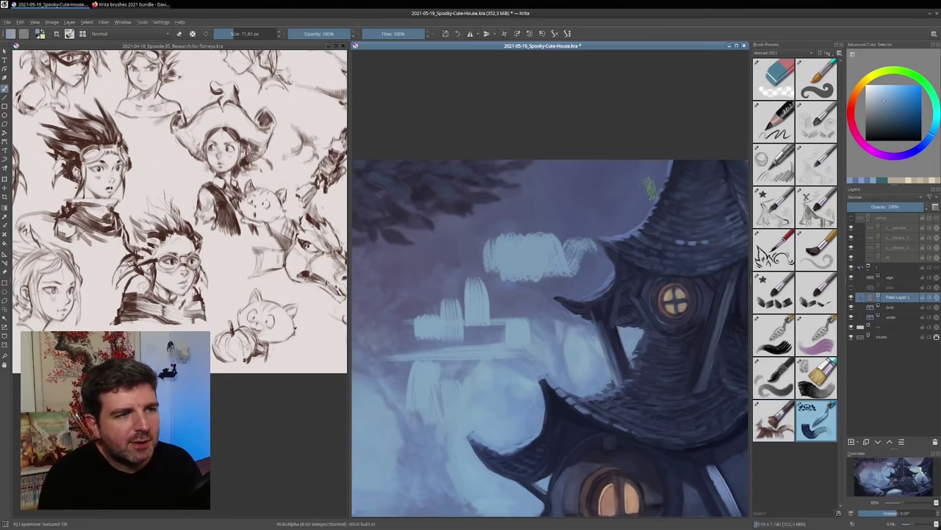
{"action": "left_click", "coordinate": [476, 182], "text": "ctrl"}
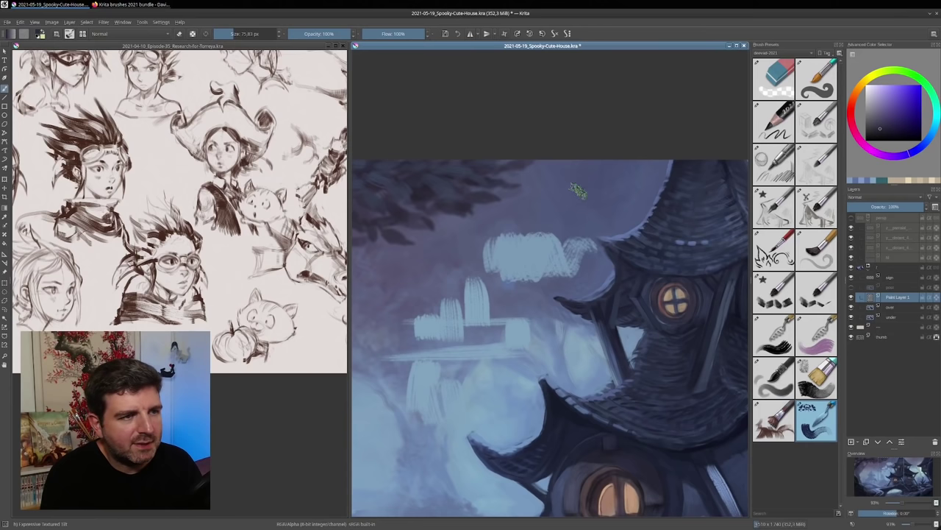
{"action": "mouse_move", "coordinate": [581, 188]}
{"action": "left_mouse_down"}
{"action": "mouse_move", "coordinate": [489, 265]}
{"action": "mouse_move", "coordinate": [413, 359]}
{"action": "left_mouse_up"}
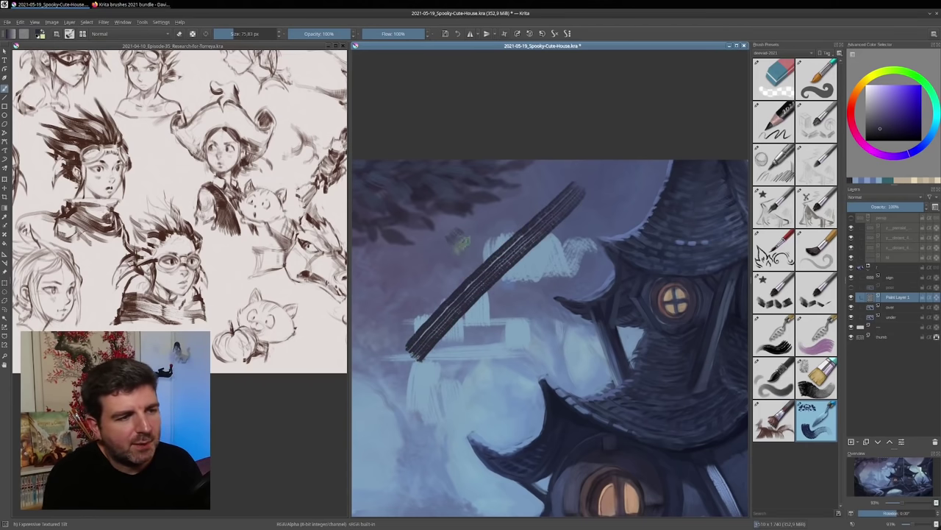
{"action": "left_click_drag", "start_coordinate": [453, 235], "coordinate": [577, 371]}
{"action": "left_click_drag", "start_coordinate": [566, 312], "coordinate": [418, 433]}
{"action": "mouse_move", "coordinate": [403, 388]}
{"action": "left_mouse_down"}
{"action": "mouse_move", "coordinate": [479, 370]}
{"action": "mouse_move", "coordinate": [478, 427]}
{"action": "mouse_move", "coordinate": [454, 453]}
{"action": "mouse_move", "coordinate": [507, 487]}
{"action": "left_mouse_up"}
{"action": "mouse_move", "coordinate": [526, 410]}
{"action": "left_mouse_down"}
{"action": "mouse_move", "coordinate": [559, 283]}
{"action": "mouse_move", "coordinate": [617, 294]}
{"action": "mouse_move", "coordinate": [638, 262]}
{"action": "left_mouse_up"}
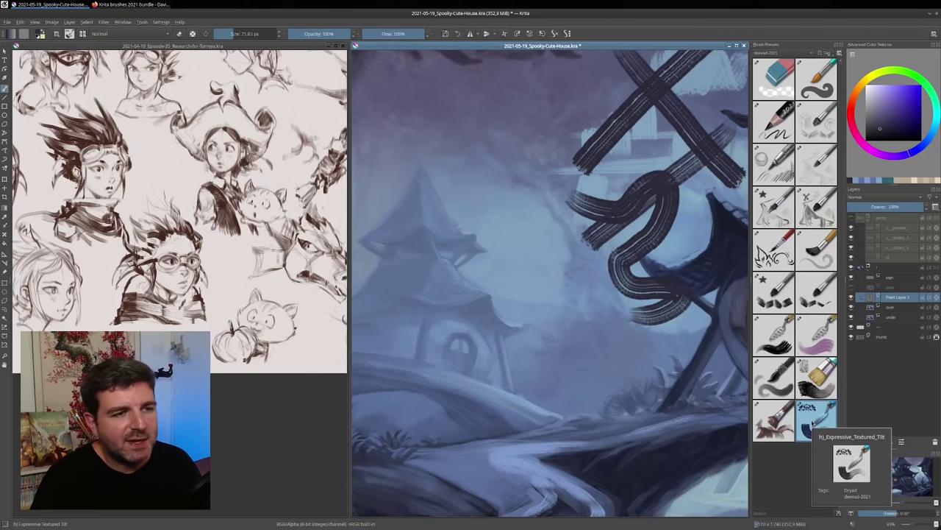
{"action": "mouse_move", "coordinate": [546, 175]}
{"action": "left_mouse_down"}
{"action": "mouse_move", "coordinate": [543, 214]}
{"action": "mouse_move", "coordinate": [559, 274]}
{"action": "left_mouse_up"}
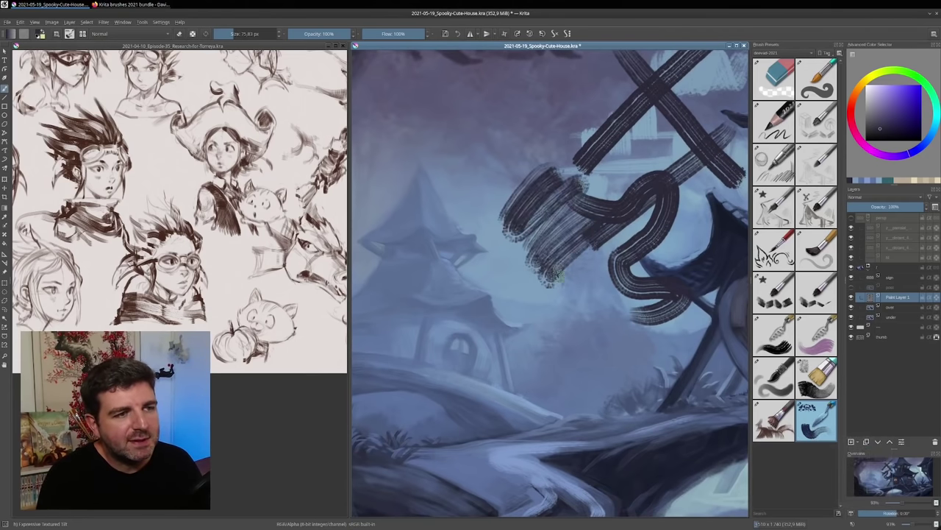
{"action": "key", "text": "Delete"}
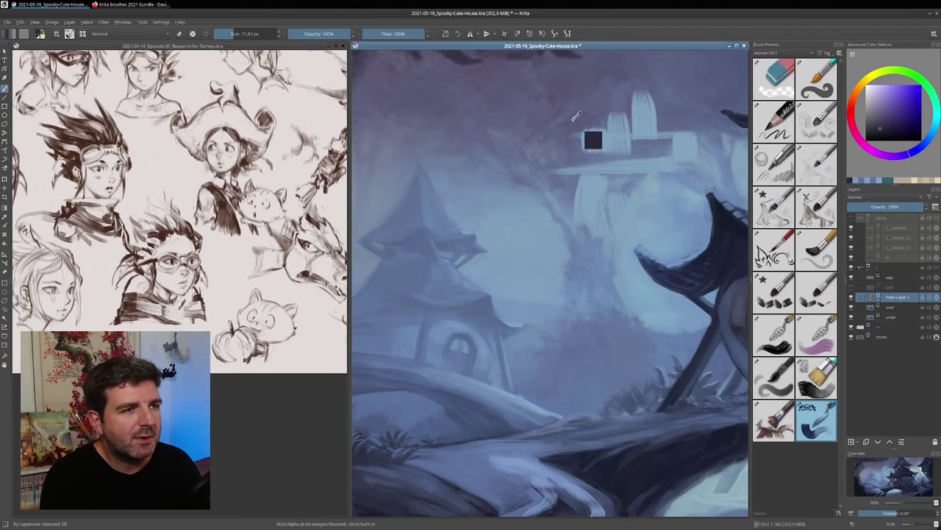
Cover the pale test strokes in the sky with sampled purple and blue tones using the Expressive Textured Tilt brush
{"action": "left_click", "coordinate": [576, 119], "text": "ctrl"}
{"action": "mouse_move", "coordinate": [600, 111]}
{"action": "left_mouse_down"}
{"action": "mouse_move", "coordinate": [571, 151]}
{"action": "mouse_move", "coordinate": [627, 123]}
{"action": "mouse_move", "coordinate": [626, 113]}
{"action": "mouse_move", "coordinate": [666, 139]}
{"action": "mouse_move", "coordinate": [655, 170]}
{"action": "mouse_move", "coordinate": [624, 182]}
{"action": "mouse_move", "coordinate": [668, 146]}
{"action": "mouse_move", "coordinate": [688, 174]}
{"action": "mouse_move", "coordinate": [683, 131]}
{"action": "mouse_move", "coordinate": [660, 111]}
{"action": "mouse_move", "coordinate": [681, 122]}
{"action": "mouse_move", "coordinate": [652, 138]}
{"action": "mouse_move", "coordinate": [611, 194]}
{"action": "mouse_move", "coordinate": [603, 228]}
{"action": "left_mouse_up"}
{"action": "left_click", "coordinate": [616, 178], "text": "ctrl"}
{"action": "left_click", "coordinate": [647, 121], "text": "ctrl"}
{"action": "left_click", "coordinate": [598, 234], "text": "ctrl"}
{"action": "left_click_drag", "start_coordinate": [583, 177], "coordinate": [593, 257]}
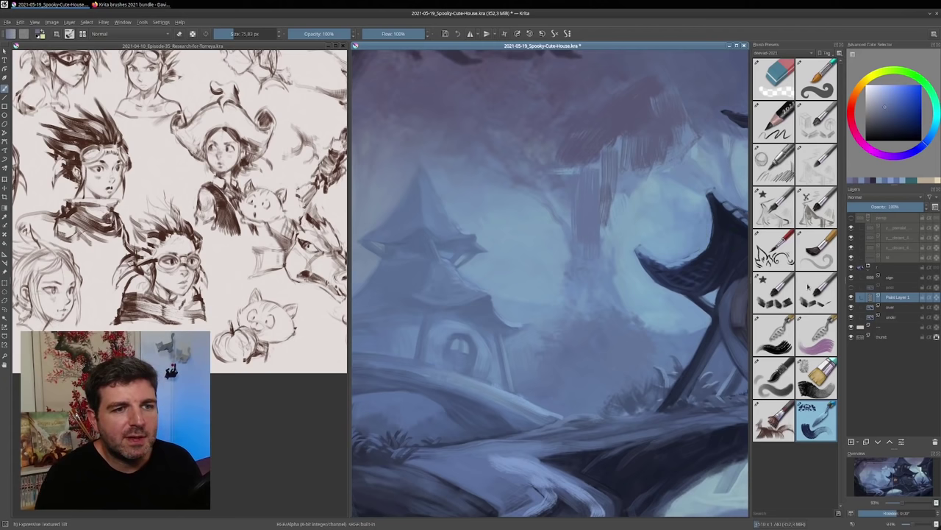
Blend the painted-over sky and tree trunk with sampled blues and purples using the Bristles-2 Flat Rough Textured brush
{"action": "left_click", "coordinate": [776, 296]}
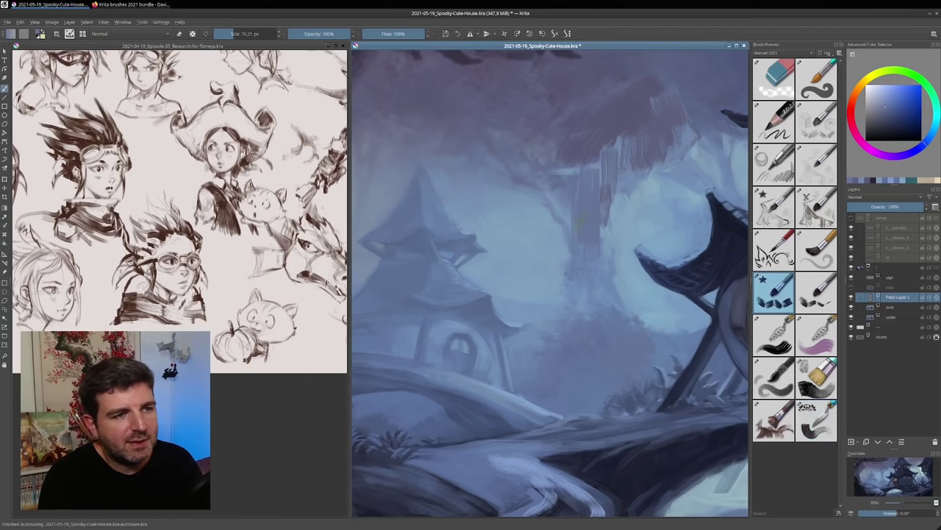
{"action": "left_click", "coordinate": [582, 250], "text": "ctrl"}
{"action": "mouse_move", "coordinate": [615, 198]}
{"action": "left_mouse_down"}
{"action": "mouse_move", "coordinate": [637, 162]}
{"action": "mouse_move", "coordinate": [545, 96]}
{"action": "mouse_move", "coordinate": [631, 87]}
{"action": "mouse_move", "coordinate": [630, 105]}
{"action": "mouse_move", "coordinate": [577, 122]}
{"action": "mouse_move", "coordinate": [665, 100]}
{"action": "left_mouse_up"}
{"action": "left_click", "coordinate": [653, 99], "text": "ctrl"}
{"action": "left_click_drag", "start_coordinate": [645, 238], "coordinate": [608, 309]}
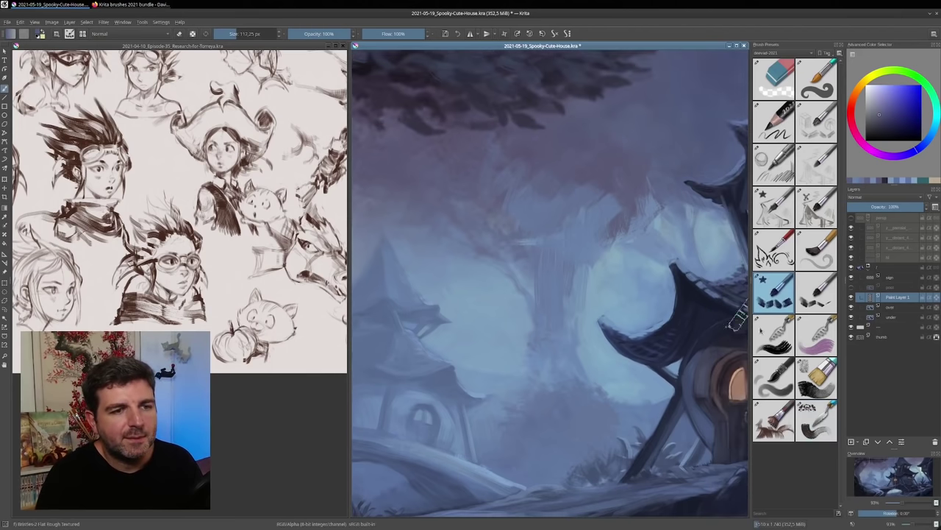
Paint sampled grey-blue and pale blue strokes above the tree trunk with the Expressive Textured Tilt brush
{"action": "left_click", "coordinate": [816, 411]}
{"action": "left_click", "coordinate": [641, 271], "text": "ctrl"}
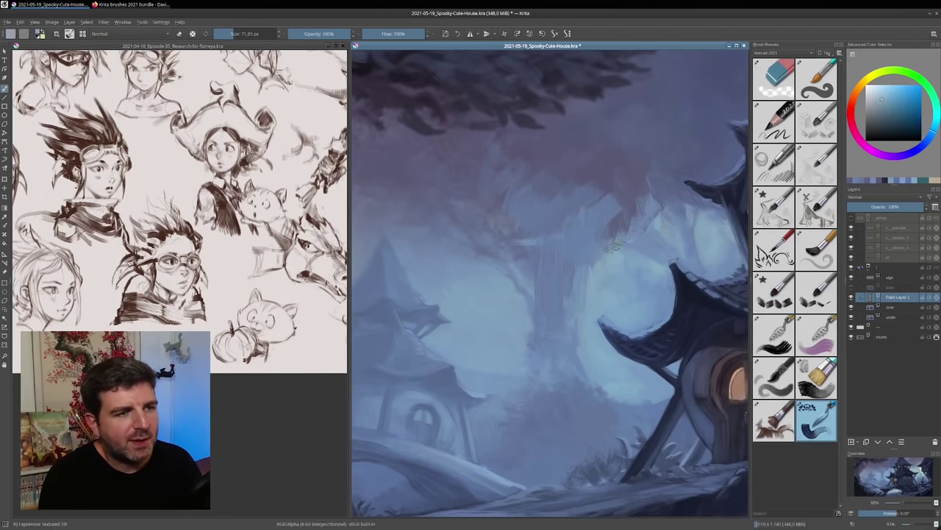
{"action": "mouse_move", "coordinate": [614, 221]}
{"action": "left_mouse_down"}
{"action": "mouse_move", "coordinate": [632, 198]}
{"action": "mouse_move", "coordinate": [617, 183]}
{"action": "mouse_move", "coordinate": [643, 155]}
{"action": "mouse_move", "coordinate": [608, 202]}
{"action": "mouse_move", "coordinate": [612, 216]}
{"action": "mouse_move", "coordinate": [576, 237]}
{"action": "left_mouse_up"}
{"action": "left_click", "coordinate": [619, 150], "text": "ctrl"}
{"action": "left_click", "coordinate": [617, 204], "text": "ctrl"}
{"action": "left_click", "coordinate": [623, 189], "text": "ctrl"}
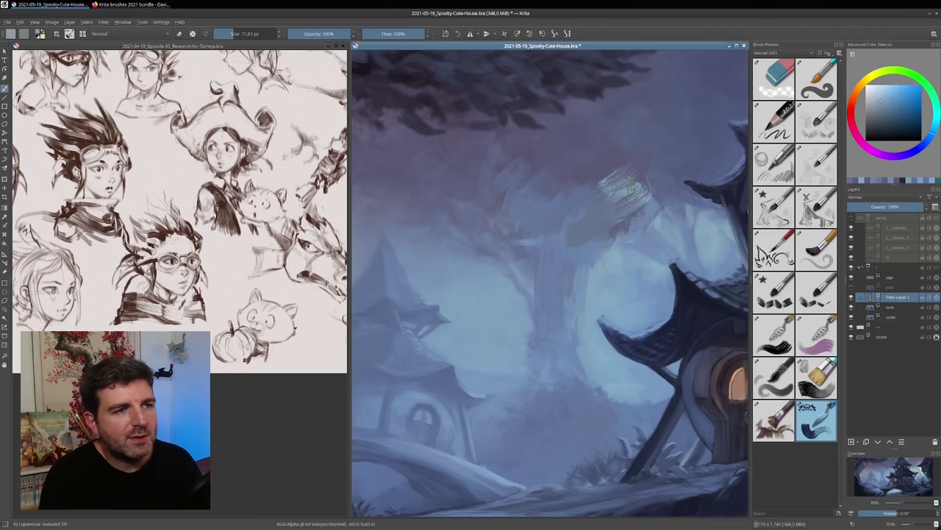
{"action": "mouse_move", "coordinate": [633, 197]}
{"action": "left_mouse_down"}
{"action": "mouse_move", "coordinate": [566, 175]}
{"action": "mouse_move", "coordinate": [674, 107]}
{"action": "left_mouse_up"}
{"action": "mouse_move", "coordinate": [675, 141]}
{"action": "left_mouse_down"}
{"action": "mouse_move", "coordinate": [636, 202]}
{"action": "mouse_move", "coordinate": [560, 259]}
{"action": "left_mouse_up"}
{"action": "mouse_move", "coordinate": [558, 259]}
{"action": "left_mouse_down"}
{"action": "mouse_move", "coordinate": [585, 215]}
{"action": "mouse_move", "coordinate": [570, 161]}
{"action": "mouse_move", "coordinate": [583, 190]}
{"action": "mouse_move", "coordinate": [655, 222]}
{"action": "mouse_move", "coordinate": [609, 208]}
{"action": "left_mouse_up"}
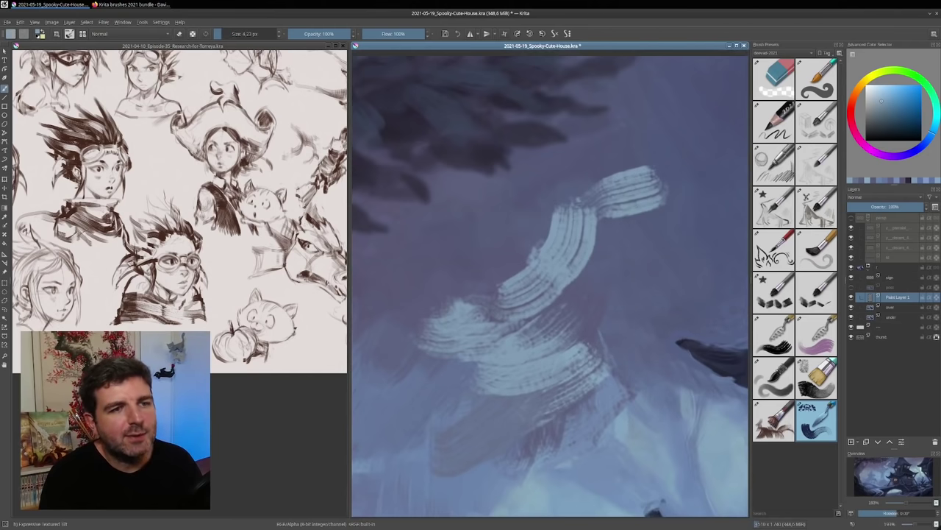
Add broad pale blue strokes with the Rake Directional brush, and curved strokes beside them with the Expressive Textured Tilt brush
{"action": "left_click", "coordinate": [772, 334]}
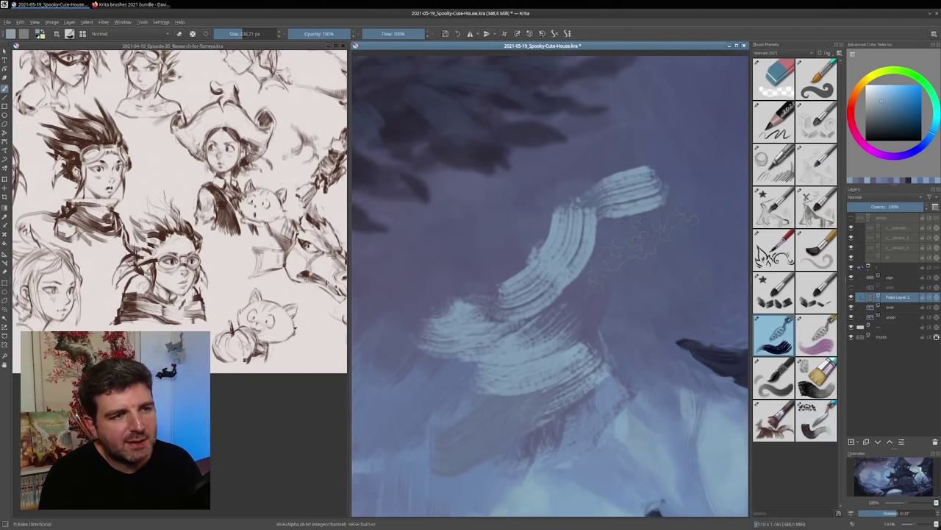
{"action": "left_click_drag", "start_coordinate": [592, 256], "coordinate": [710, 224]}
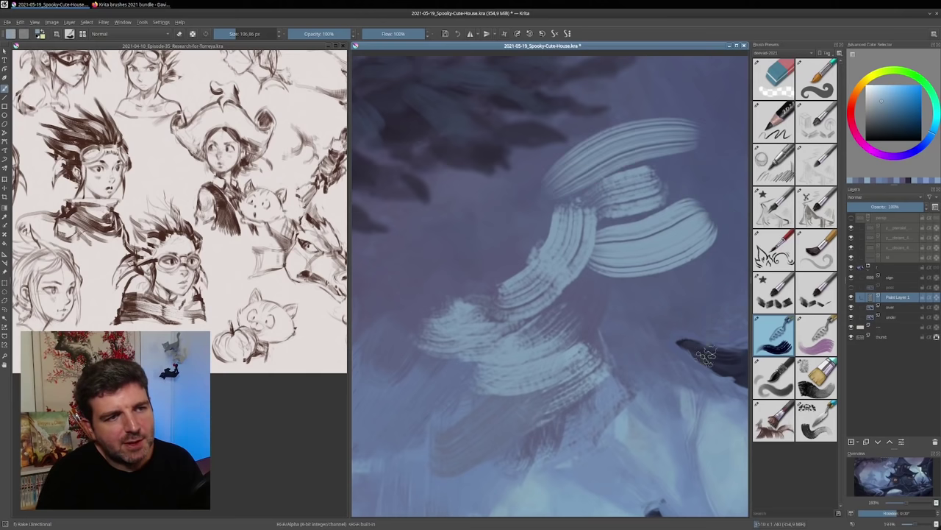
{"action": "left_click", "coordinate": [817, 419]}
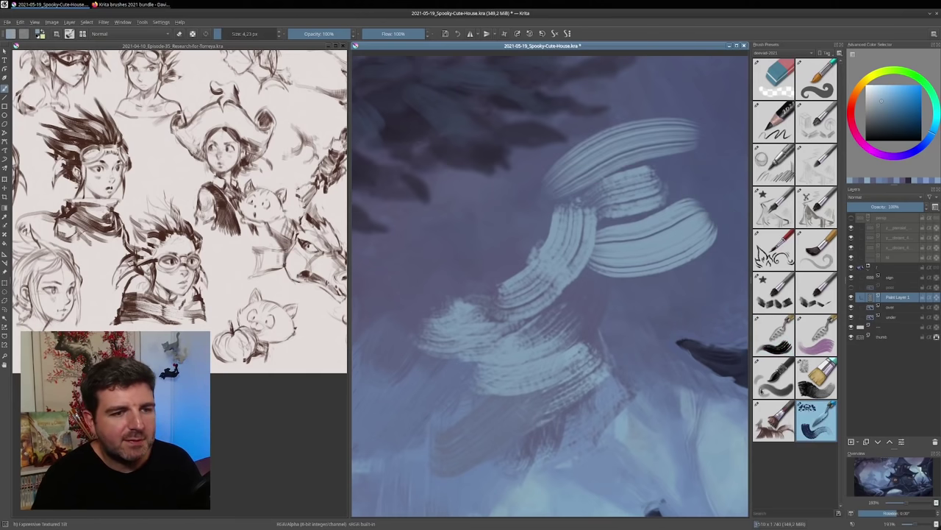
{"action": "left_click_drag", "start_coordinate": [504, 247], "coordinate": [548, 253]}
{"action": "mouse_move", "coordinate": [527, 177]}
{"action": "left_mouse_down"}
{"action": "mouse_move", "coordinate": [507, 228]}
{"action": "mouse_move", "coordinate": [446, 272]}
{"action": "left_mouse_up"}
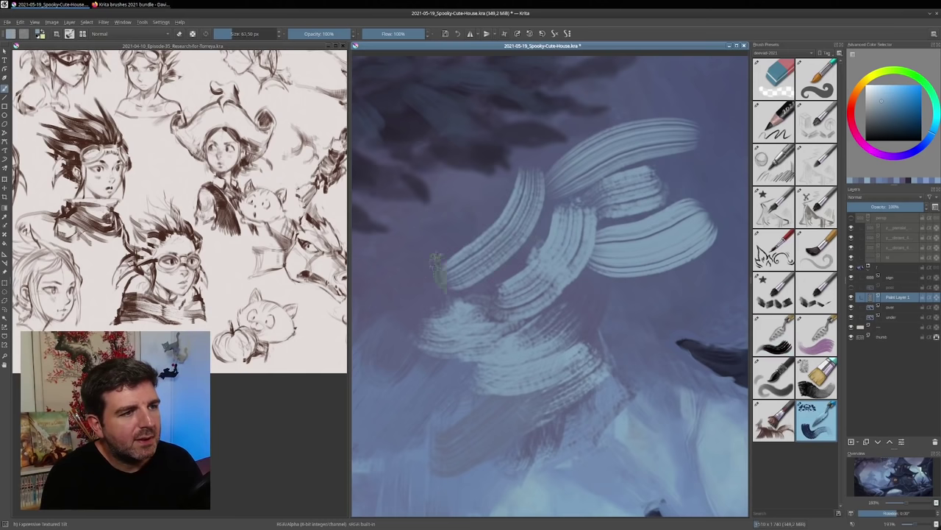
{"action": "left_click_drag", "start_coordinate": [564, 197], "coordinate": [484, 288]}
Dab blue foliage beside the misty tree trunk with the Expressive Textured Flat brush at an enlarged size
{"action": "mouse_move", "coordinate": [574, 309]}
{"action": "left_mouse_down"}
{"action": "mouse_move", "coordinate": [684, 272]}
{"action": "mouse_move", "coordinate": [725, 309]}
{"action": "mouse_move", "coordinate": [730, 358]}
{"action": "mouse_move", "coordinate": [683, 409]}
{"action": "mouse_move", "coordinate": [601, 280]}
{"action": "left_mouse_up"}
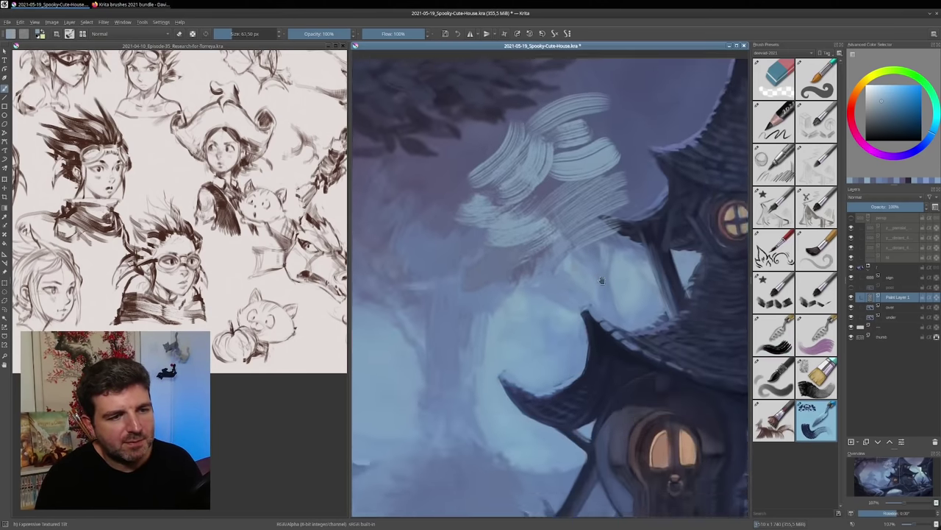
{"action": "left_click_drag", "start_coordinate": [622, 321], "coordinate": [630, 330]}
{"action": "scroll", "coordinate": [630, 328], "scroll_direction": "down", "scroll_amount": 4}
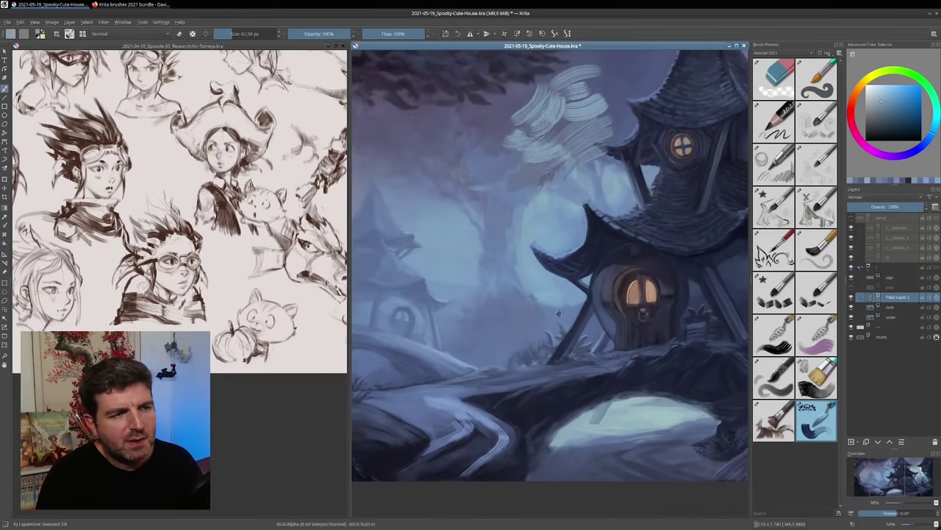
{"action": "left_click_drag", "start_coordinate": [559, 312], "coordinate": [618, 332]}
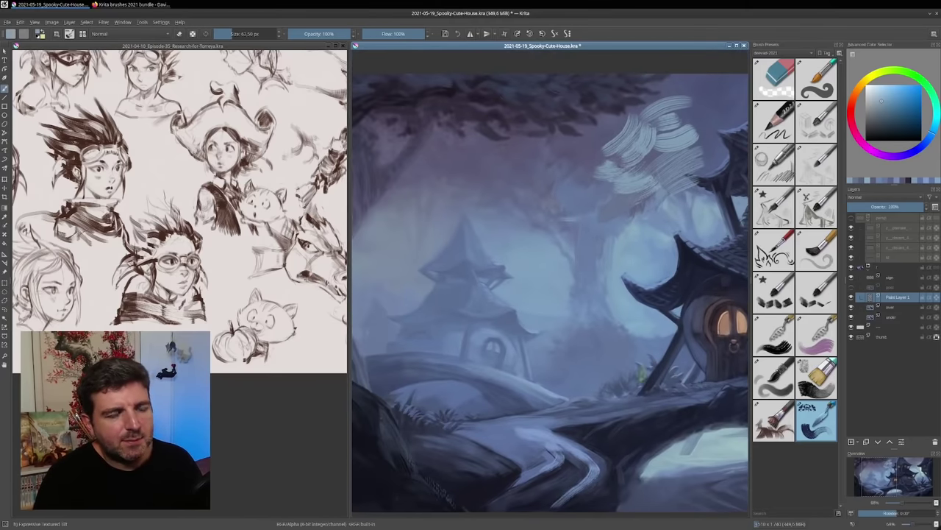
{"action": "left_click", "coordinate": [780, 426]}
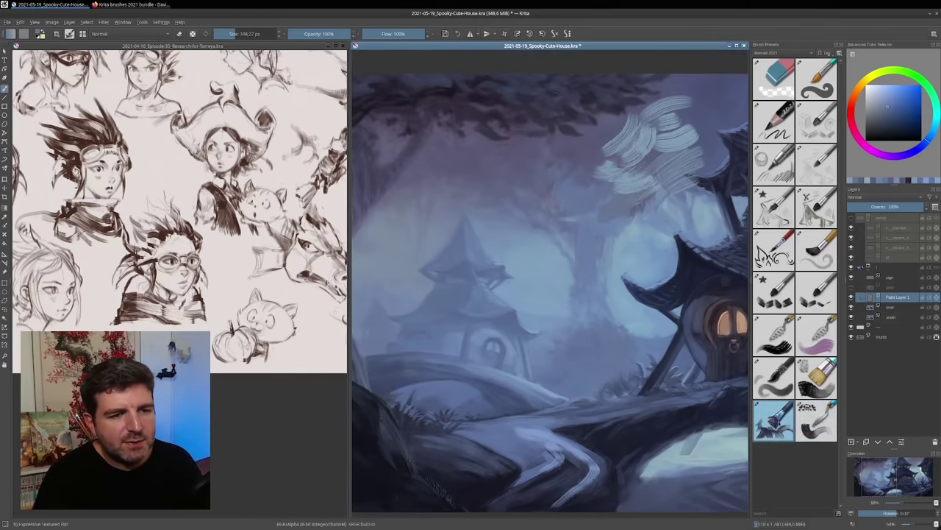
{"action": "mouse_move", "coordinate": [567, 331]}
{"action": "left_mouse_down"}
{"action": "mouse_move", "coordinate": [582, 329]}
{"action": "mouse_move", "coordinate": [565, 315]}
{"action": "left_mouse_up"}
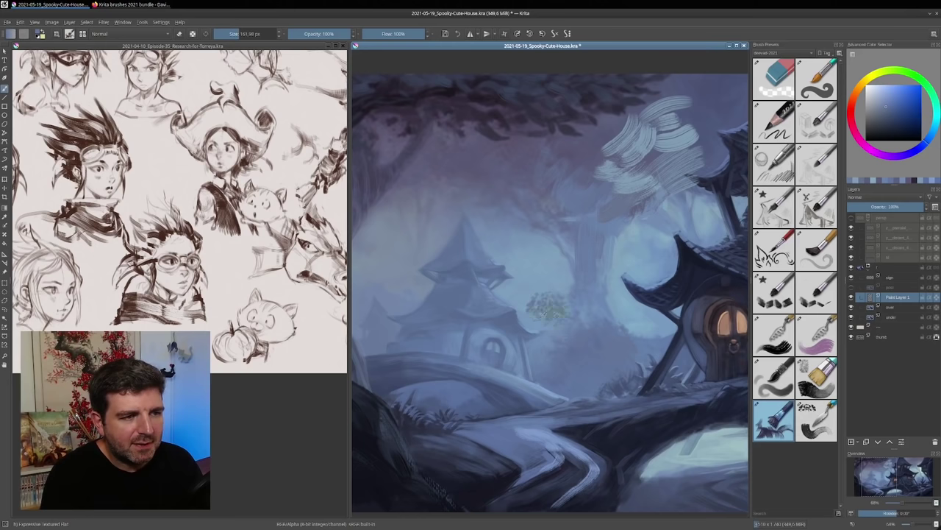
{"action": "mouse_move", "coordinate": [547, 305]}
{"action": "left_mouse_down"}
{"action": "mouse_move", "coordinate": [566, 288]}
{"action": "mouse_move", "coordinate": [556, 273]}
{"action": "left_mouse_up"}
Dab darker foliage in sampled purple above the blue leaves beside the misty tree
{"action": "left_click", "coordinate": [548, 211], "text": "ctrl"}
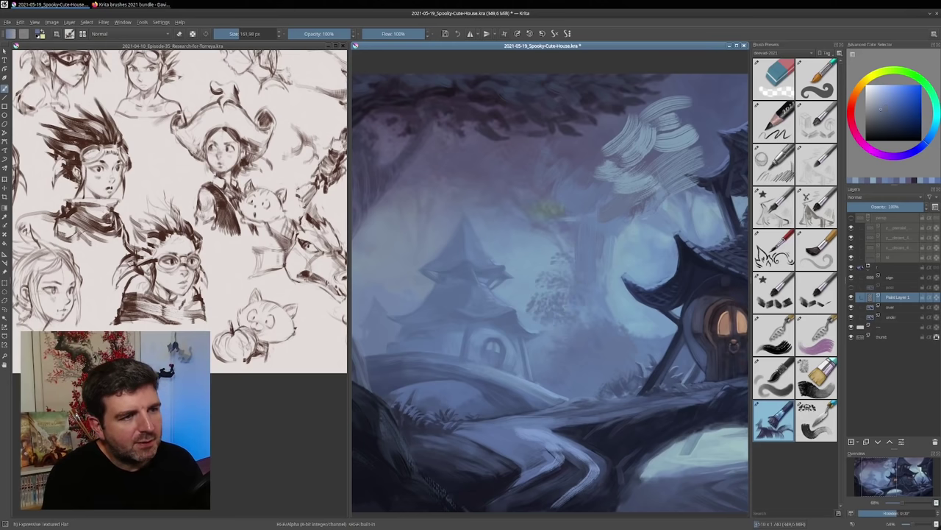
{"action": "left_click", "coordinate": [518, 179], "text": "ctrl"}
{"action": "left_click_drag", "start_coordinate": [542, 204], "coordinate": [572, 204]}
{"action": "left_click_drag", "start_coordinate": [553, 236], "coordinate": [531, 232]}
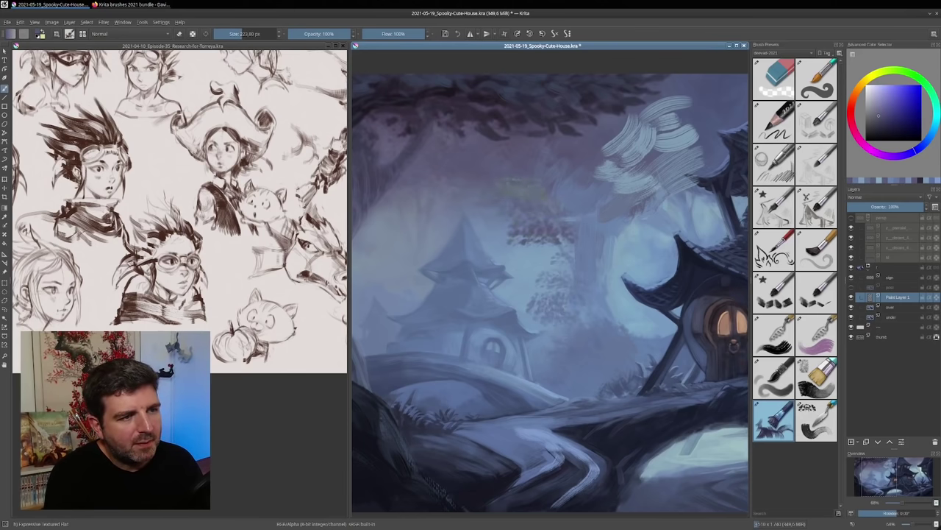
Dab more foliage around the misty tree trunk with the Expressive Textured Flat brush, using blue tones sampled from the painting
{"action": "left_click", "coordinate": [515, 185], "text": "ctrl"}
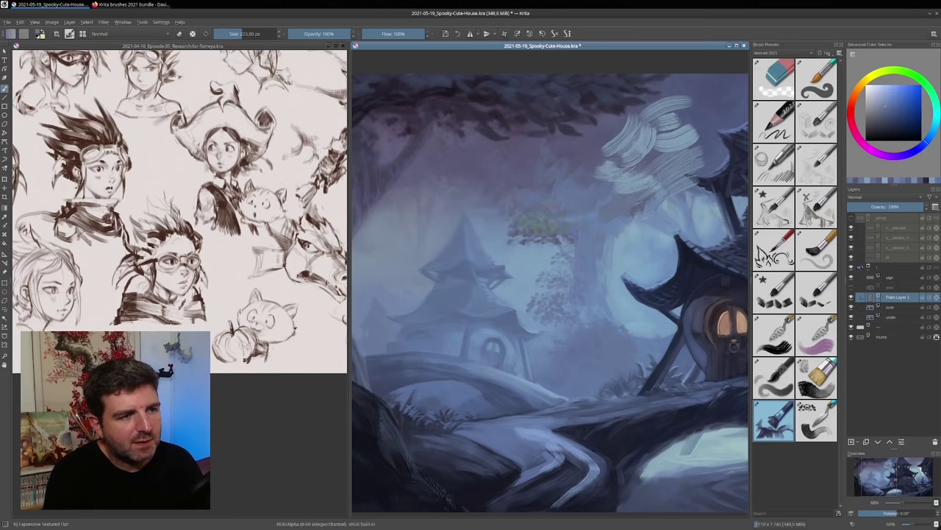
{"action": "left_click_drag", "start_coordinate": [539, 220], "coordinate": [518, 181]}
{"action": "left_click_drag", "start_coordinate": [592, 291], "coordinate": [625, 213]}
{"action": "left_click", "coordinate": [631, 186], "text": "ctrl"}
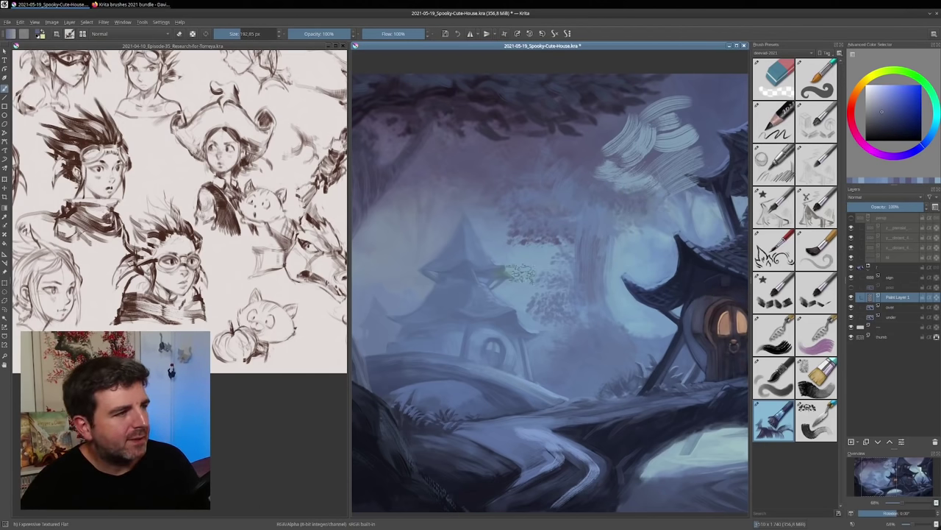
Switch to the Torreya character sketch document with the Expressive Textured Flat brush kept, and maximize its window
{"action": "left_click", "coordinate": [209, 231]}
{"action": "scroll", "coordinate": [209, 221], "scroll_direction": "up", "scroll_amount": 2}
{"action": "mouse_move", "coordinate": [197, 217]}
{"action": "left_mouse_down"}
{"action": "mouse_move", "coordinate": [229, 331]}
{"action": "mouse_move", "coordinate": [186, 358]}
{"action": "left_mouse_up"}
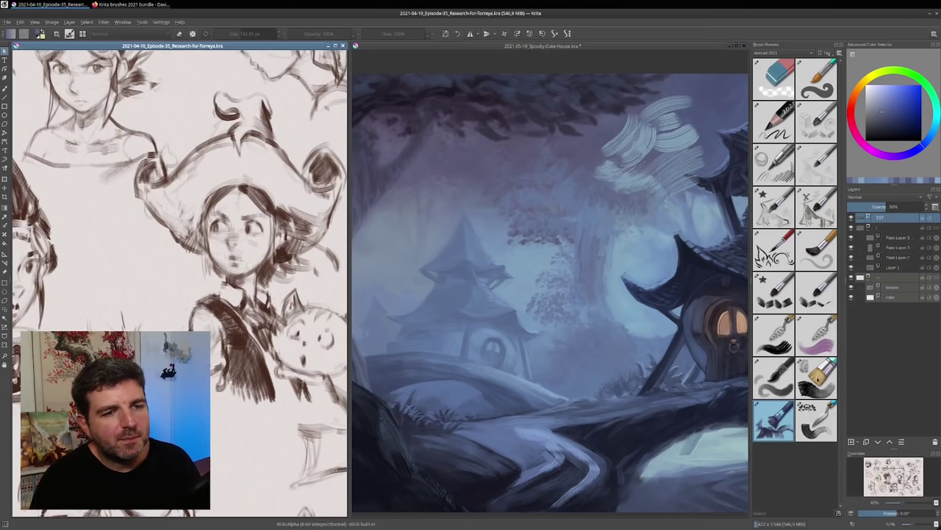
{"action": "left_click", "coordinate": [817, 384]}
{"action": "left_click", "coordinate": [786, 423]}
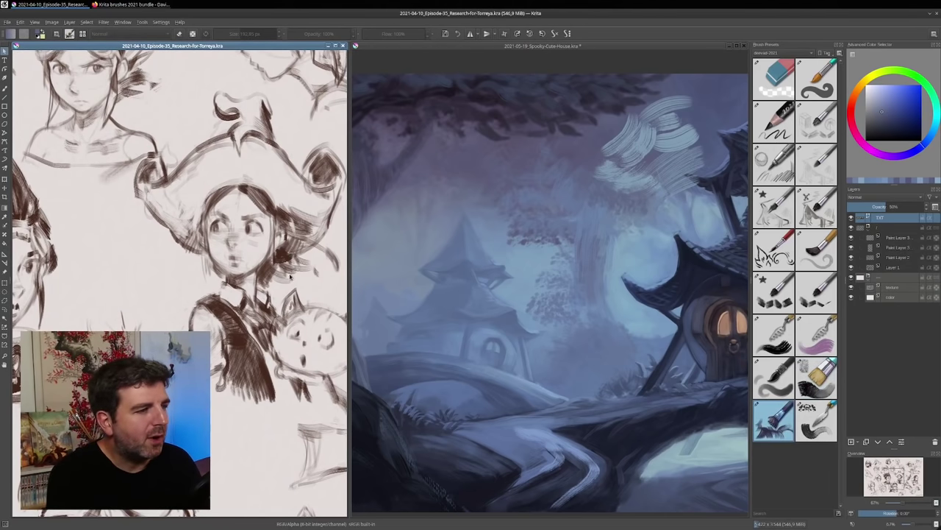
{"action": "double_click", "coordinate": [279, 47]}
{"action": "left_click_drag", "start_coordinate": [373, 212], "coordinate": [633, 203]}
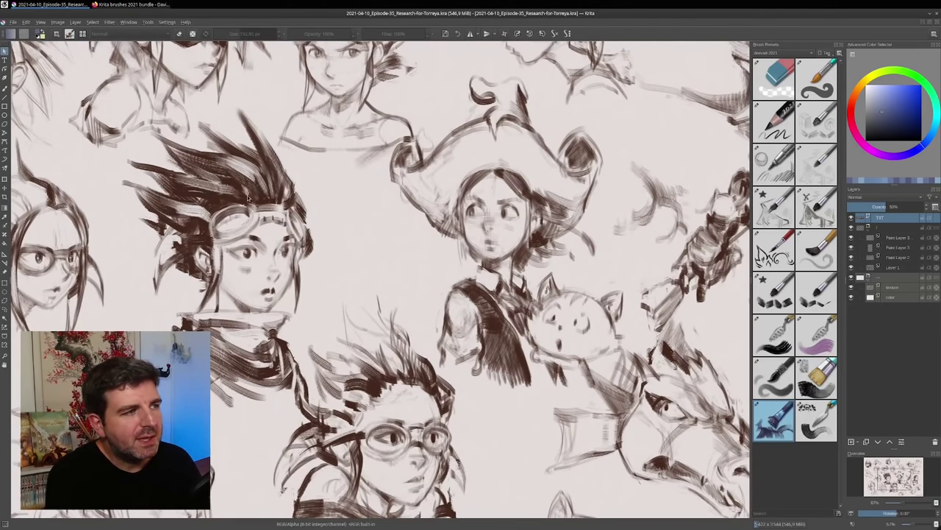
Add a paint layer above the existing sketch layers, reduce the brush size to about 54 px and sample the sketch's dark brown
{"action": "left_click", "coordinate": [898, 238]}
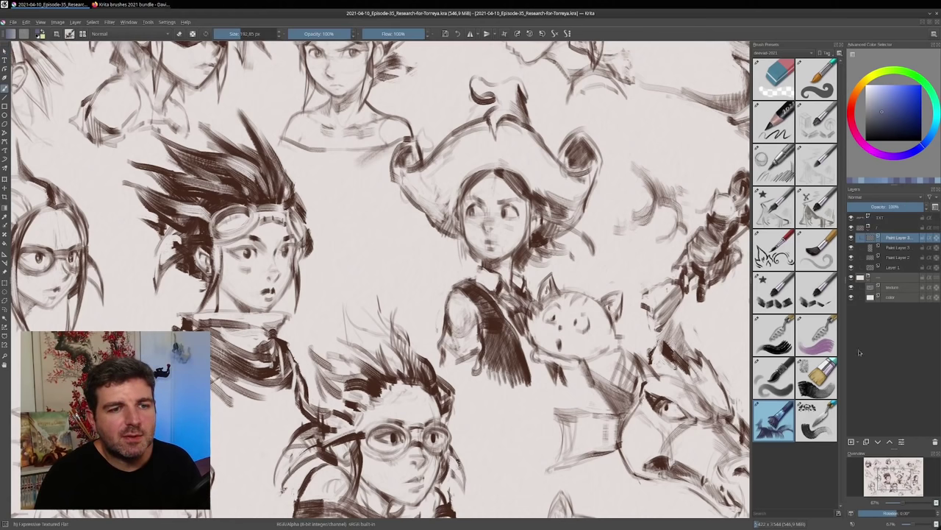
{"action": "left_click", "coordinate": [852, 442]}
{"action": "left_click_drag", "start_coordinate": [518, 321], "coordinate": [463, 320]}
{"action": "left_click", "coordinate": [377, 385], "text": "ctrl"}
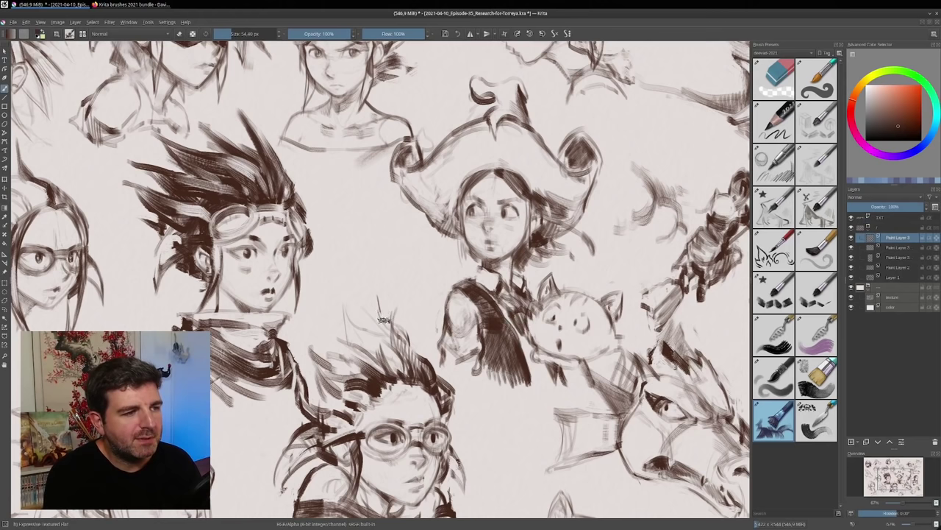
Draw dark brown strokes around the spiky hair of the character with glasses, and a wavy line beside the long-haired woman's shoulder
{"action": "mouse_move", "coordinate": [384, 320]}
{"action": "left_mouse_down"}
{"action": "mouse_move", "coordinate": [370, 300]}
{"action": "mouse_move", "coordinate": [372, 280]}
{"action": "mouse_move", "coordinate": [417, 350]}
{"action": "mouse_move", "coordinate": [469, 391]}
{"action": "mouse_move", "coordinate": [471, 415]}
{"action": "left_mouse_up"}
{"action": "left_click_drag", "start_coordinate": [635, 280], "coordinate": [577, 314]}
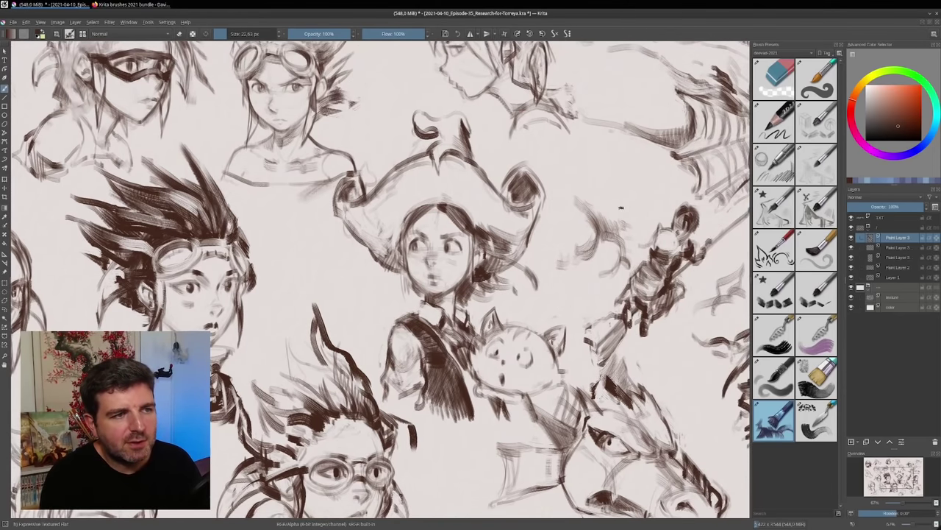
{"action": "mouse_move", "coordinate": [651, 247]}
{"action": "left_mouse_down"}
{"action": "mouse_move", "coordinate": [556, 220]}
{"action": "mouse_move", "coordinate": [525, 248]}
{"action": "left_mouse_up"}
{"action": "mouse_move", "coordinate": [544, 312]}
{"action": "left_mouse_down"}
{"action": "mouse_move", "coordinate": [529, 355]}
{"action": "mouse_move", "coordinate": [555, 425]}
{"action": "left_mouse_up"}
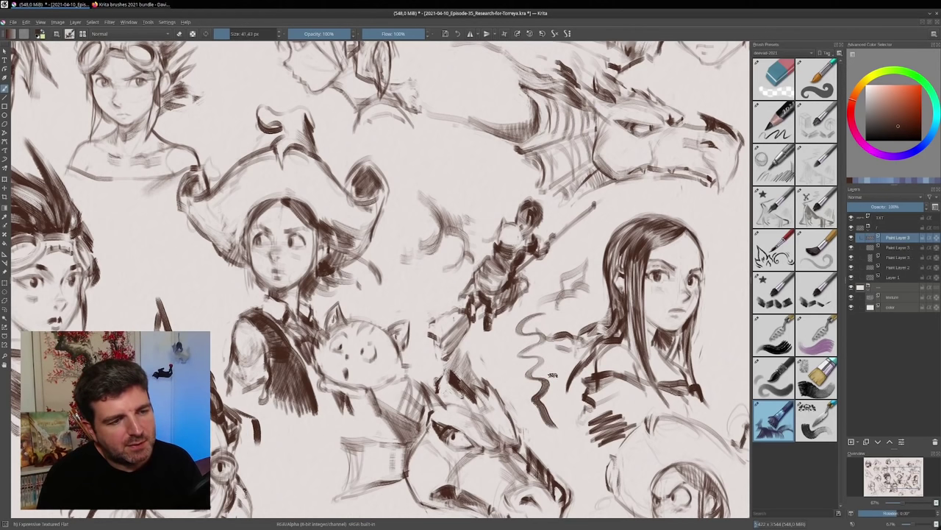
Draw thin angular and zigzag strokes in the empty area beside the long-haired woman's face with the brush reduced to 14.25 px
{"action": "left_click_drag", "start_coordinate": [548, 363], "coordinate": [460, 326]}
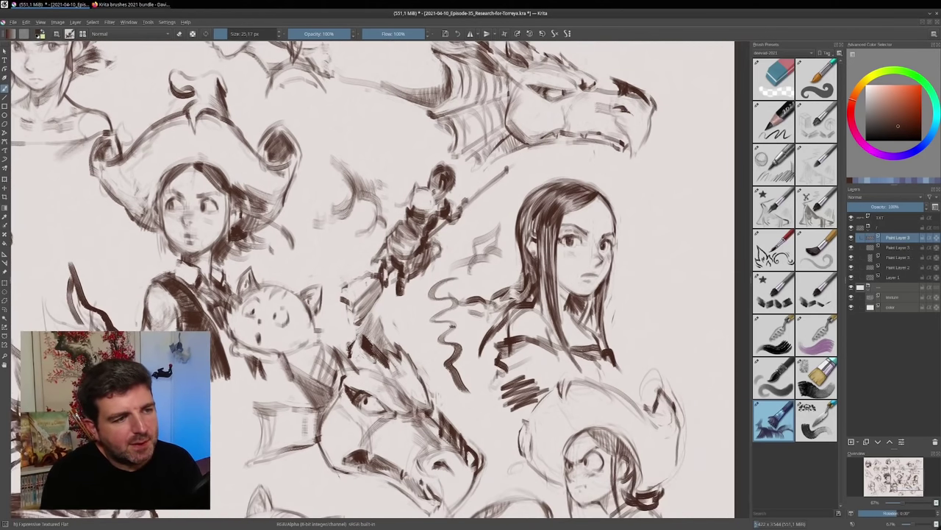
{"action": "mouse_move", "coordinate": [662, 195]}
{"action": "left_mouse_down"}
{"action": "mouse_move", "coordinate": [663, 251]}
{"action": "mouse_move", "coordinate": [676, 252]}
{"action": "mouse_move", "coordinate": [654, 310]}
{"action": "mouse_move", "coordinate": [703, 359]}
{"action": "left_mouse_up"}
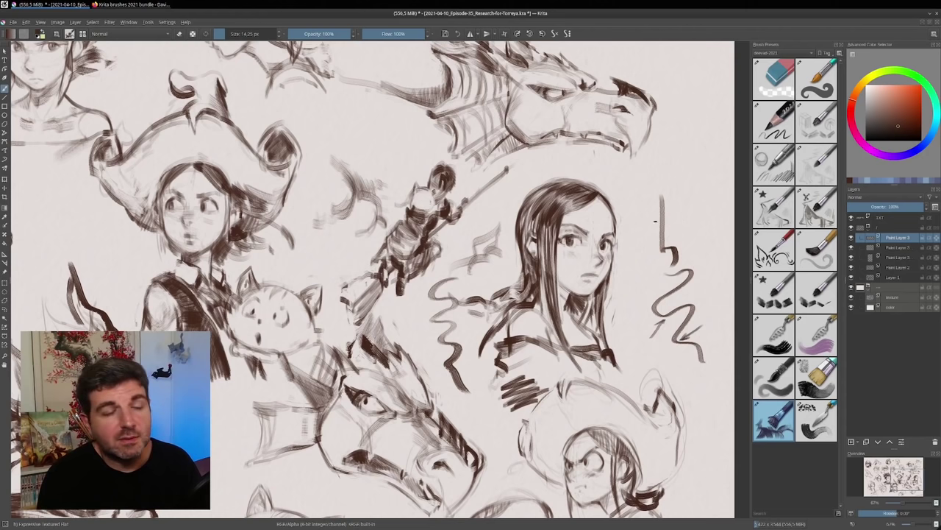
{"action": "left_click_drag", "start_coordinate": [539, 393], "coordinate": [571, 329]}
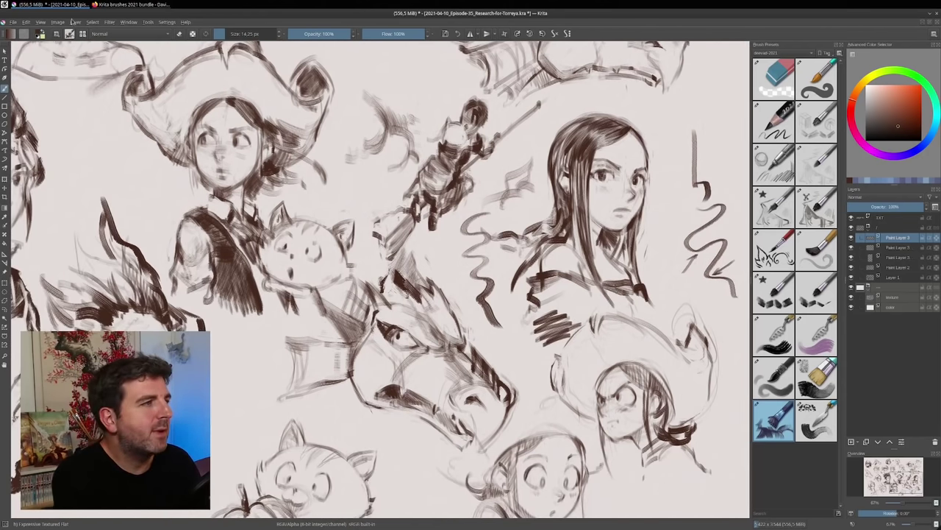
Set the brush tip rotation of Expressive Textured Flat to 90° in the brush settings
{"action": "left_click", "coordinate": [69, 33]}
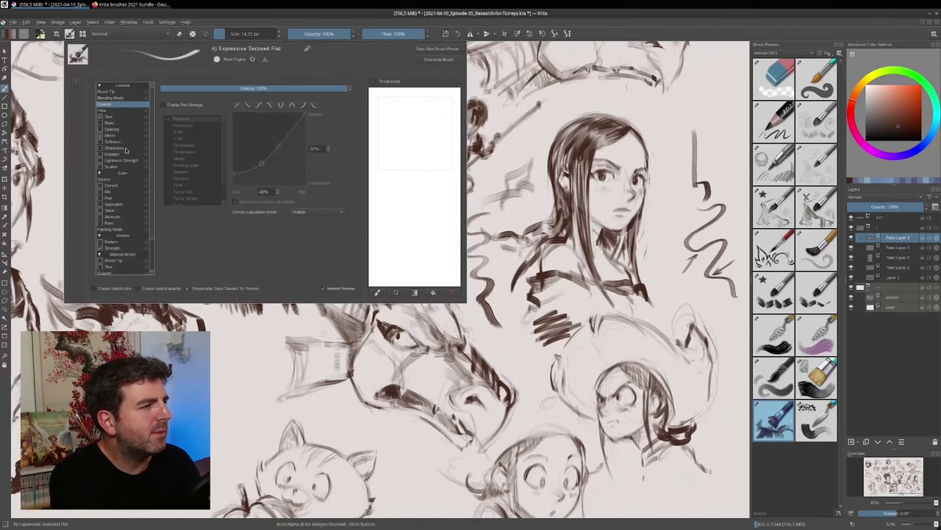
{"action": "left_click", "coordinate": [123, 154]}
{"action": "left_click", "coordinate": [125, 92]}
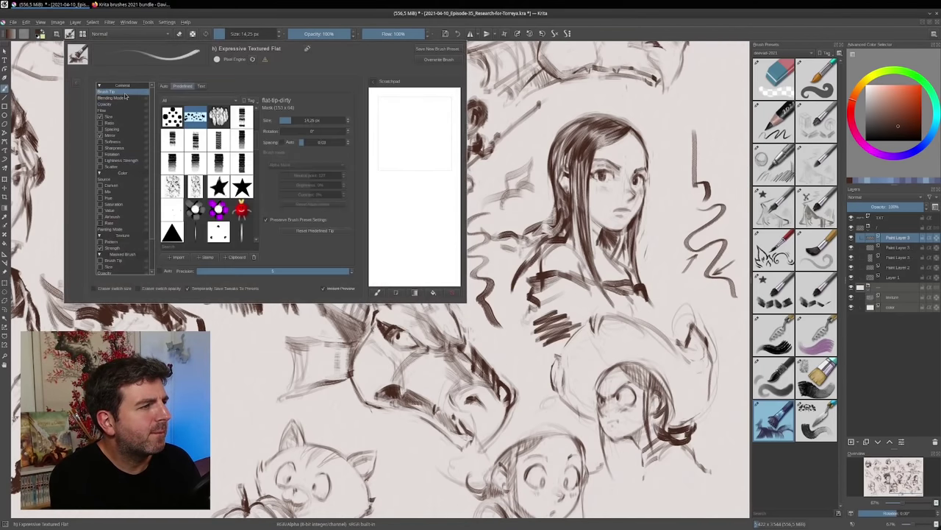
{"action": "left_click_drag", "start_coordinate": [280, 131], "coordinate": [293, 133]}
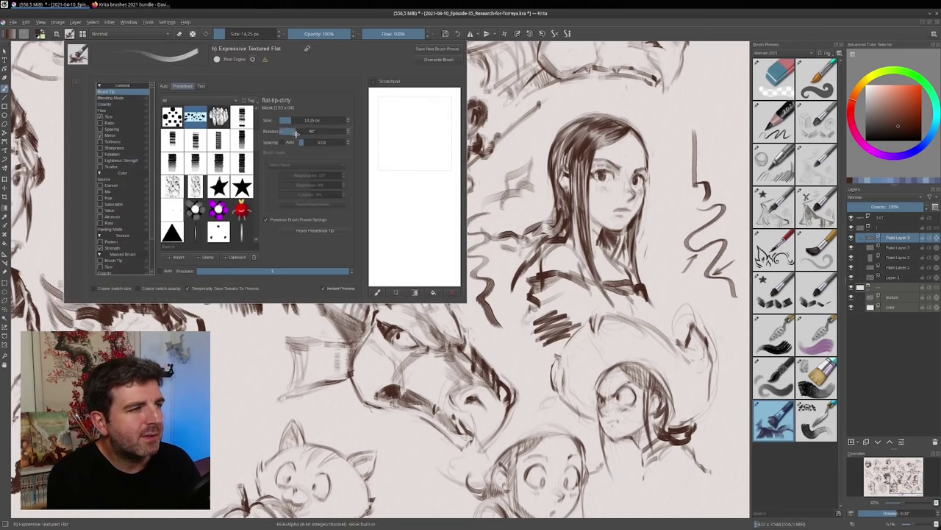
{"action": "left_click", "coordinate": [503, 156]}
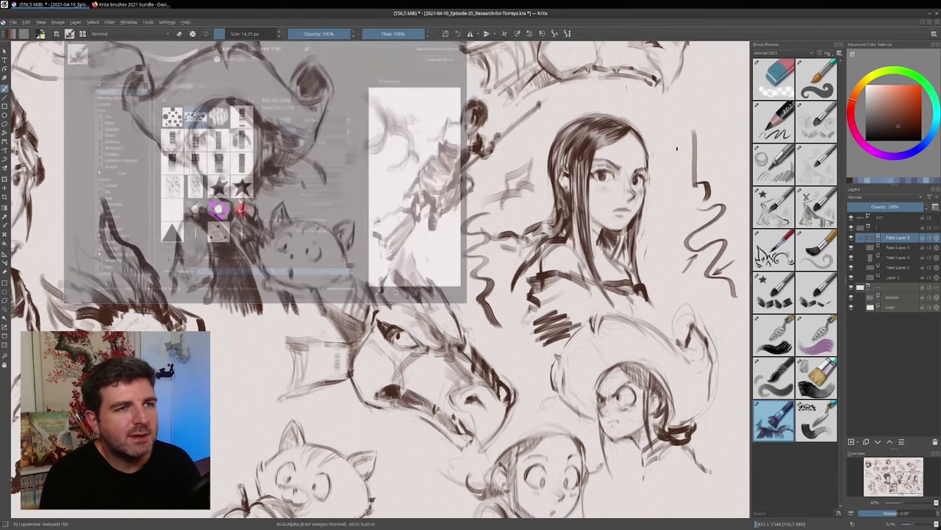
Draw a curved stroke beside the long-haired woman's face and hatch her upper arm with the rotated tip enlarged to 29.15 px
{"action": "mouse_move", "coordinate": [664, 154]}
{"action": "left_mouse_down"}
{"action": "mouse_move", "coordinate": [670, 197]}
{"action": "mouse_move", "coordinate": [655, 246]}
{"action": "mouse_move", "coordinate": [636, 247]}
{"action": "left_mouse_up"}
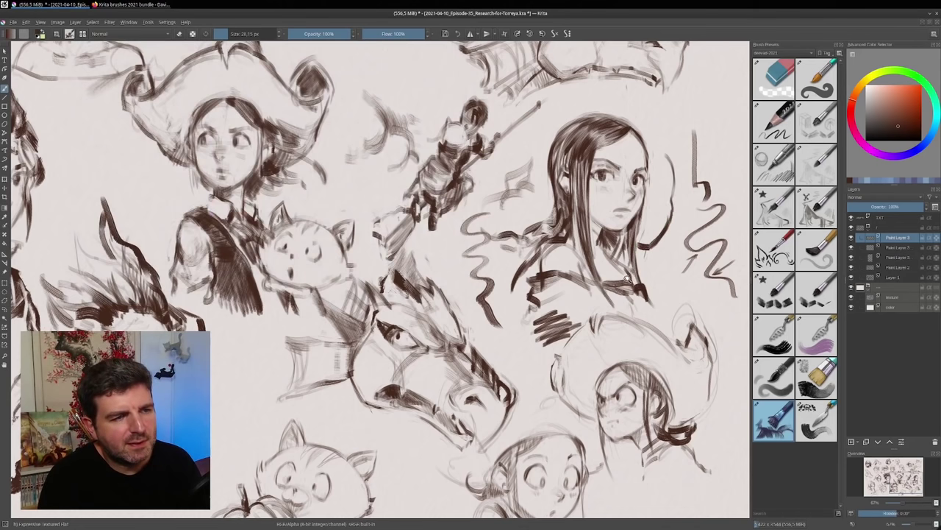
{"action": "scroll", "coordinate": [627, 279], "scroll_direction": "up", "scroll_amount": 3}
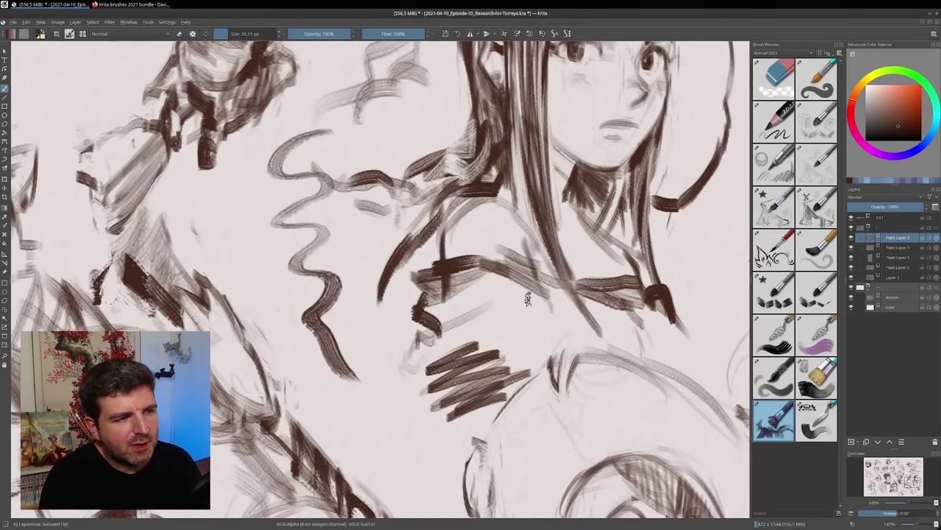
{"action": "mouse_move", "coordinate": [499, 284]}
{"action": "left_mouse_down"}
{"action": "mouse_move", "coordinate": [554, 316]}
{"action": "mouse_move", "coordinate": [554, 326]}
{"action": "mouse_move", "coordinate": [514, 305]}
{"action": "mouse_move", "coordinate": [544, 330]}
{"action": "left_mouse_up"}
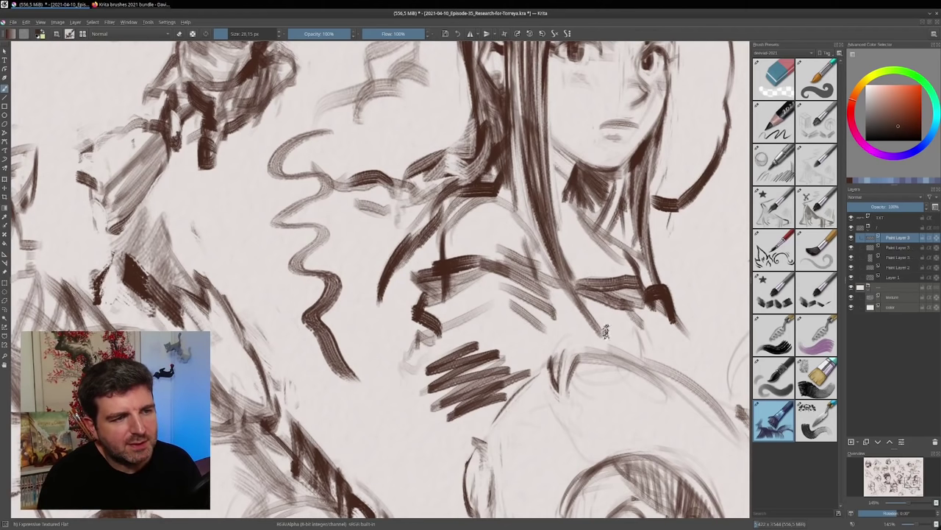